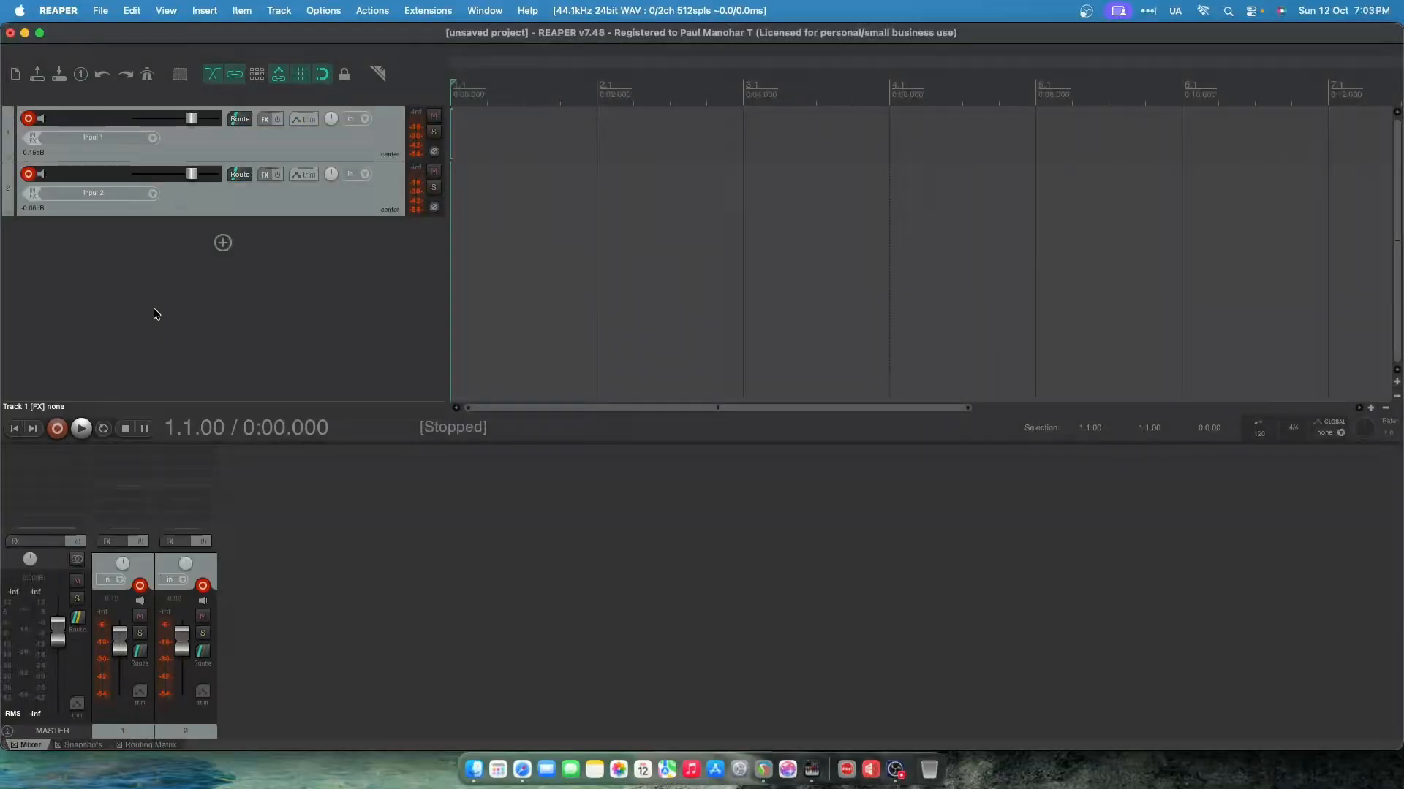
Remove the two existing tracks and insert five new tracks into the empty project at once
{"action": "key", "text": "Delete"}
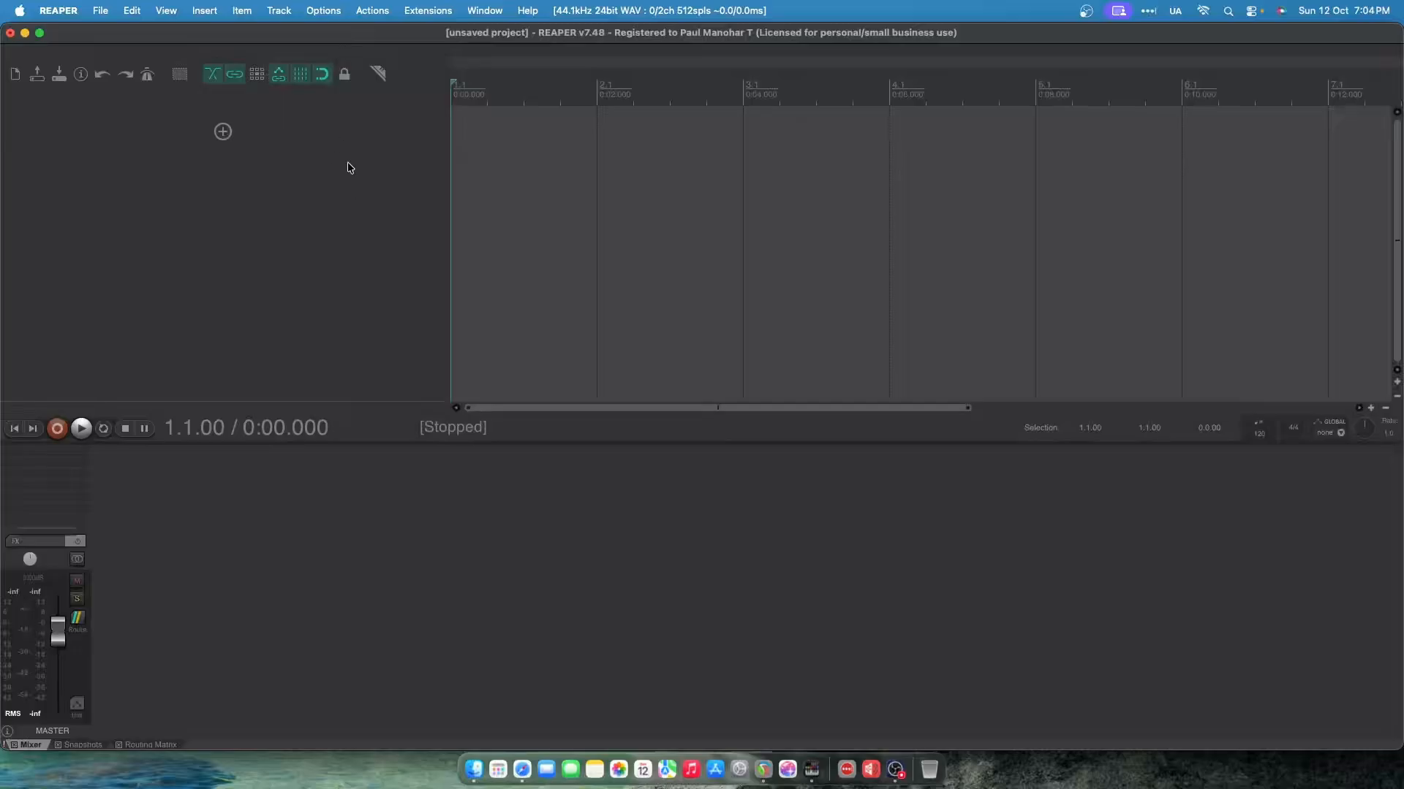
{"action": "left_click", "coordinate": [279, 10]}
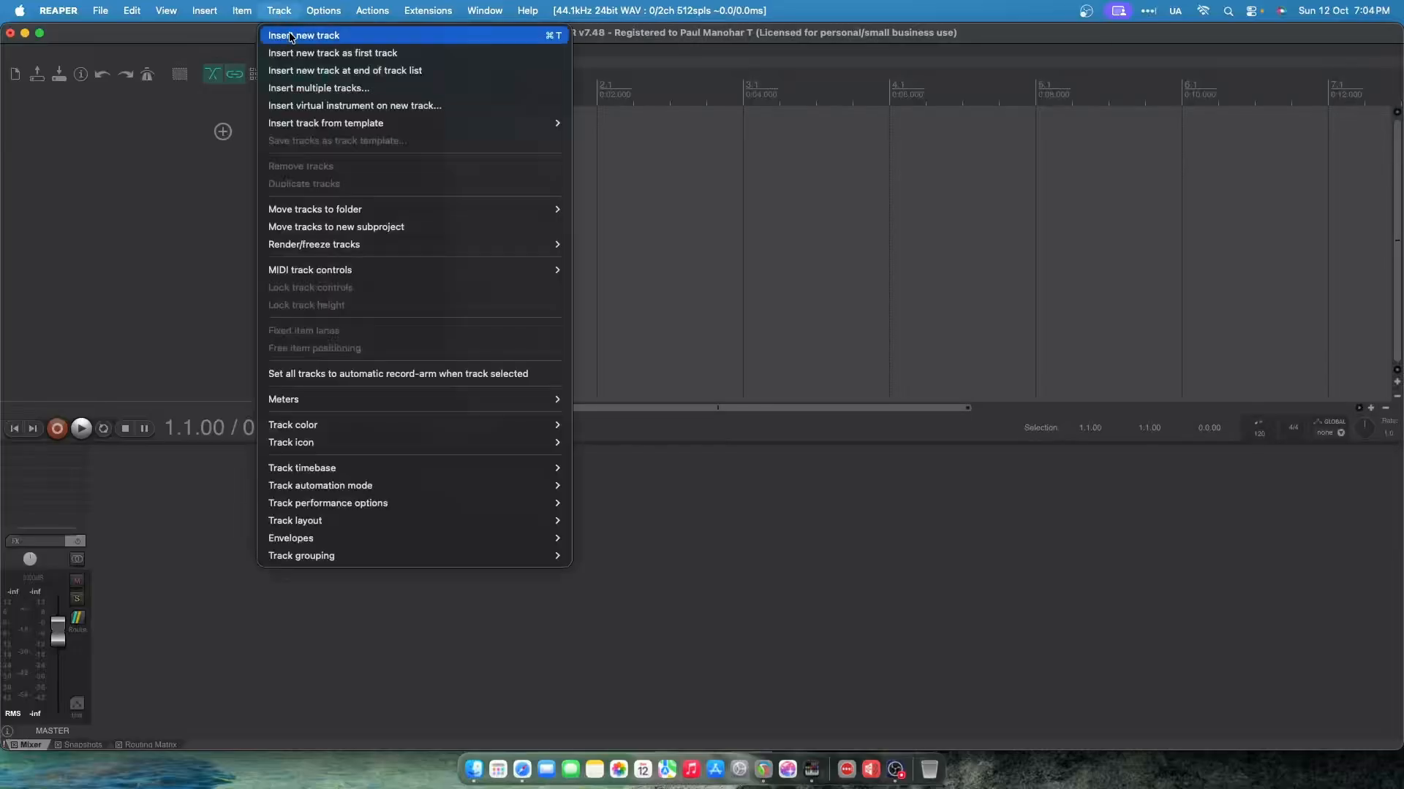
{"action": "left_click", "coordinate": [307, 26]}
{"action": "right_click", "coordinate": [292, 138]}
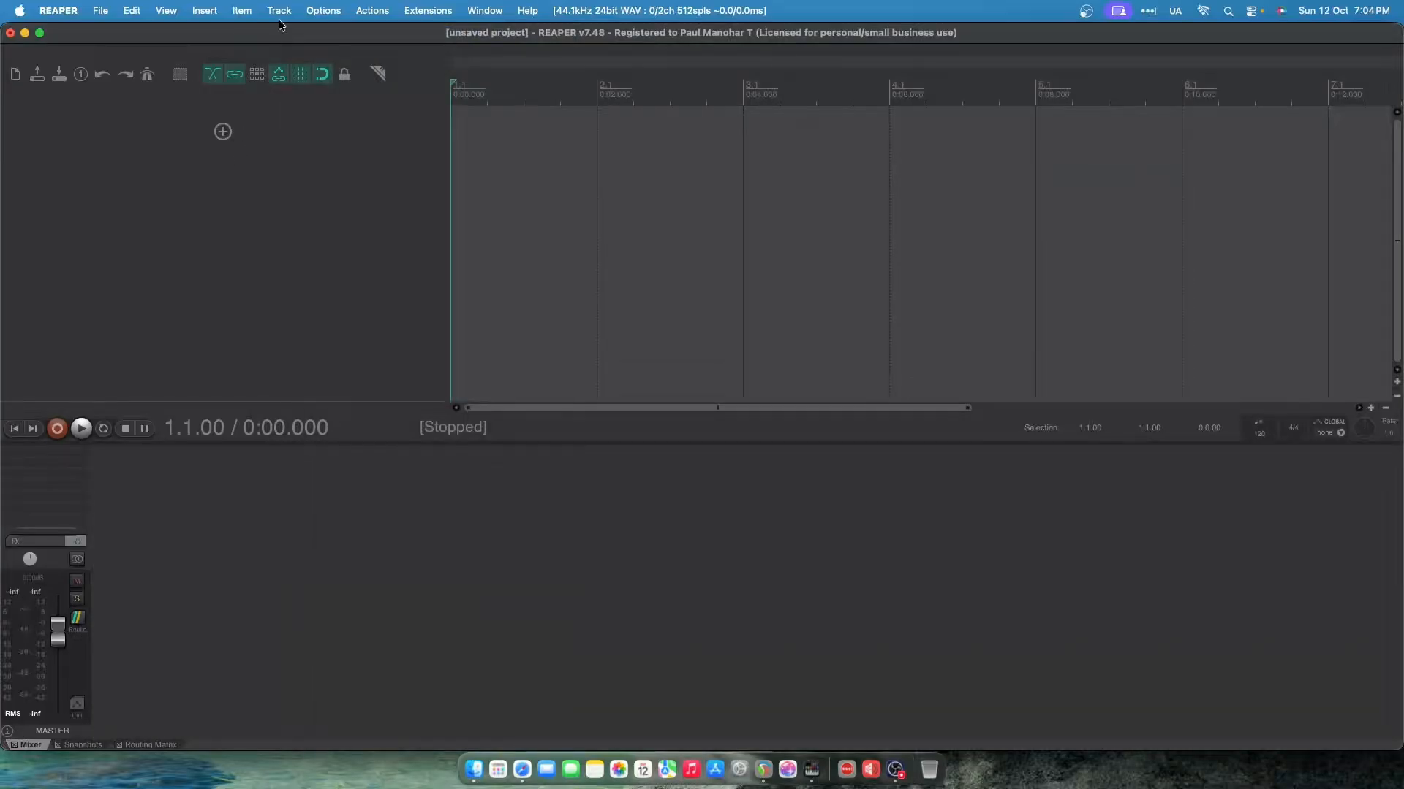
{"action": "left_click", "coordinate": [280, 12]}
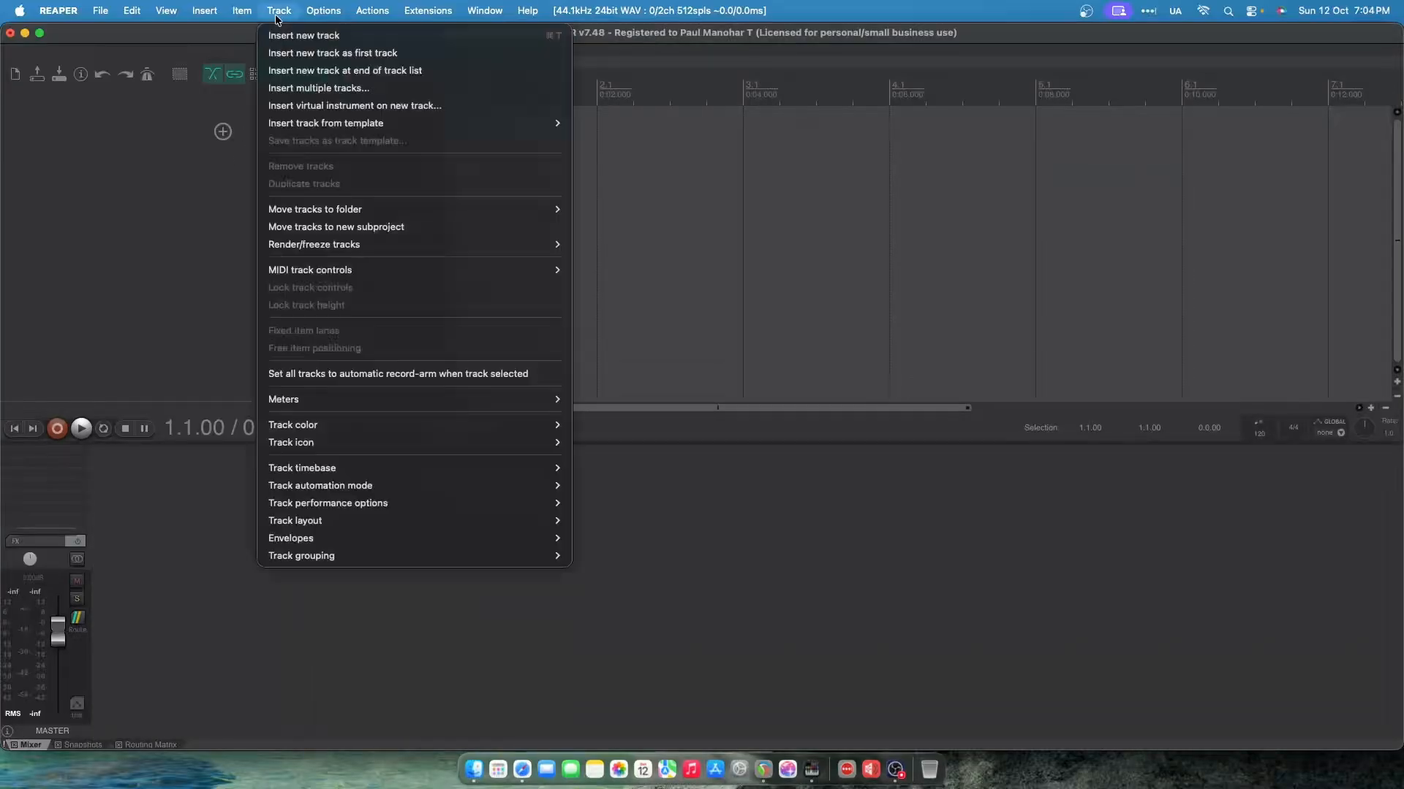
{"action": "left_click", "coordinate": [307, 84]}
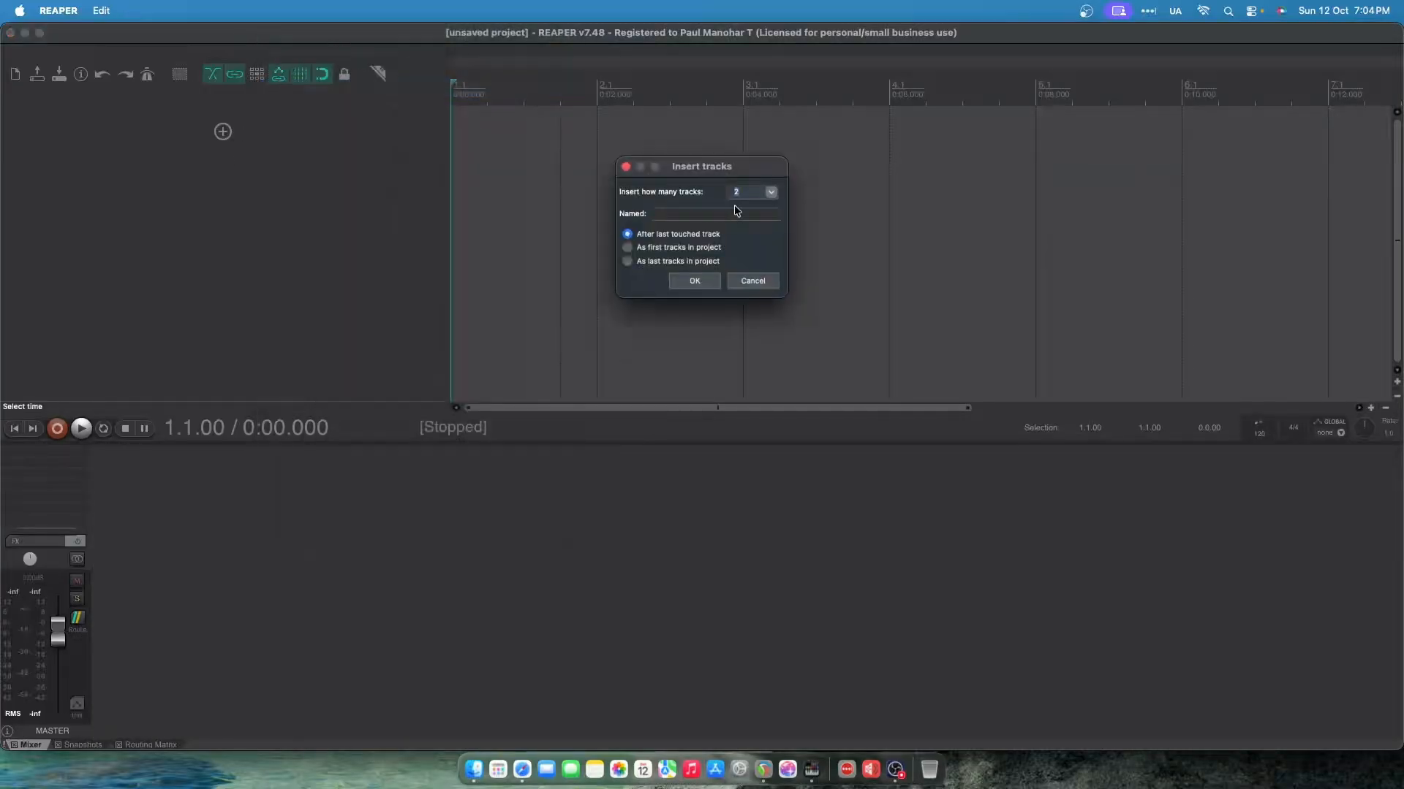
{"action": "key", "text": "Return"}
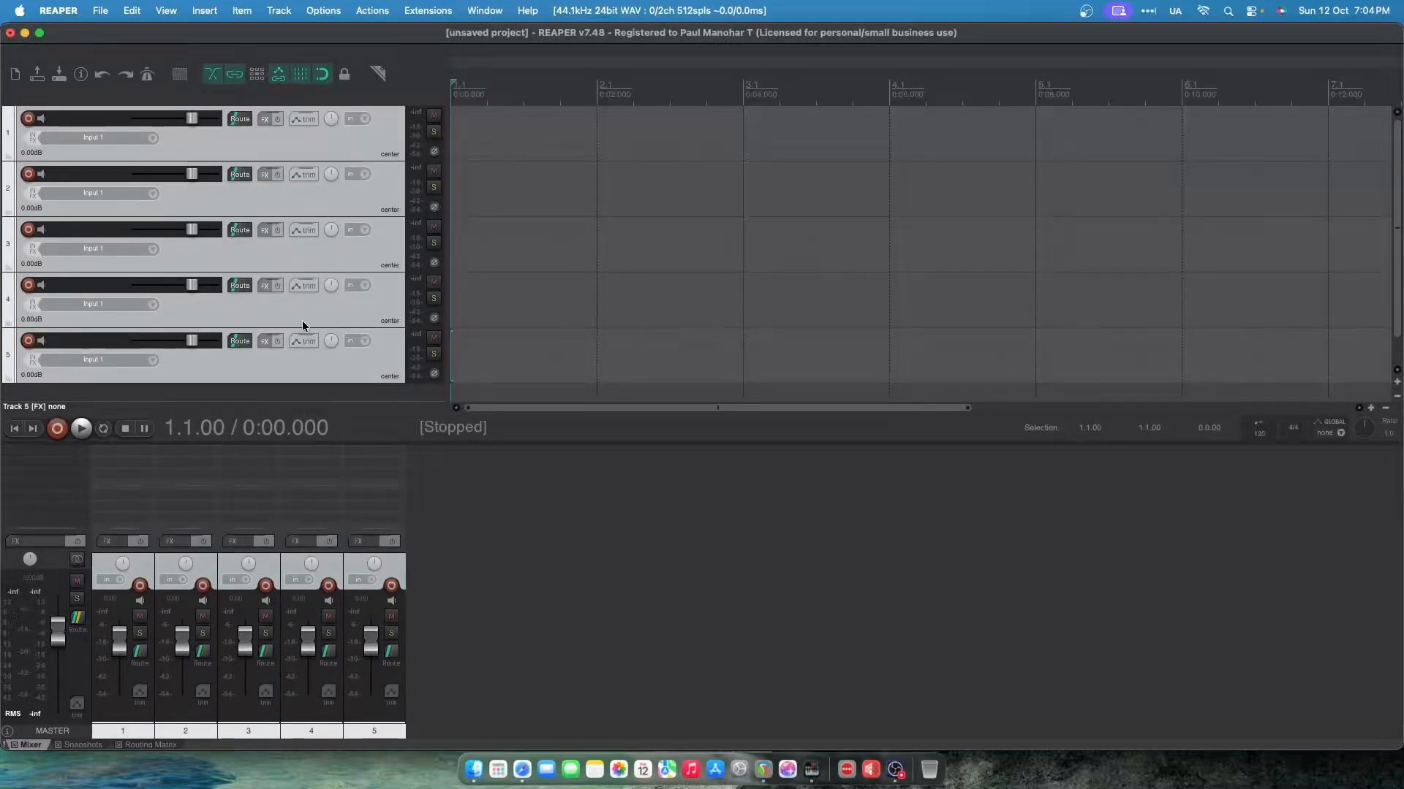
{"action": "scroll", "coordinate": [190, 363], "scroll_direction": "down", "scroll_amount": 1}
{"action": "scroll", "coordinate": [190, 363], "scroll_direction": "up", "scroll_amount": 1}
Name track 1 "Pastor Mic"
{"action": "left_click", "coordinate": [79, 120]}
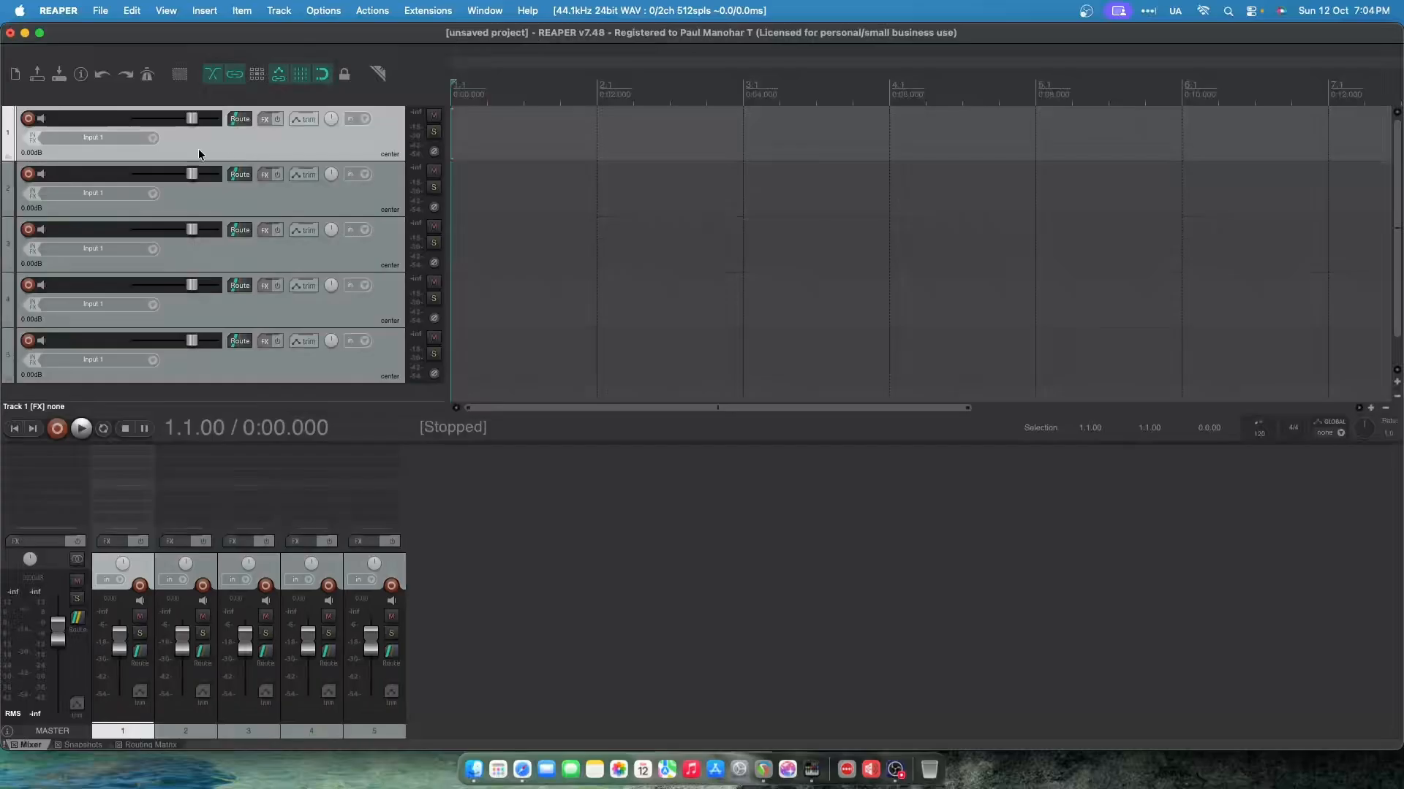
{"action": "double_click", "coordinate": [76, 121]}
{"action": "type", "text": "Pas"}
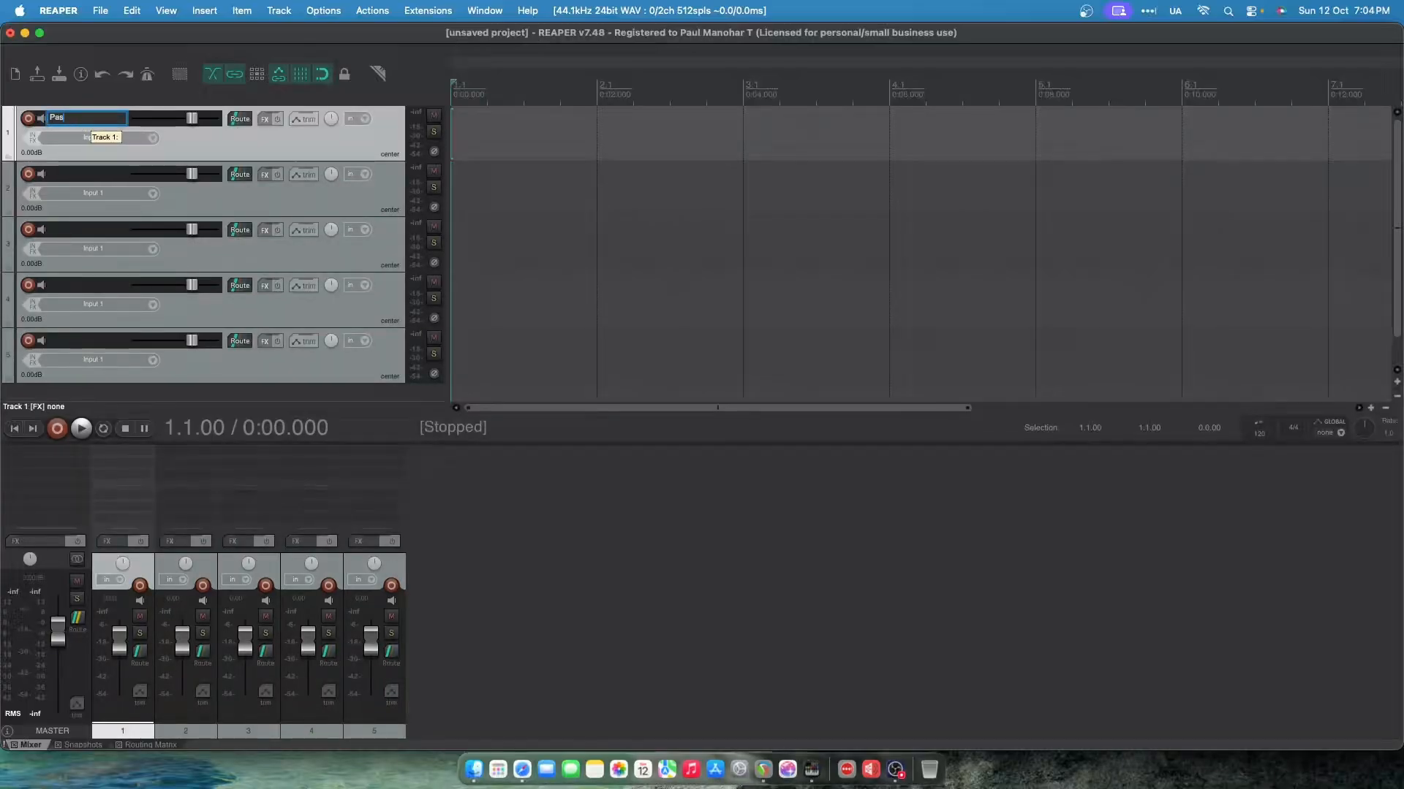
{"action": "type", "text": "tp\\or"}
{"action": "key", "text": "BackSpace"}
{"action": "type", "text": "p\\or Mic"}
{"action": "key", "text": "Return"}
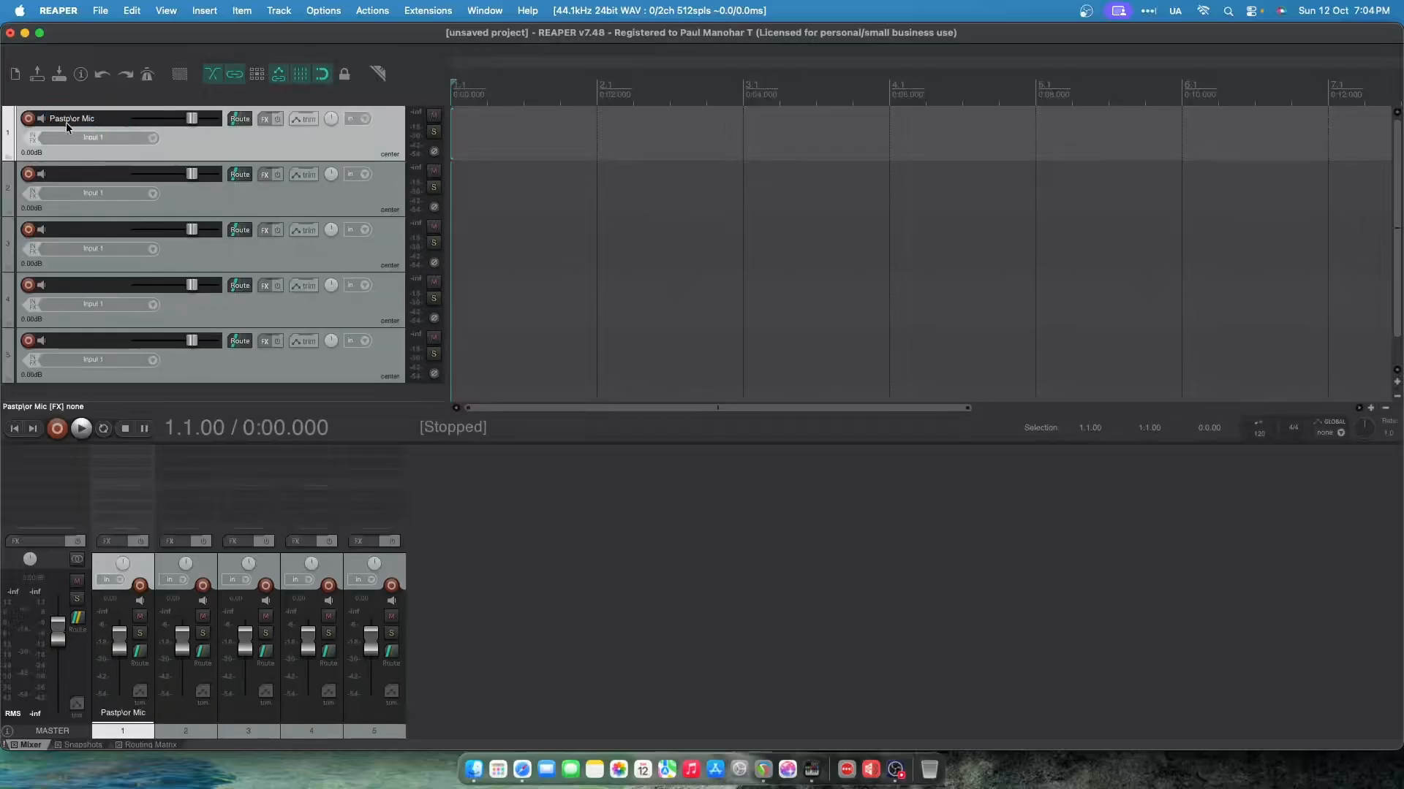
Name track 2 "Vocal Mic" and track 3 "Keys"
{"action": "double_click", "coordinate": [75, 177]}
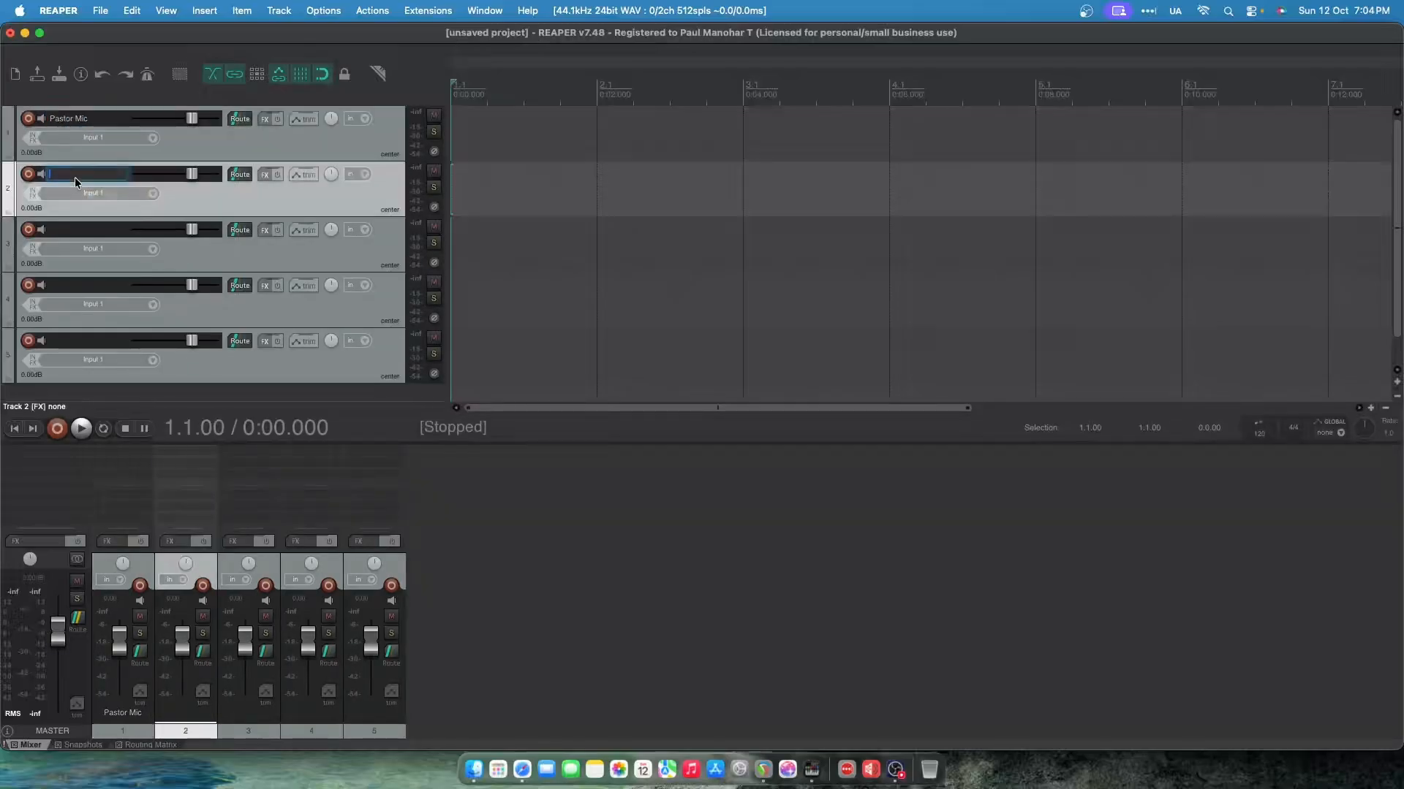
{"action": "type", "text": "Vocal Mic"}
{"action": "key", "text": "Return"}
{"action": "double_click", "coordinate": [72, 230]}
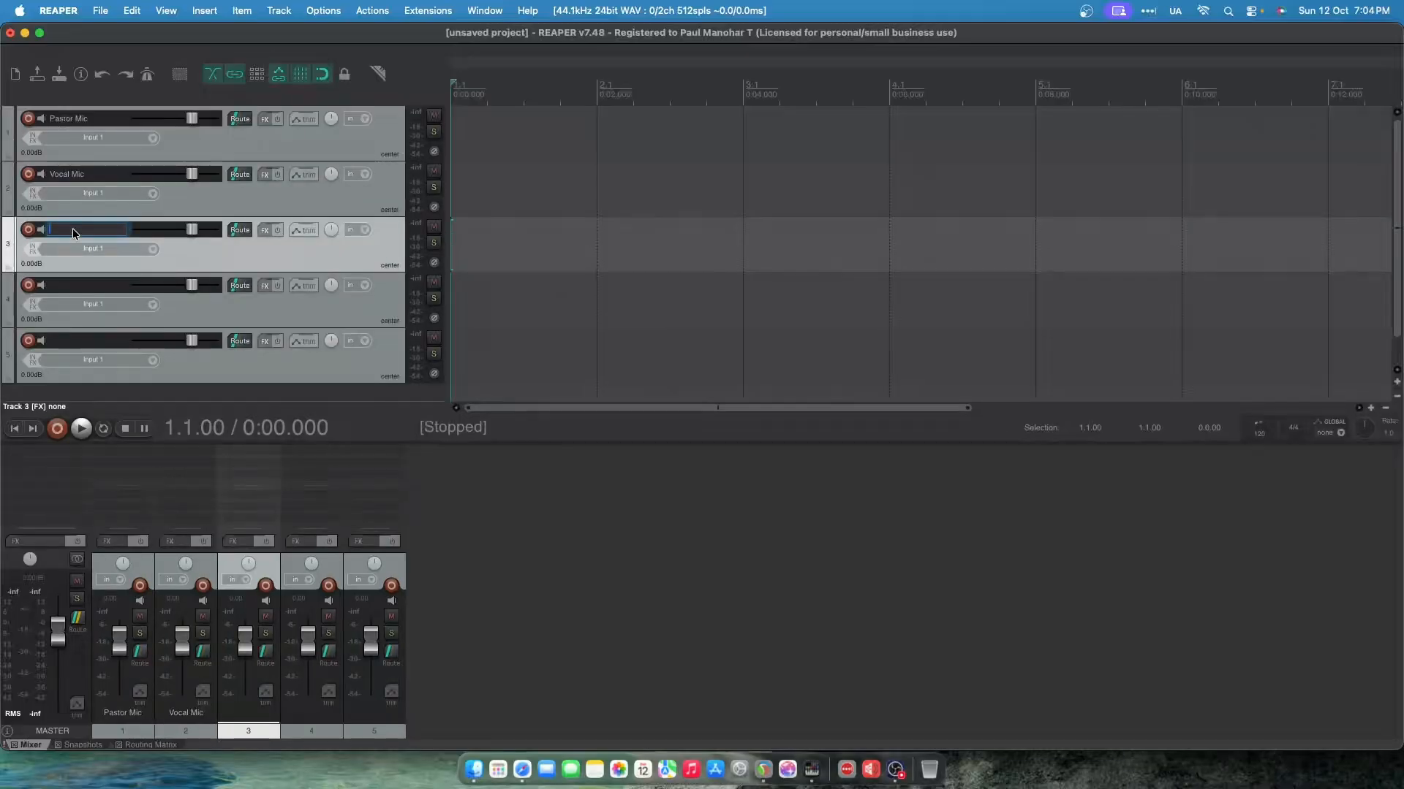
{"action": "type", "text": "Keys"}
{"action": "key", "text": "Return"}
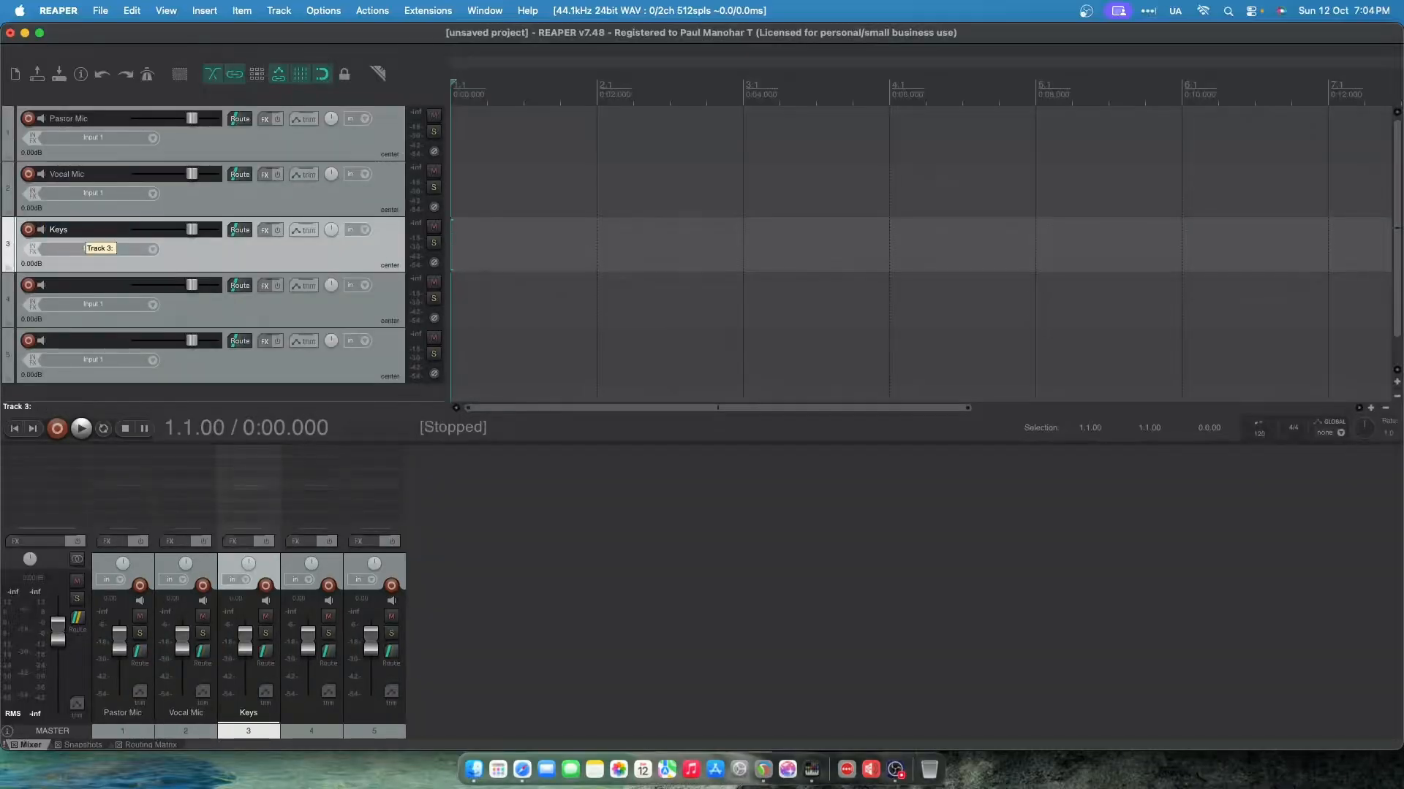
Name track 4 "Pads" and track 5 "Ambient Mic"
{"action": "double_click", "coordinate": [82, 287]}
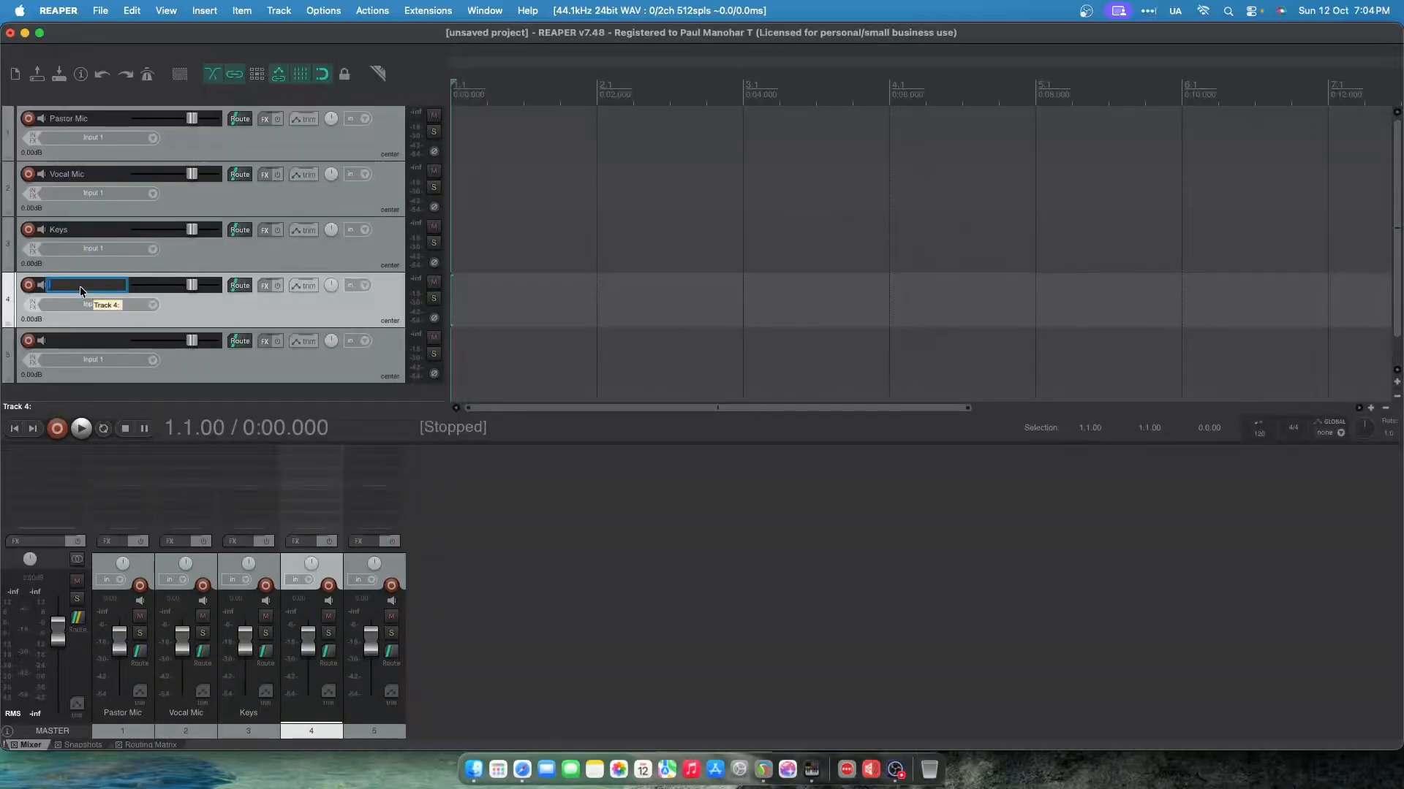
{"action": "type", "text": "Pads"}
{"action": "key", "text": "Return"}
{"action": "double_click", "coordinate": [72, 340]}
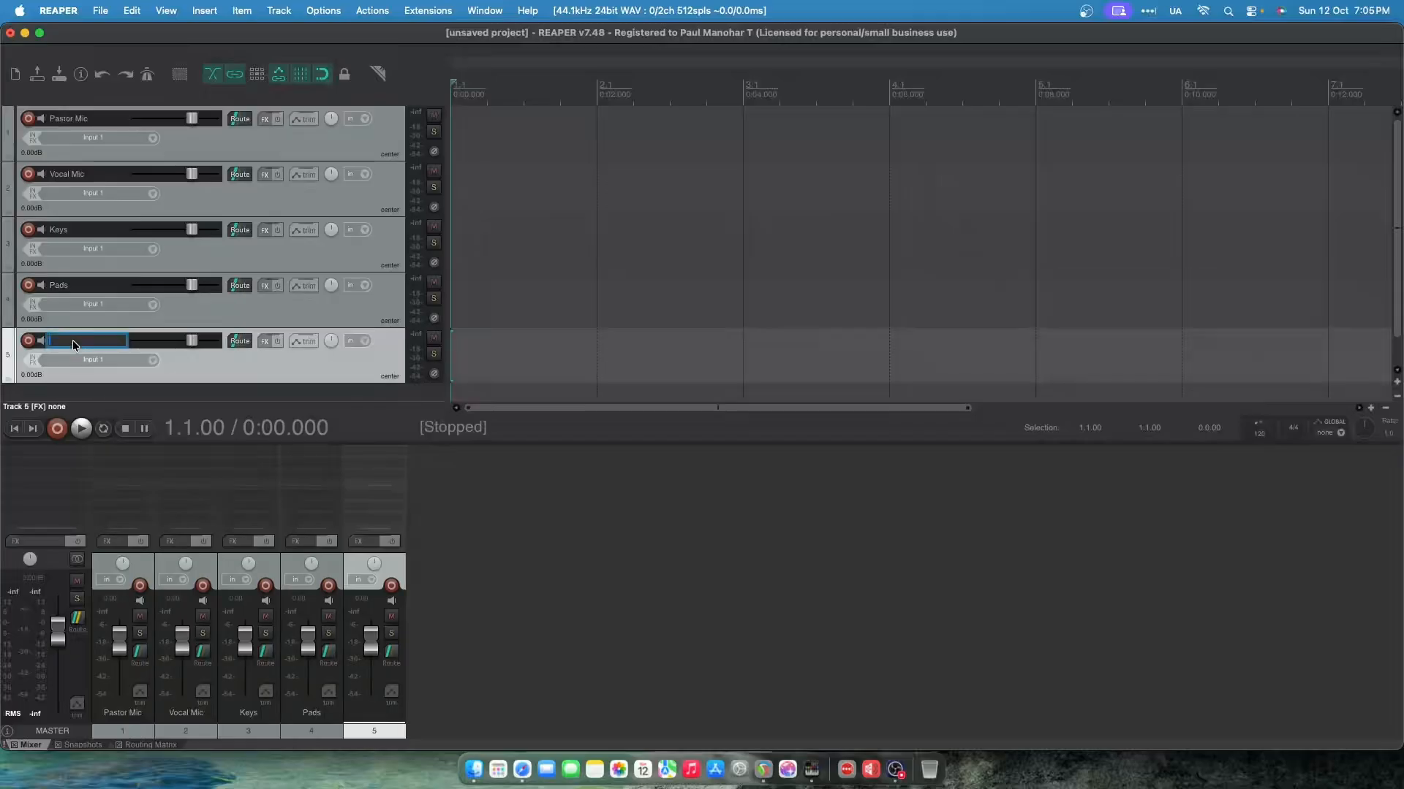
{"action": "type", "text": "Ambient Mic"}
{"action": "key", "text": "Return"}
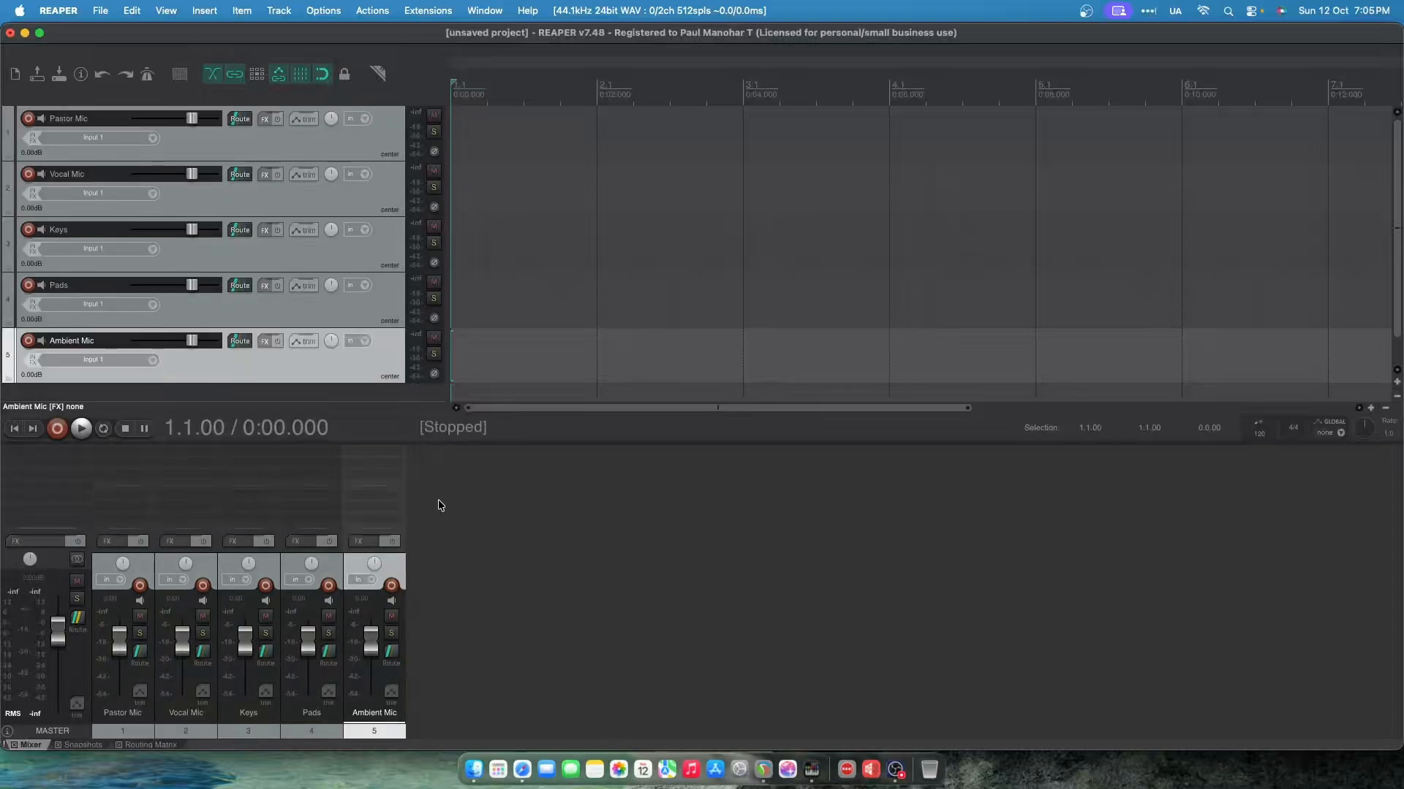
Show the master track on the right side of the mixer
{"action": "right_click", "coordinate": [485, 509]}
{"action": "left_click", "coordinate": [545, 484]}
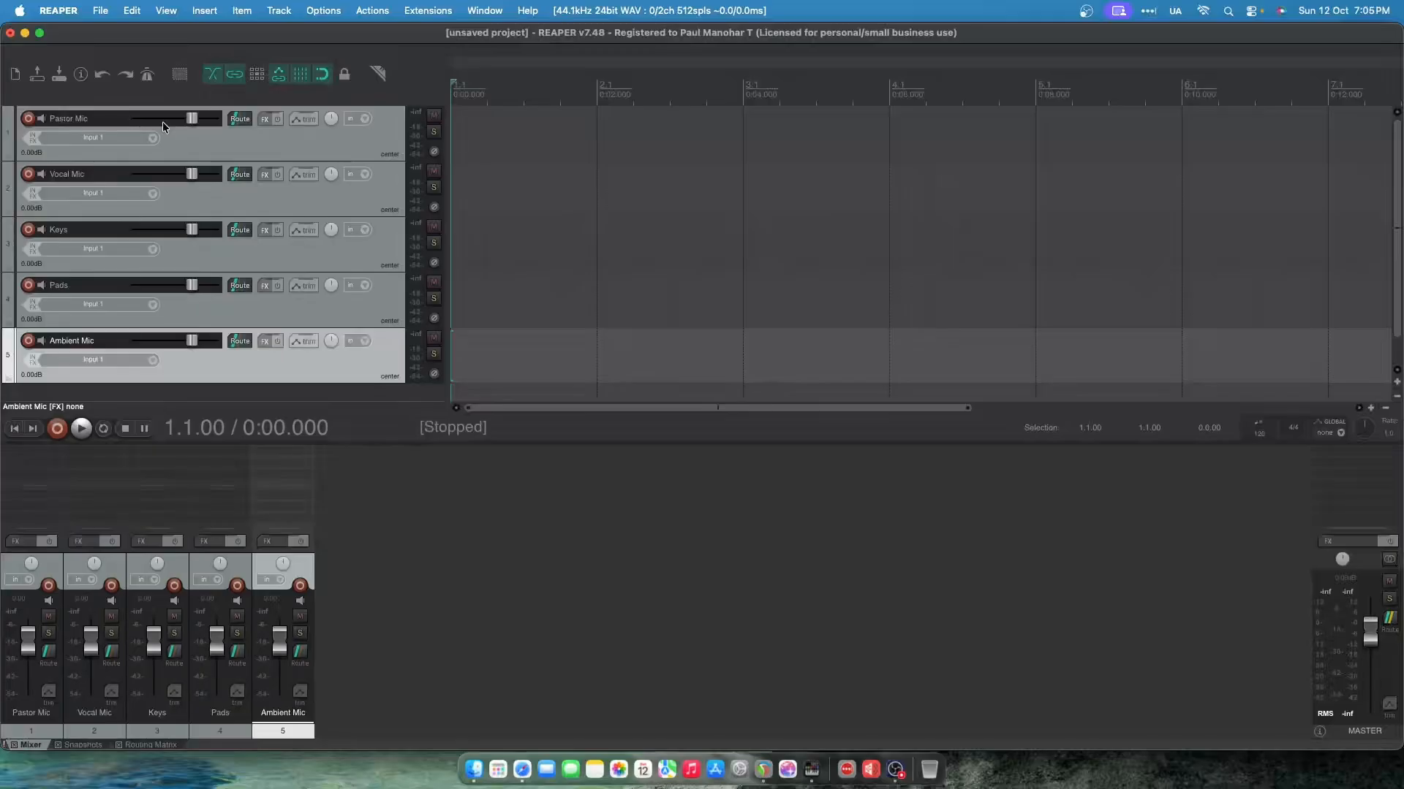
Examine the mono, stereo and MIDI input choices of the tracks, starting with Pastor Mic and Vocal Mic
{"action": "left_click", "coordinate": [152, 142]}
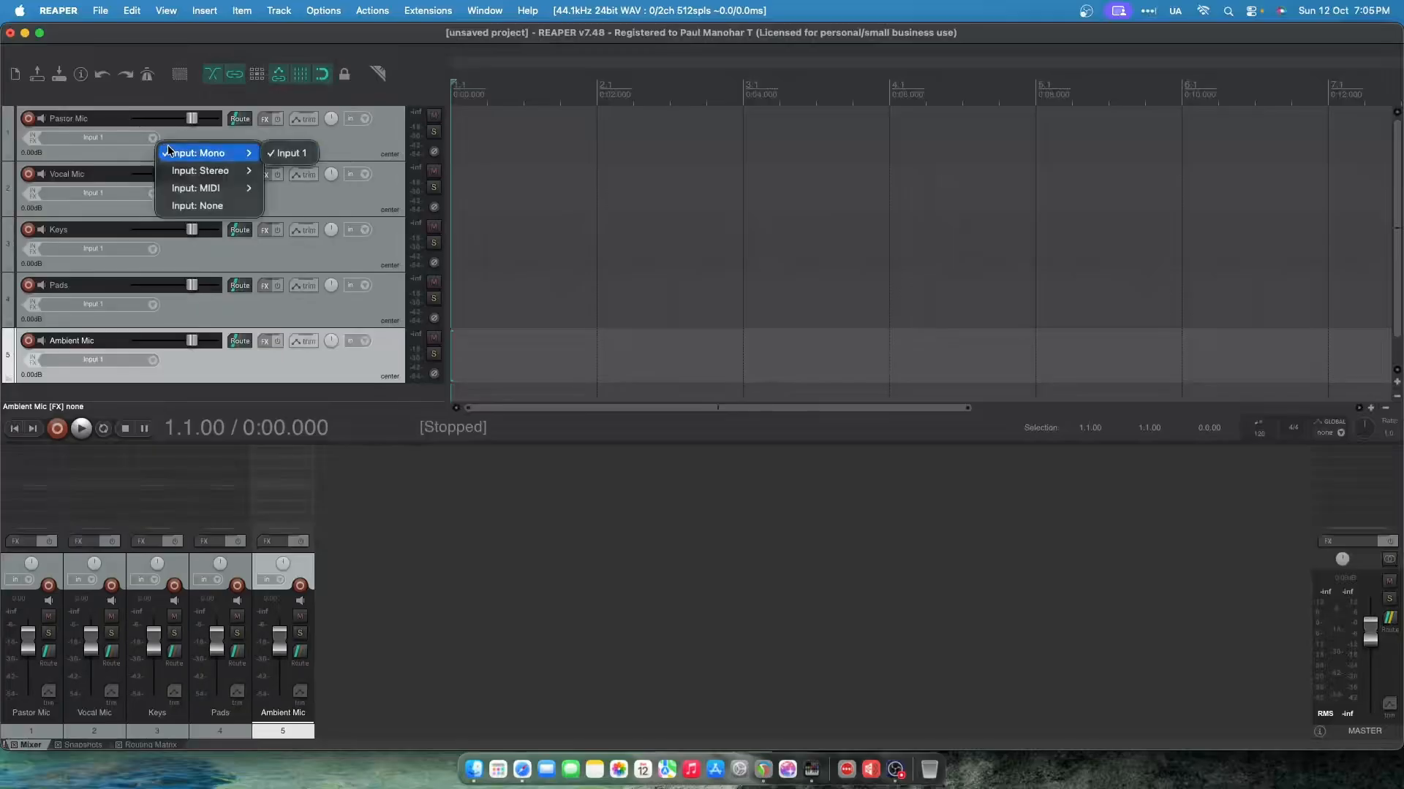
{"action": "mouse_move", "coordinate": [164, 170]}
{"action": "left_click", "coordinate": [105, 192]}
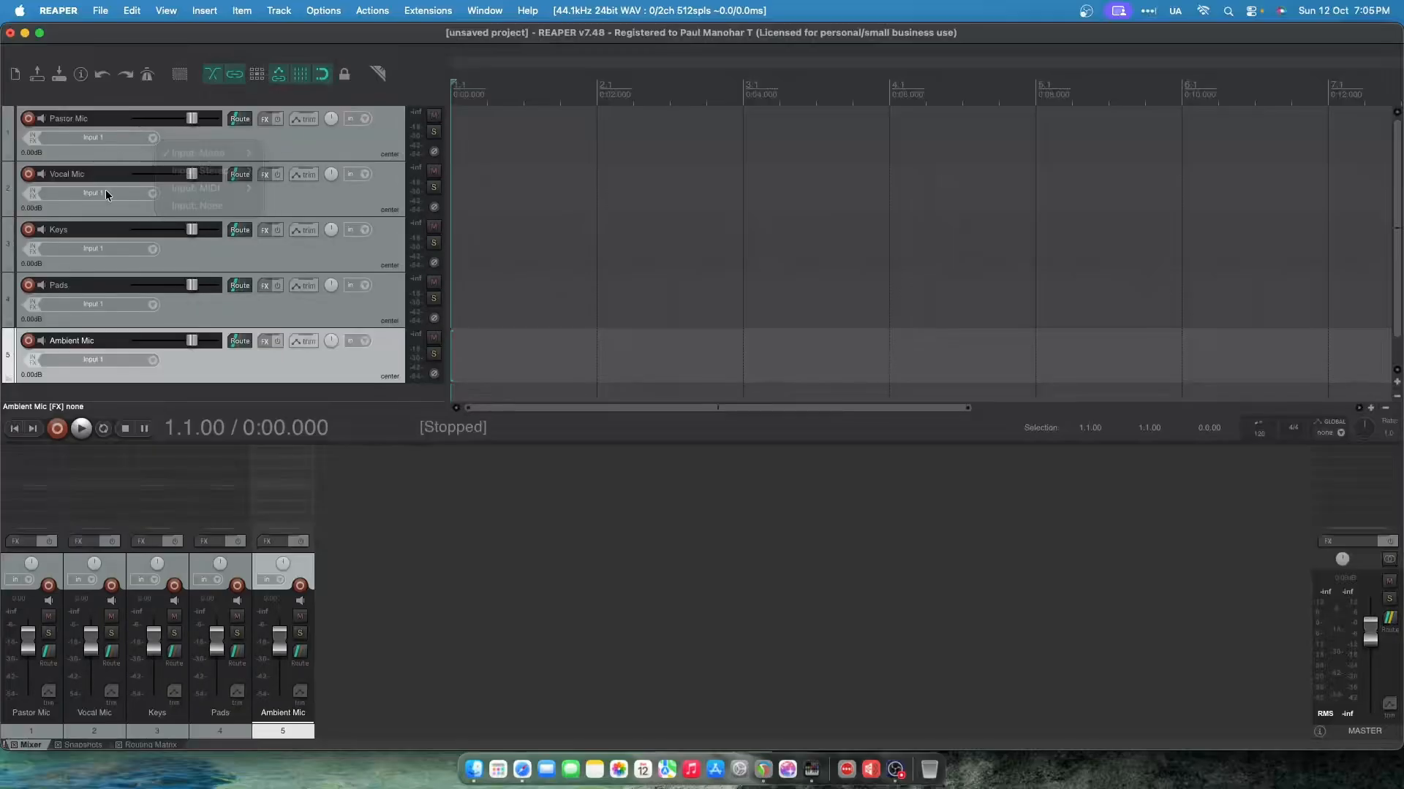
{"action": "left_click", "coordinate": [151, 193]}
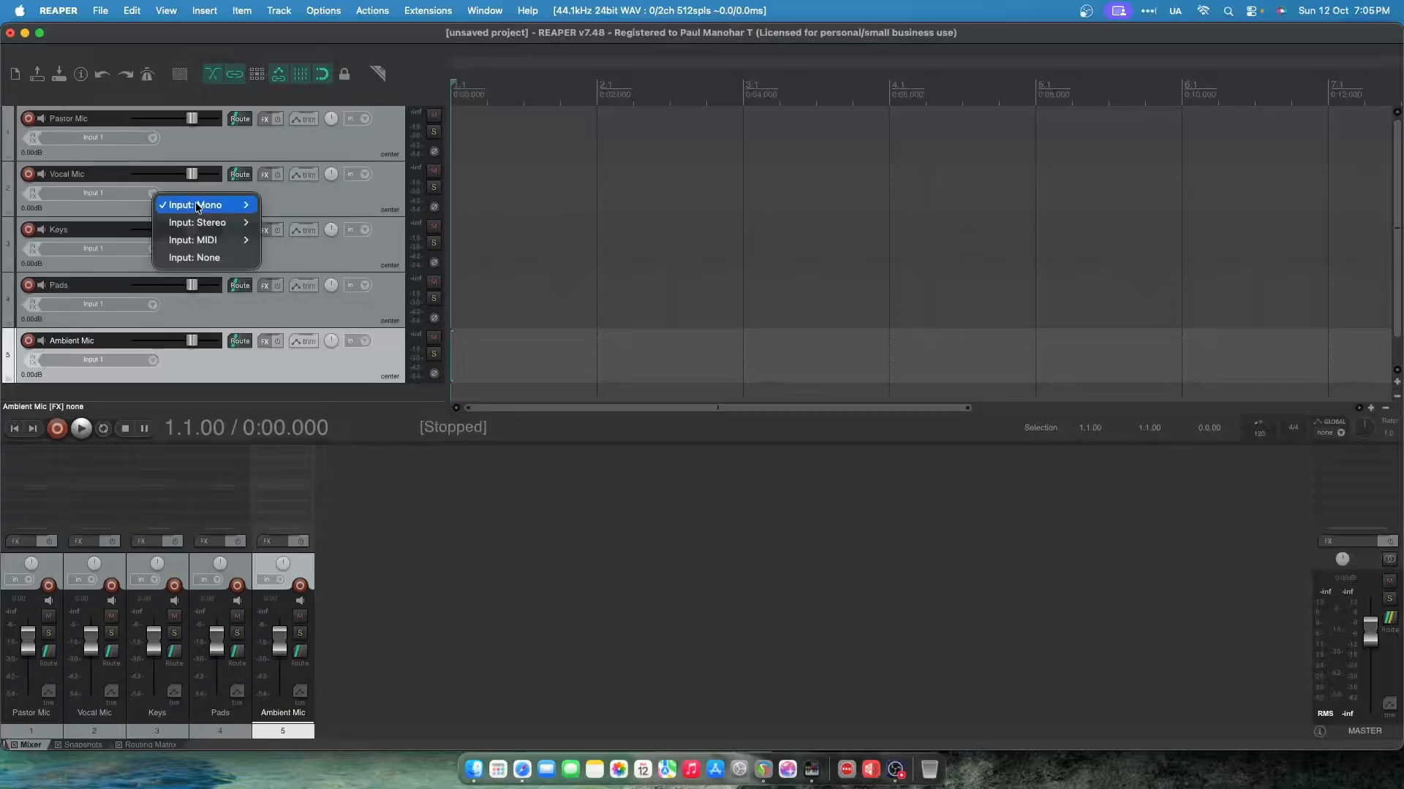
{"action": "left_click", "coordinate": [378, 196]}
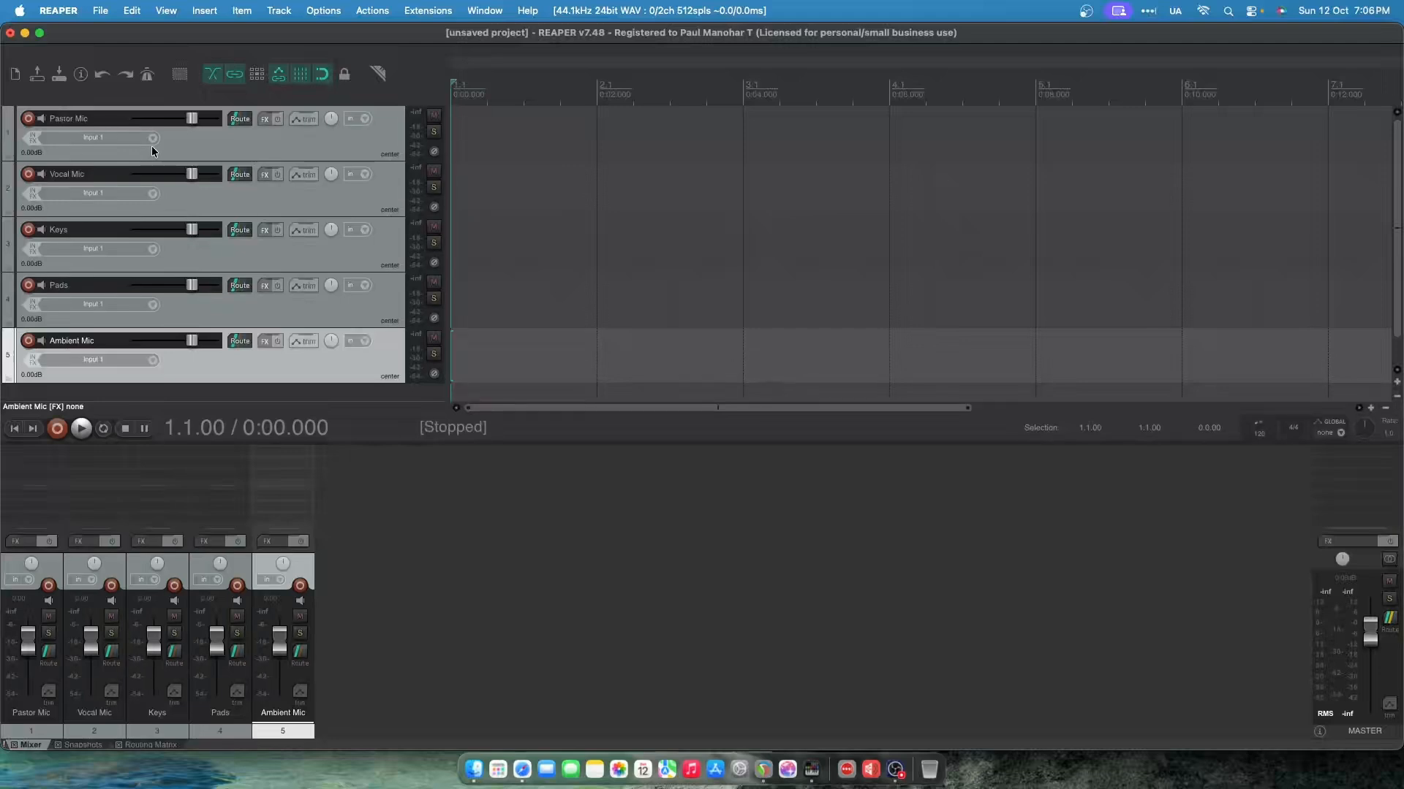
{"action": "left_click", "coordinate": [109, 139]}
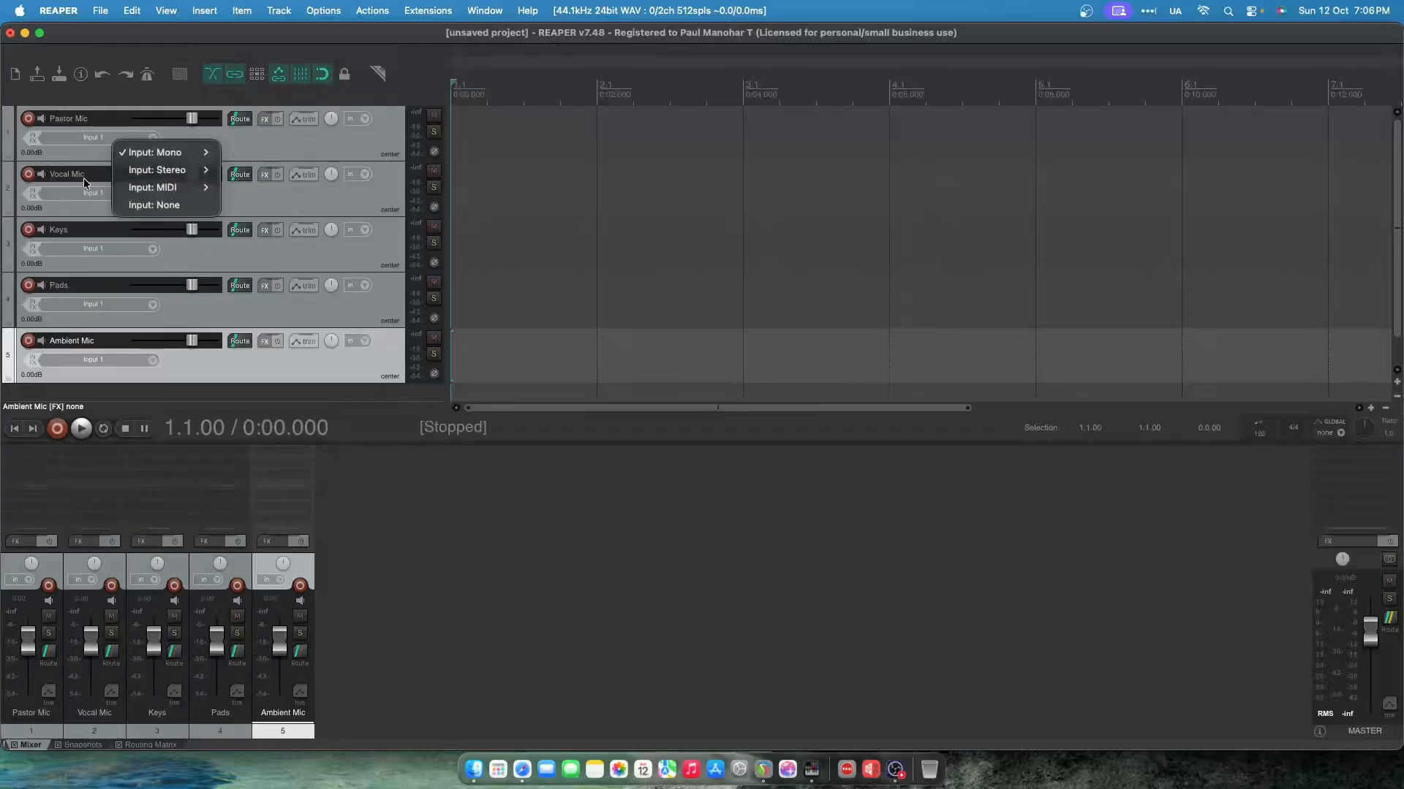
{"action": "left_click", "coordinate": [86, 198]}
{"action": "left_click", "coordinate": [102, 251]}
{"action": "left_click", "coordinate": [76, 304]}
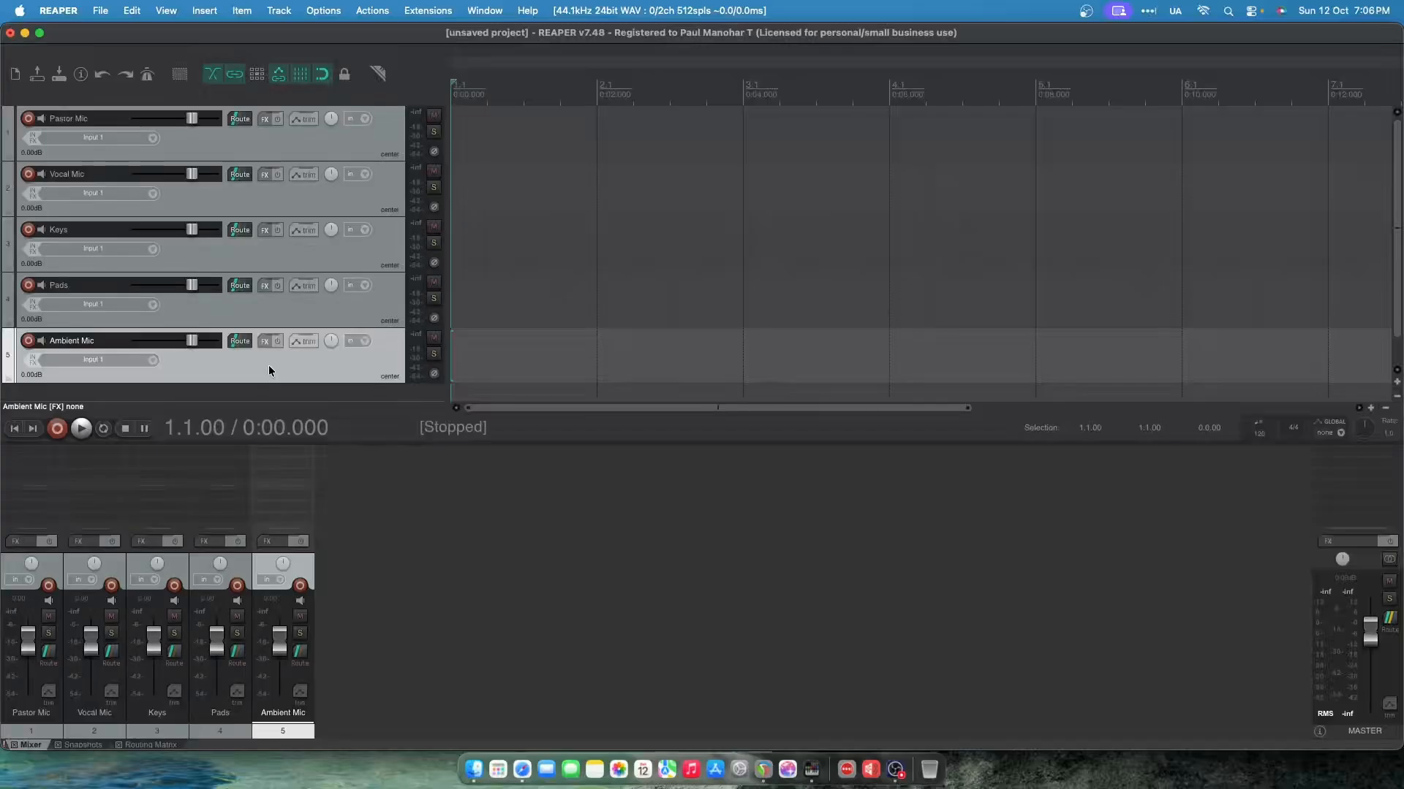
Set the Pastor Mic and Vocal Mic tracks together to the custom color Tangerine
{"action": "left_click", "coordinate": [233, 156]}
{"action": "left_click", "coordinate": [257, 199], "text": "shift"}
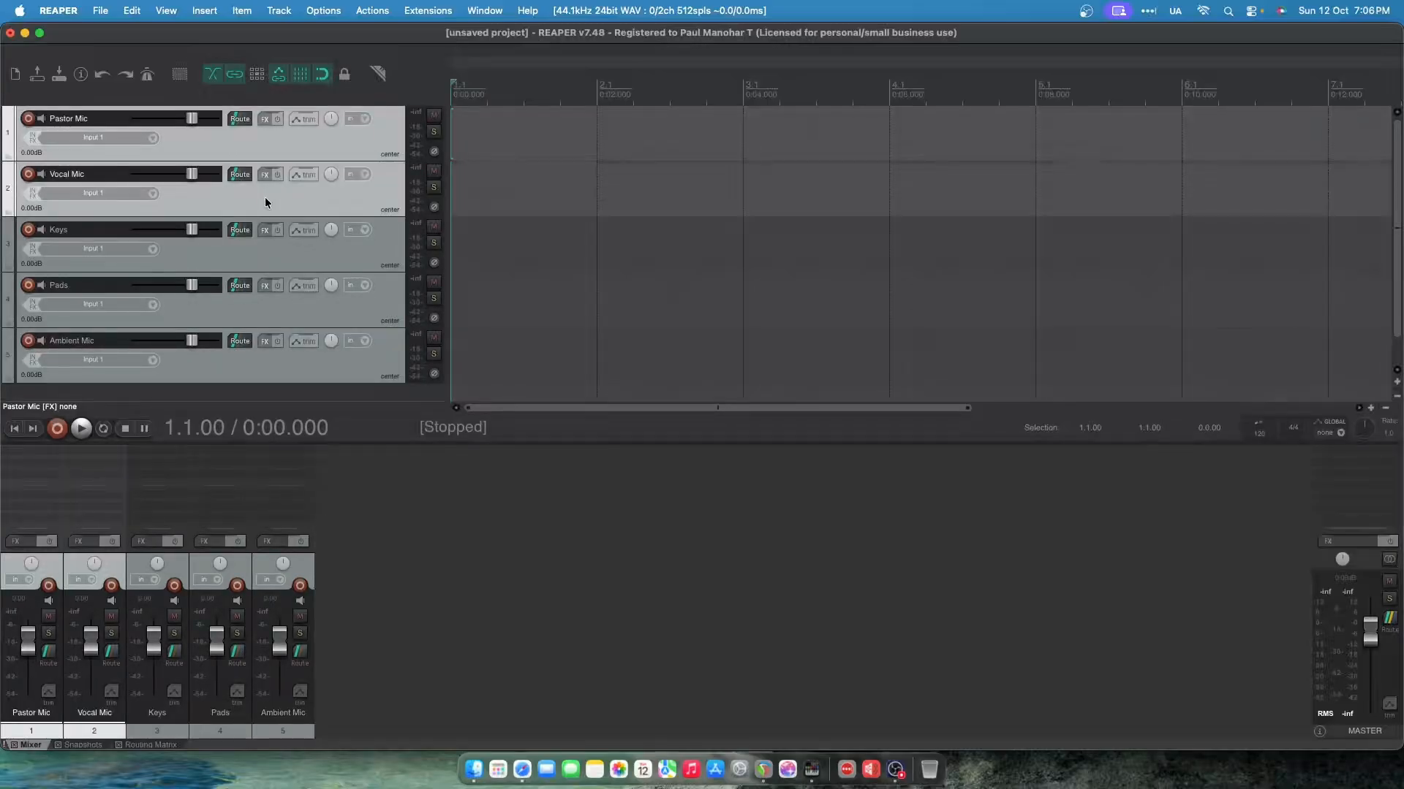
{"action": "right_click", "coordinate": [264, 196]}
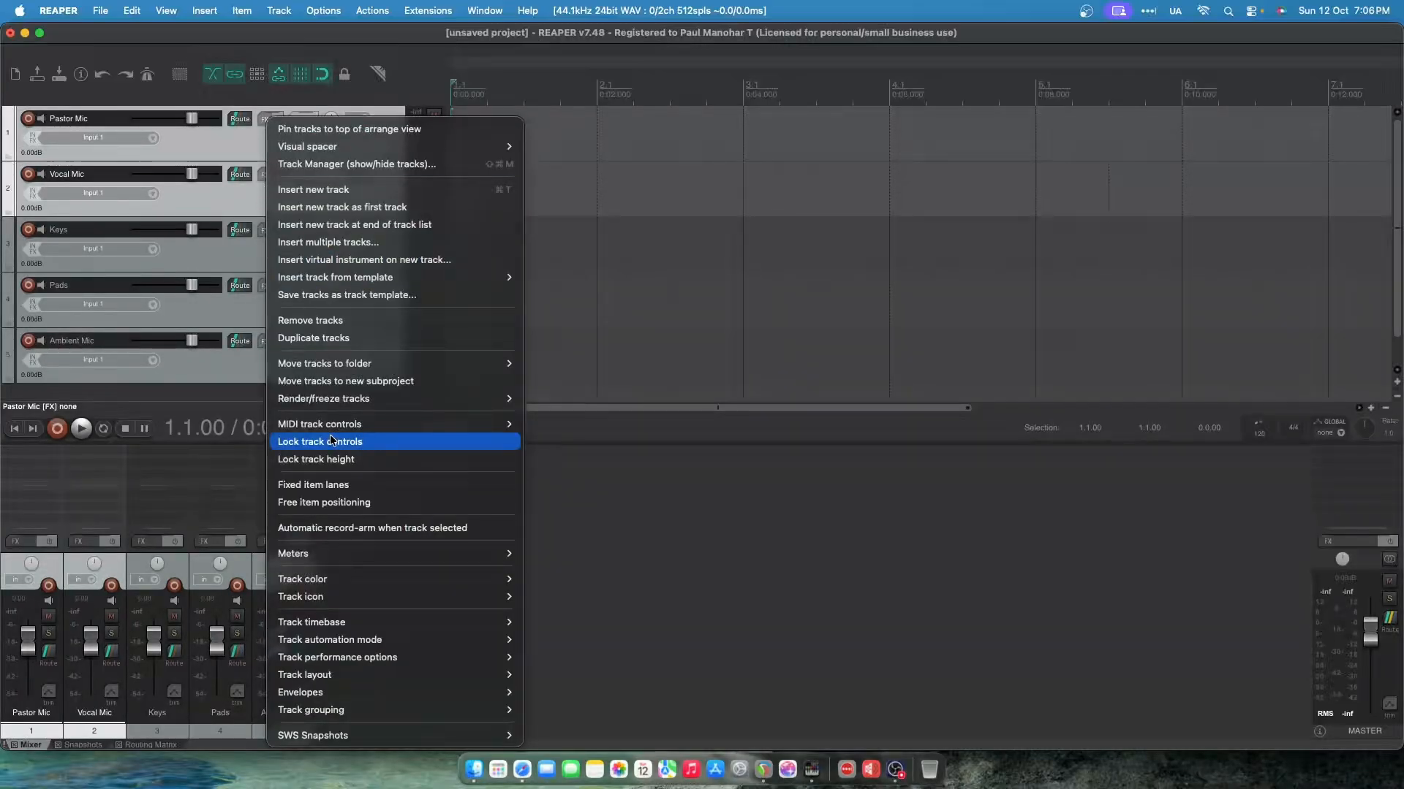
{"action": "mouse_move", "coordinate": [347, 582]}
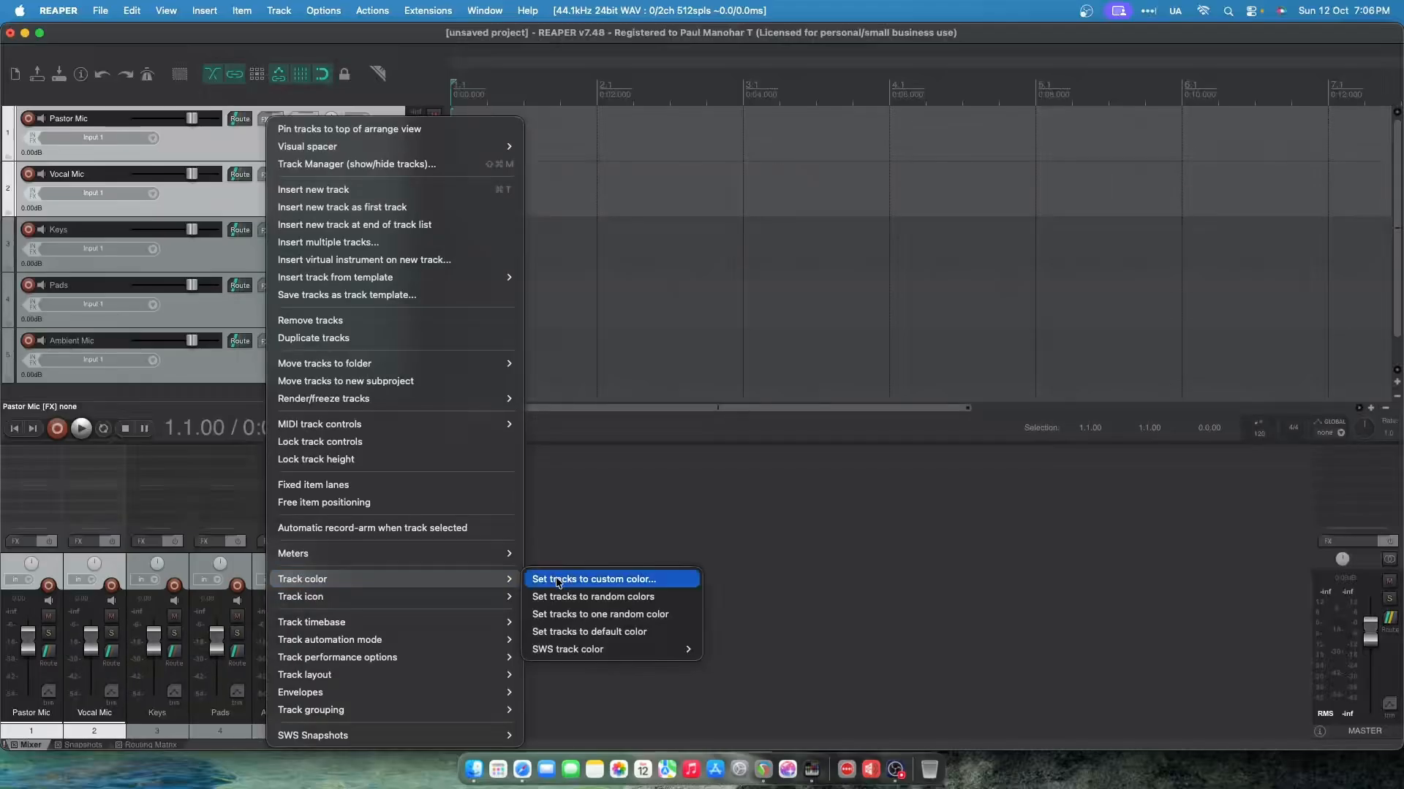
{"action": "left_click", "coordinate": [558, 580]}
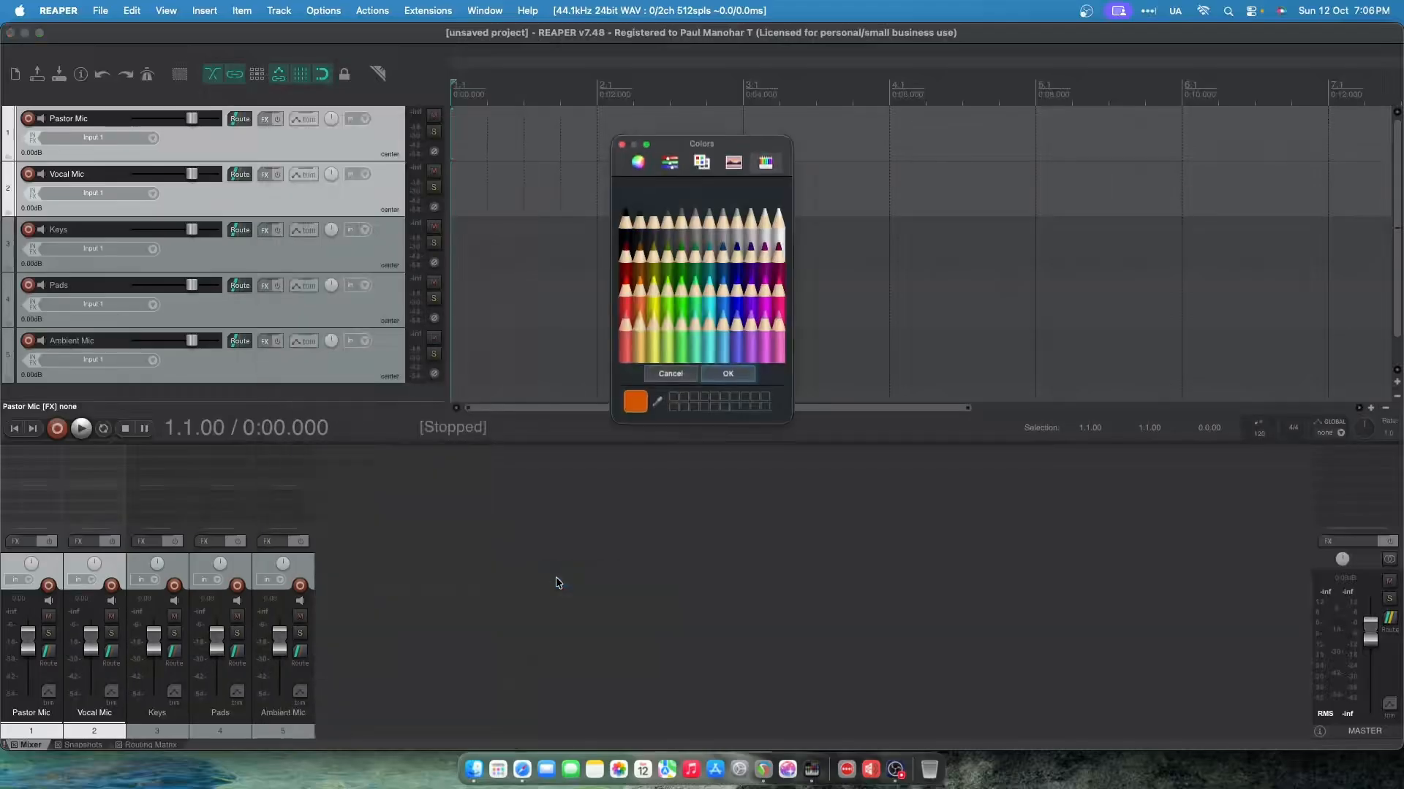
{"action": "left_click", "coordinate": [640, 297]}
{"action": "left_click", "coordinate": [728, 374]}
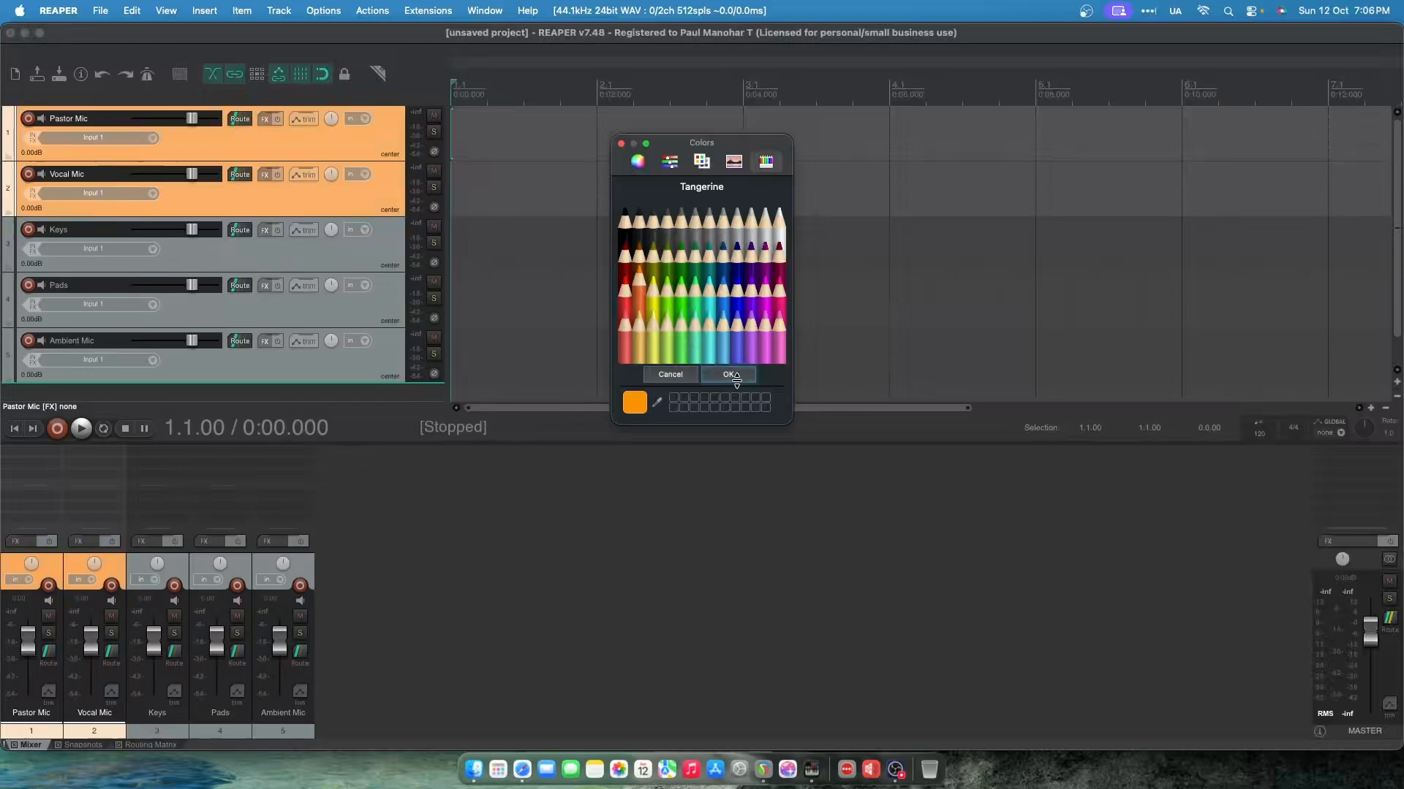
Set the Keys track to the custom color Spindrift
{"action": "left_click", "coordinate": [346, 262]}
{"action": "right_click", "coordinate": [346, 260]}
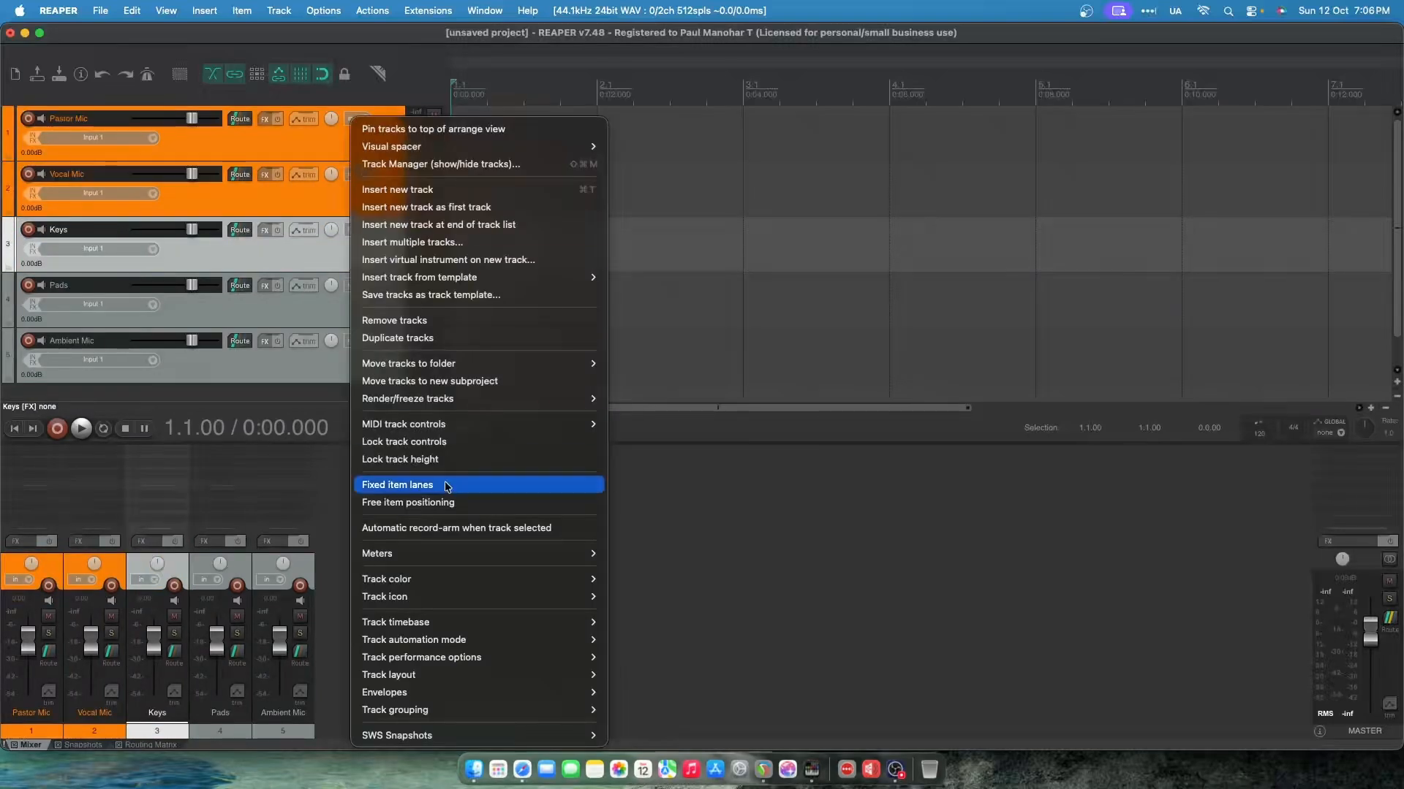
{"action": "mouse_move", "coordinate": [585, 579]}
{"action": "left_click", "coordinate": [673, 582]}
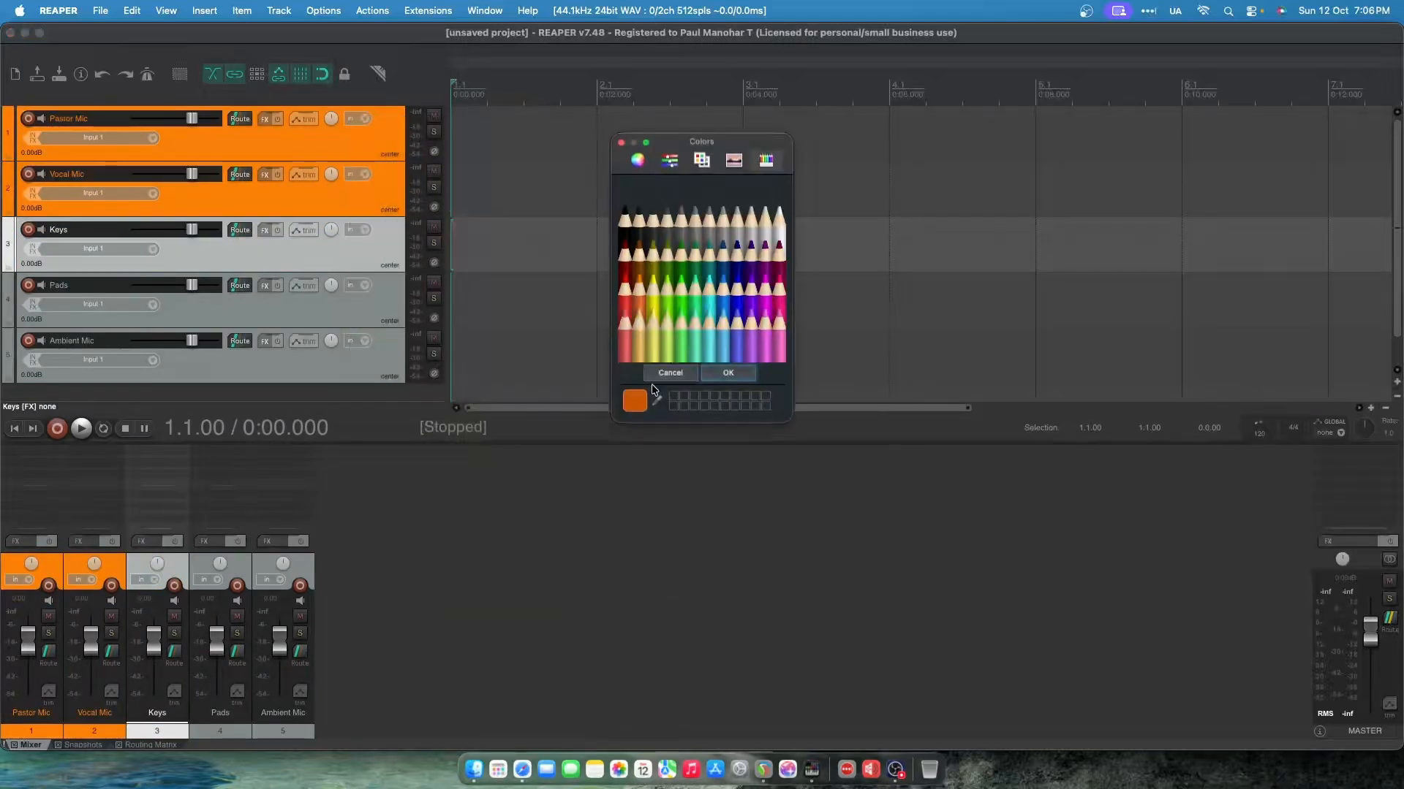
{"action": "left_click", "coordinate": [694, 330]}
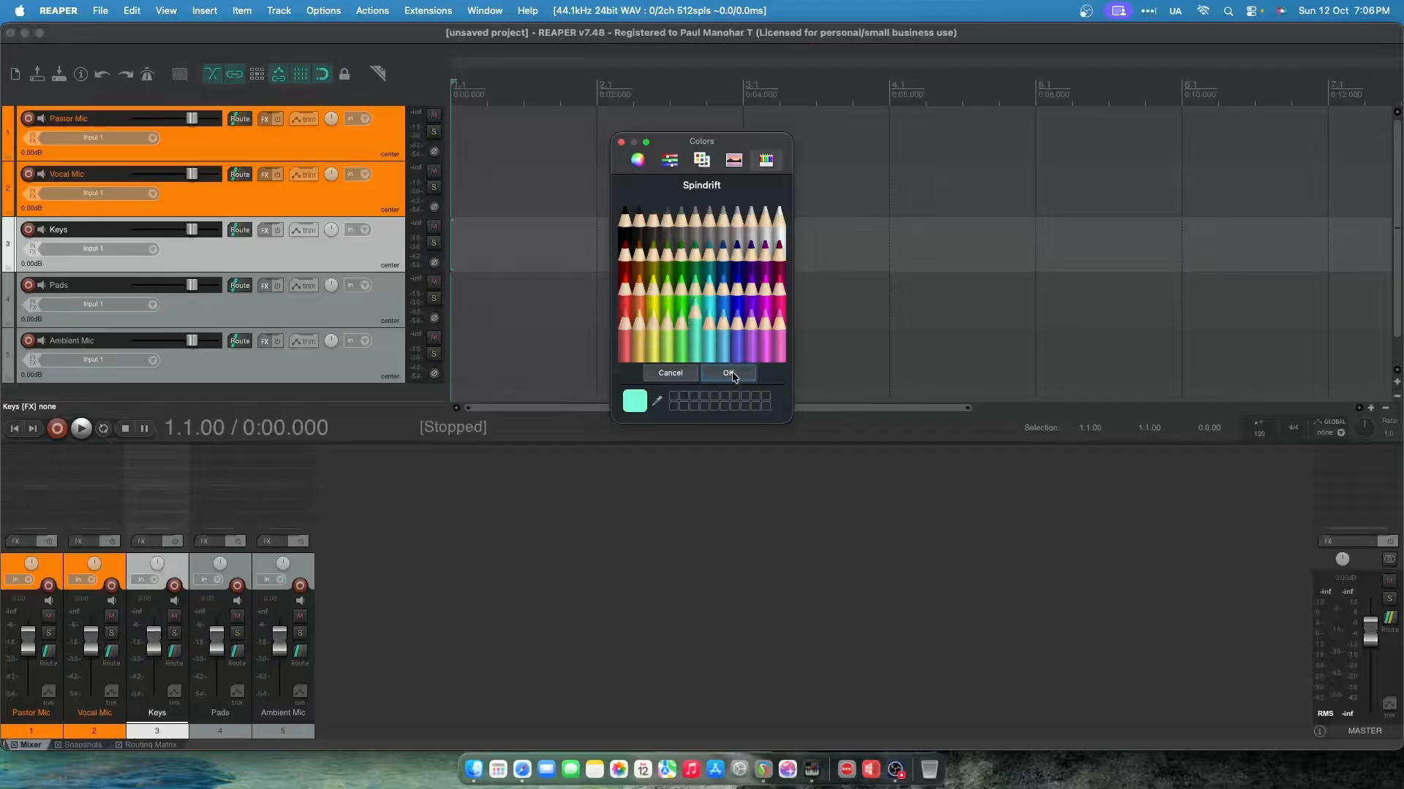
{"action": "left_click", "coordinate": [731, 374]}
Set the Pads track to the custom color Magenta
{"action": "left_click", "coordinate": [354, 317]}
{"action": "right_click", "coordinate": [344, 306]}
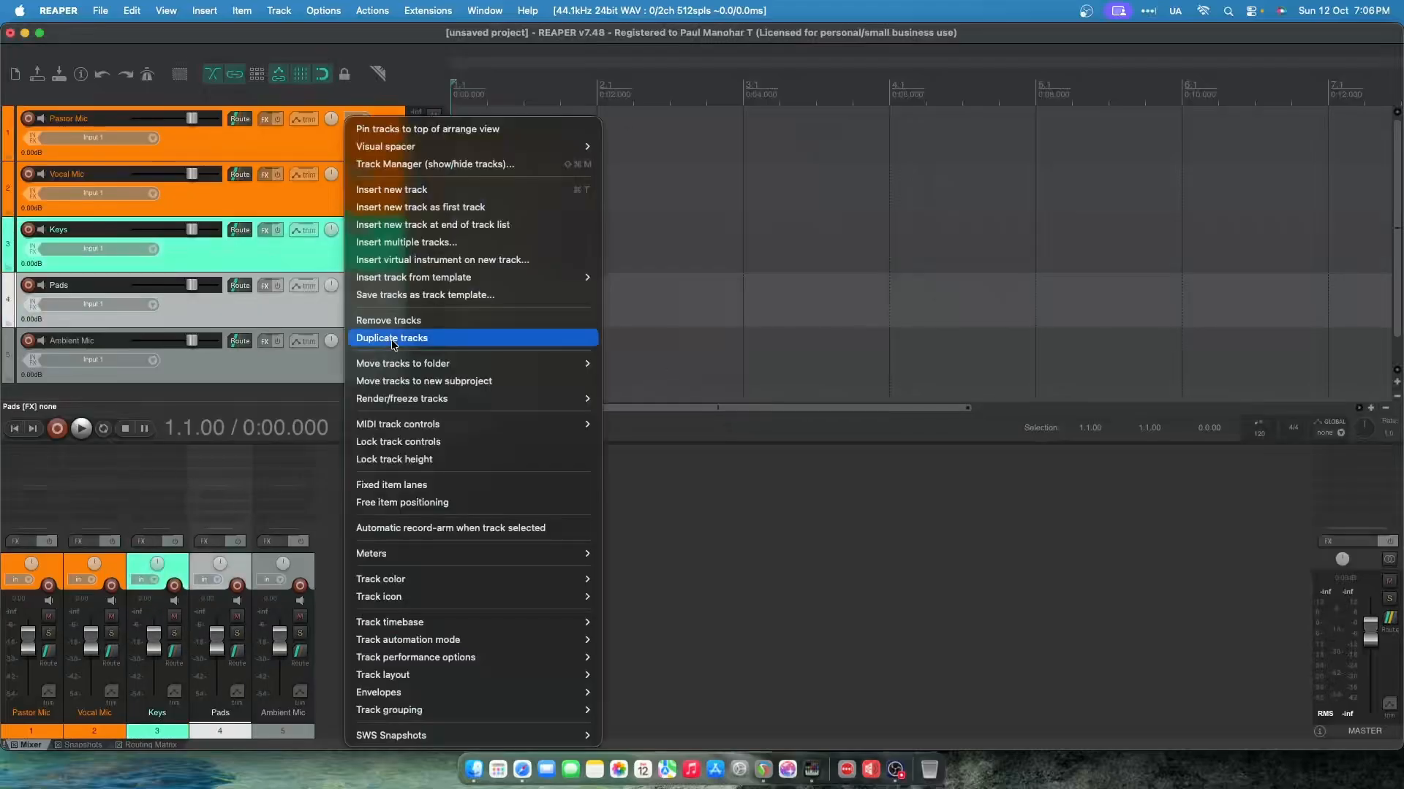
{"action": "mouse_move", "coordinate": [450, 578]}
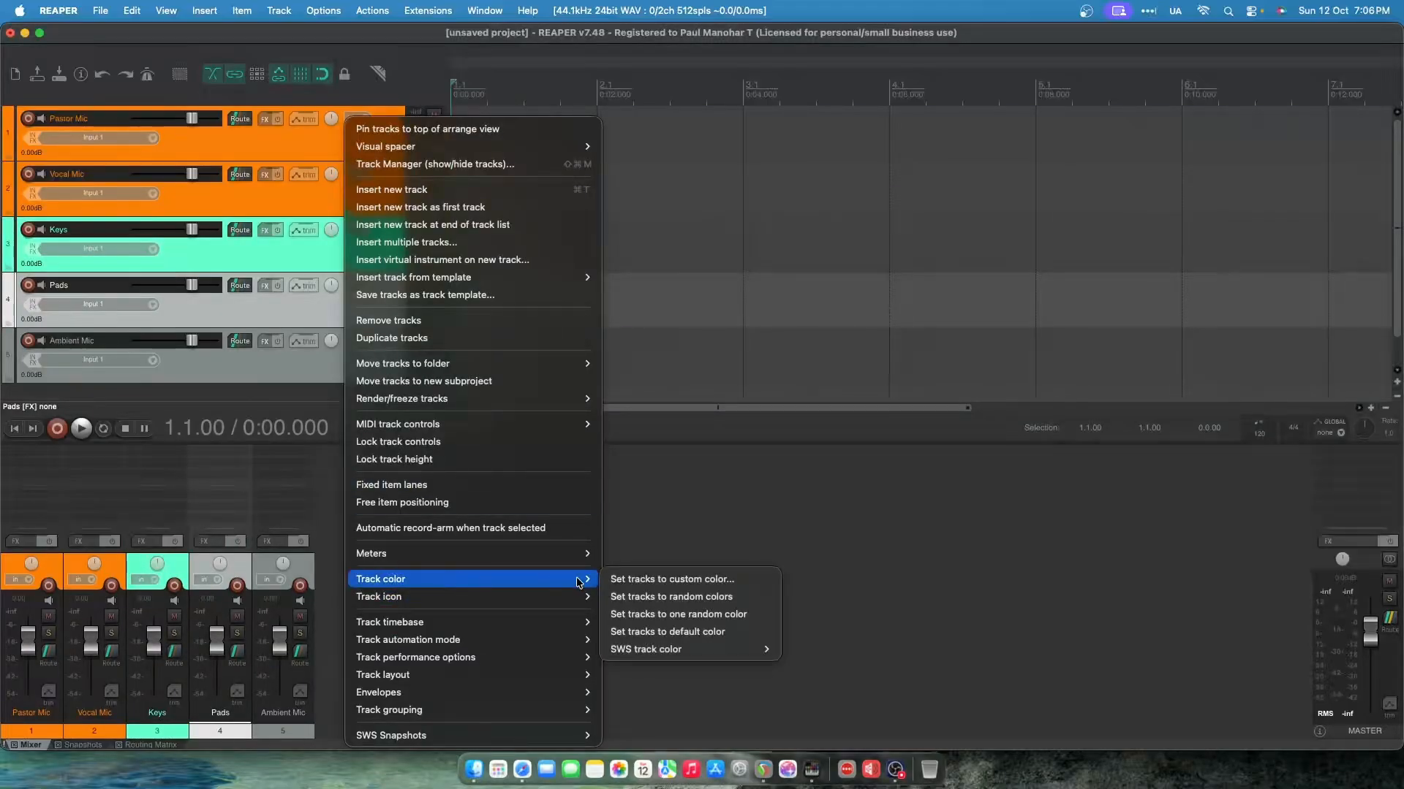
{"action": "left_click", "coordinate": [673, 579]}
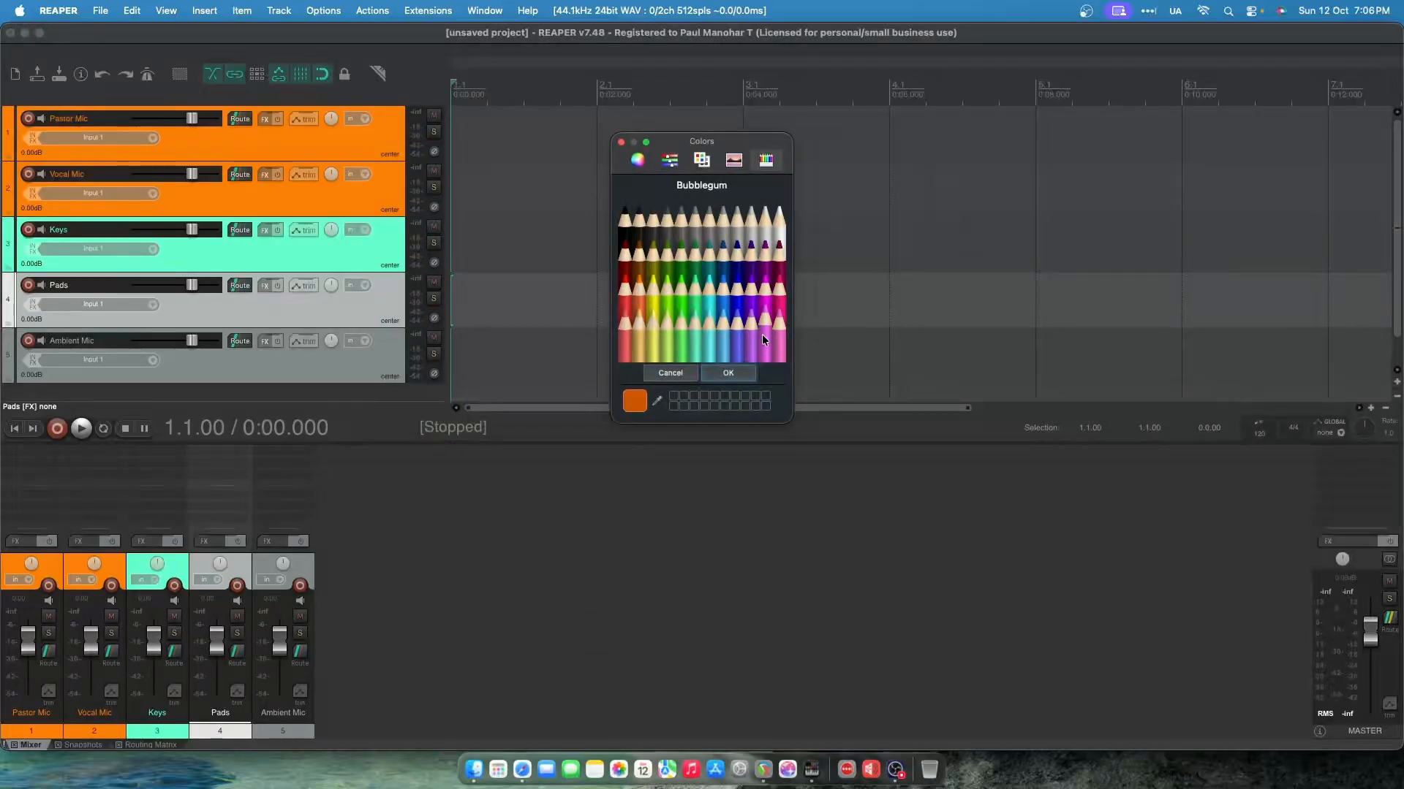
{"action": "left_click", "coordinate": [764, 296]}
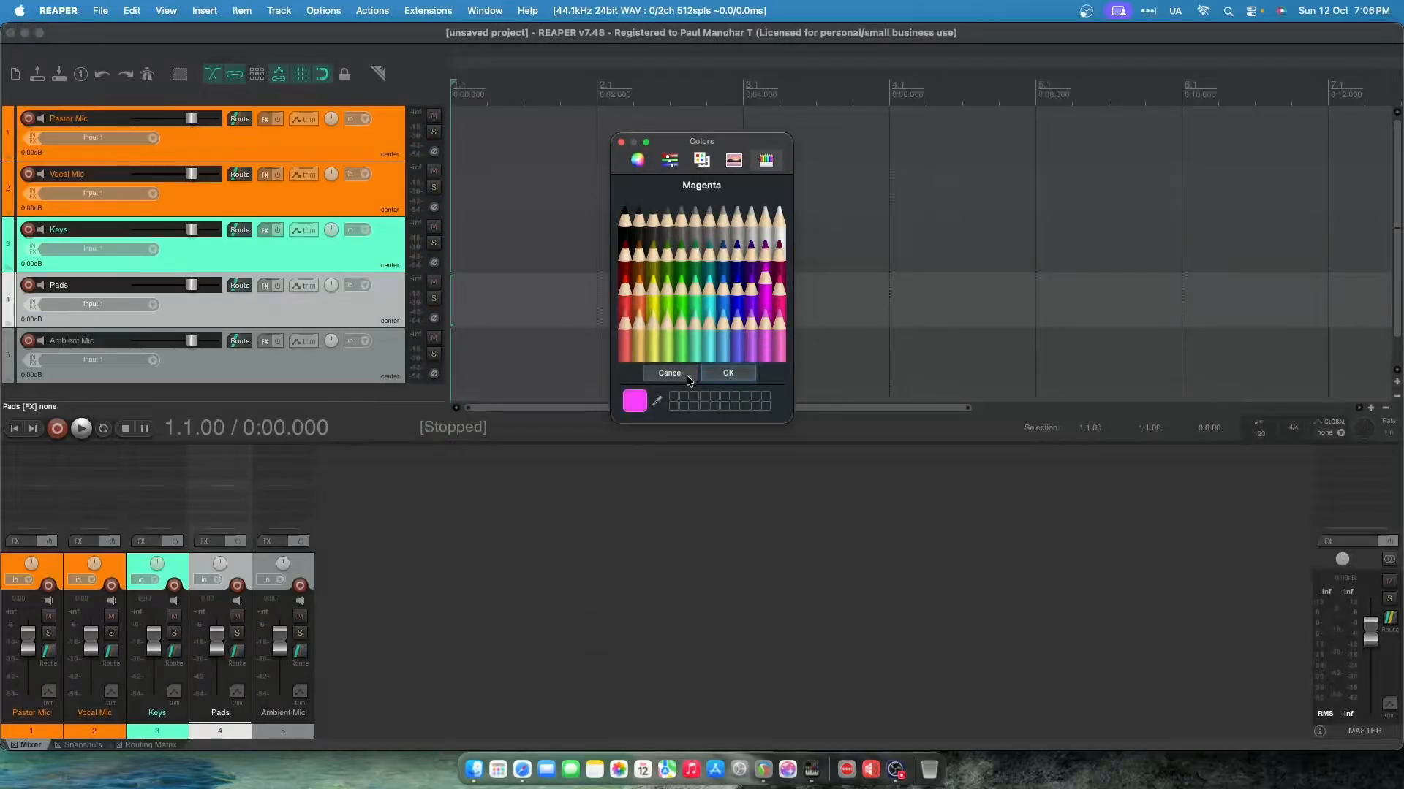
{"action": "left_click", "coordinate": [728, 375]}
Set the Ambient Mic track to a custom blue color
{"action": "scroll", "coordinate": [274, 344], "scroll_direction": "down", "scroll_amount": 1}
{"action": "left_click", "coordinate": [283, 330]}
{"action": "right_click", "coordinate": [282, 330]}
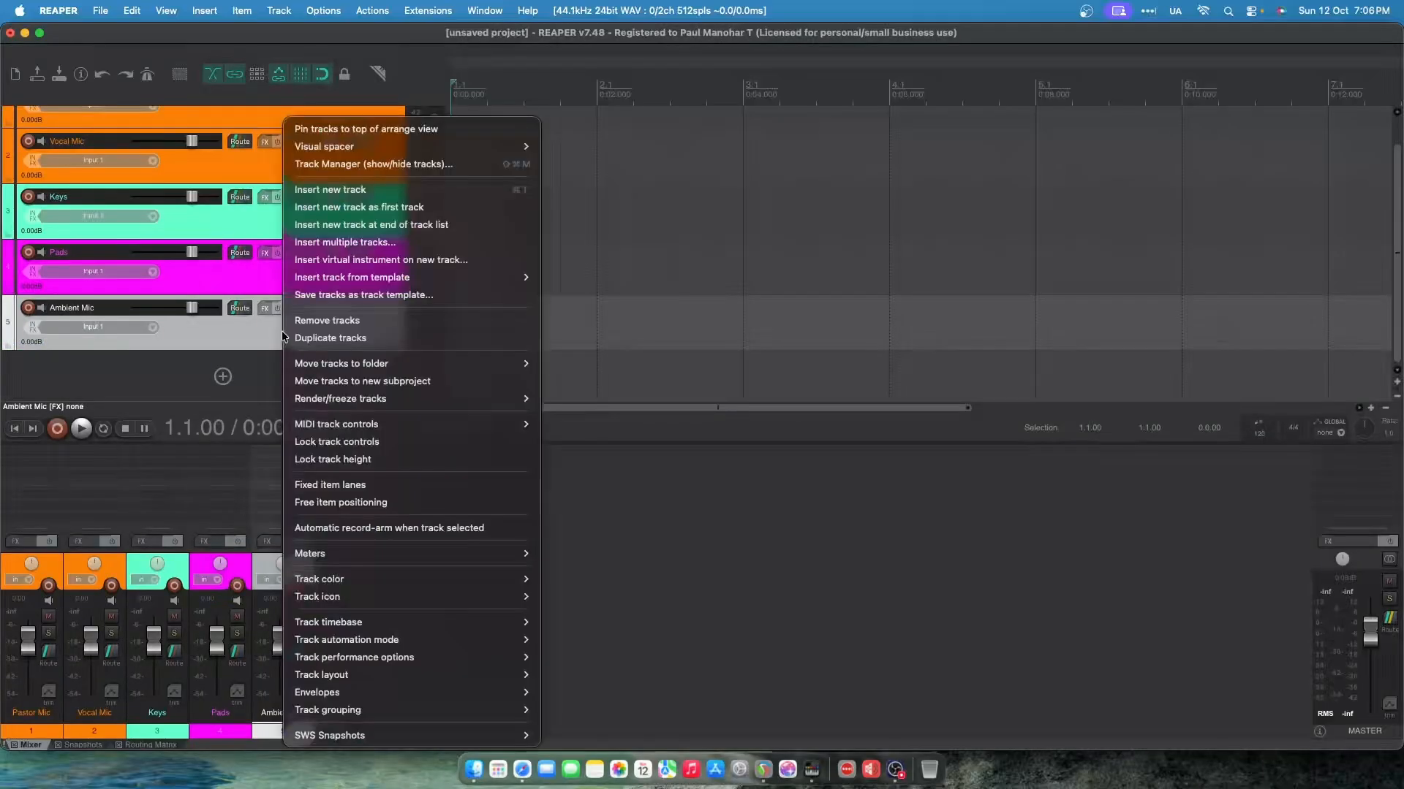
{"action": "mouse_move", "coordinate": [361, 584]}
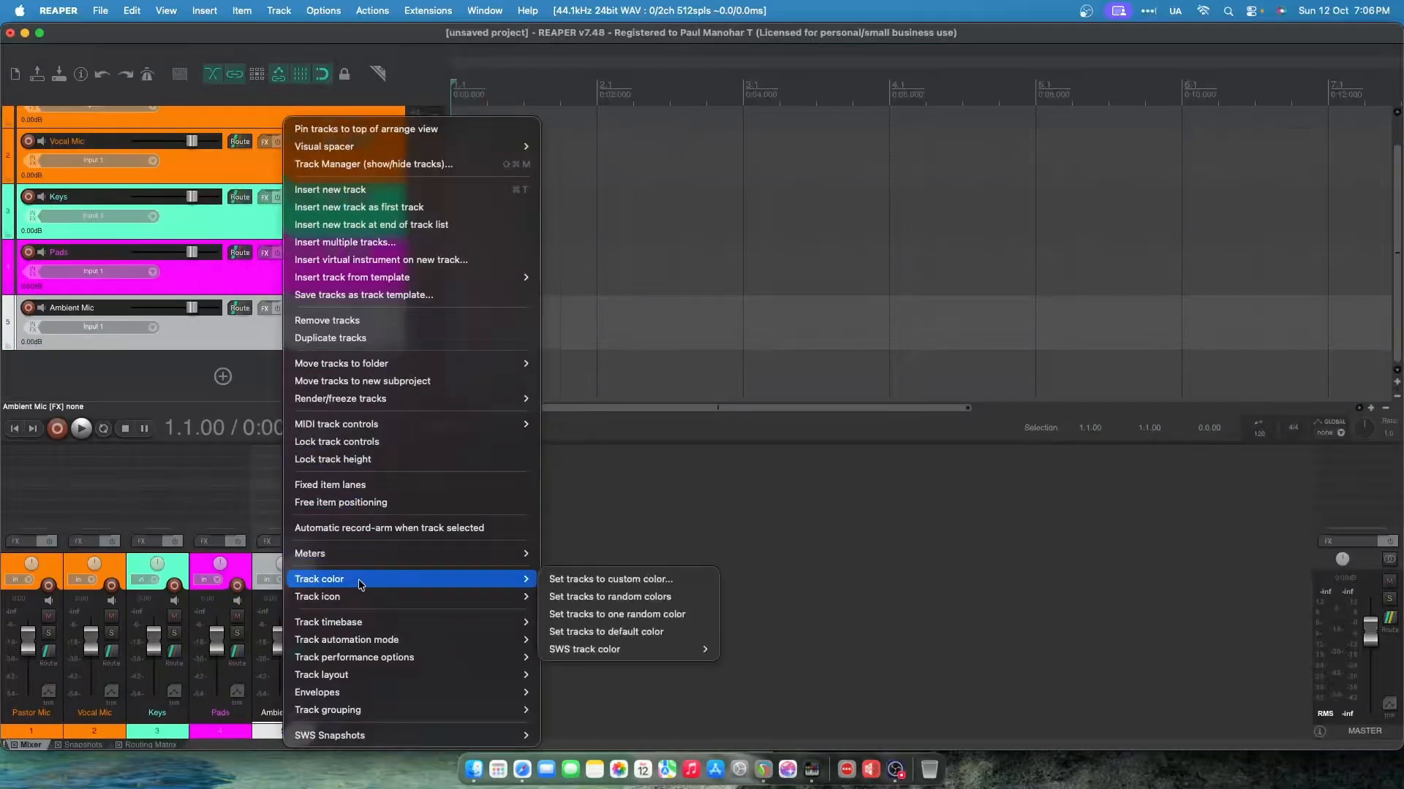
{"action": "left_click", "coordinate": [588, 579]}
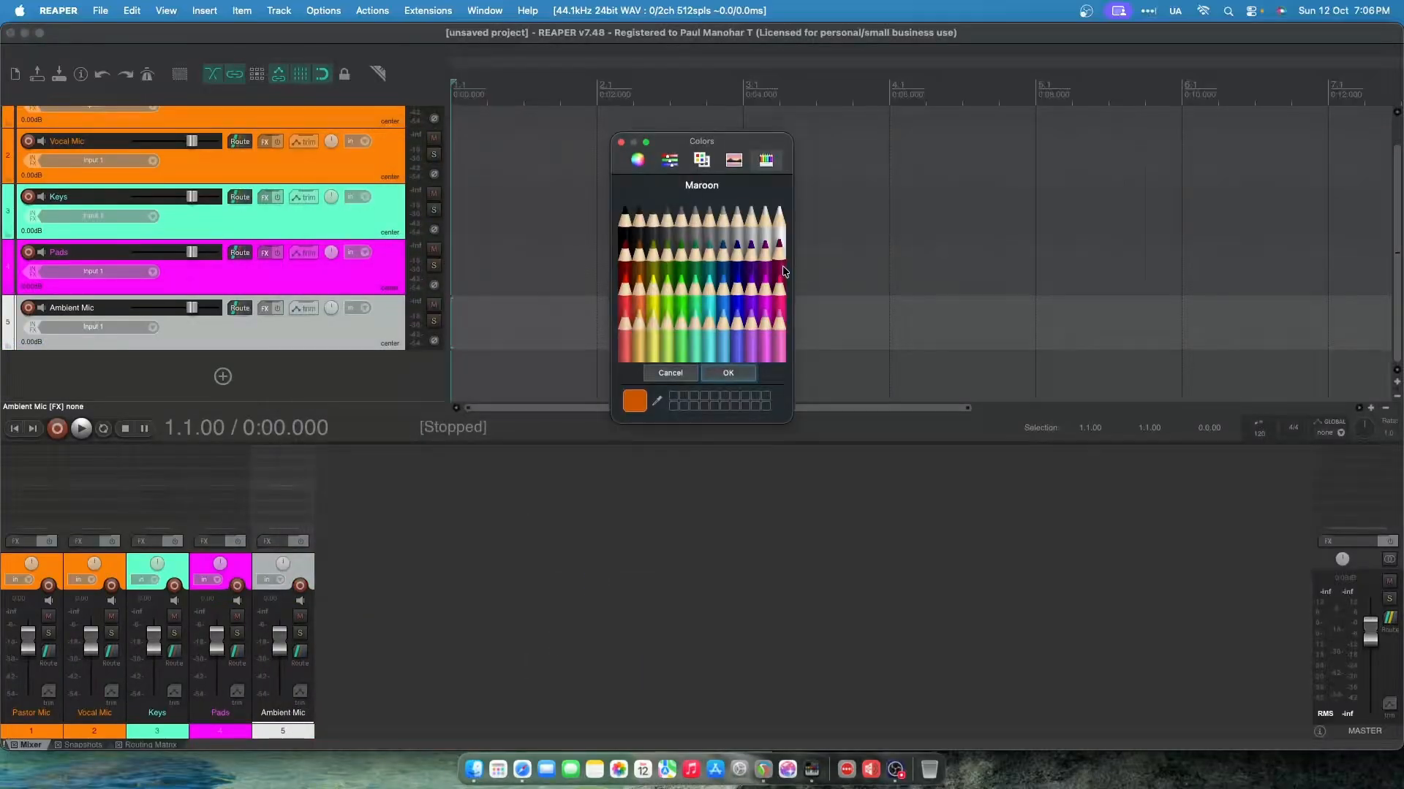
{"action": "left_click", "coordinate": [737, 252]}
{"action": "left_click", "coordinate": [728, 373]}
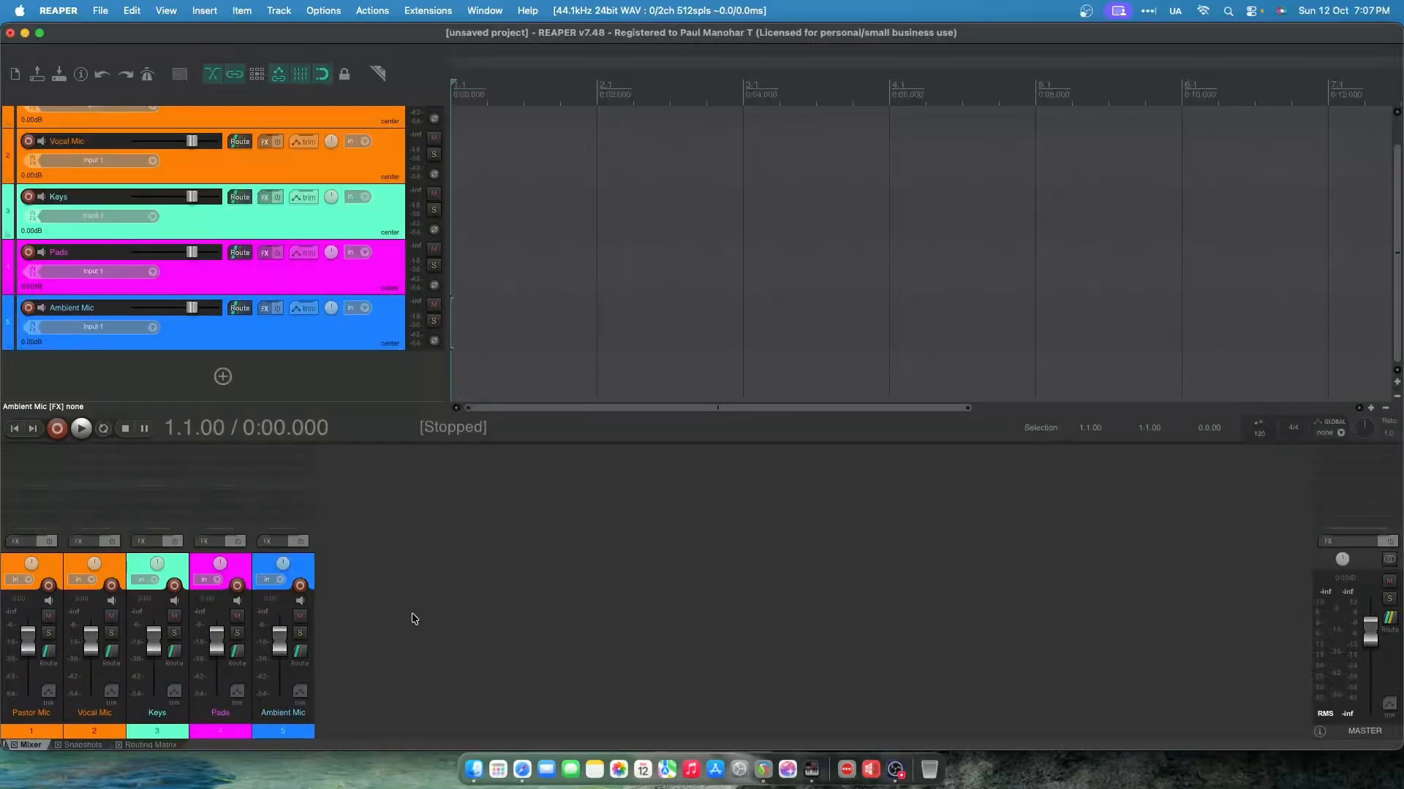
{"action": "scroll", "coordinate": [330, 348], "scroll_direction": "up", "scroll_amount": 2}
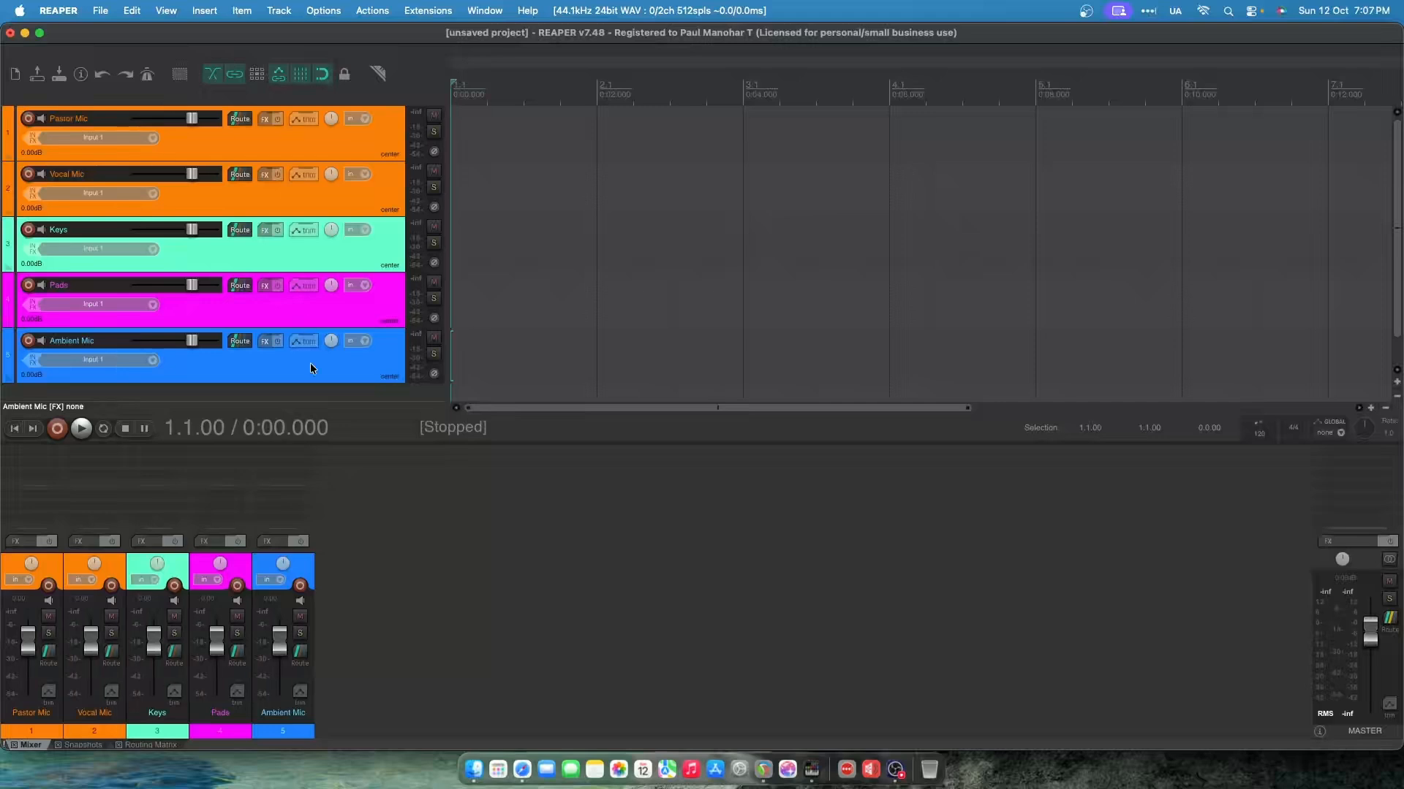
Examine the track connections in the Routing Matrix and the Track Wiring Diagram, and return to the mixer
{"action": "left_click", "coordinate": [148, 745]}
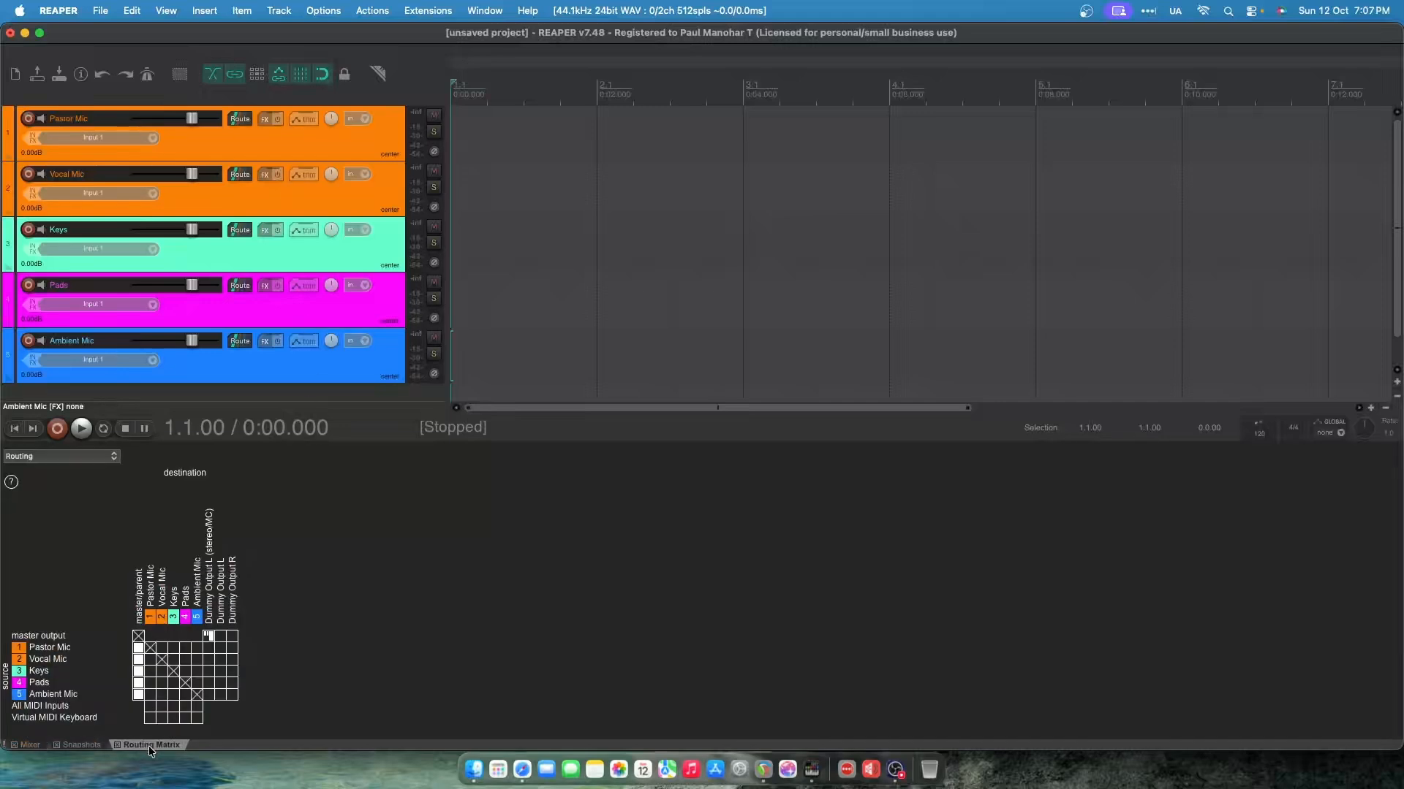
{"action": "left_click", "coordinate": [62, 456]}
{"action": "left_click", "coordinate": [44, 500]}
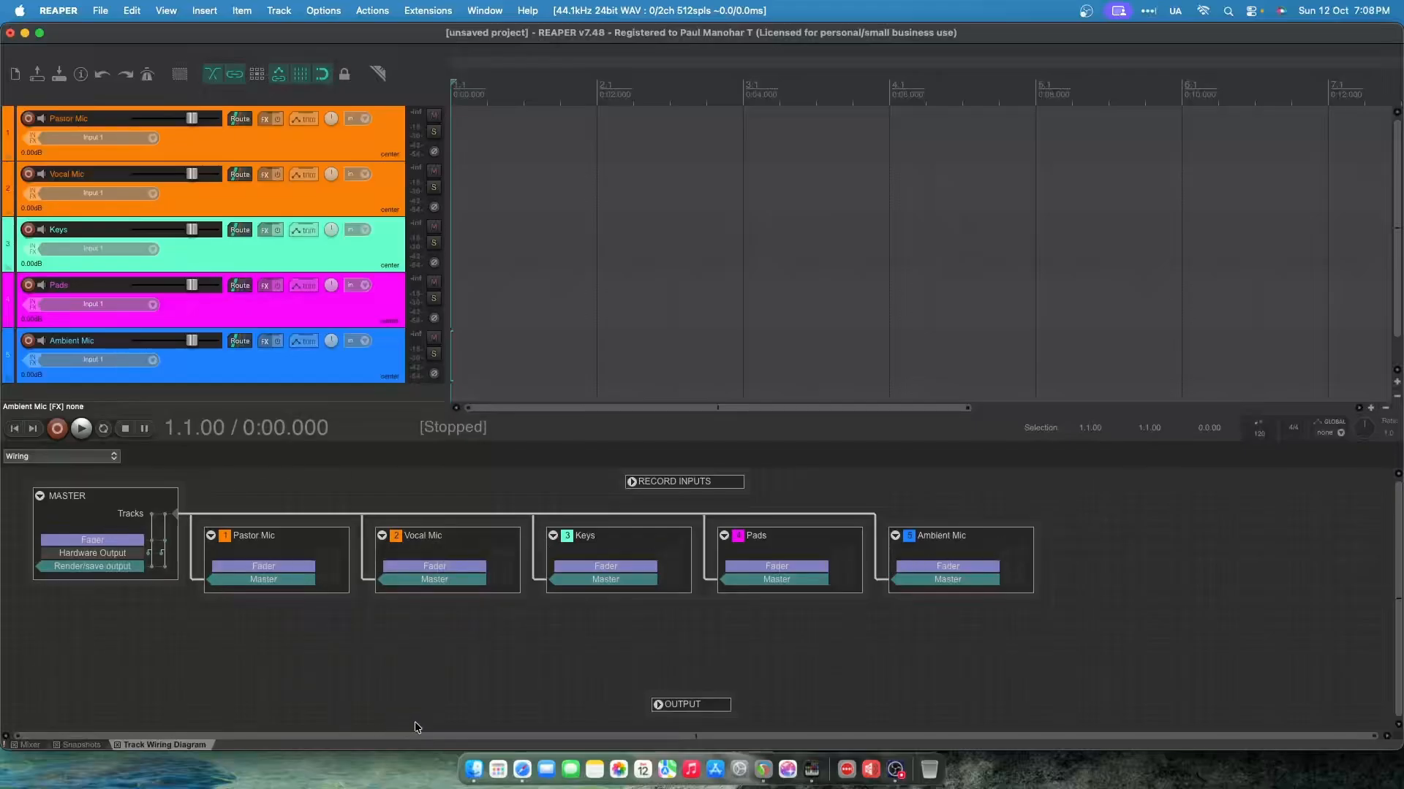
{"action": "left_click", "coordinate": [27, 745]}
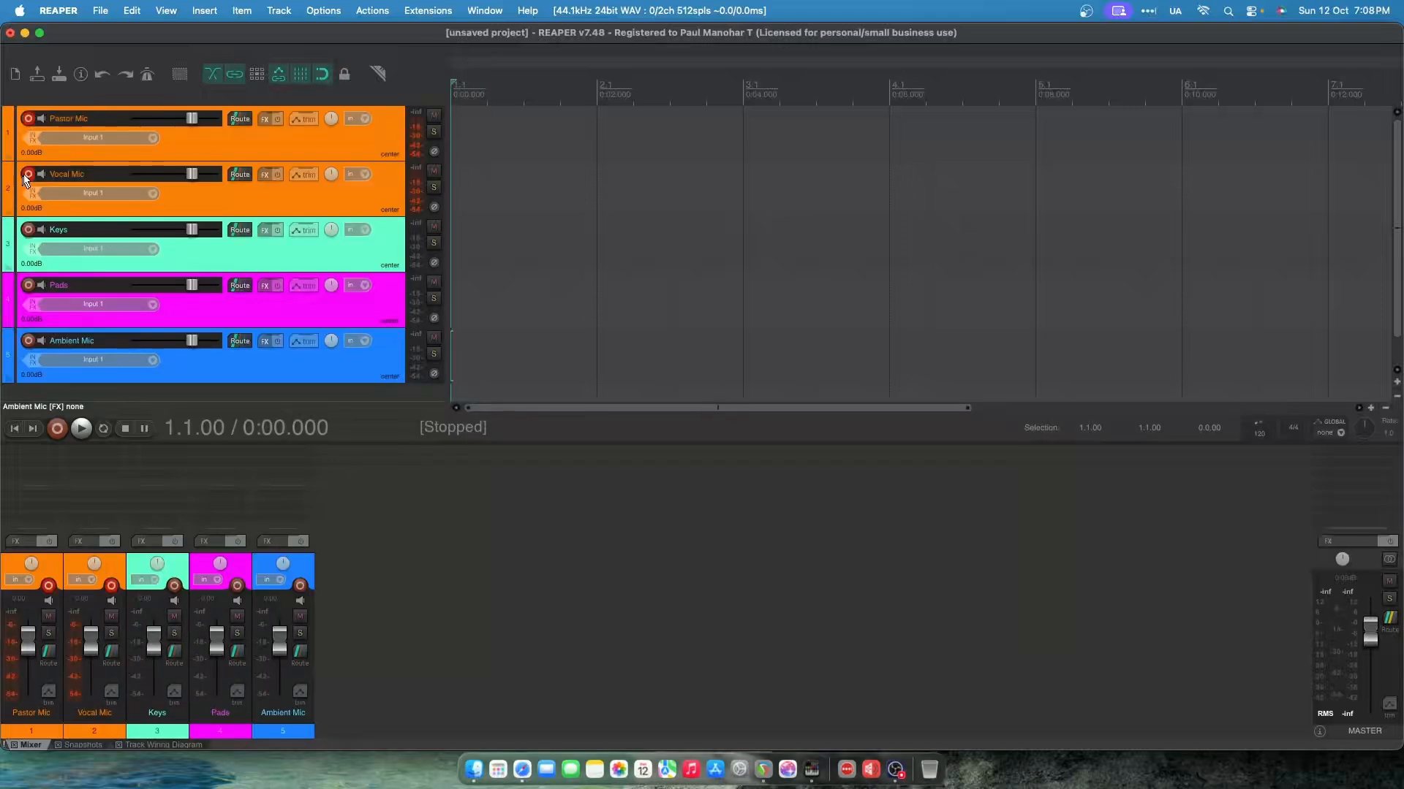
Arm all five tracks for recording and start recording, accepting that several tracks share the same input
{"action": "left_click", "coordinate": [30, 119], "text": "super"}
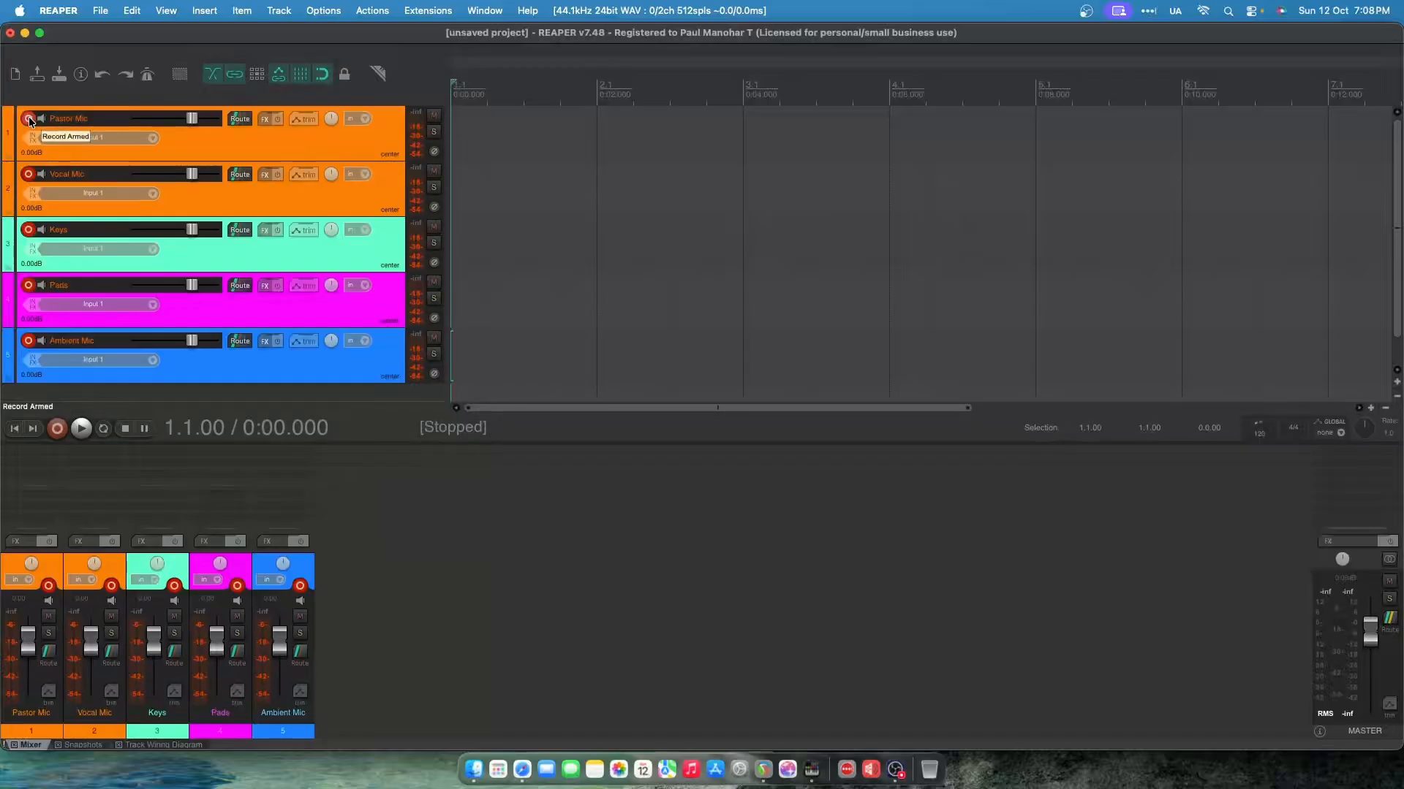
{"action": "left_click", "coordinate": [57, 430]}
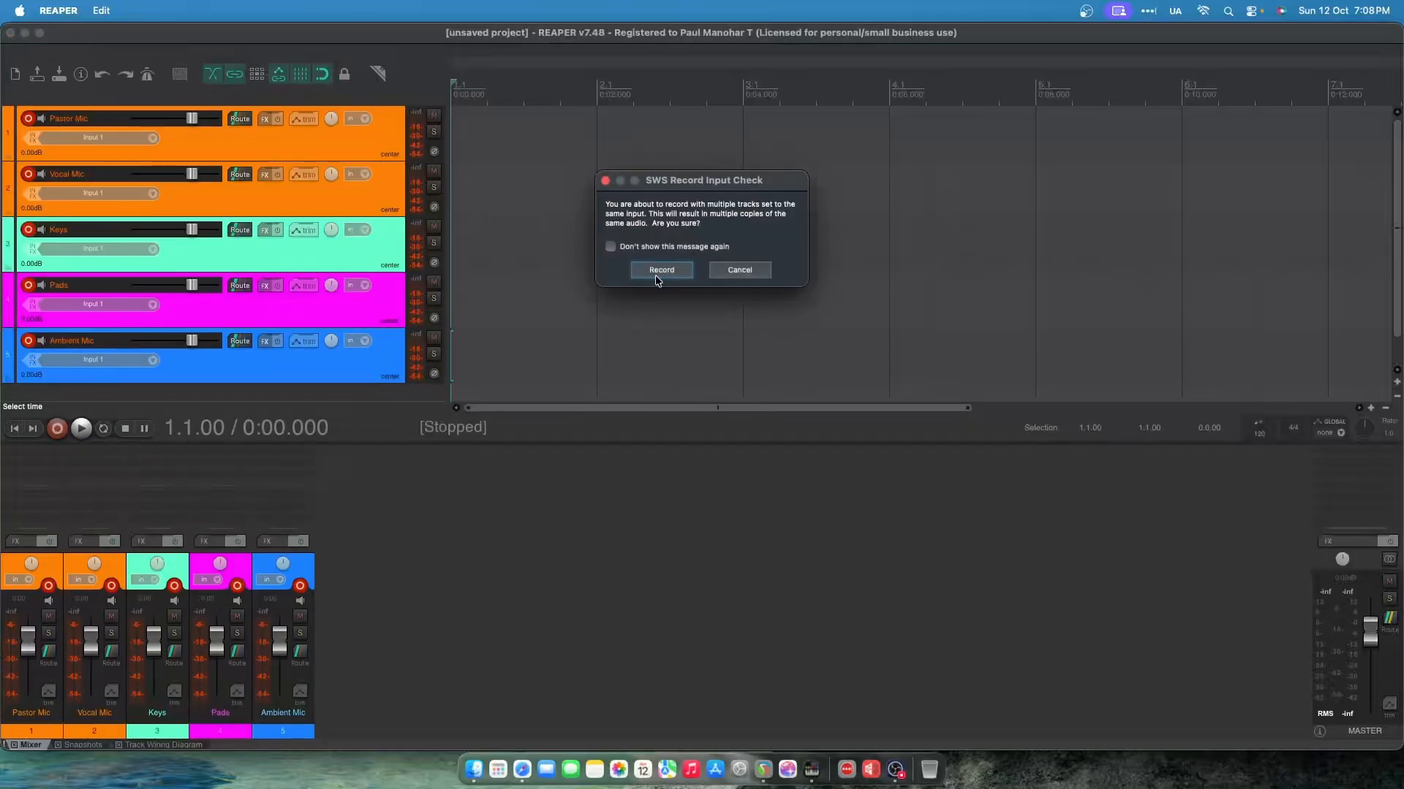
{"action": "left_click", "coordinate": [661, 271]}
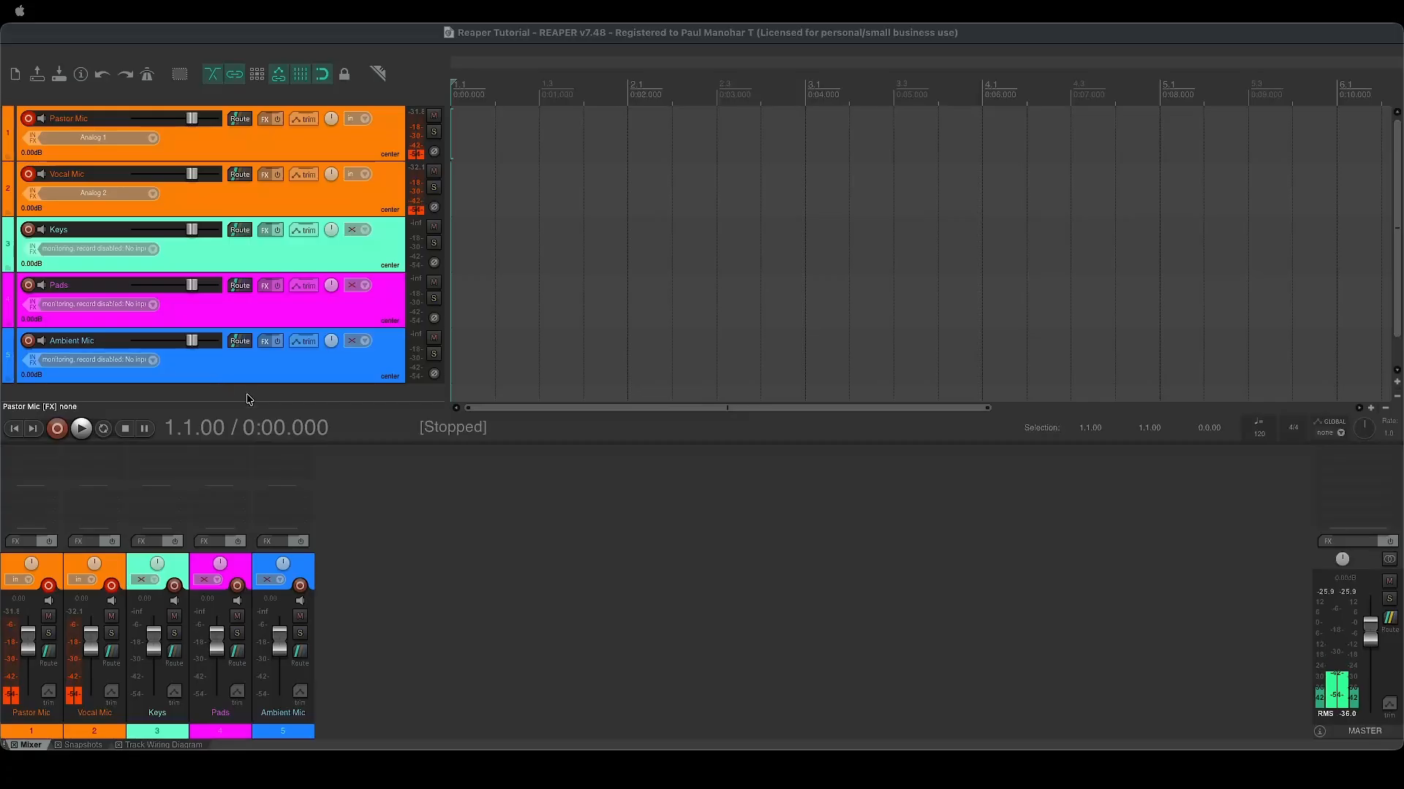
Add a new track between Pads and Ambient Mic and name it Pads 2
{"action": "scroll", "coordinate": [250, 395], "scroll_direction": "down", "scroll_amount": 1}
{"action": "scroll", "coordinate": [250, 396], "scroll_direction": "down", "scroll_amount": 2}
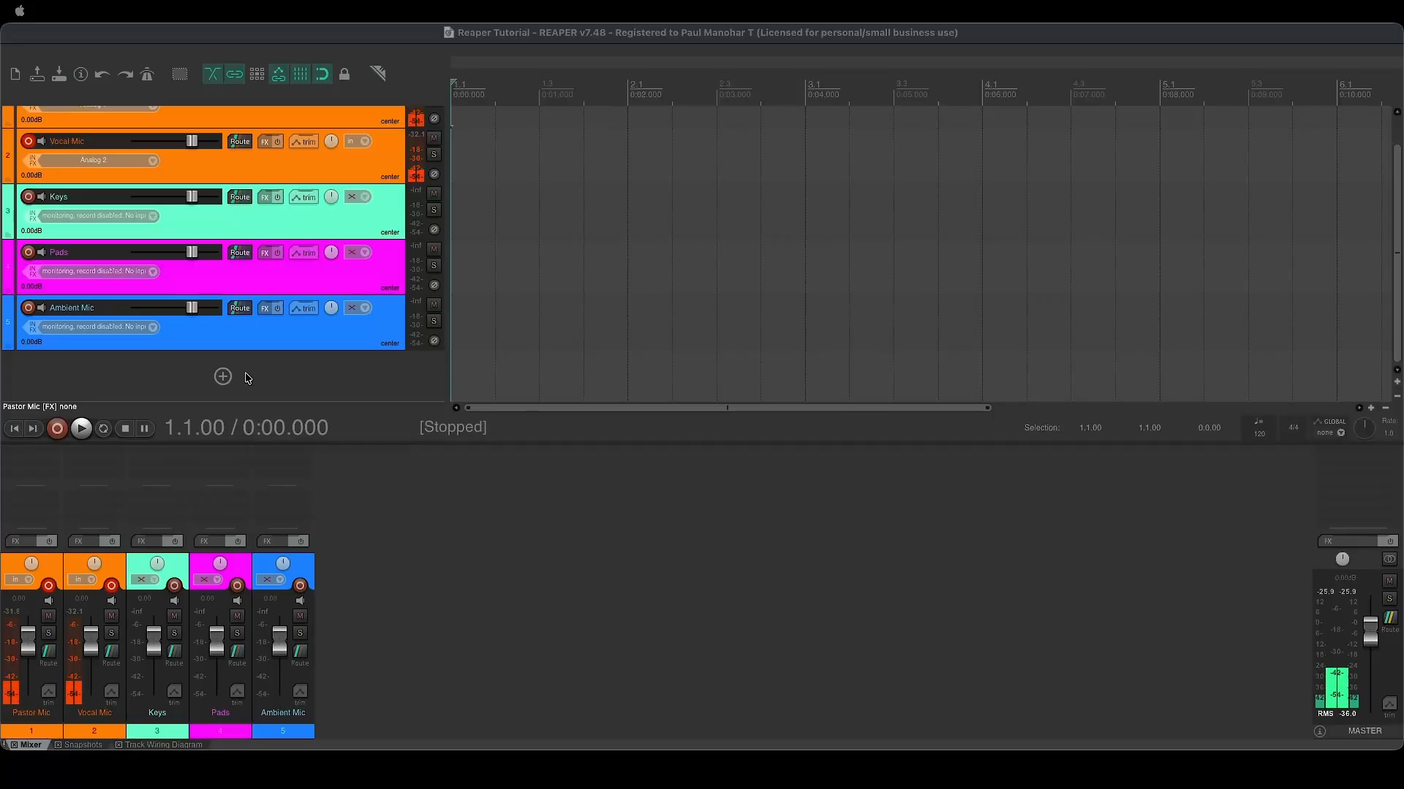
{"action": "left_click", "coordinate": [228, 377]}
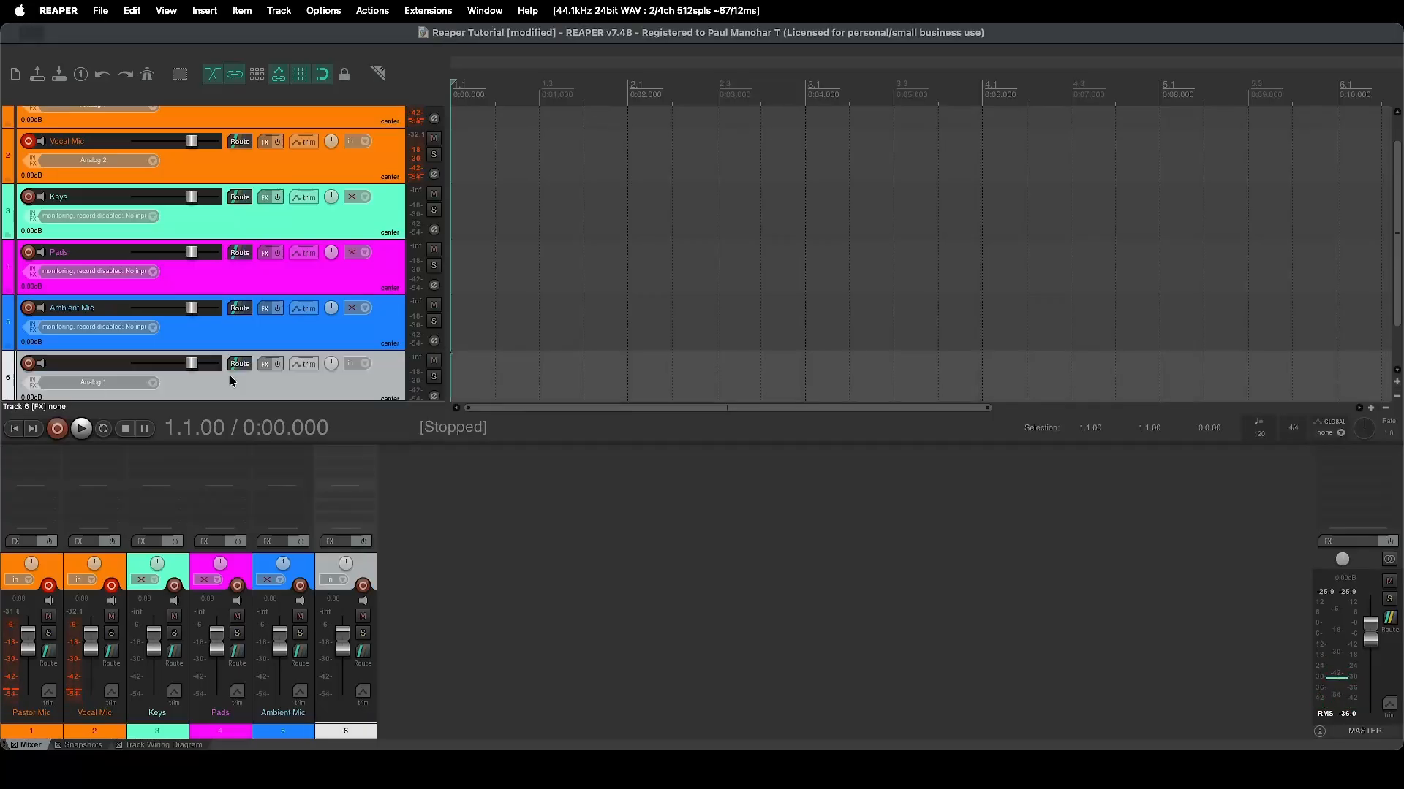
{"action": "left_click_drag", "start_coordinate": [212, 380], "coordinate": [216, 300]}
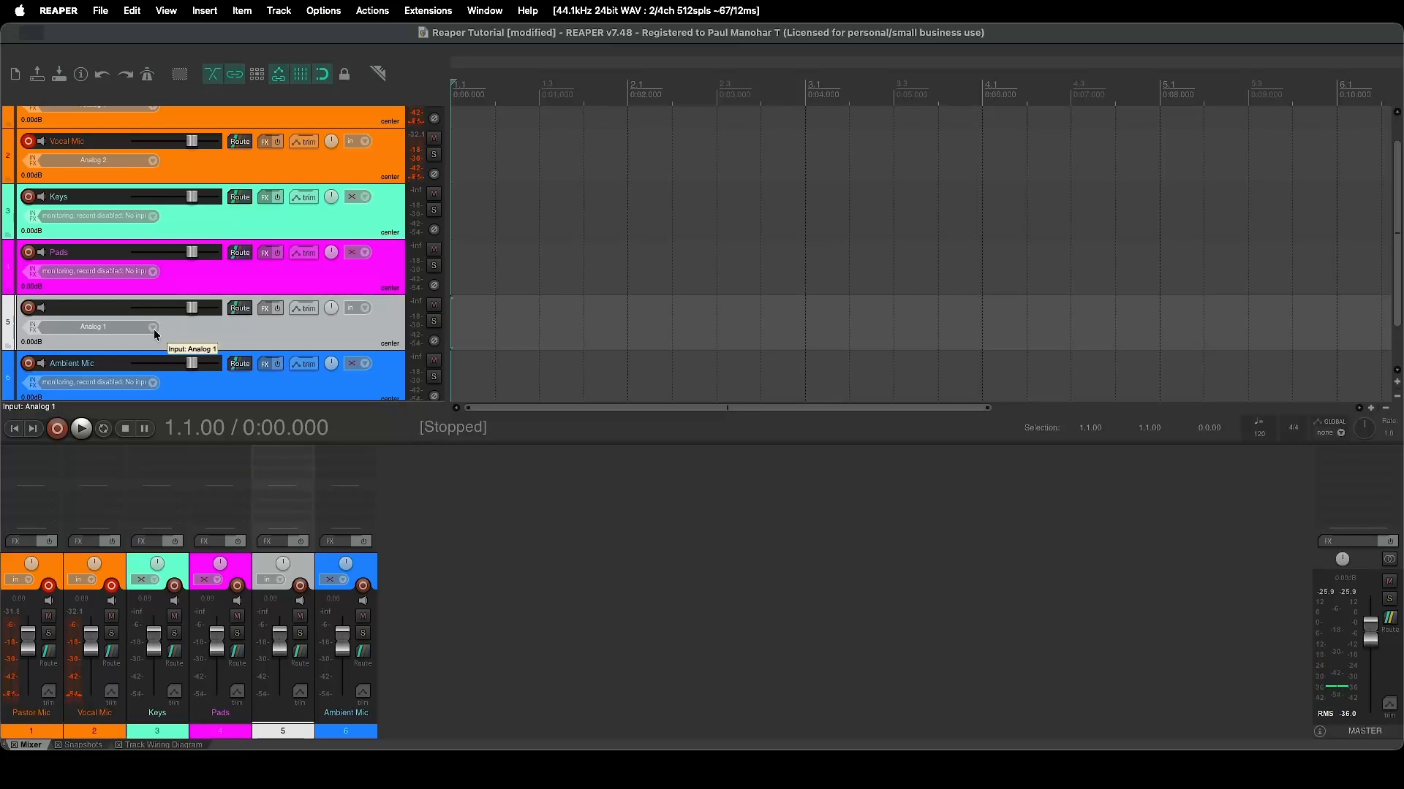
{"action": "double_click", "coordinate": [95, 309]}
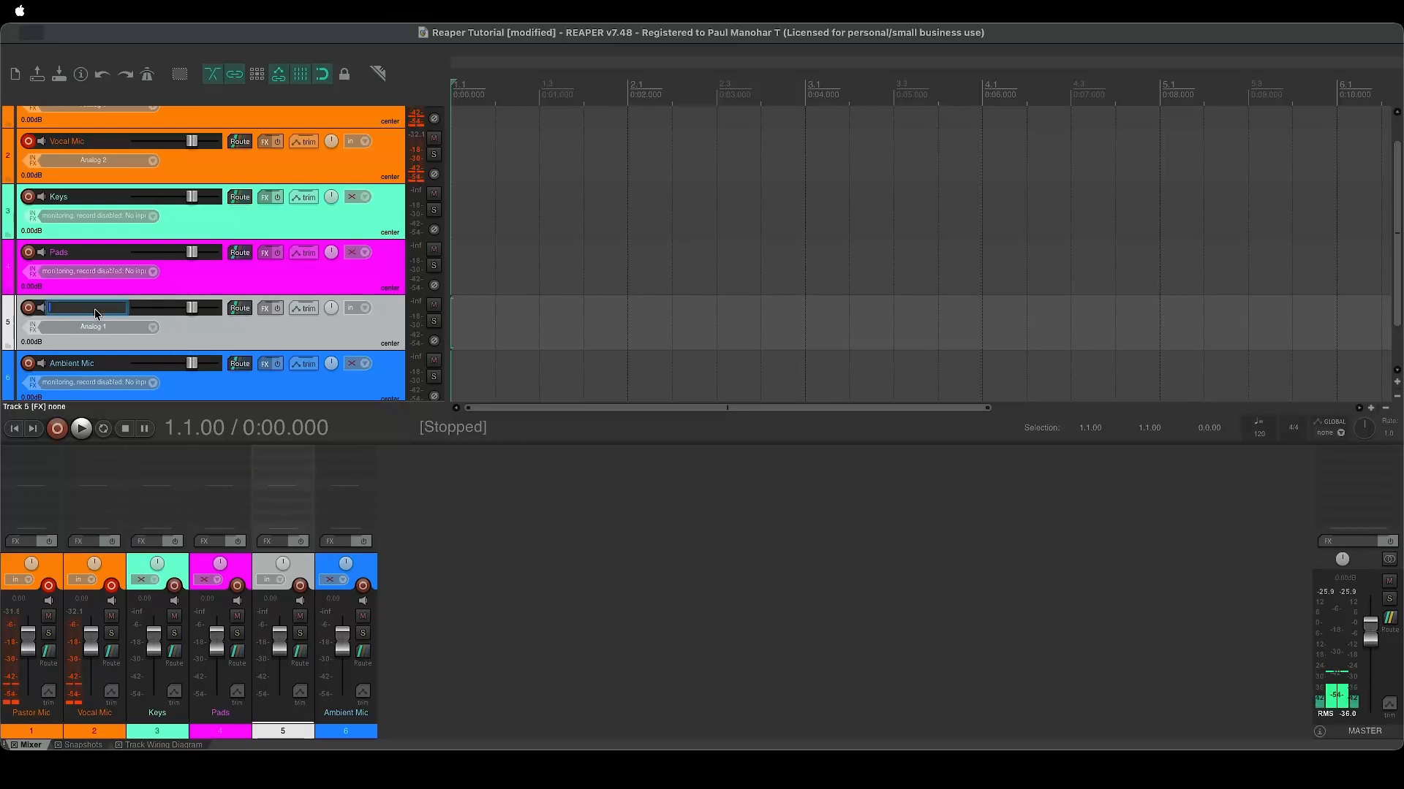
{"action": "type", "text": "Pads"}
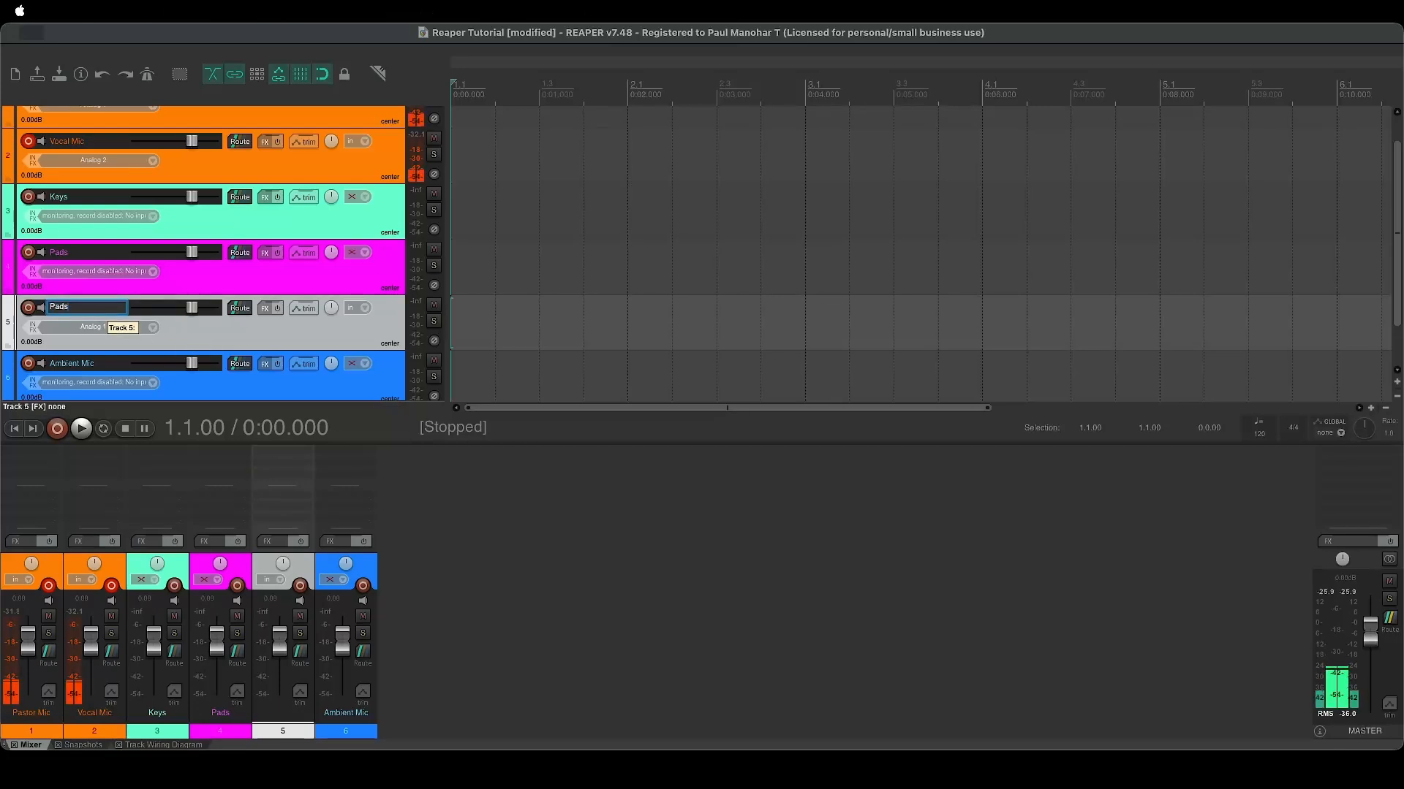
{"action": "type", "text": " 2"}
{"action": "key", "text": "Return"}
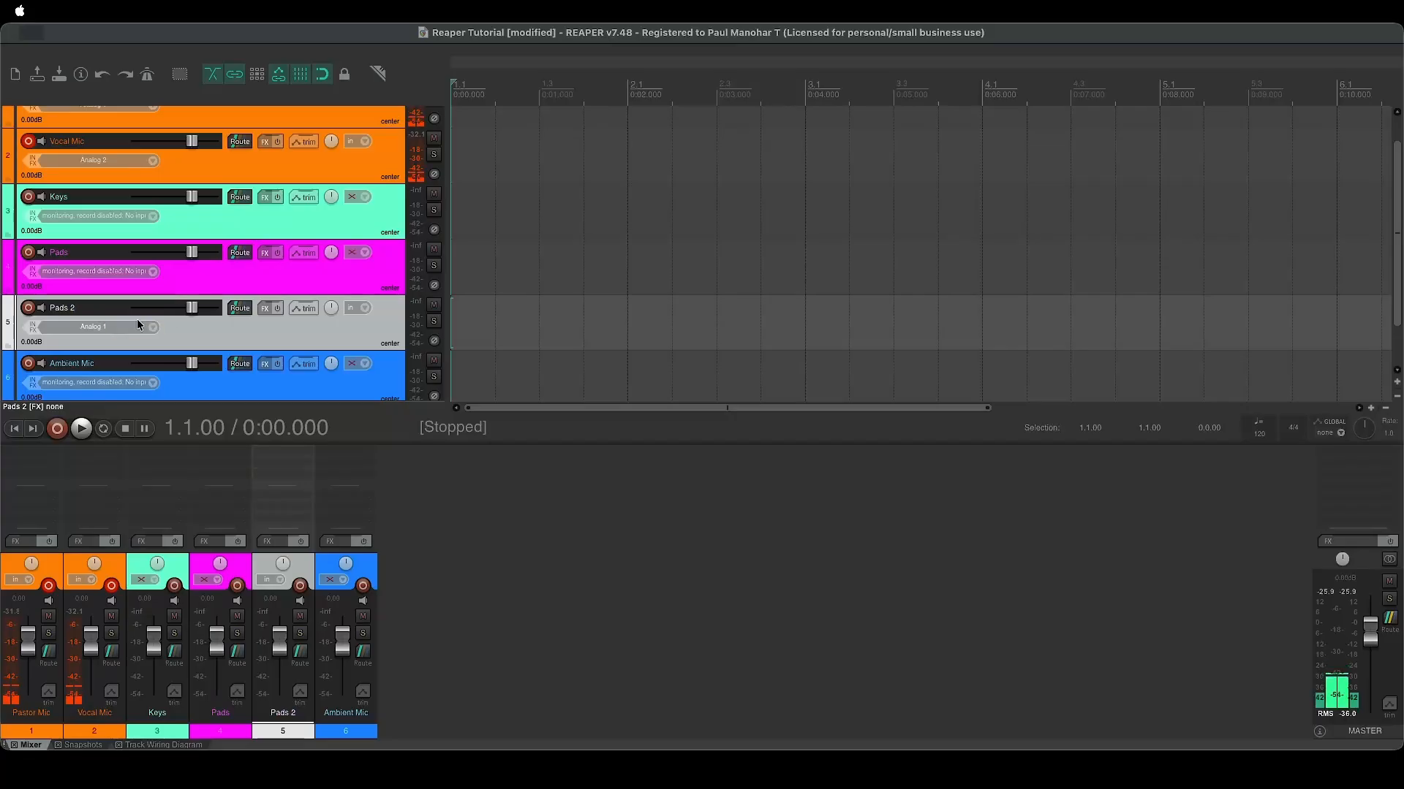
Set the Pads 2 track to the custom color Magenta
{"action": "right_click", "coordinate": [184, 337]}
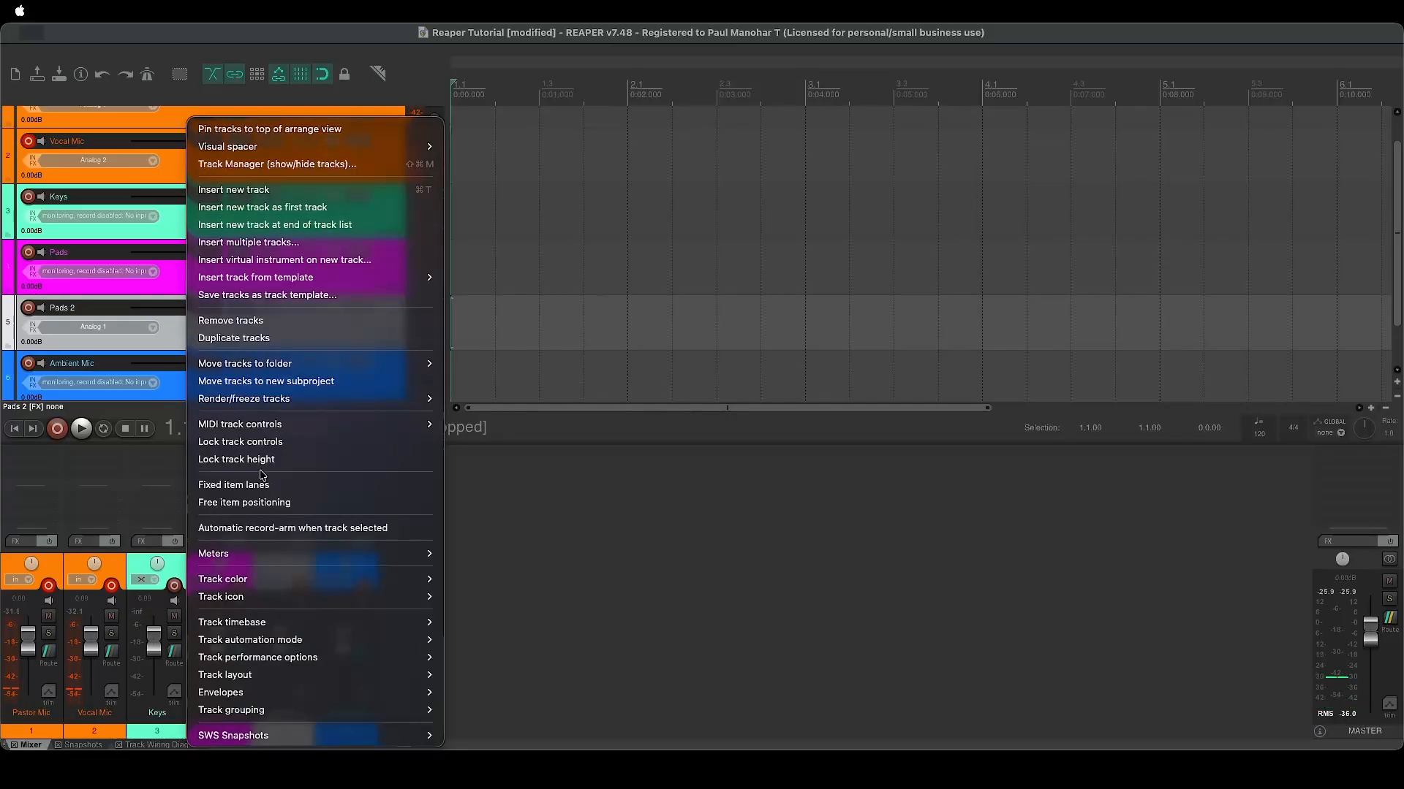
{"action": "mouse_move", "coordinate": [270, 591]}
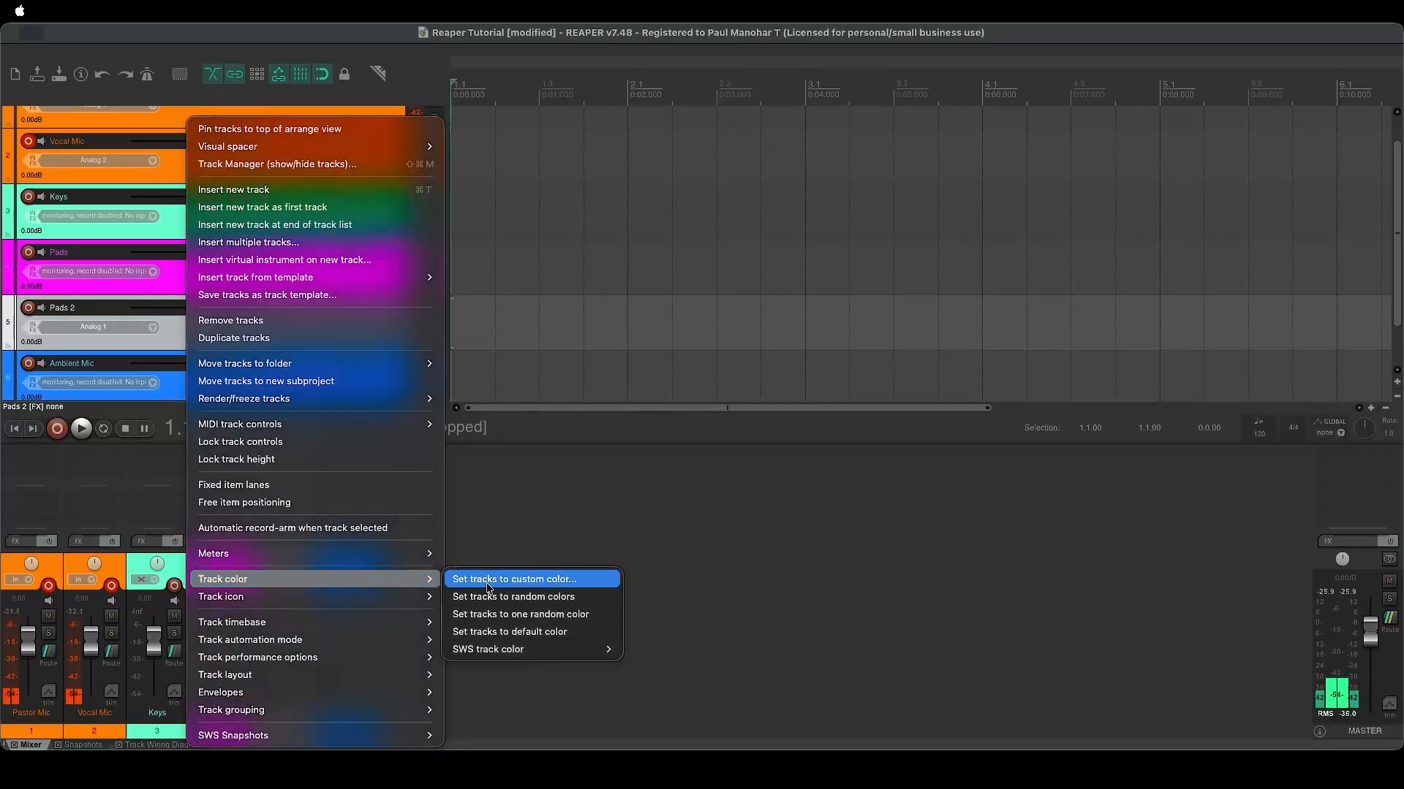
{"action": "left_click", "coordinate": [530, 577]}
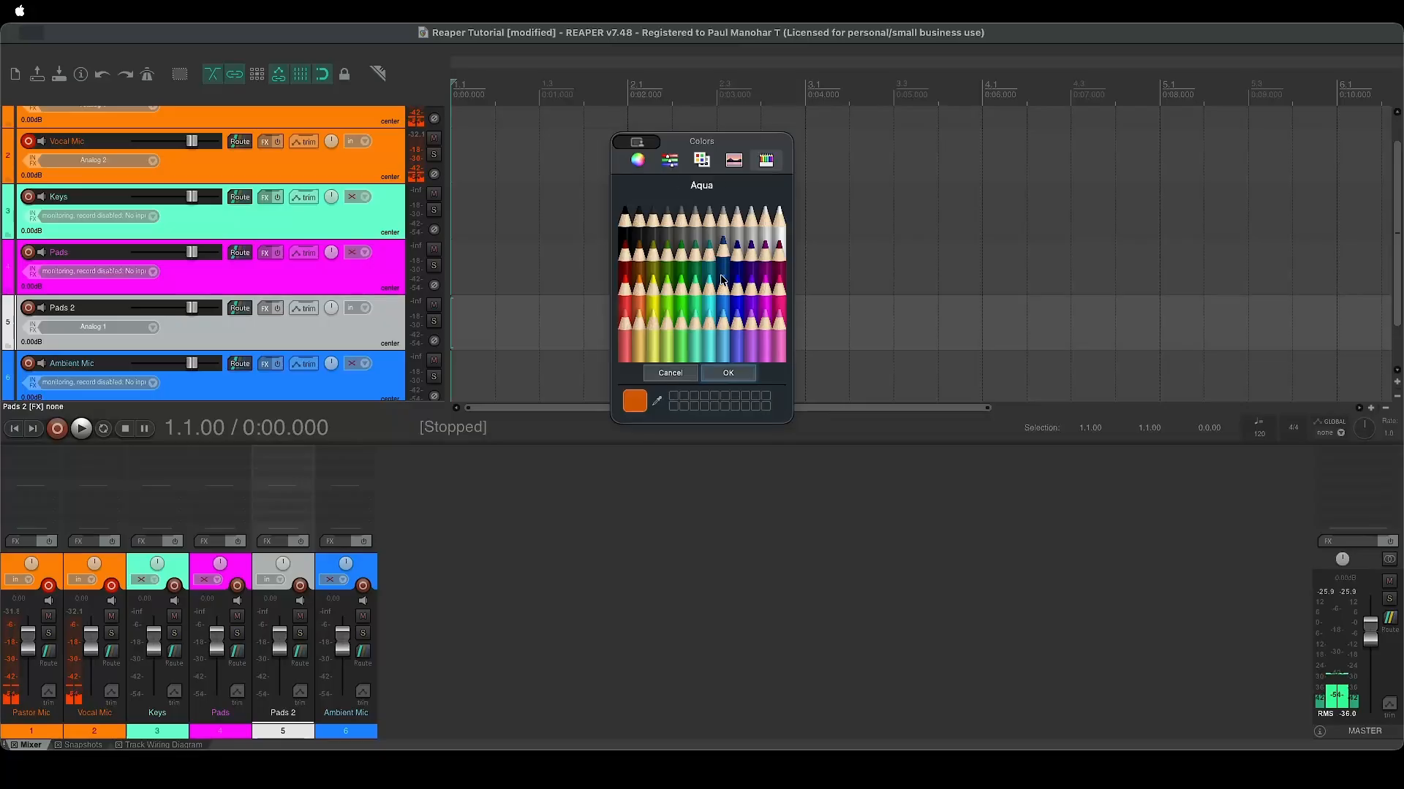
{"action": "left_click", "coordinate": [766, 282]}
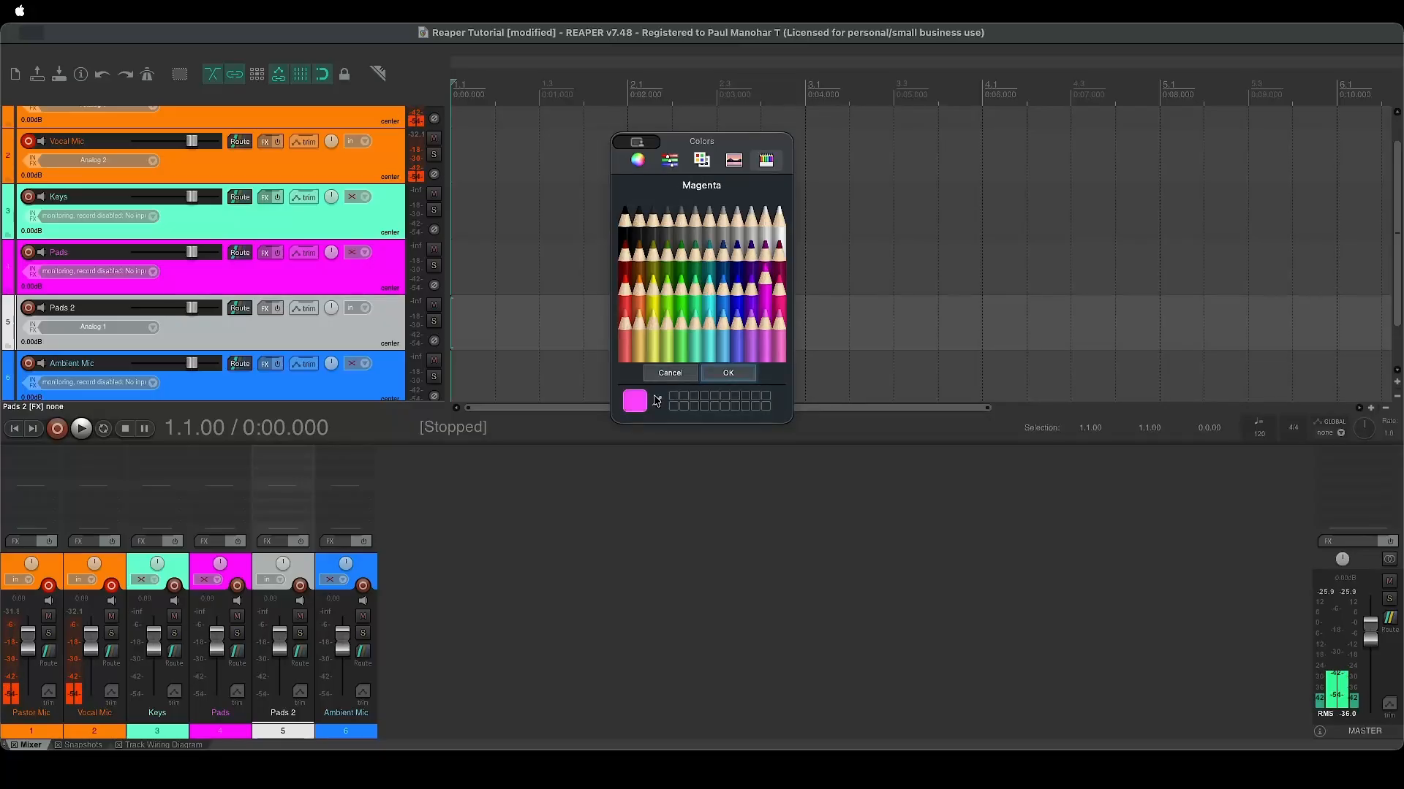
{"action": "left_click", "coordinate": [720, 376]}
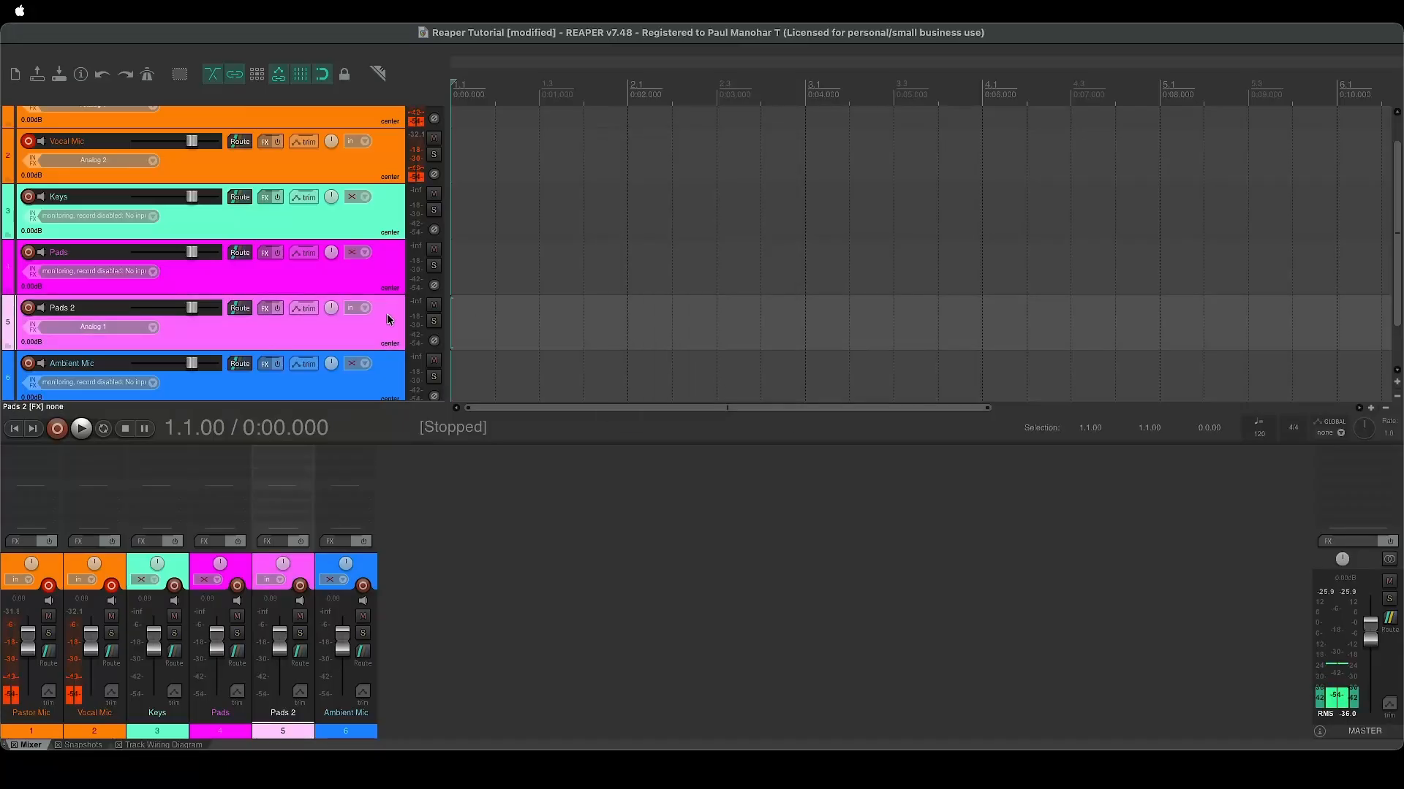
Examine the track grouping options for the Pads and Pads 2 tracks together
{"action": "left_click", "coordinate": [333, 279]}
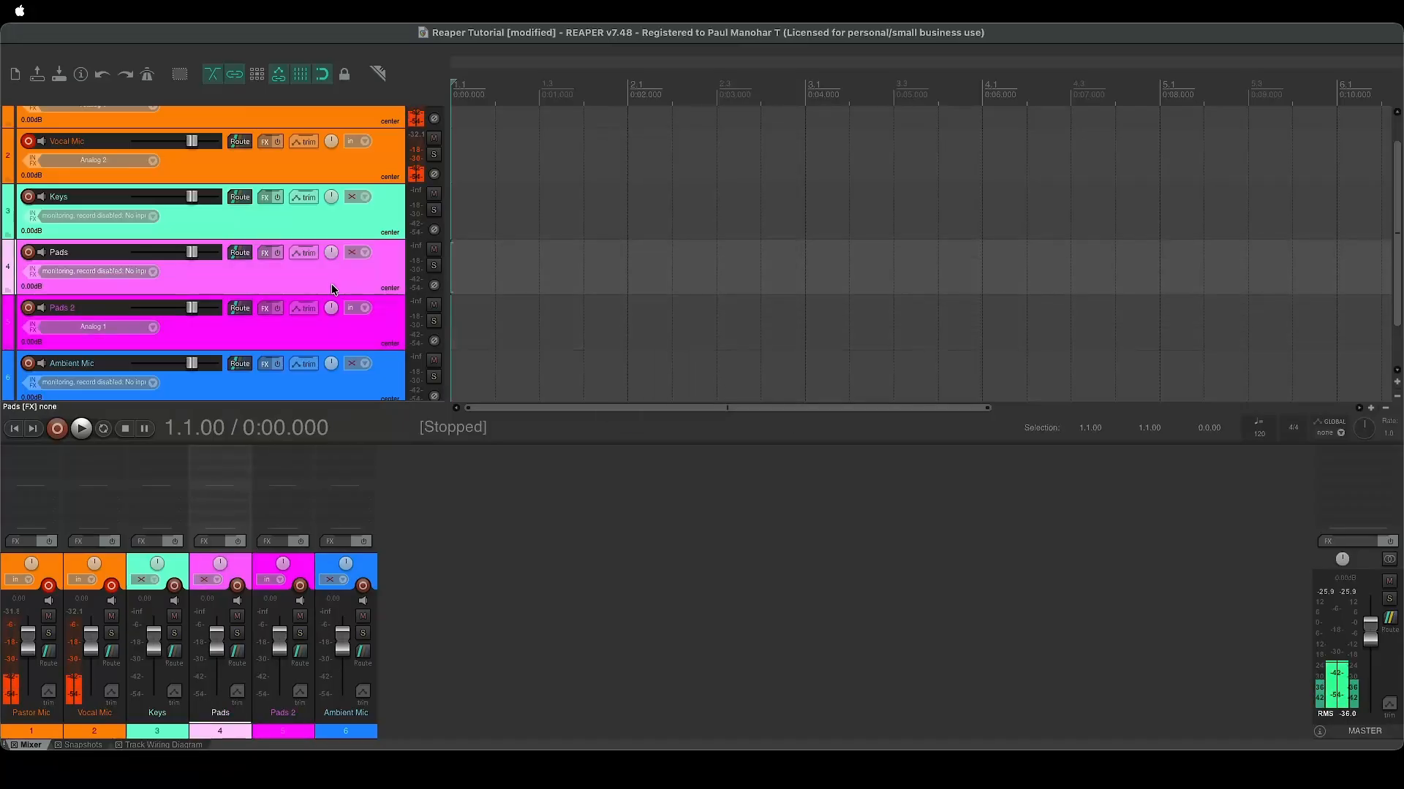
{"action": "left_click", "coordinate": [320, 322]}
{"action": "right_click", "coordinate": [320, 322]}
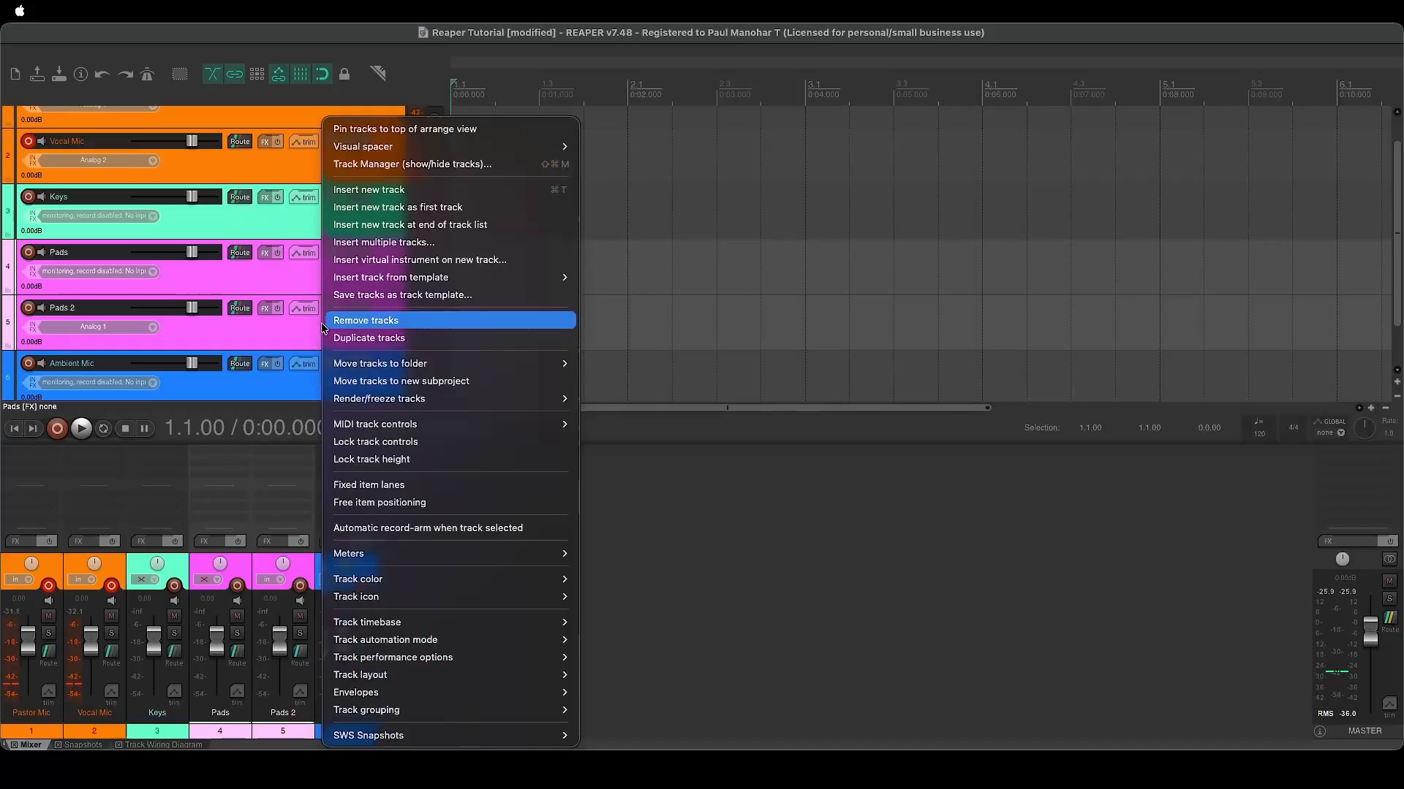
{"action": "mouse_move", "coordinate": [410, 712]}
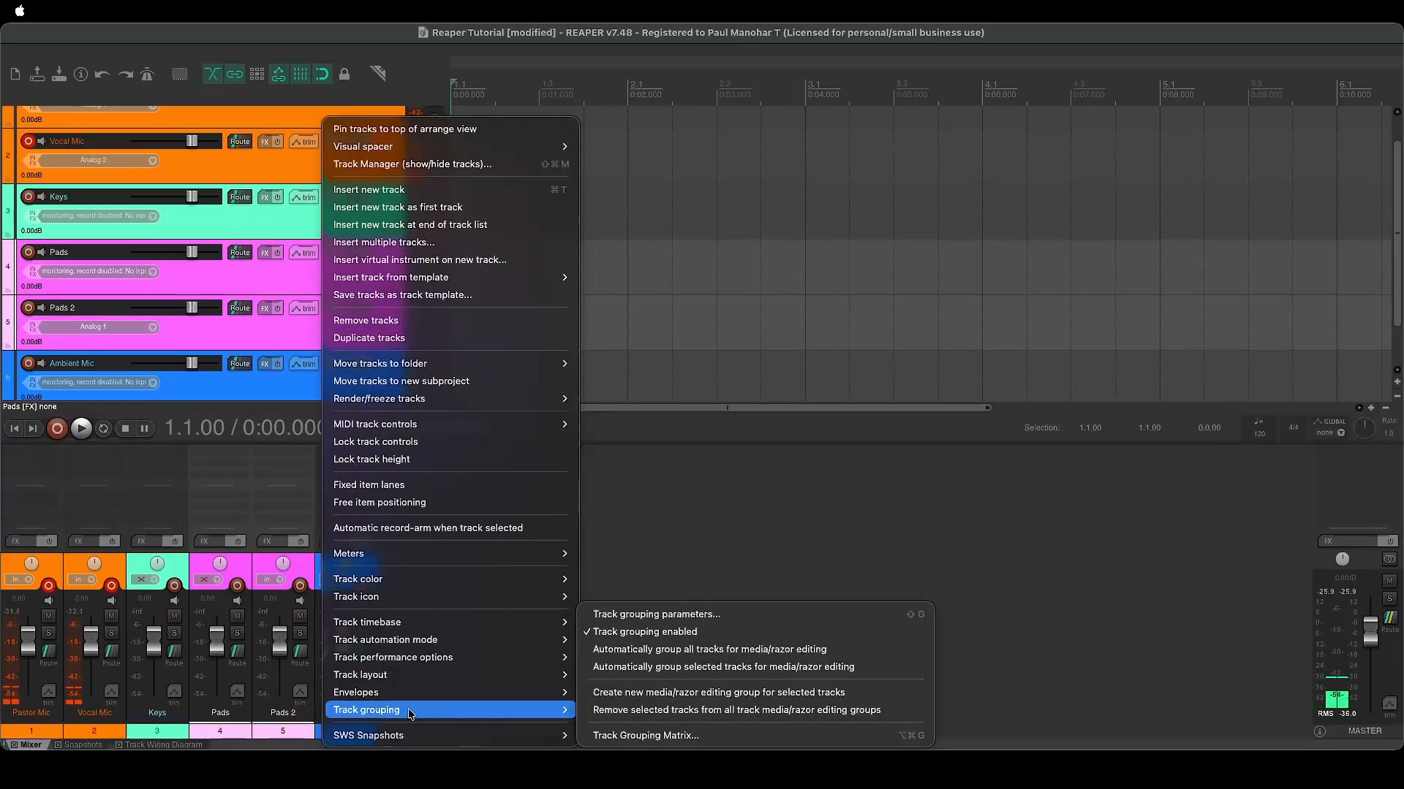
{"action": "left_click", "coordinate": [279, 275]}
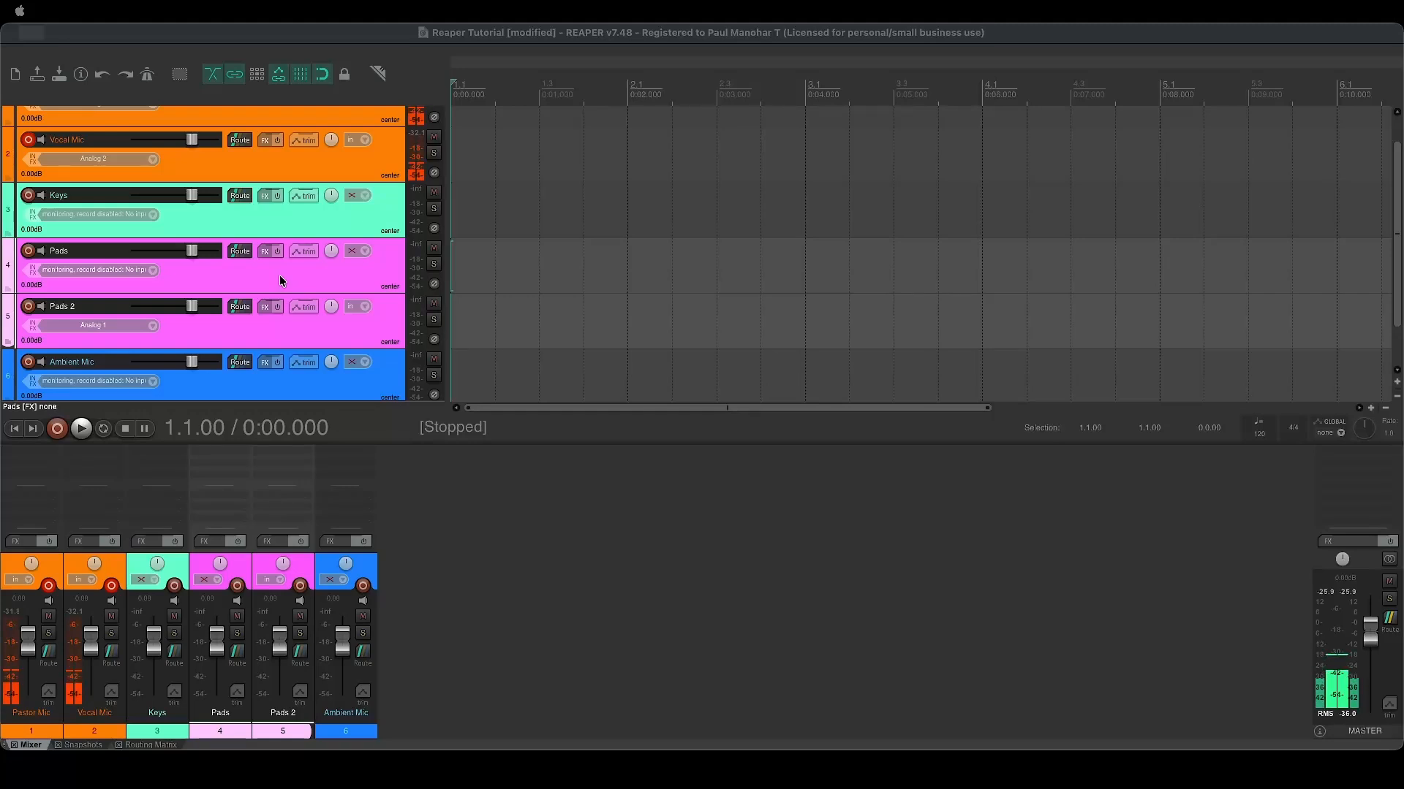
{"action": "left_click", "coordinate": [537, 313]}
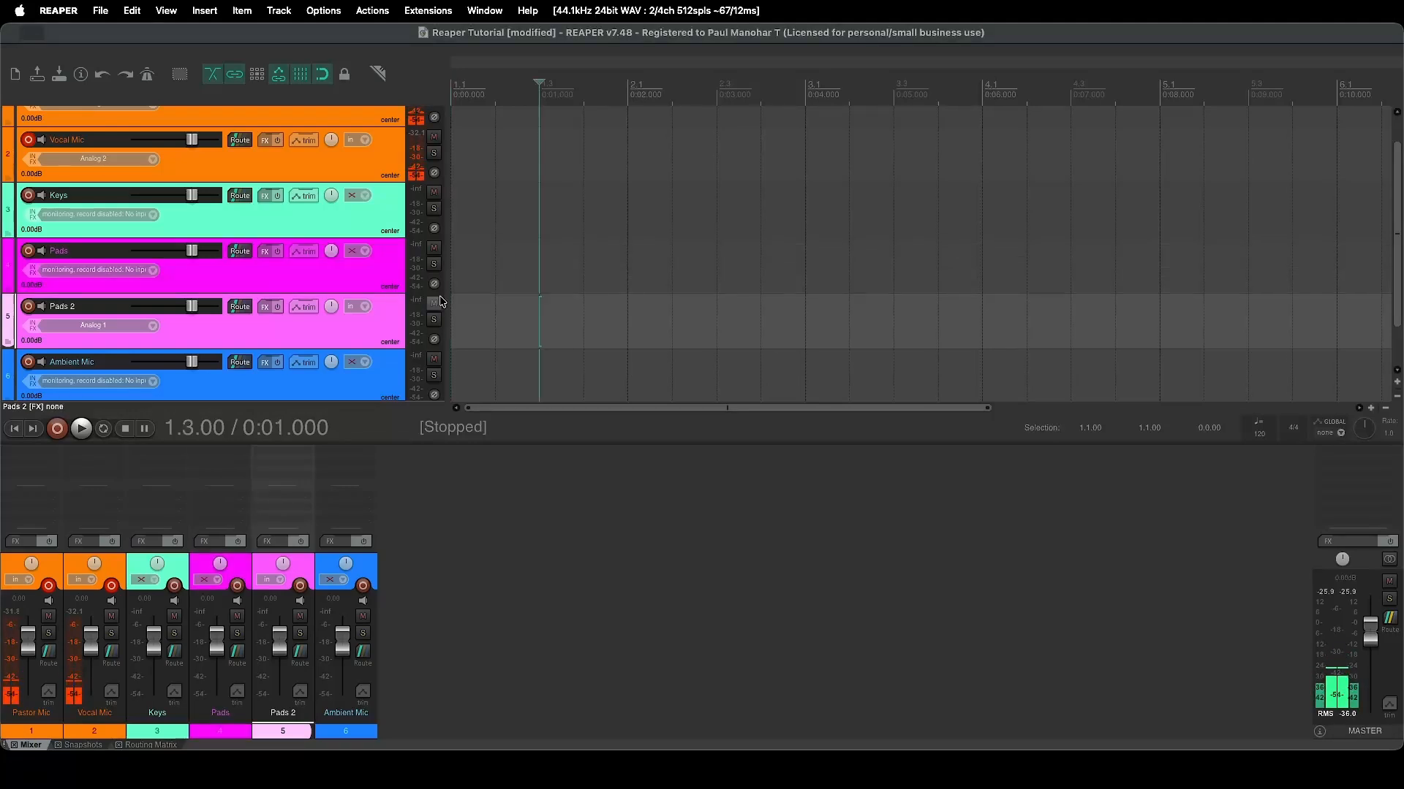
Move the Pads and Pads 2 tracks into a new folder track and reduce the folder's child tracks to the compact height
{"action": "left_click", "coordinate": [320, 275]}
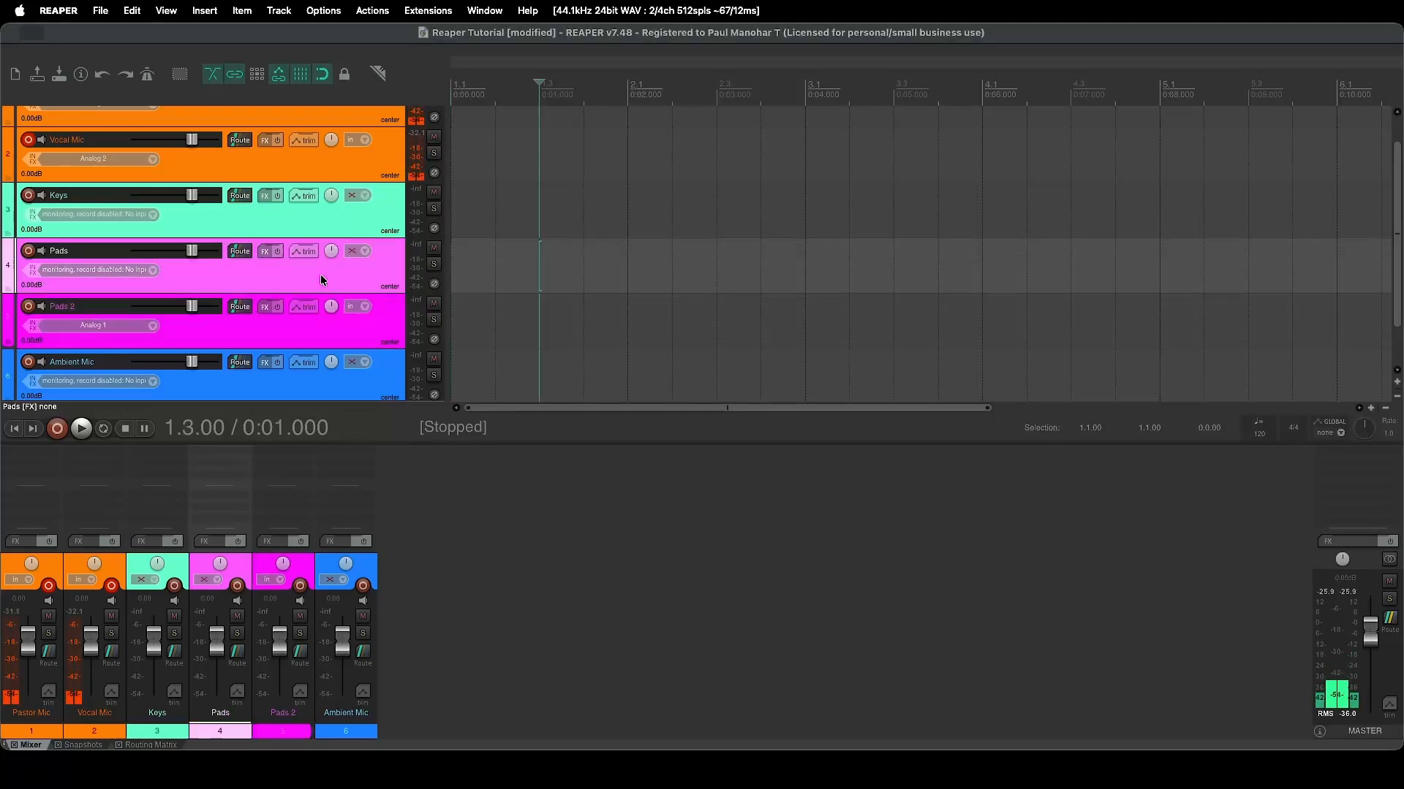
{"action": "left_click", "coordinate": [299, 334]}
{"action": "right_click", "coordinate": [263, 330]}
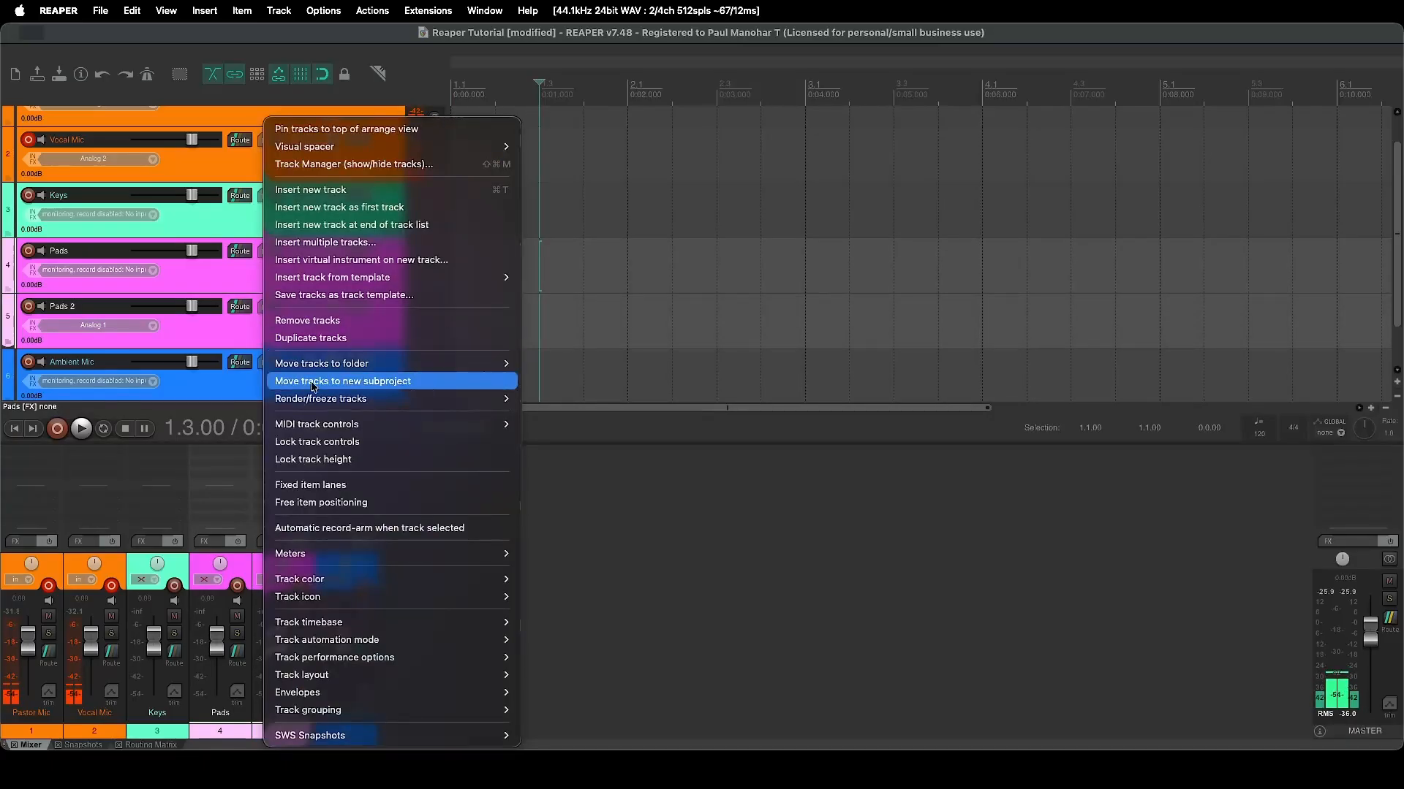
{"action": "mouse_move", "coordinate": [319, 399]}
{"action": "mouse_move", "coordinate": [328, 367]}
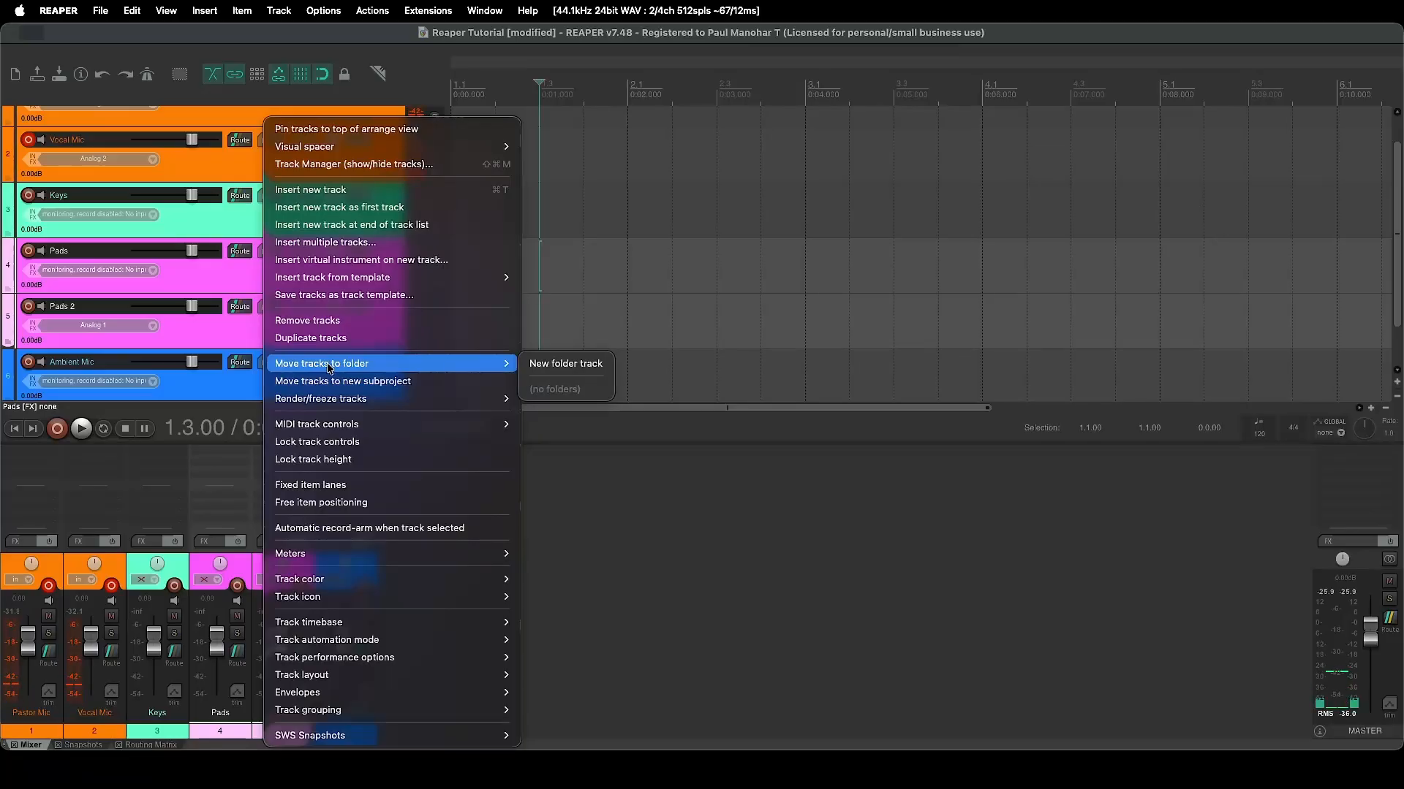
{"action": "left_click", "coordinate": [545, 365]}
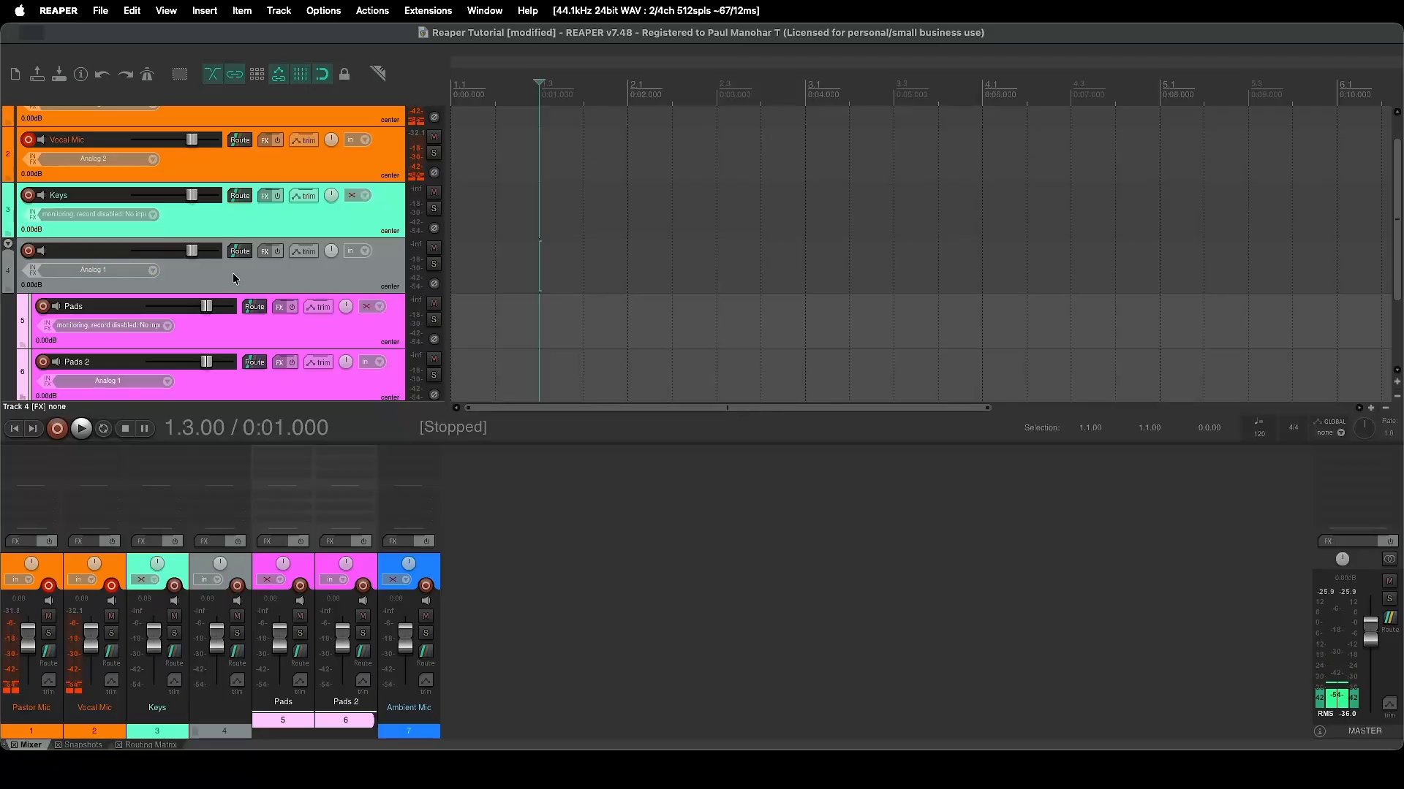
{"action": "left_click", "coordinate": [8, 247]}
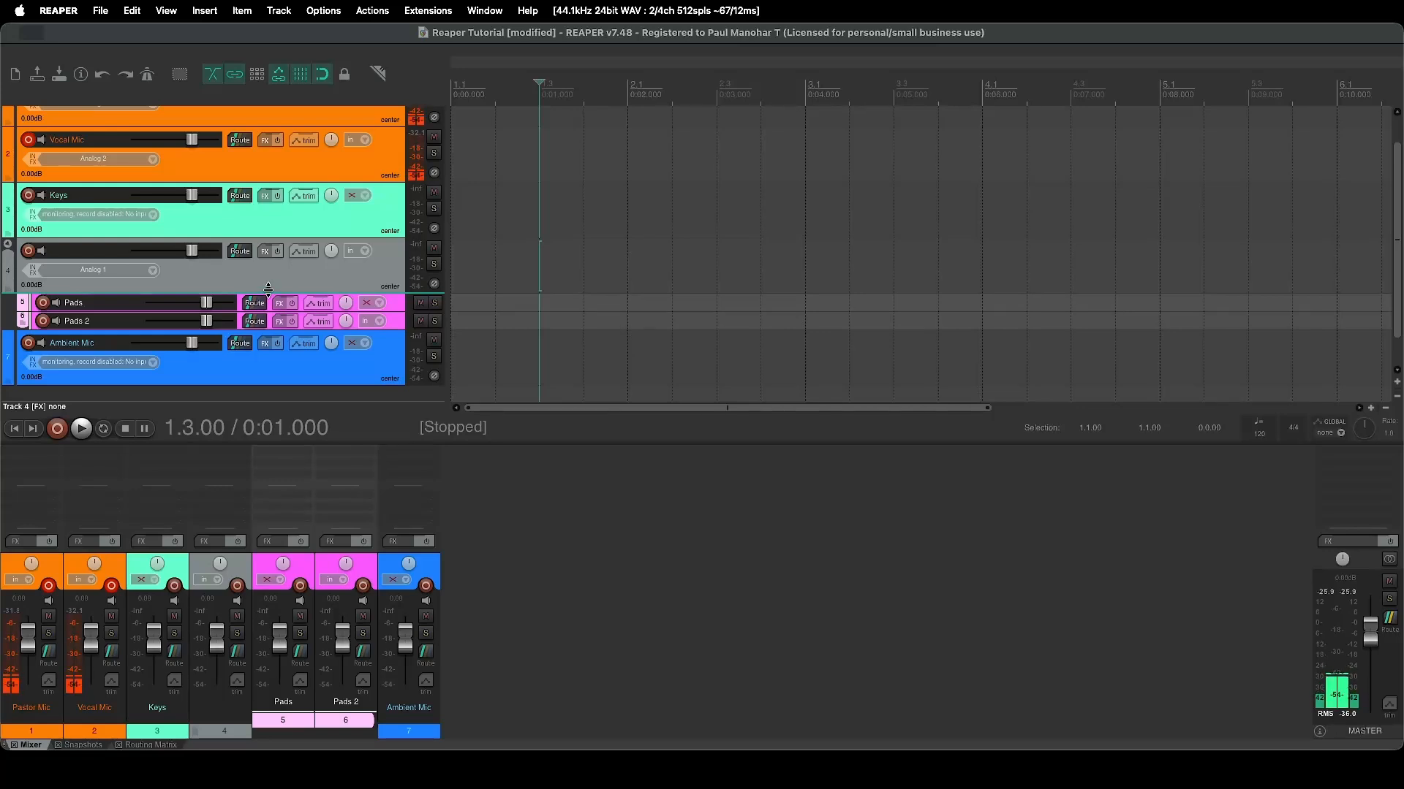
Add a new track at the end of the track list, below Ambient Mic
{"action": "left_click", "coordinate": [238, 205]}
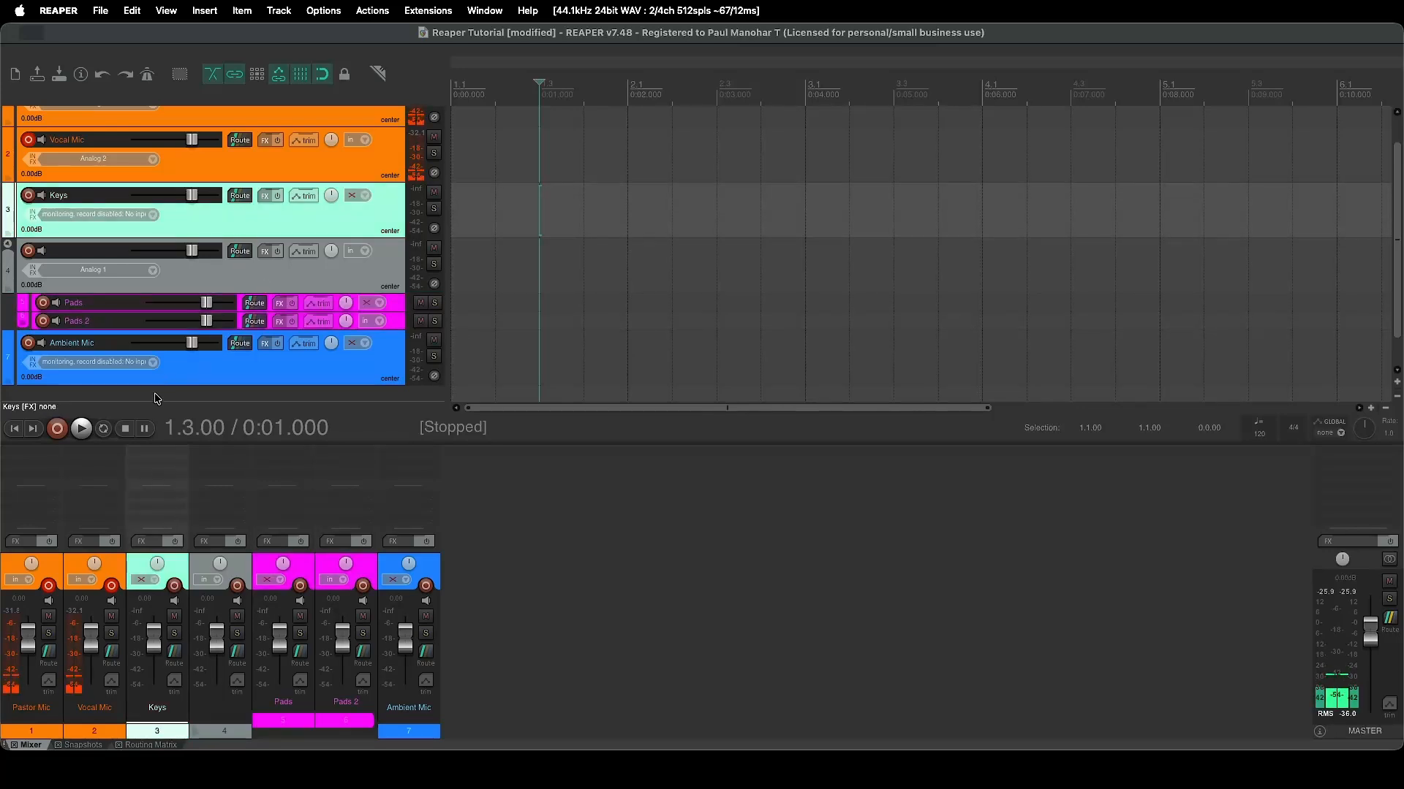
{"action": "scroll", "coordinate": [168, 391], "scroll_direction": "down", "scroll_amount": 2}
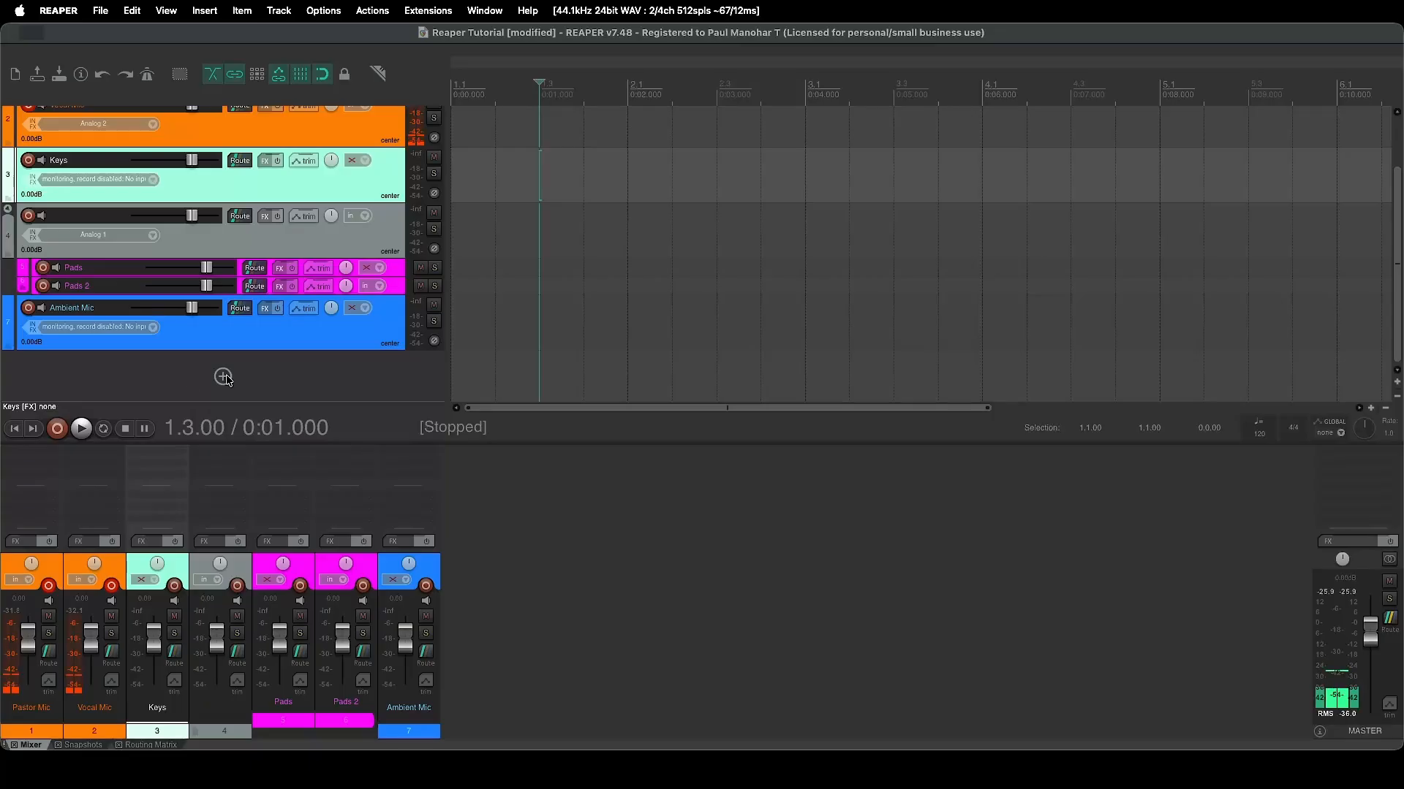
{"action": "left_click", "coordinate": [223, 377]}
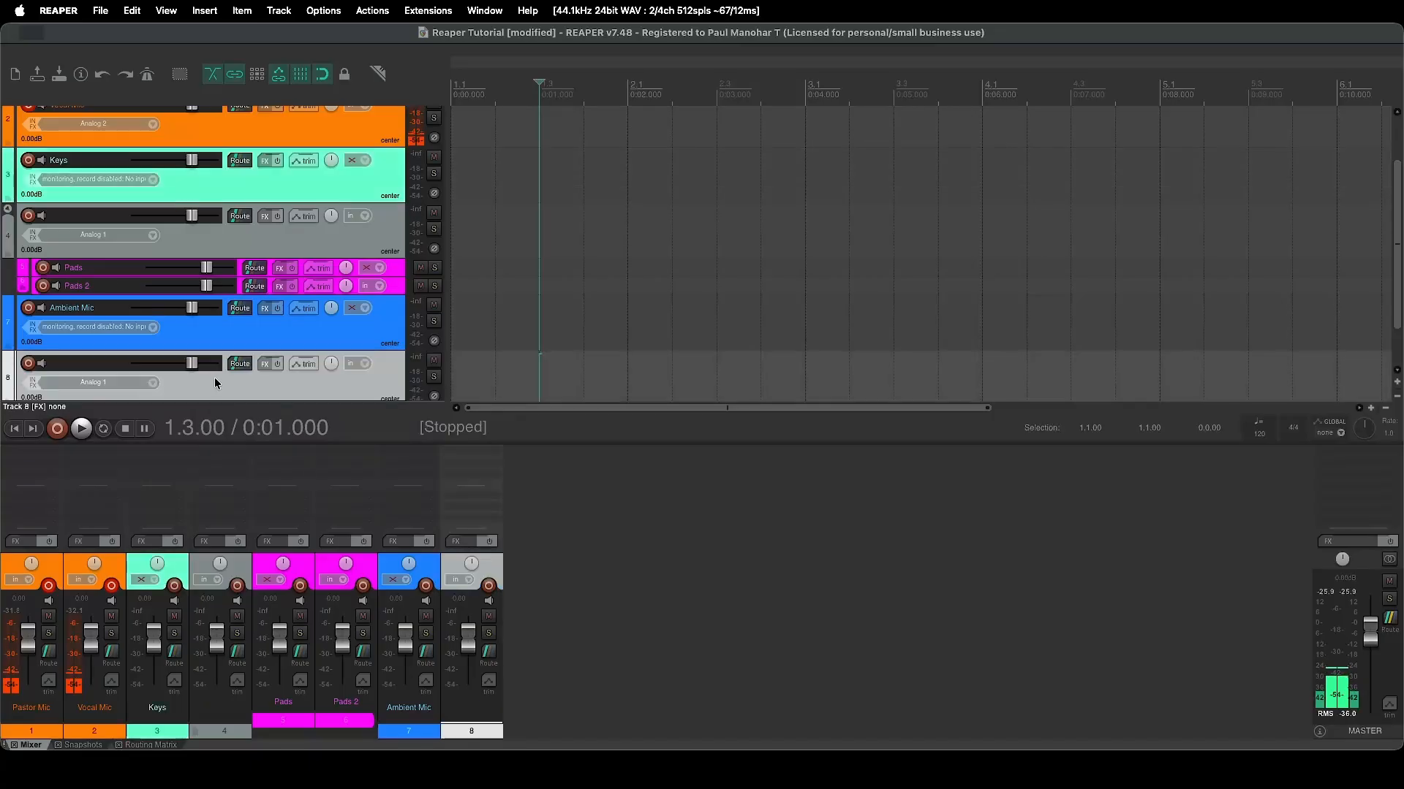
Move the new unnamed track directly below the Keys track and name it Keys 2
{"action": "left_click_drag", "start_coordinate": [215, 380], "coordinate": [220, 196]}
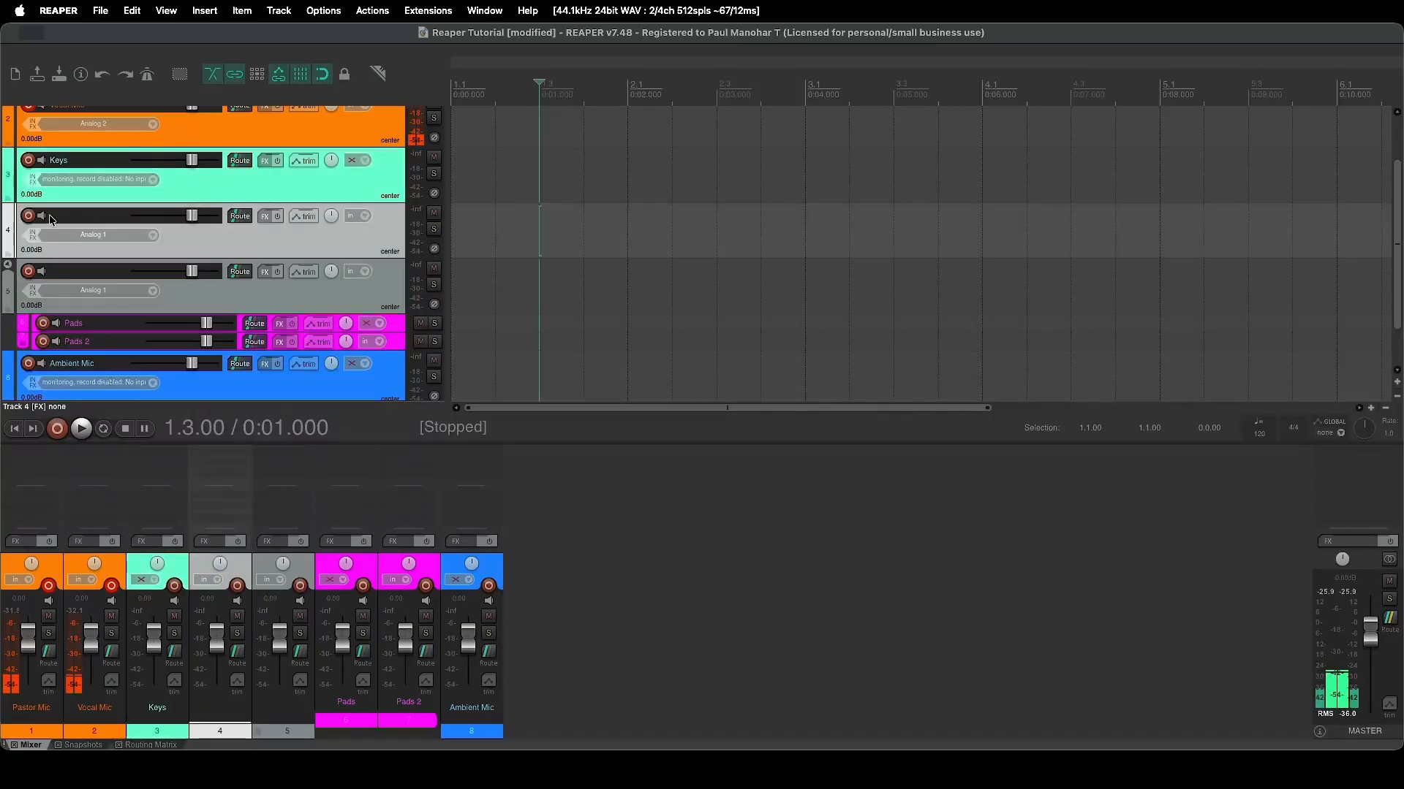
{"action": "double_click", "coordinate": [90, 212]}
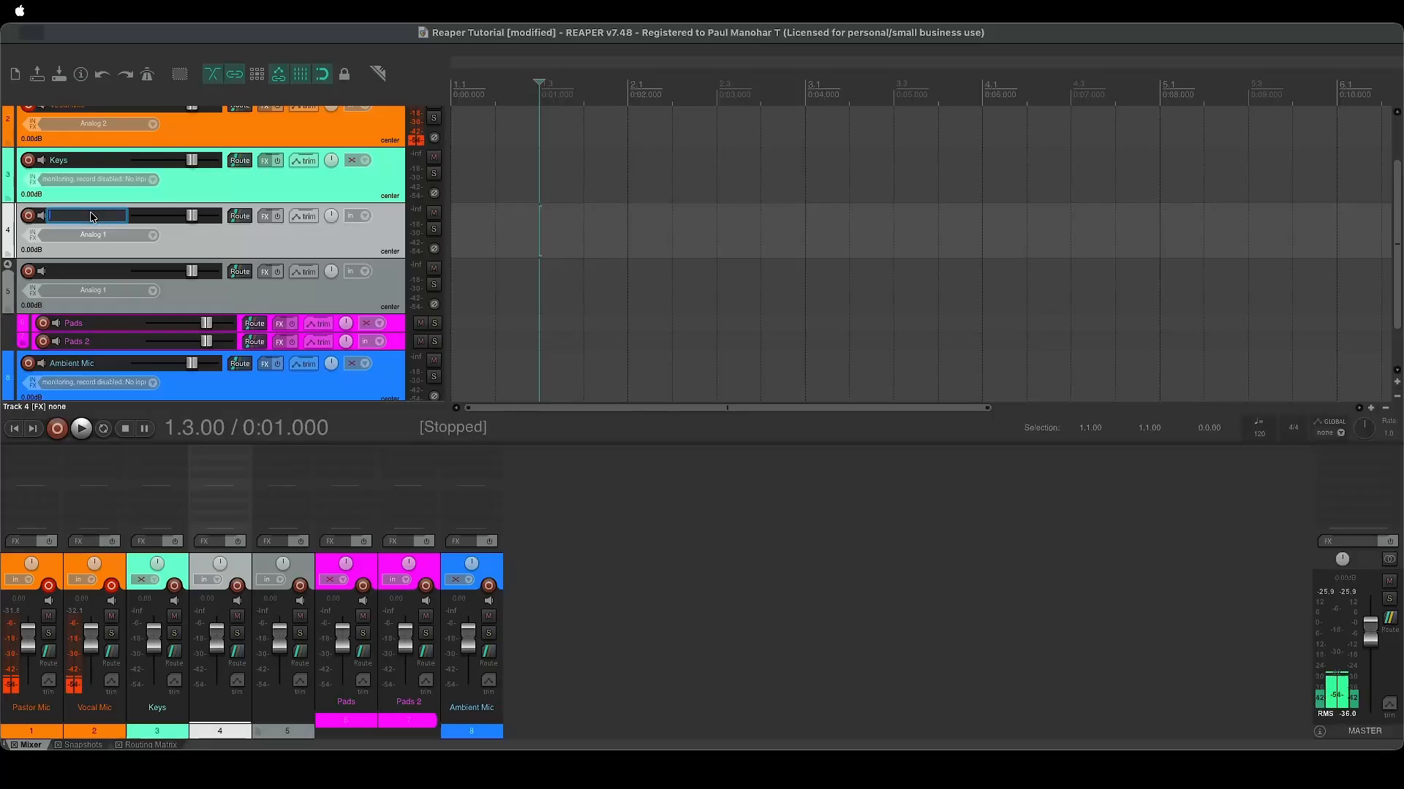
{"action": "type", "text": "Keys 2"}
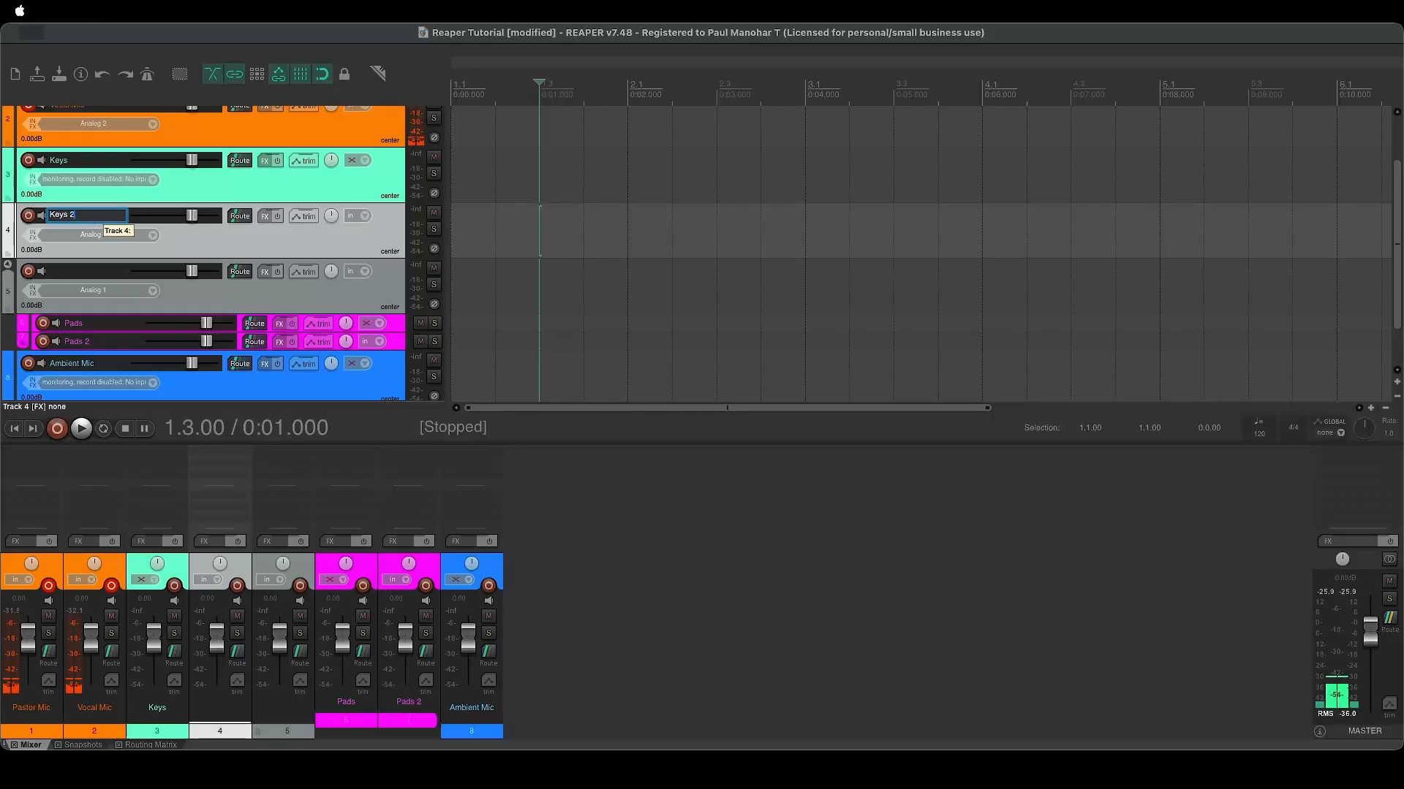
{"action": "key", "text": "Return"}
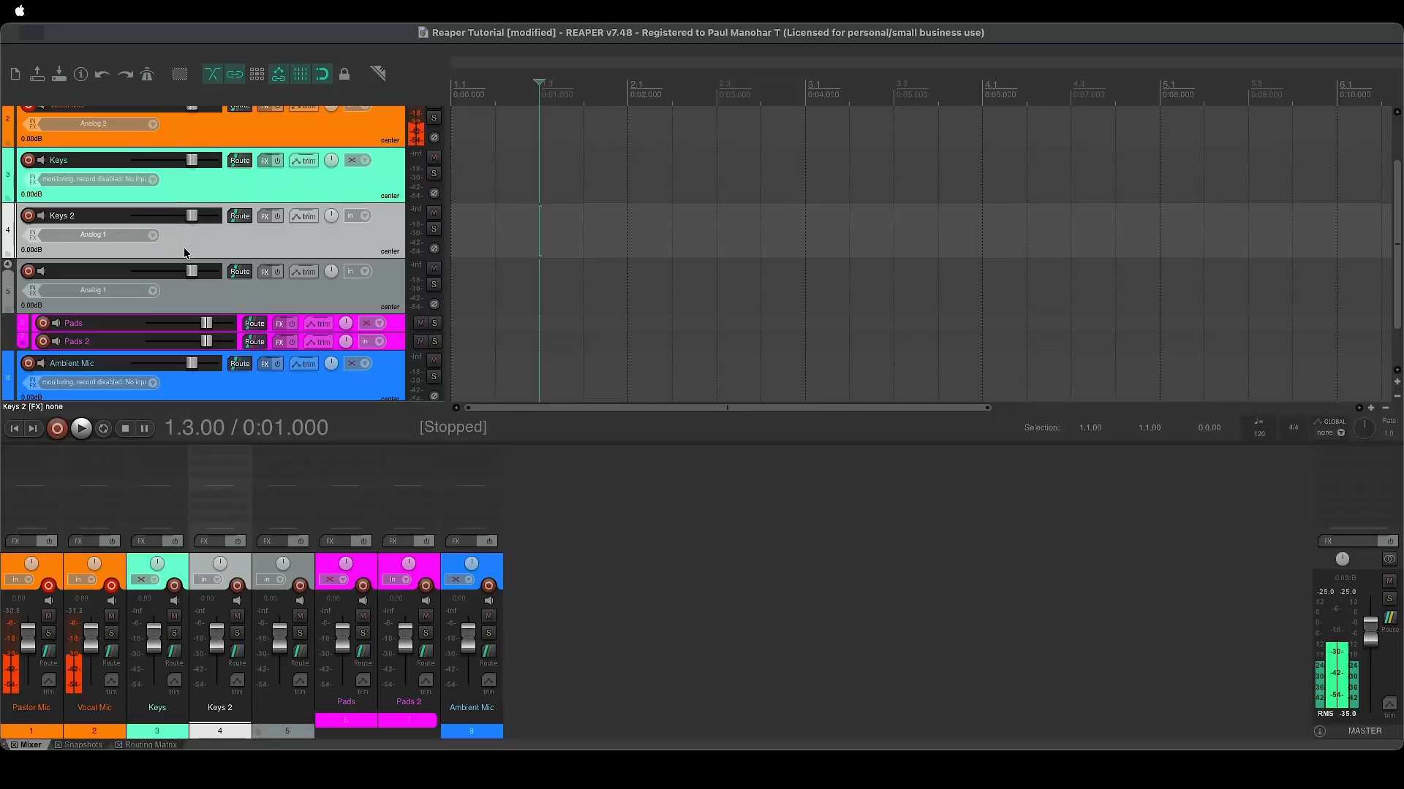
Move the Keys and Keys 2 tracks together into a new folder track
{"action": "left_click", "coordinate": [198, 183]}
{"action": "left_click", "coordinate": [229, 236], "text": "shift"}
{"action": "right_click", "coordinate": [229, 236]}
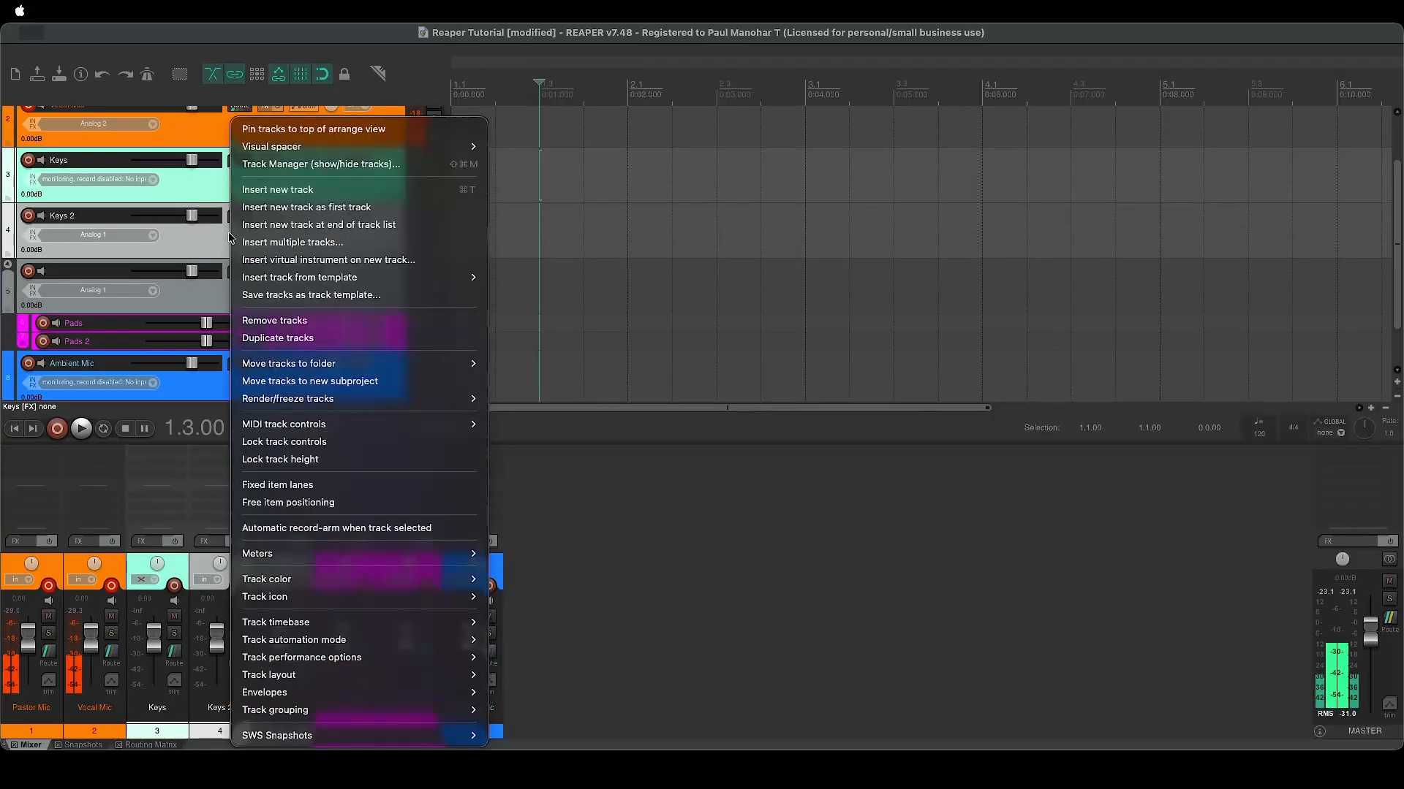
{"action": "mouse_move", "coordinate": [284, 364]}
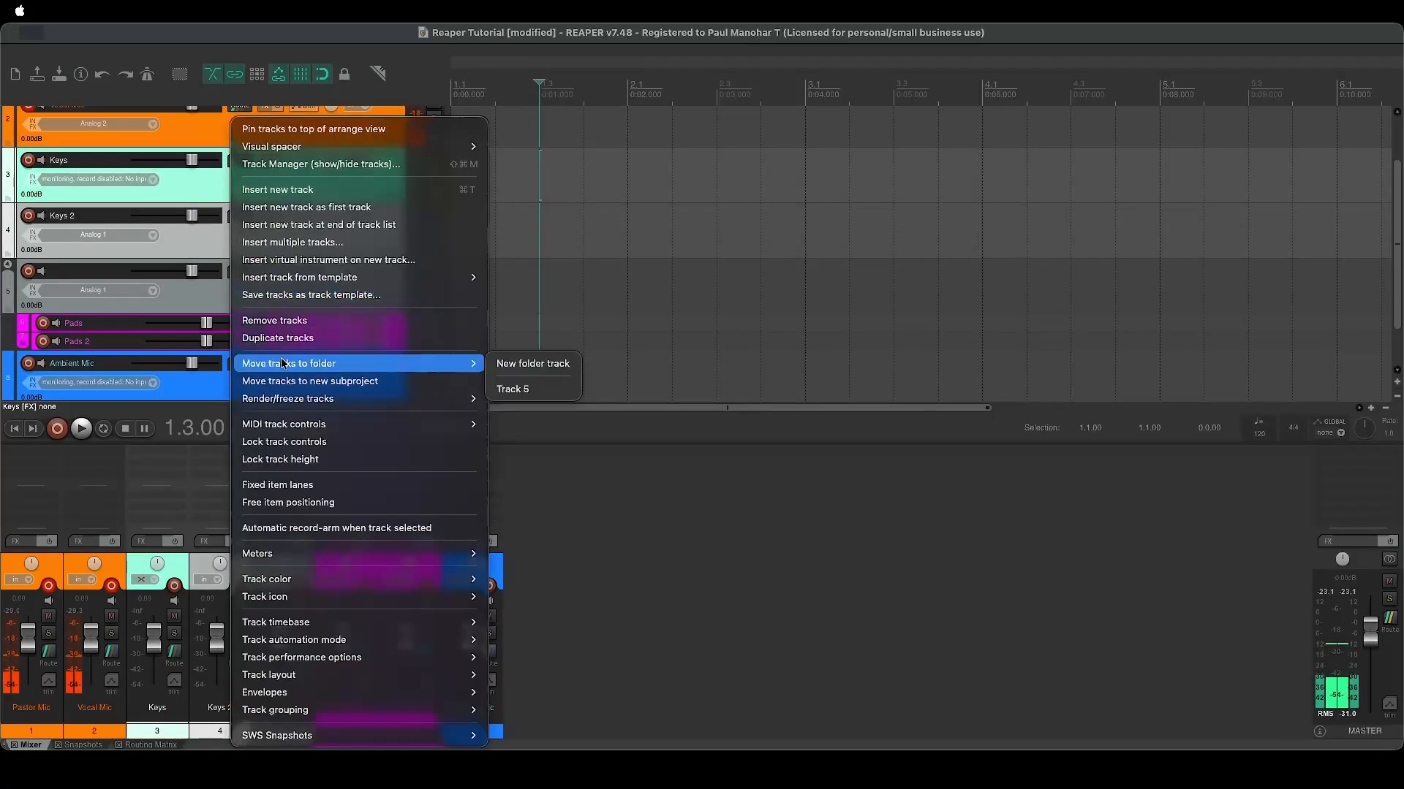
{"action": "left_click", "coordinate": [521, 363]}
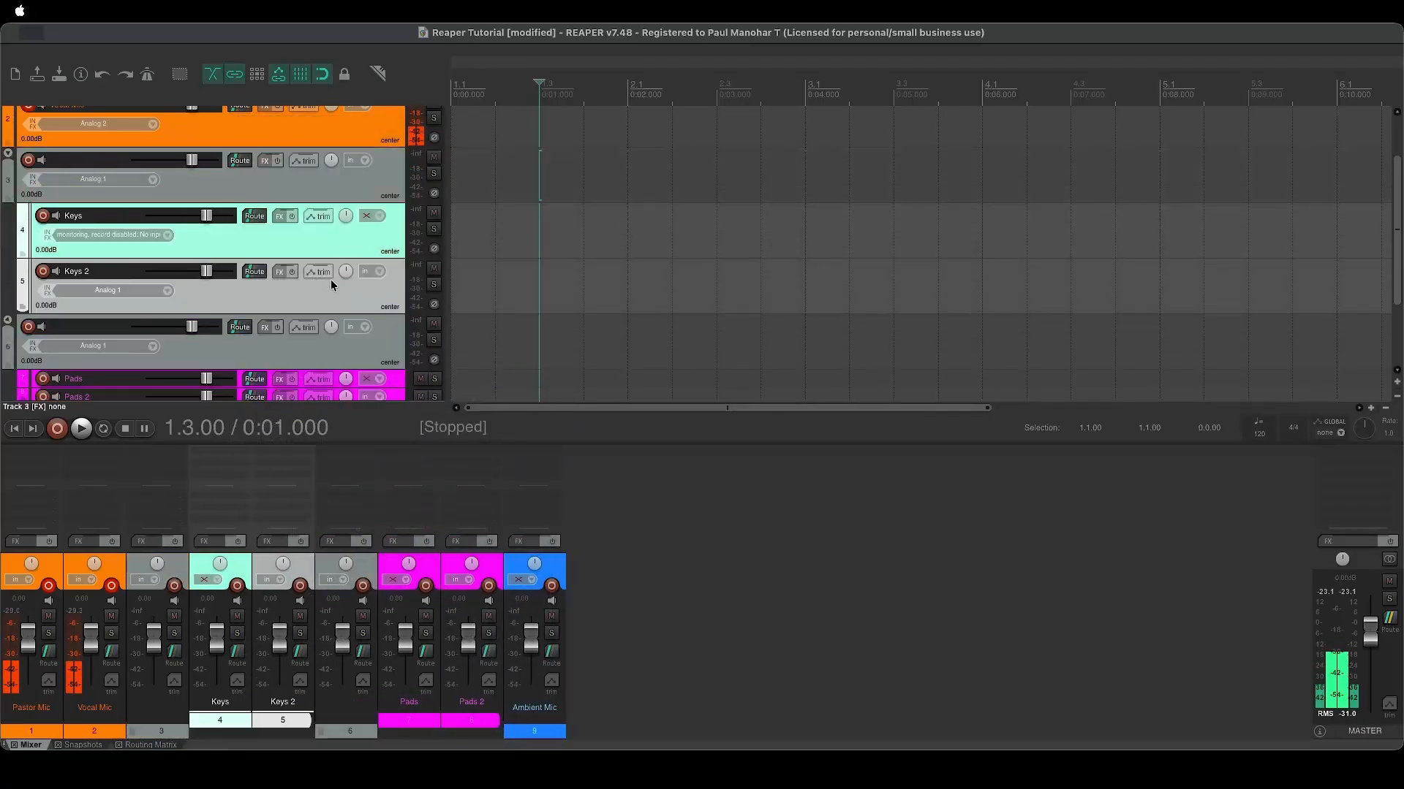
Name the new folder track above Keys and Keys 2 as Keys Folder
{"action": "left_click", "coordinate": [93, 164]}
{"action": "double_click", "coordinate": [93, 167]}
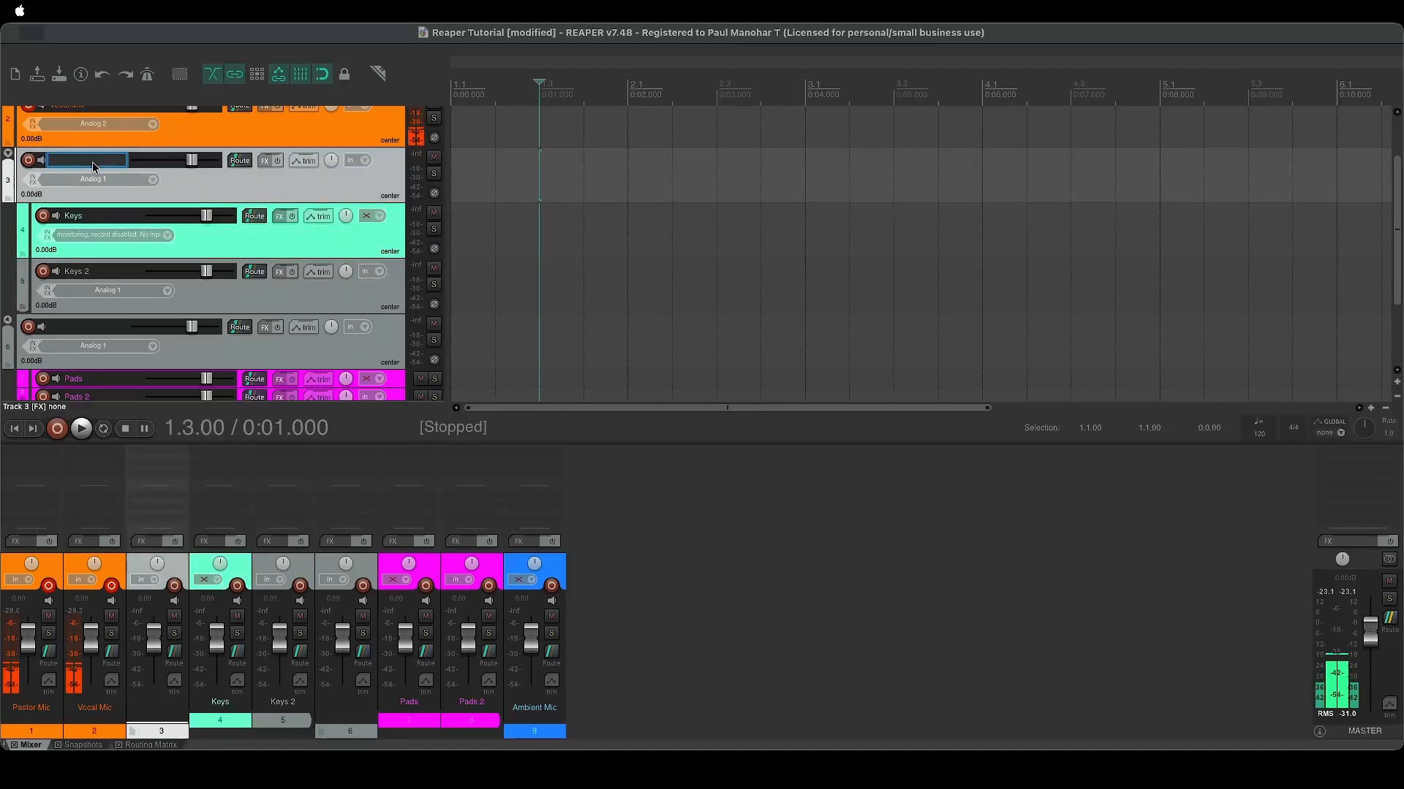
{"action": "type", "text": "Keys F"}
{"action": "key", "text": "BackSpace"}
{"action": "key", "text": "BackSpace"}
{"action": "type", "text": "Fol"}
{"action": "key", "text": "Return"}
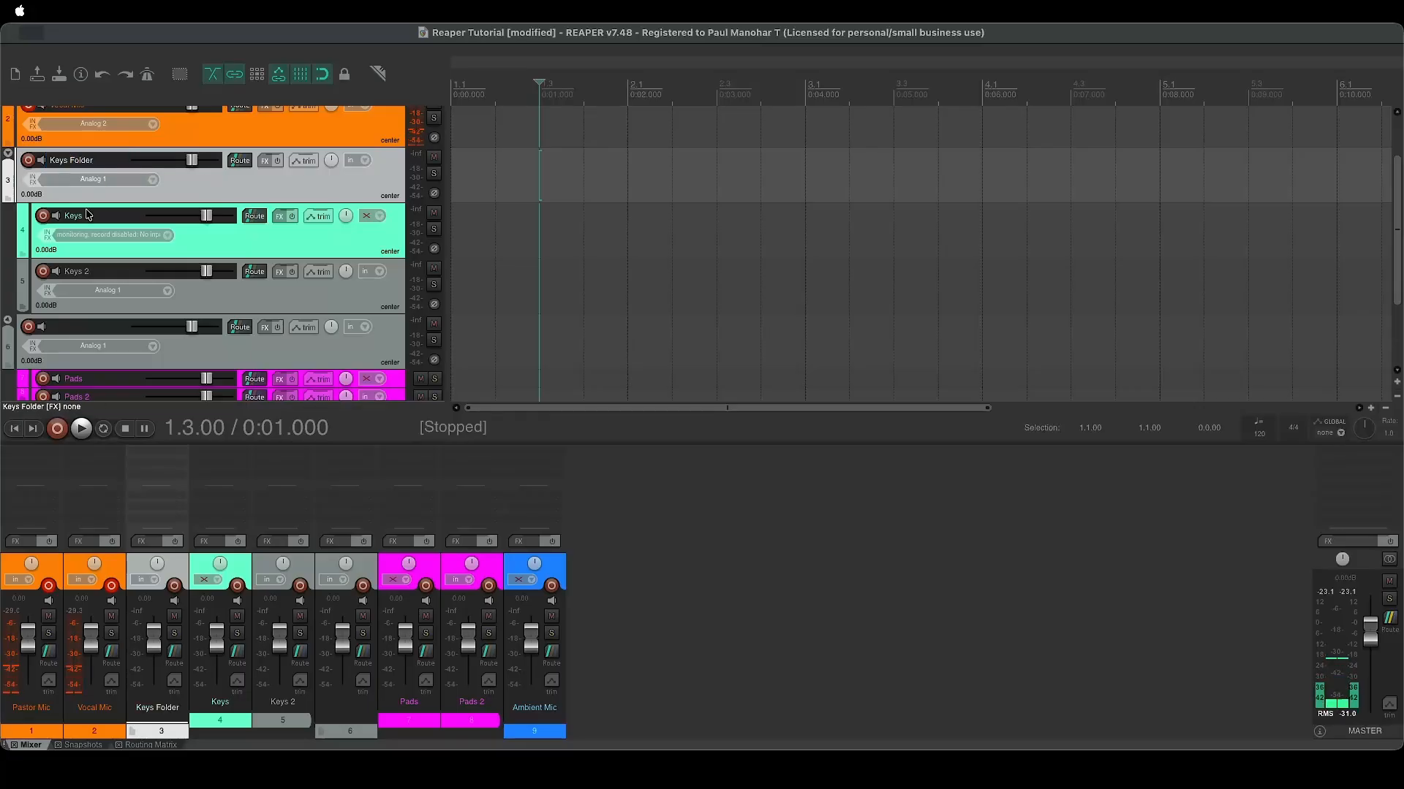
Name the unnamed folder track above Pads and Pads 2 as Pads Folder
{"action": "double_click", "coordinate": [85, 329]}
{"action": "type", "text": "Pads"}
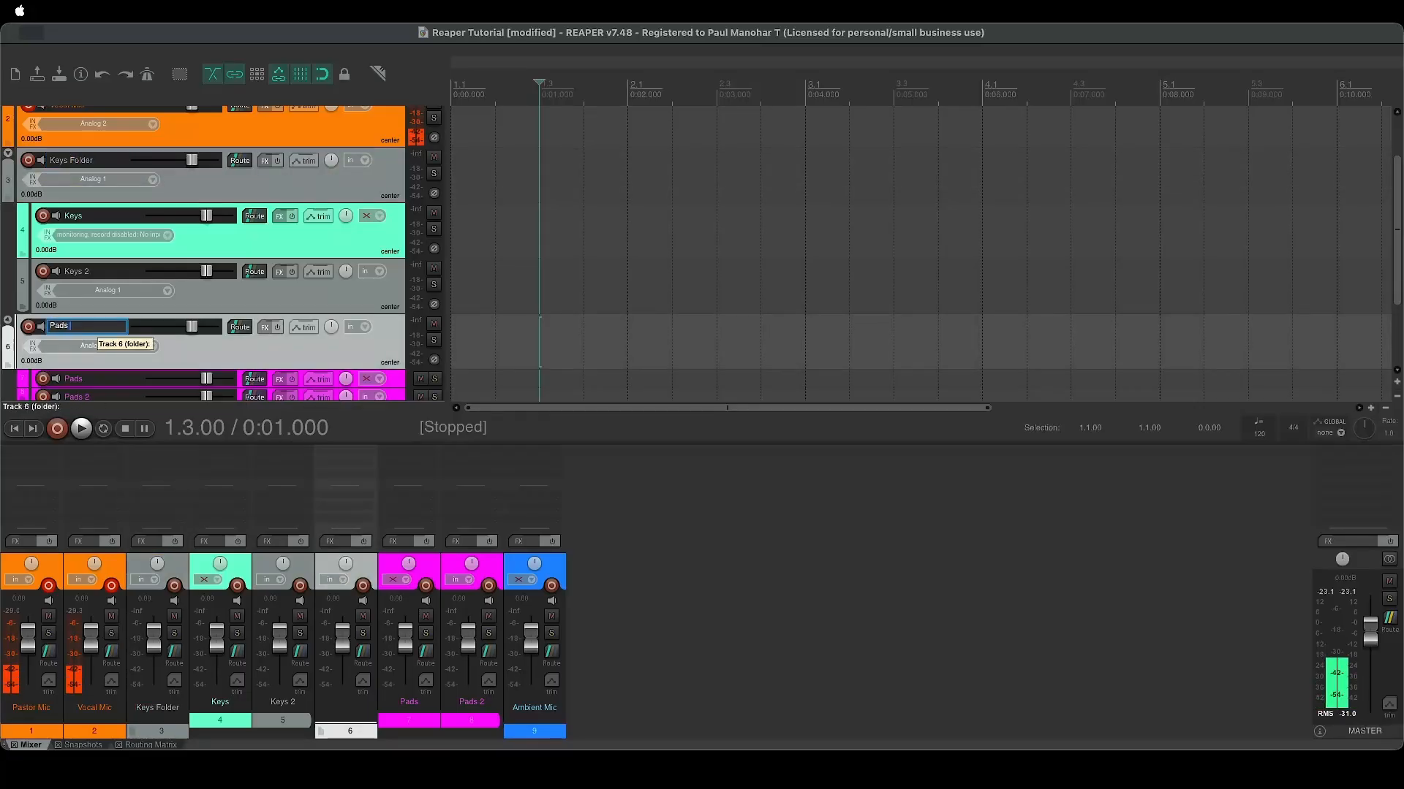
{"action": "type", "text": " Folder"}
{"action": "key", "text": "Return"}
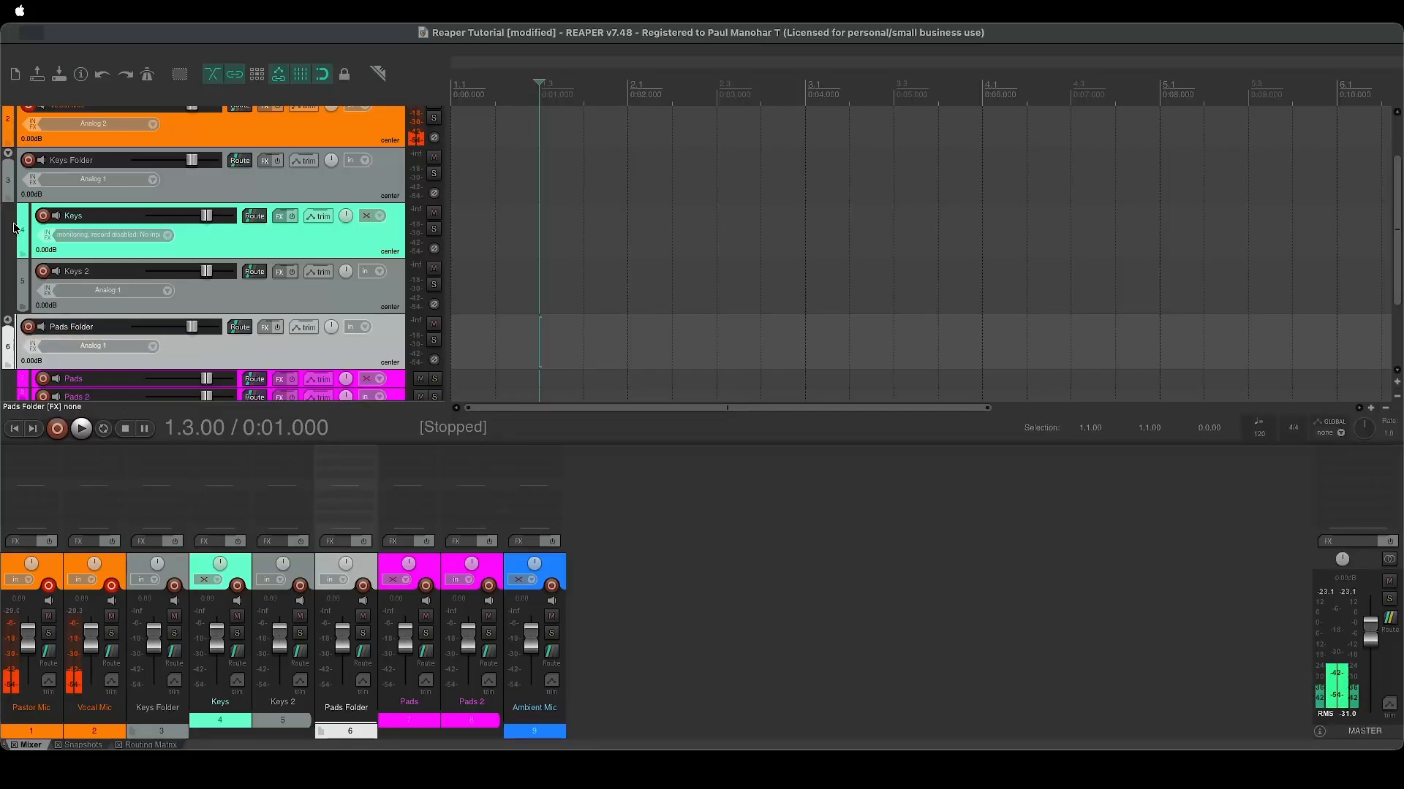
Reduce the Keys Folder's child tracks to the compact height and set the folder track to the custom color Turquoise
{"action": "left_click", "coordinate": [8, 152]}
{"action": "left_click", "coordinate": [223, 177]}
{"action": "right_click", "coordinate": [225, 176]}
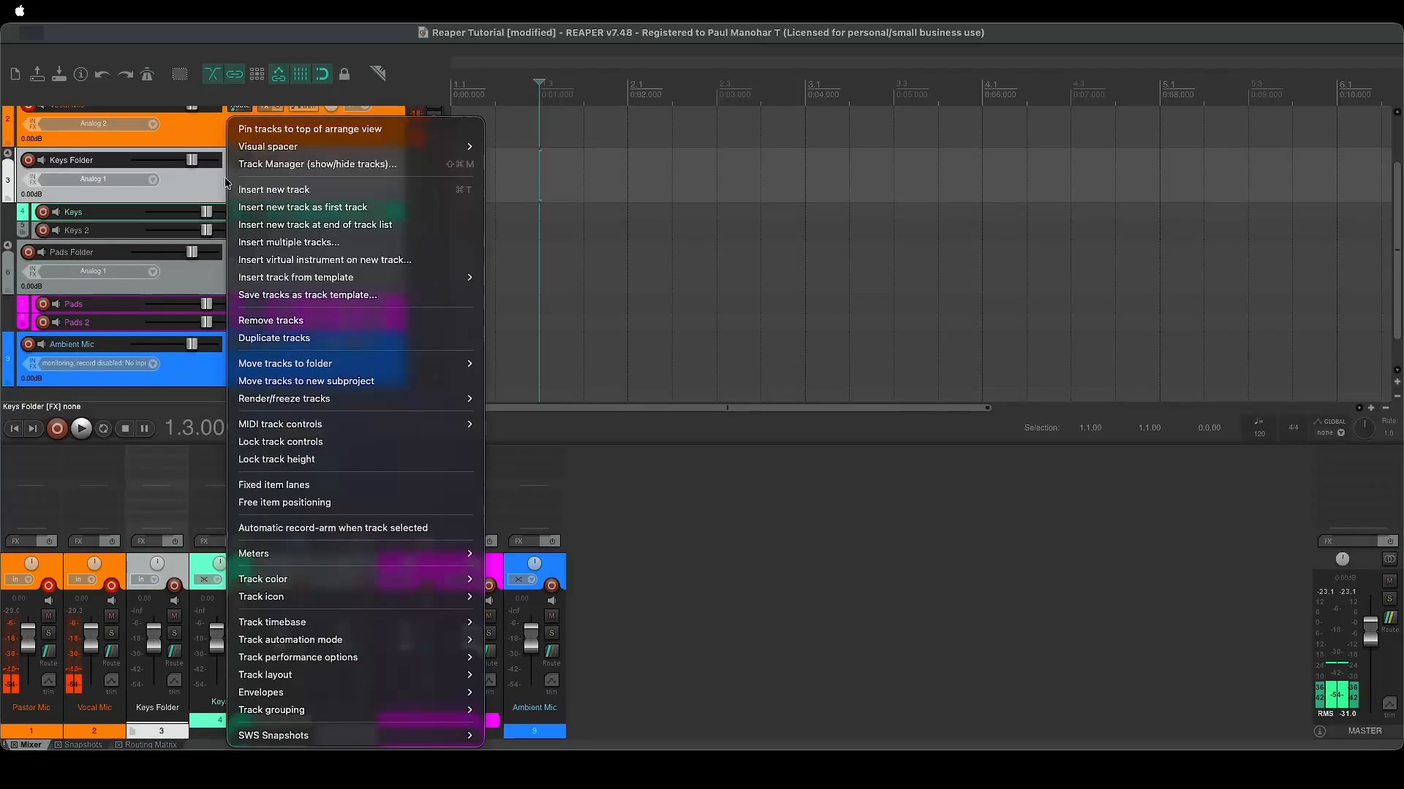
{"action": "mouse_move", "coordinate": [307, 585]}
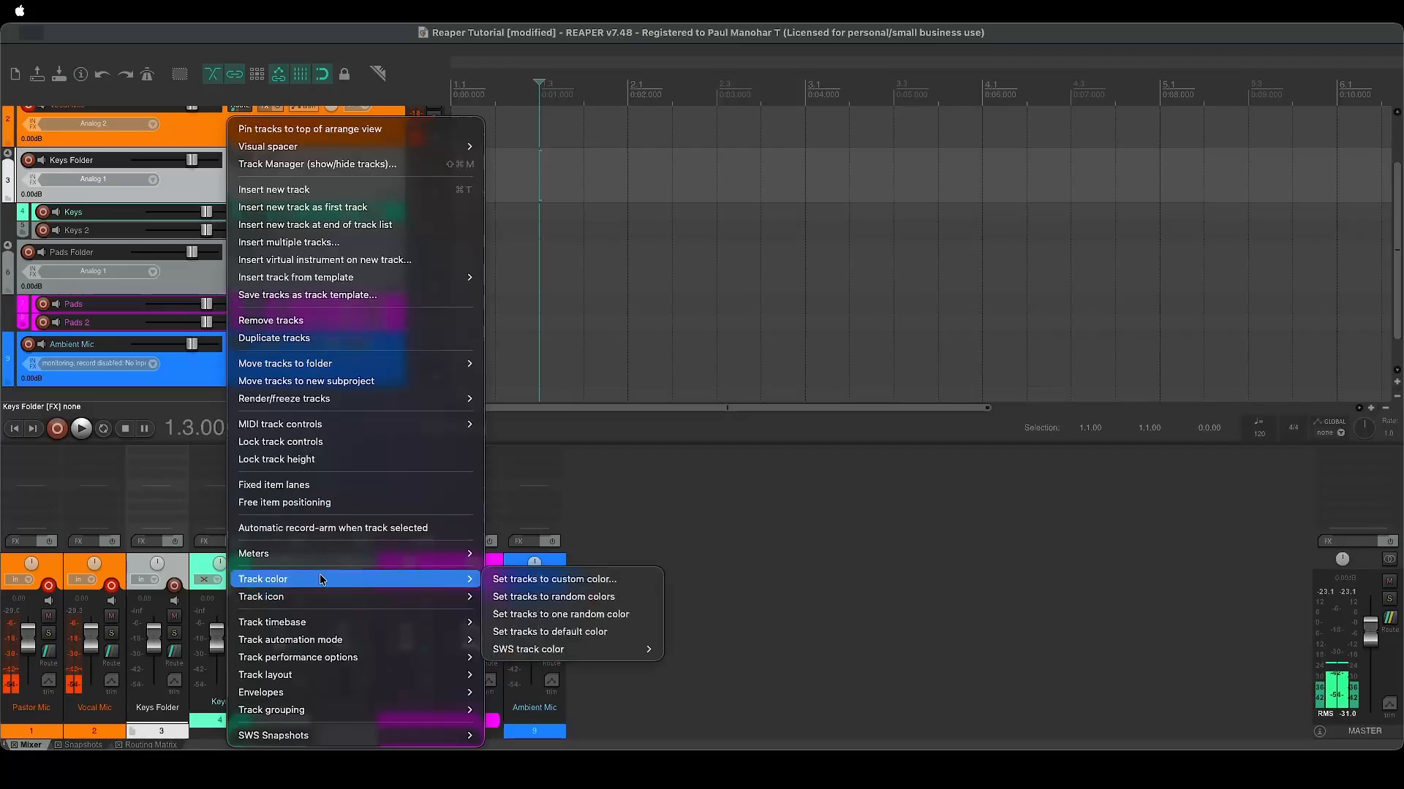
{"action": "left_click", "coordinate": [556, 580]}
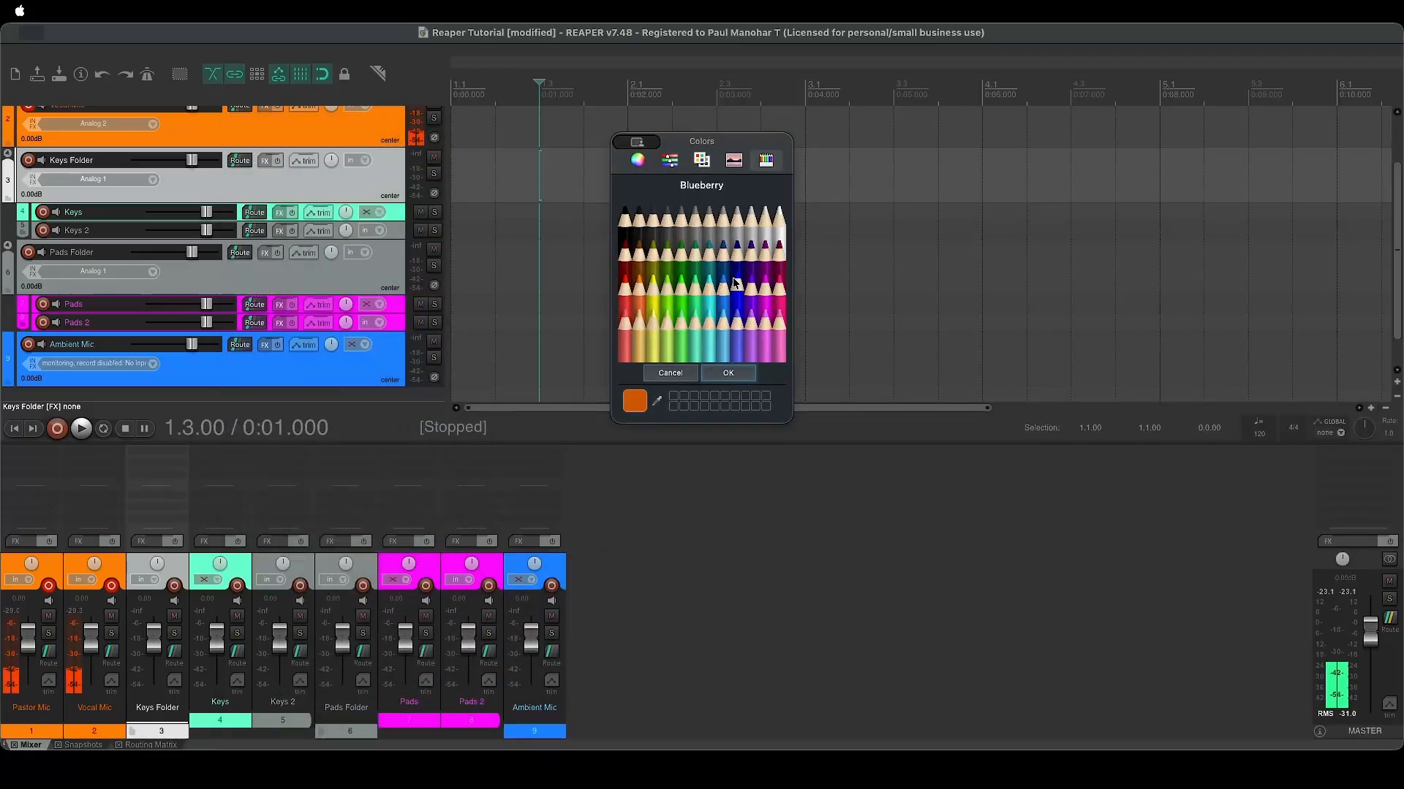
{"action": "left_click", "coordinate": [708, 301]}
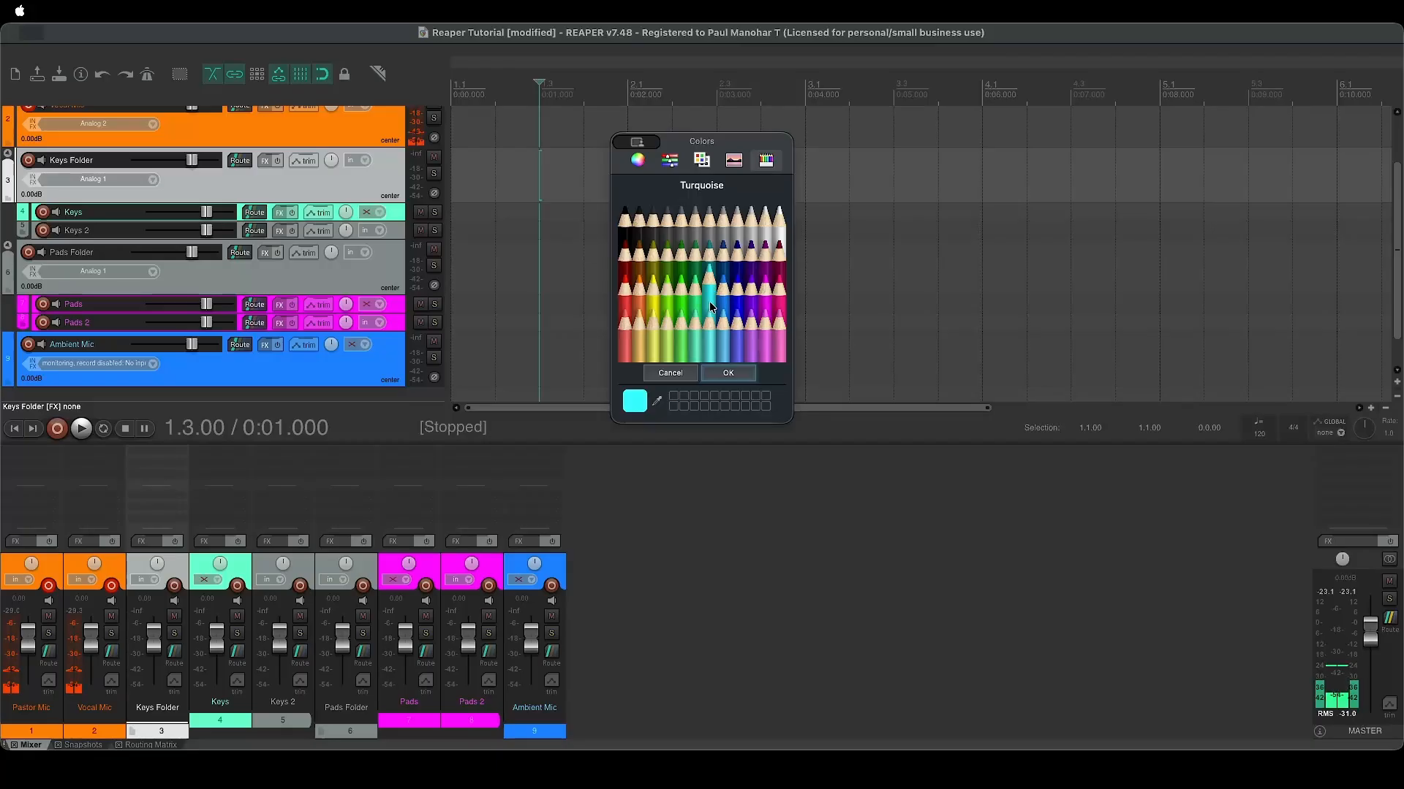
{"action": "left_click", "coordinate": [731, 373]}
Set the Keys 2 track inside the Keys Folder to a custom green color
{"action": "left_click", "coordinate": [388, 231]}
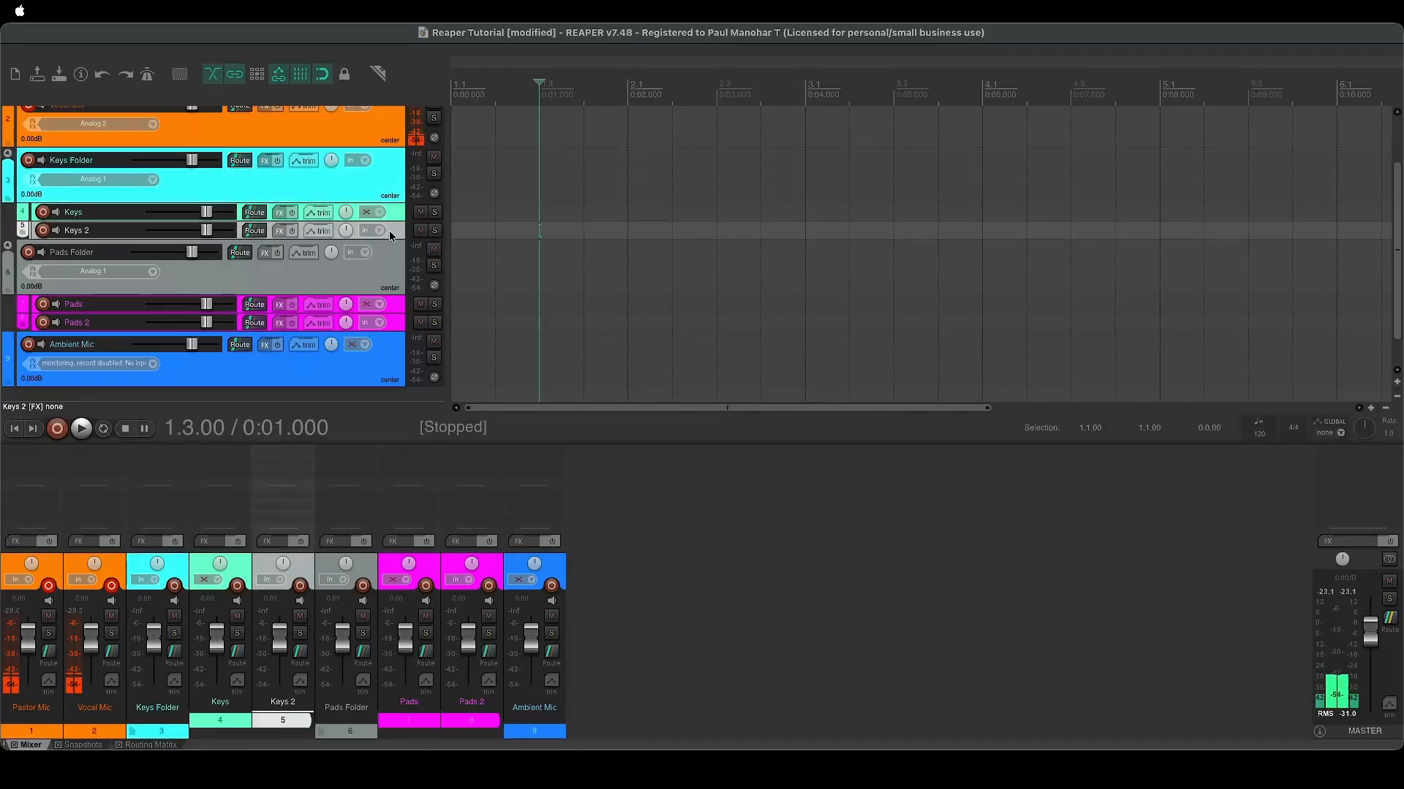
{"action": "right_click", "coordinate": [388, 231]}
{"action": "mouse_move", "coordinate": [468, 585]}
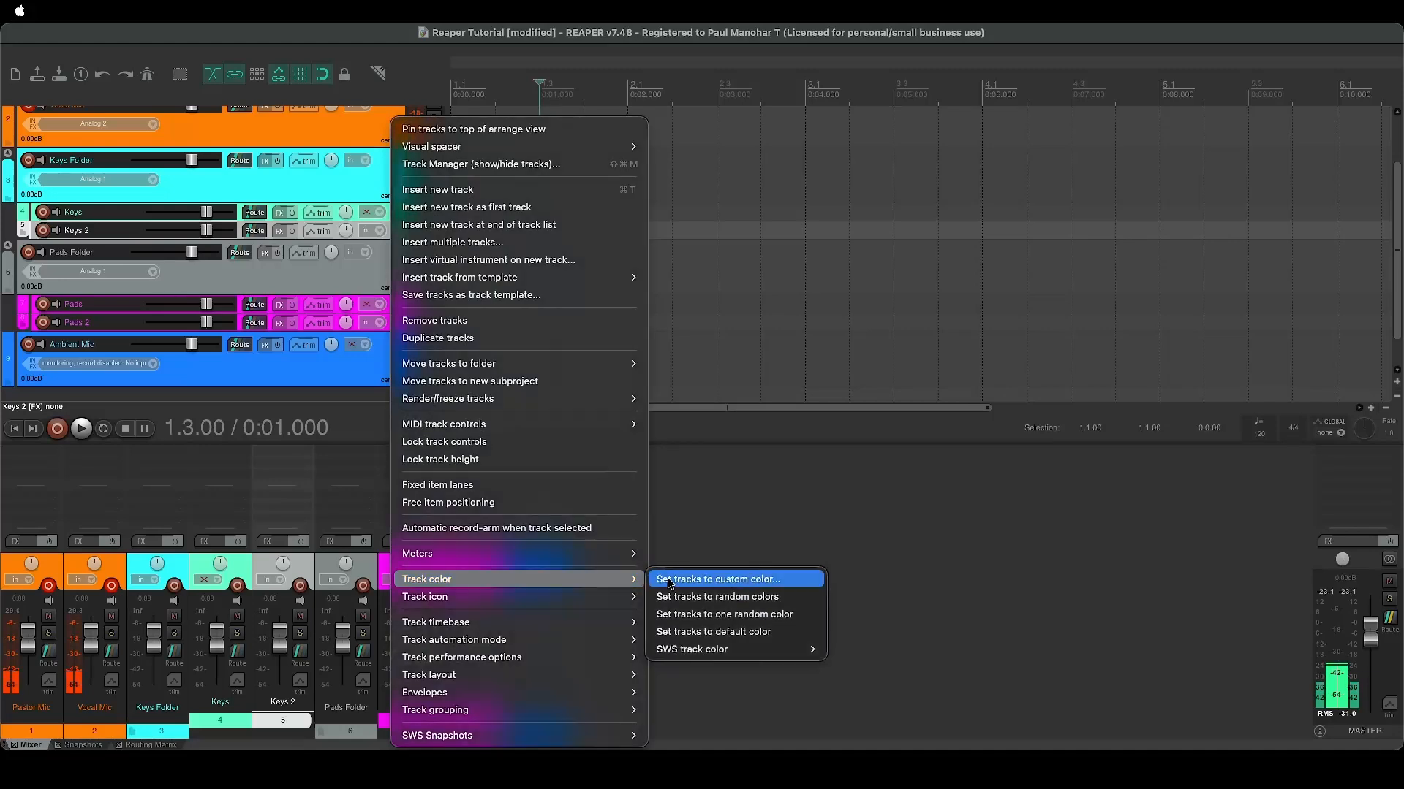
{"action": "left_click", "coordinate": [667, 579]}
Set the Keys track to the custom color Sea Foam
{"action": "left_click", "coordinate": [392, 214]}
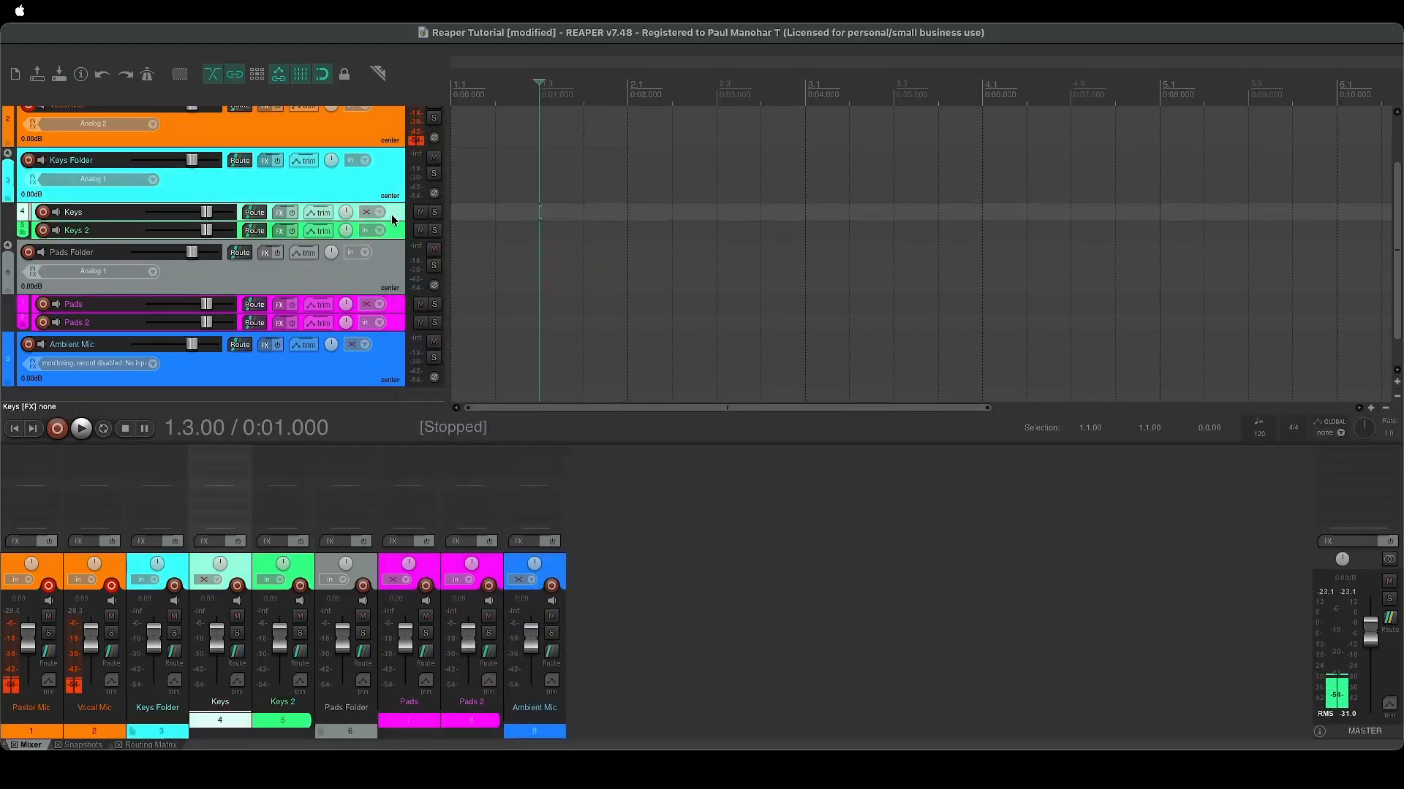
{"action": "right_click", "coordinate": [392, 212]}
{"action": "left_click", "coordinate": [721, 580]}
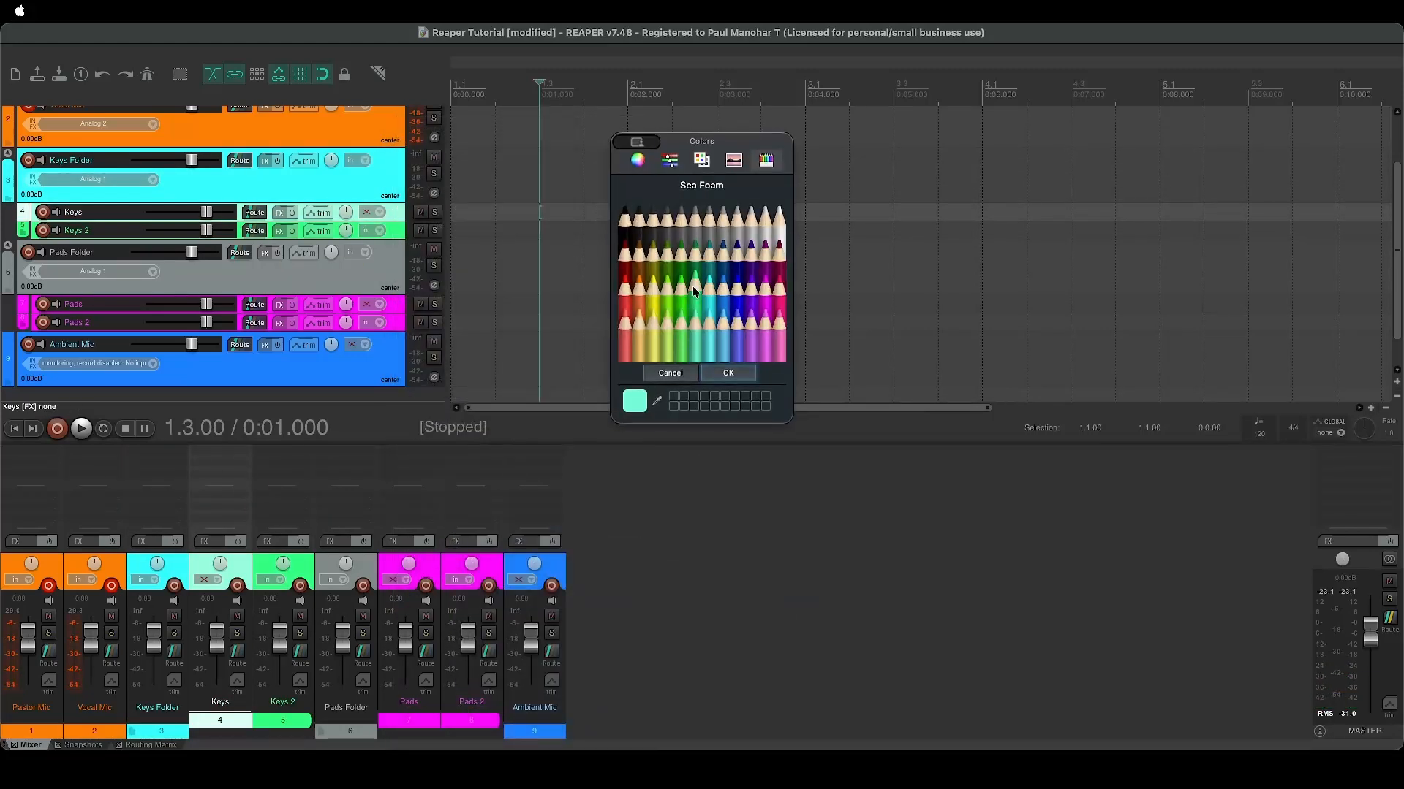
{"action": "left_click", "coordinate": [692, 286]}
{"action": "left_click", "coordinate": [730, 373]}
Cycle the Keys Folder's child tracks through the collapsed and full heights and back to the compact height
{"action": "left_click_drag", "start_coordinate": [350, 191], "coordinate": [322, 311]}
{"action": "scroll", "coordinate": [168, 282], "scroll_direction": "up", "scroll_amount": 1}
{"action": "left_click", "coordinate": [6, 187]}
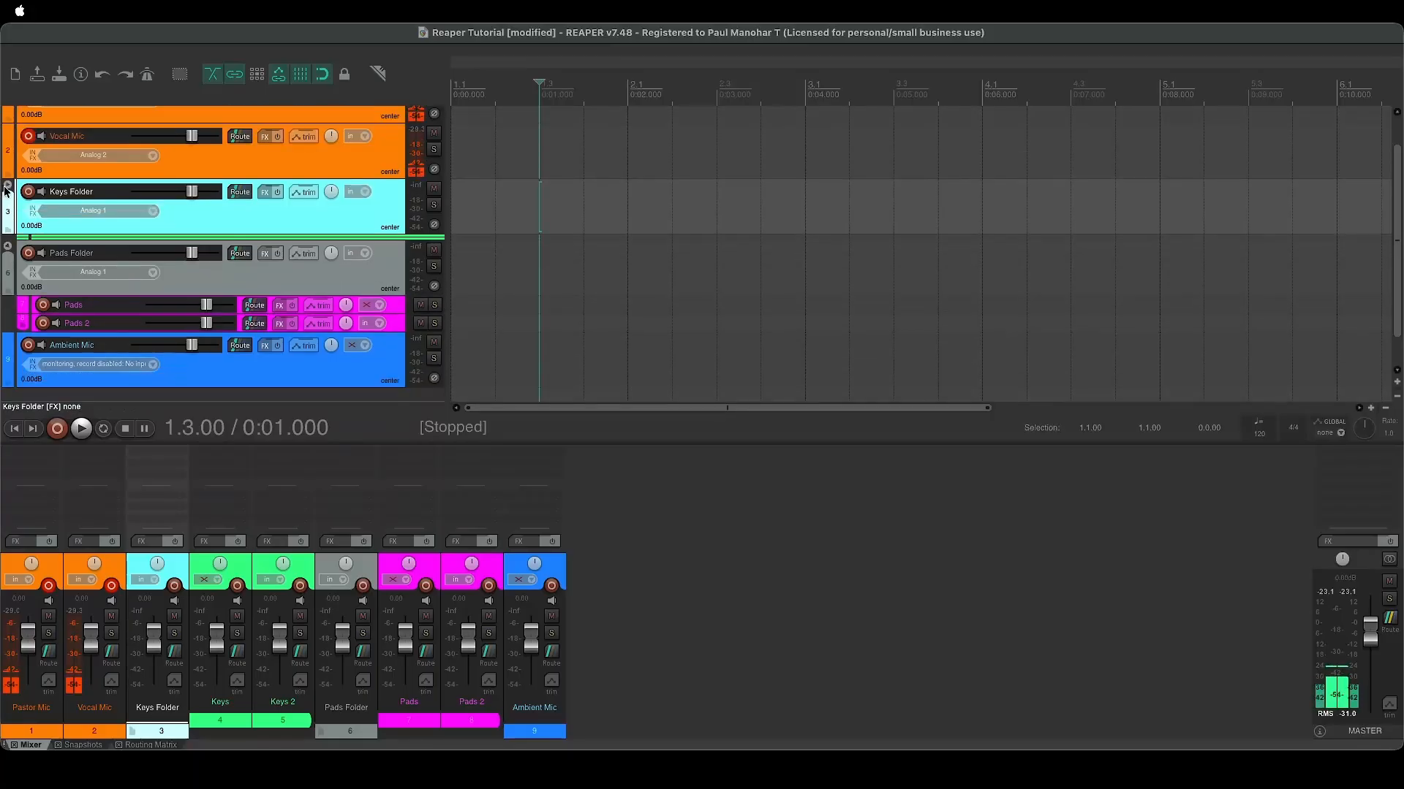
{"action": "left_click", "coordinate": [8, 185]}
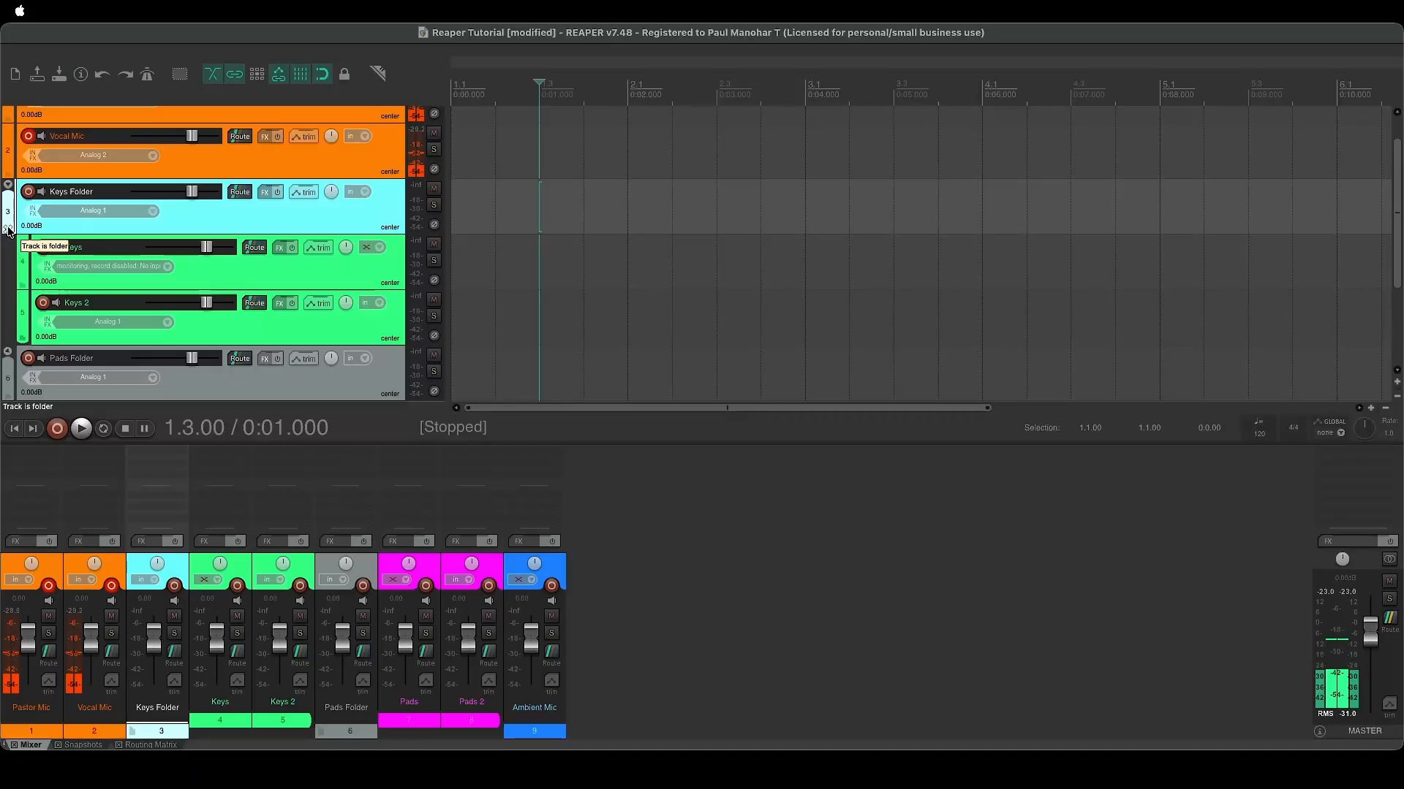
{"action": "scroll", "coordinate": [10, 231], "scroll_direction": "up", "scroll_amount": 1}
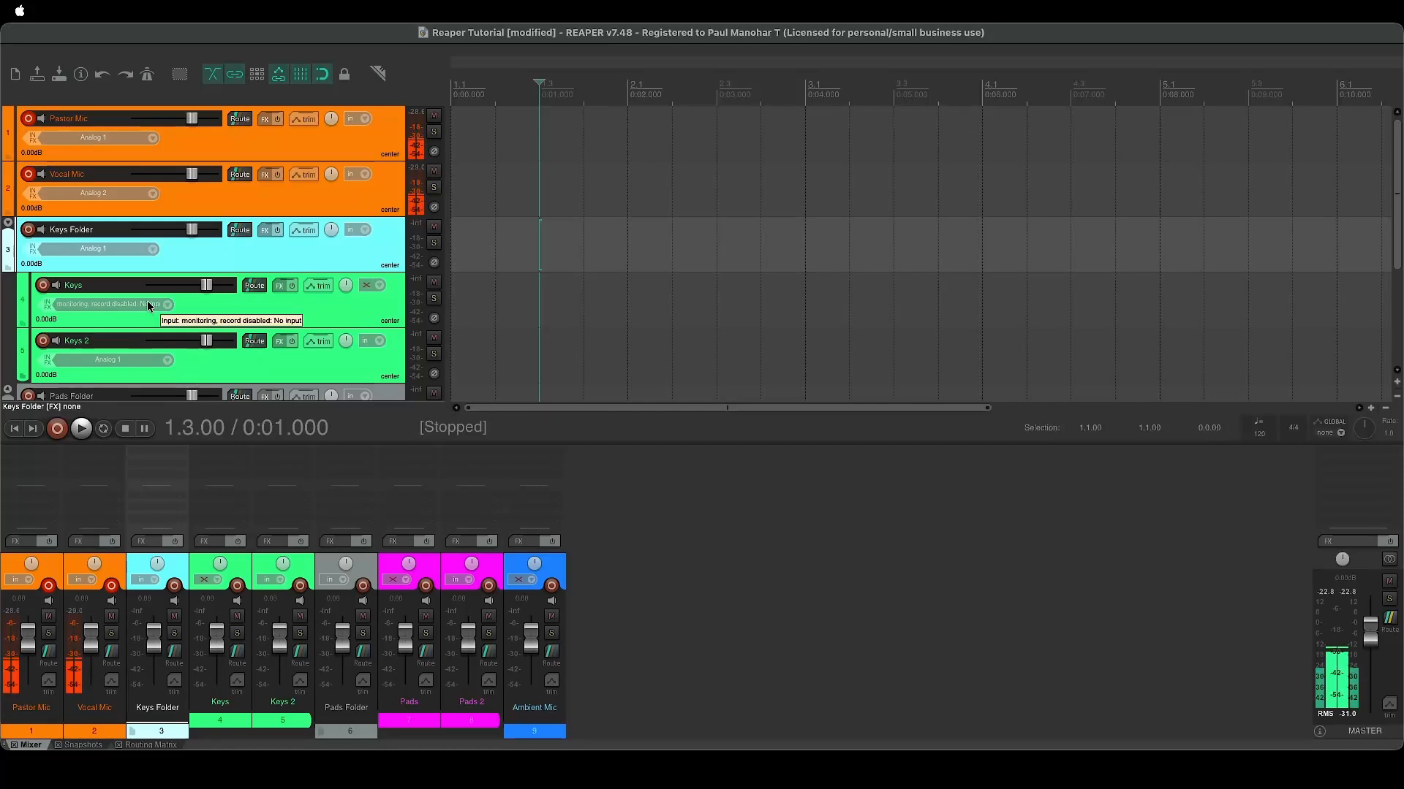
{"action": "left_click", "coordinate": [9, 224]}
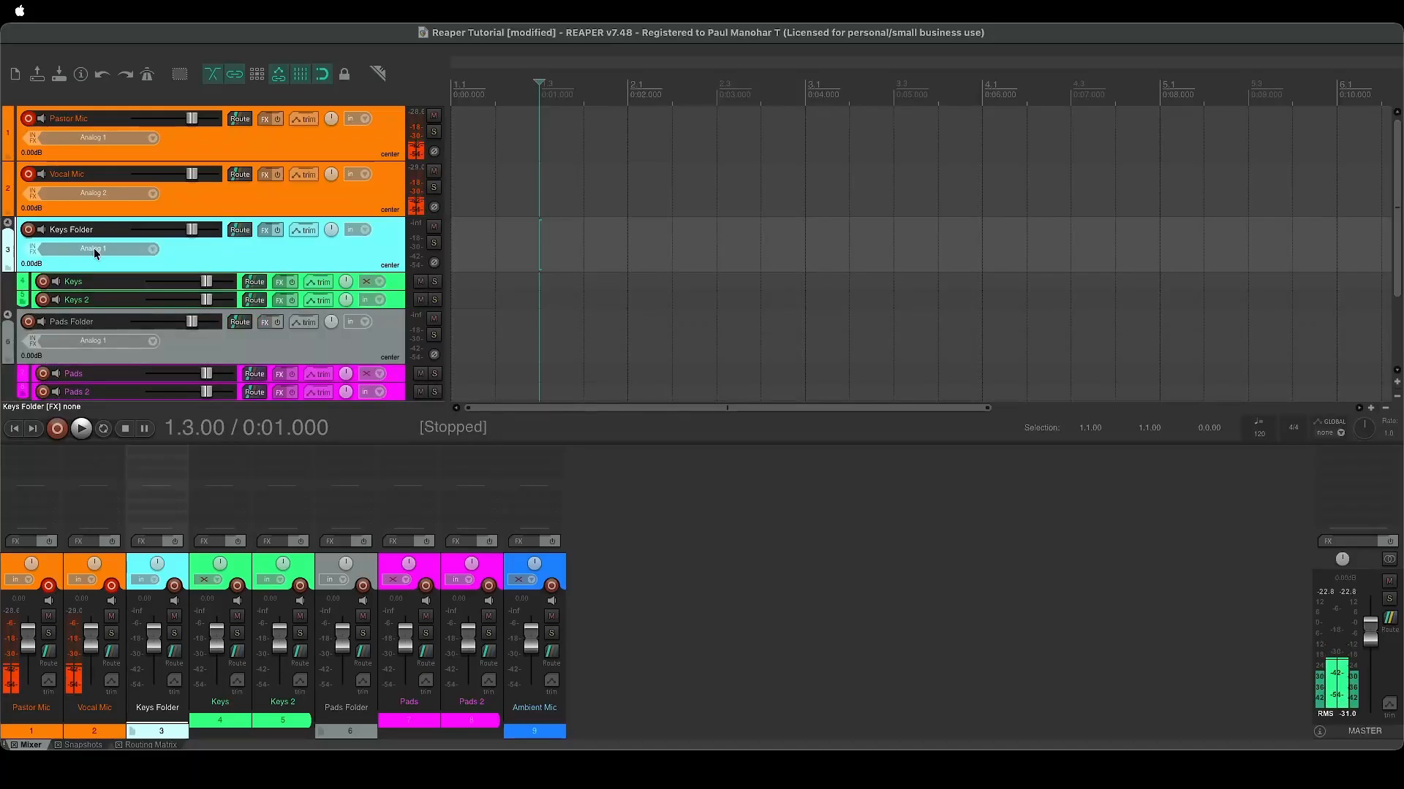
Try inserting 5 tracks after the Keys Folder track and undo the insertion
{"action": "left_click", "coordinate": [275, 14]}
{"action": "left_click", "coordinate": [289, 87]}
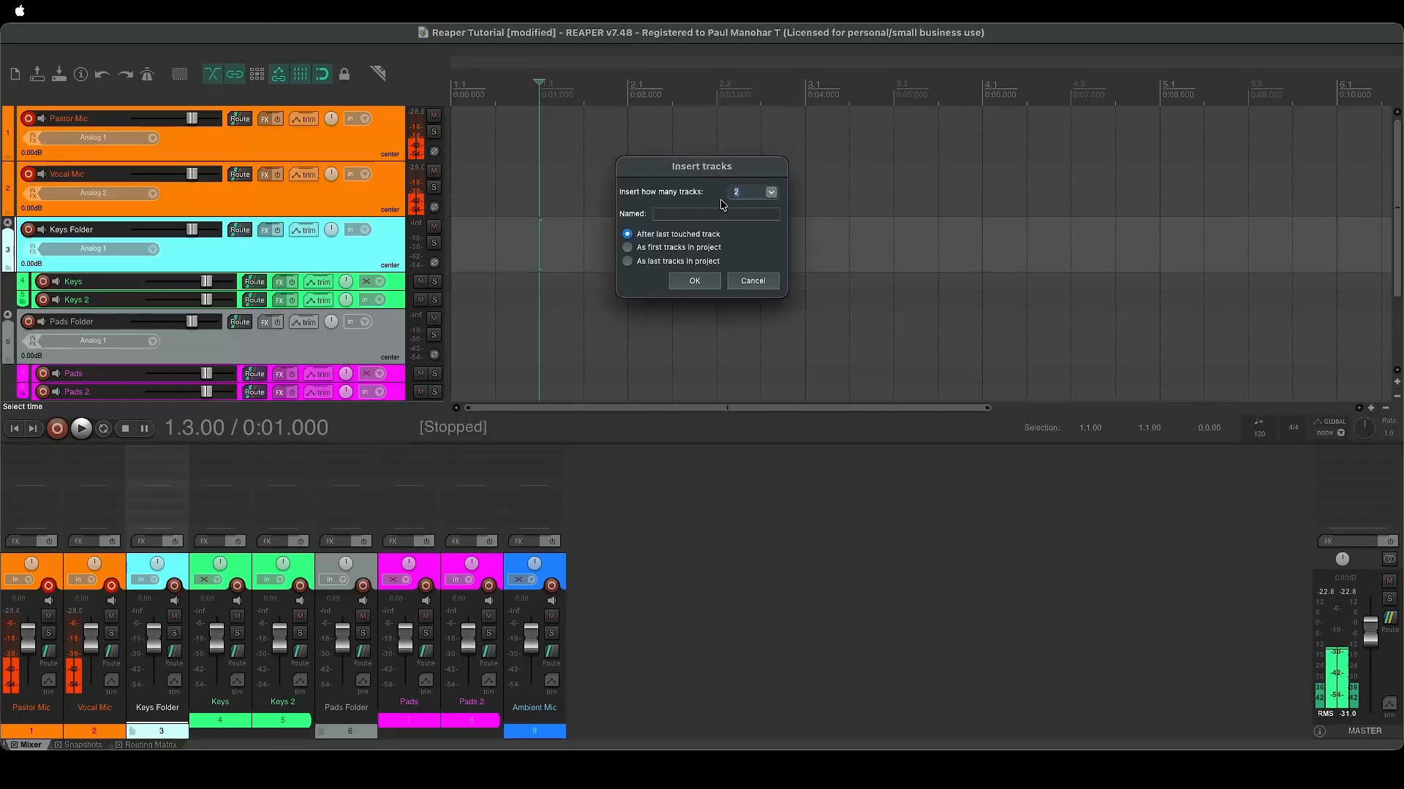
{"action": "type", "text": "5"}
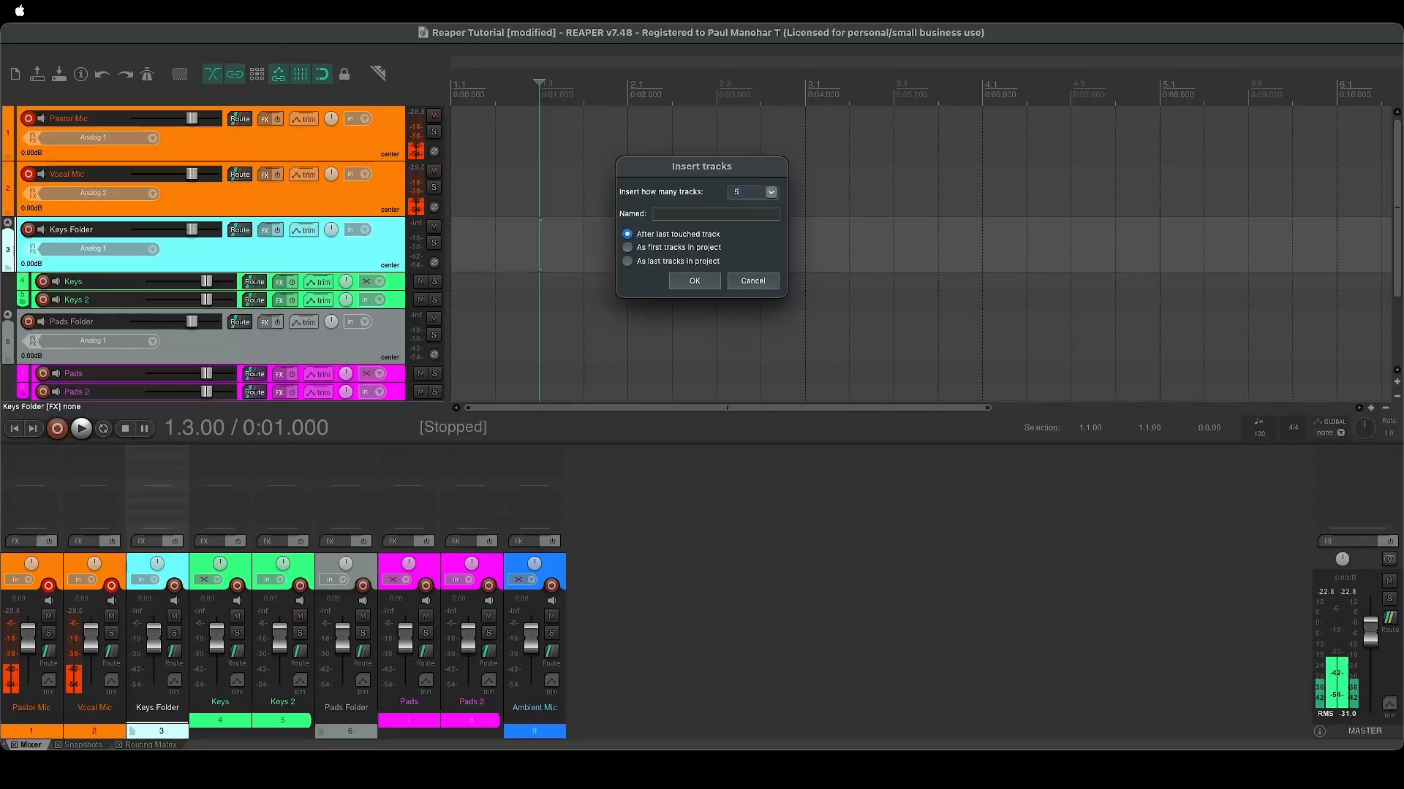
{"action": "left_click", "coordinate": [710, 288]}
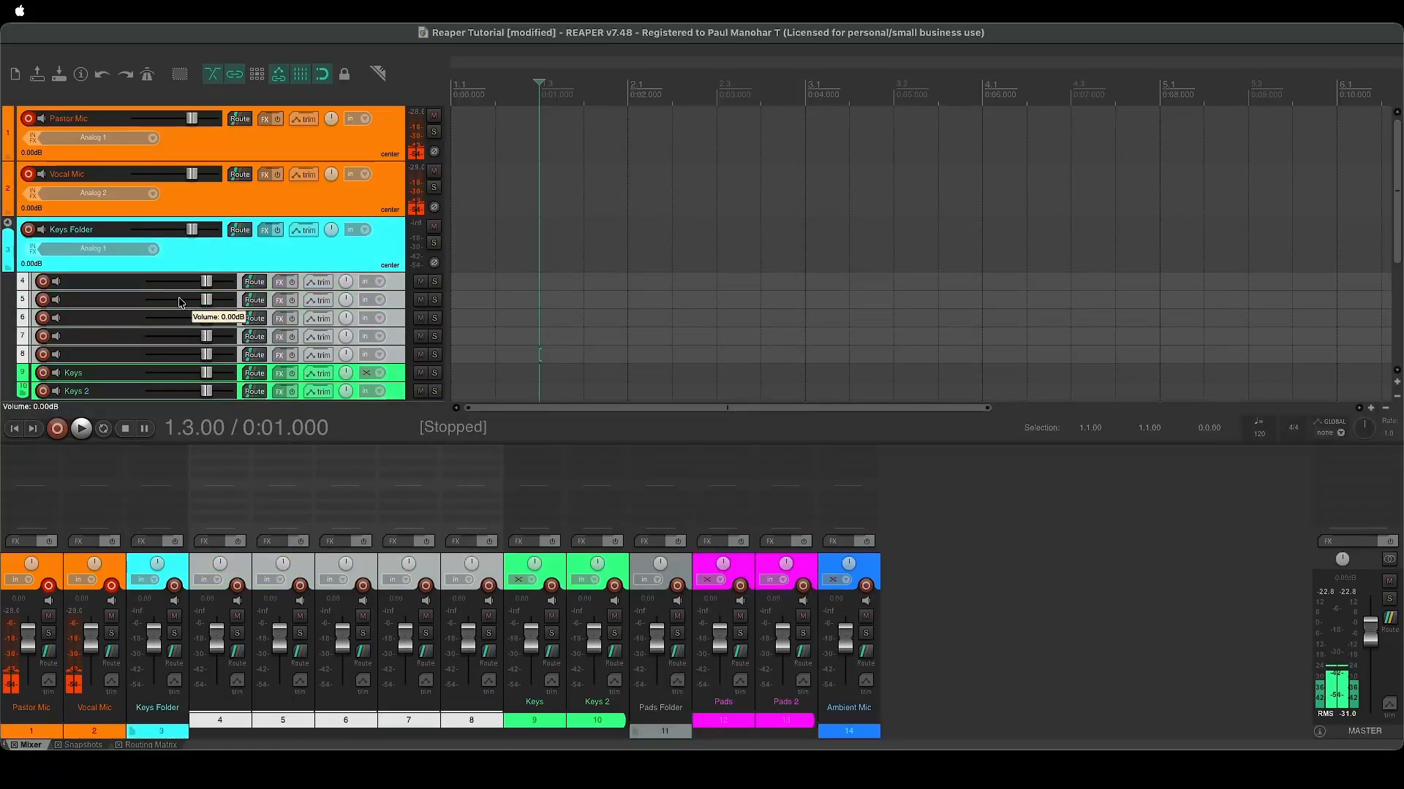
{"action": "key", "text": "super+z"}
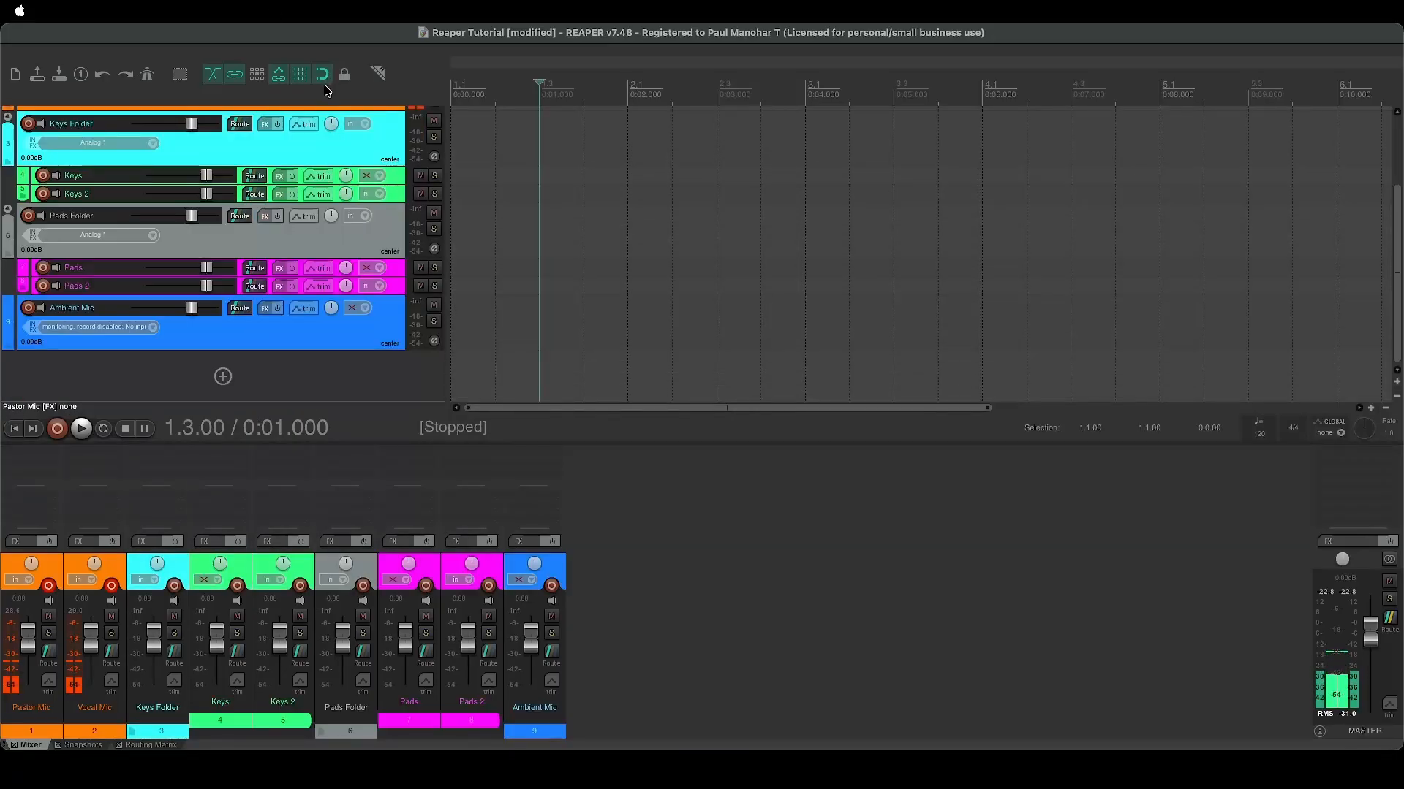
Insert 5 new tracks directly after the Pastor Mic track
{"action": "left_click", "coordinate": [383, 112]}
{"action": "type", "text": "5"}
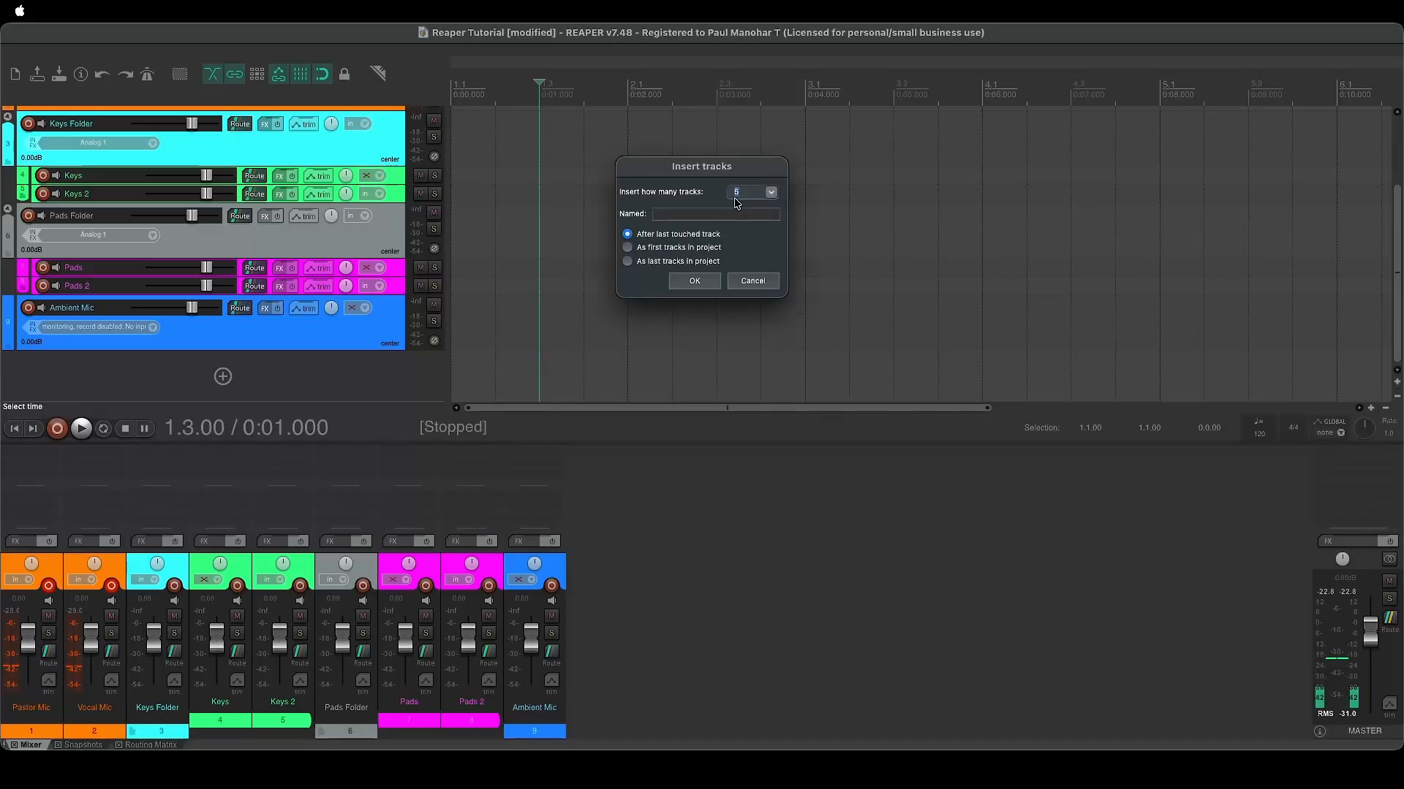
{"action": "key", "text": "Return"}
{"action": "scroll", "coordinate": [107, 192], "scroll_direction": "up", "scroll_amount": 3}
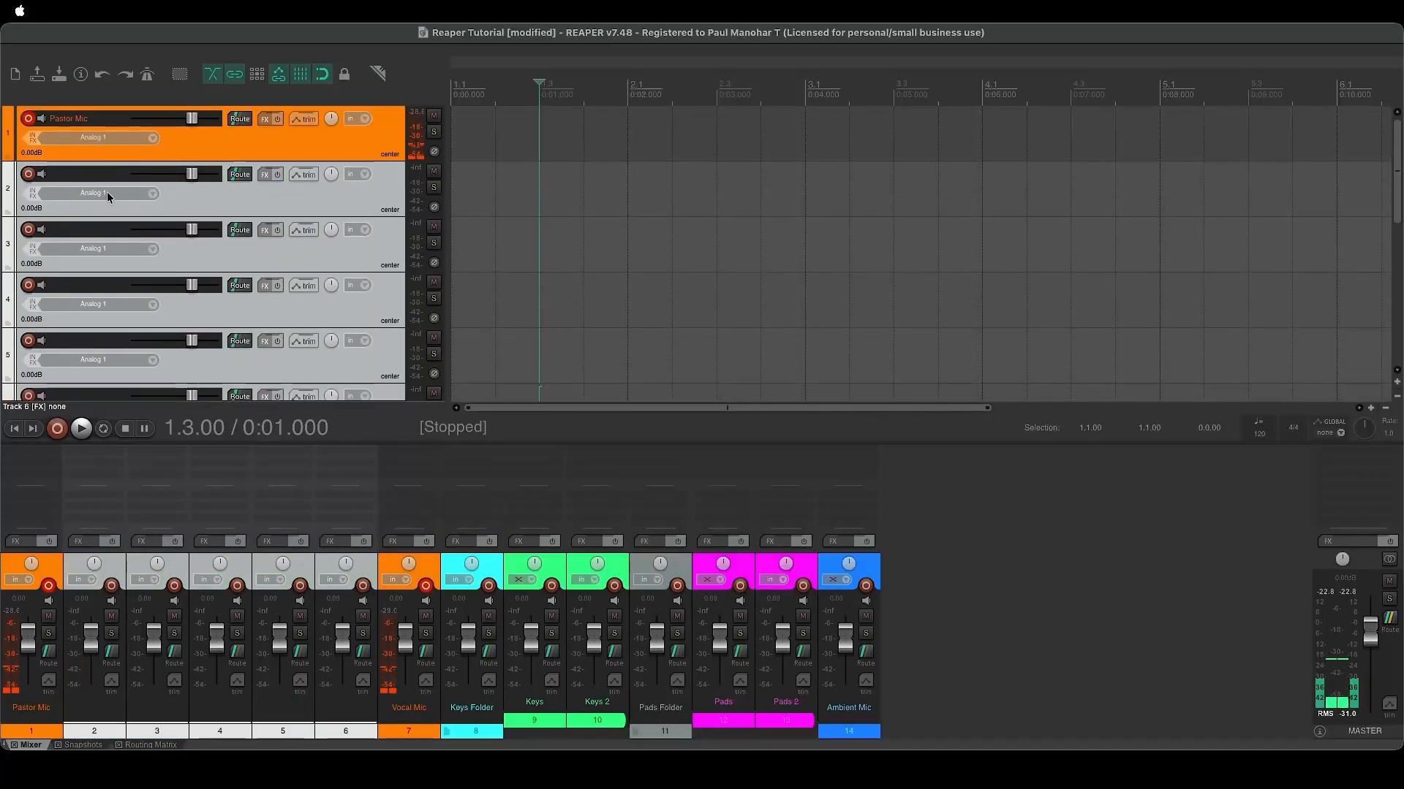
Move the five new unnamed tracks between Pastor Mic and Vocal Mic into a new folder track
{"action": "left_click", "coordinate": [202, 206]}
{"action": "scroll", "coordinate": [205, 370], "scroll_direction": "down", "scroll_amount": 2}
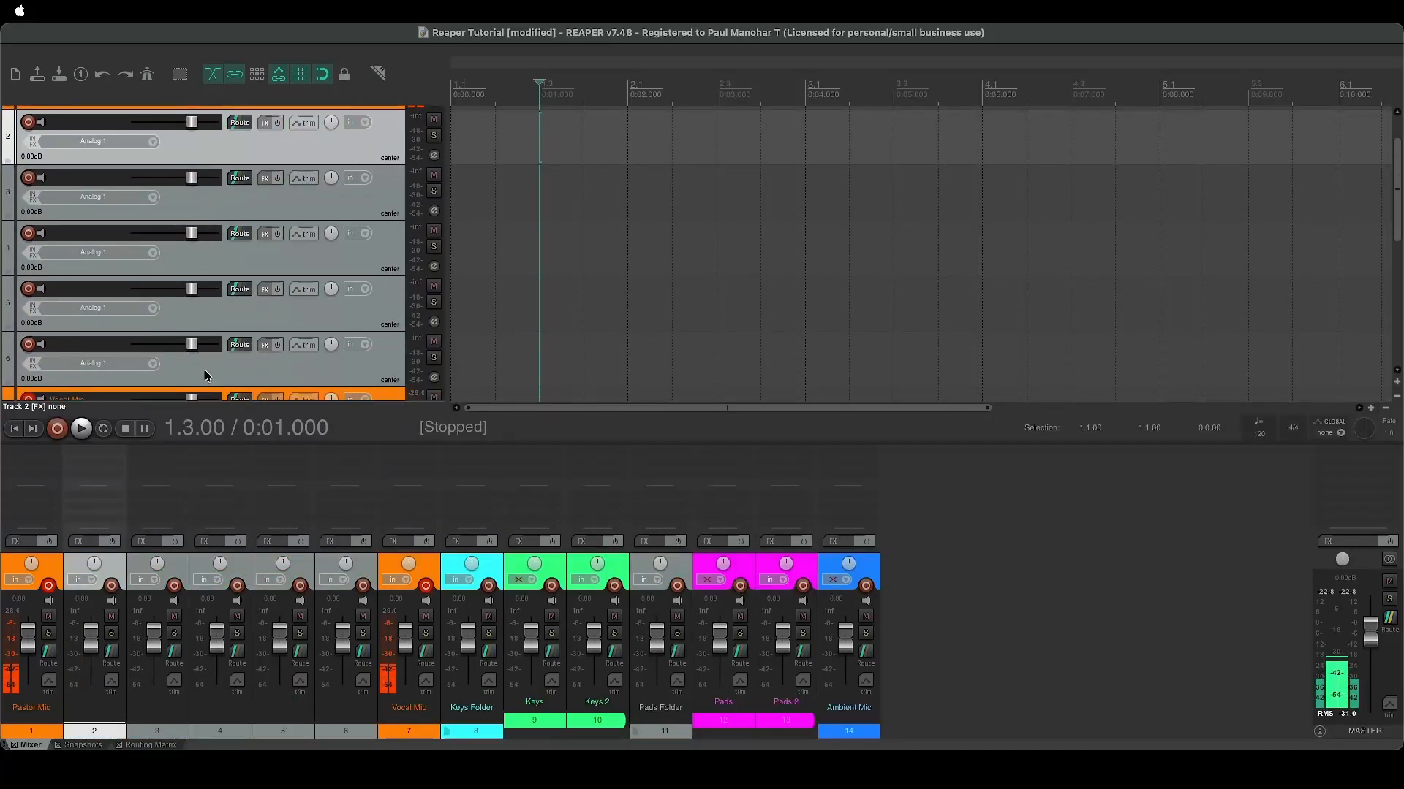
{"action": "left_click", "coordinate": [216, 363], "text": "shift"}
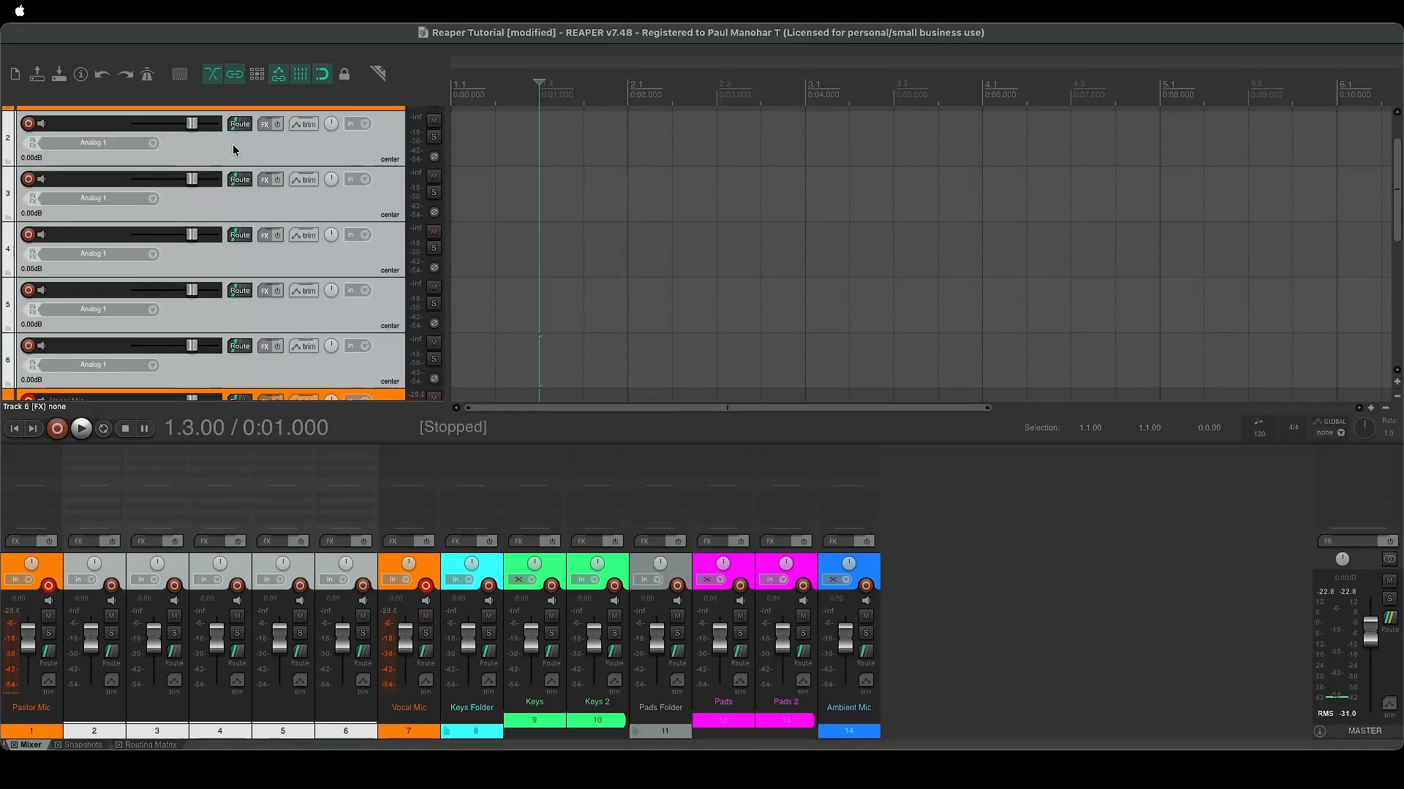
{"action": "right_click", "coordinate": [232, 144]}
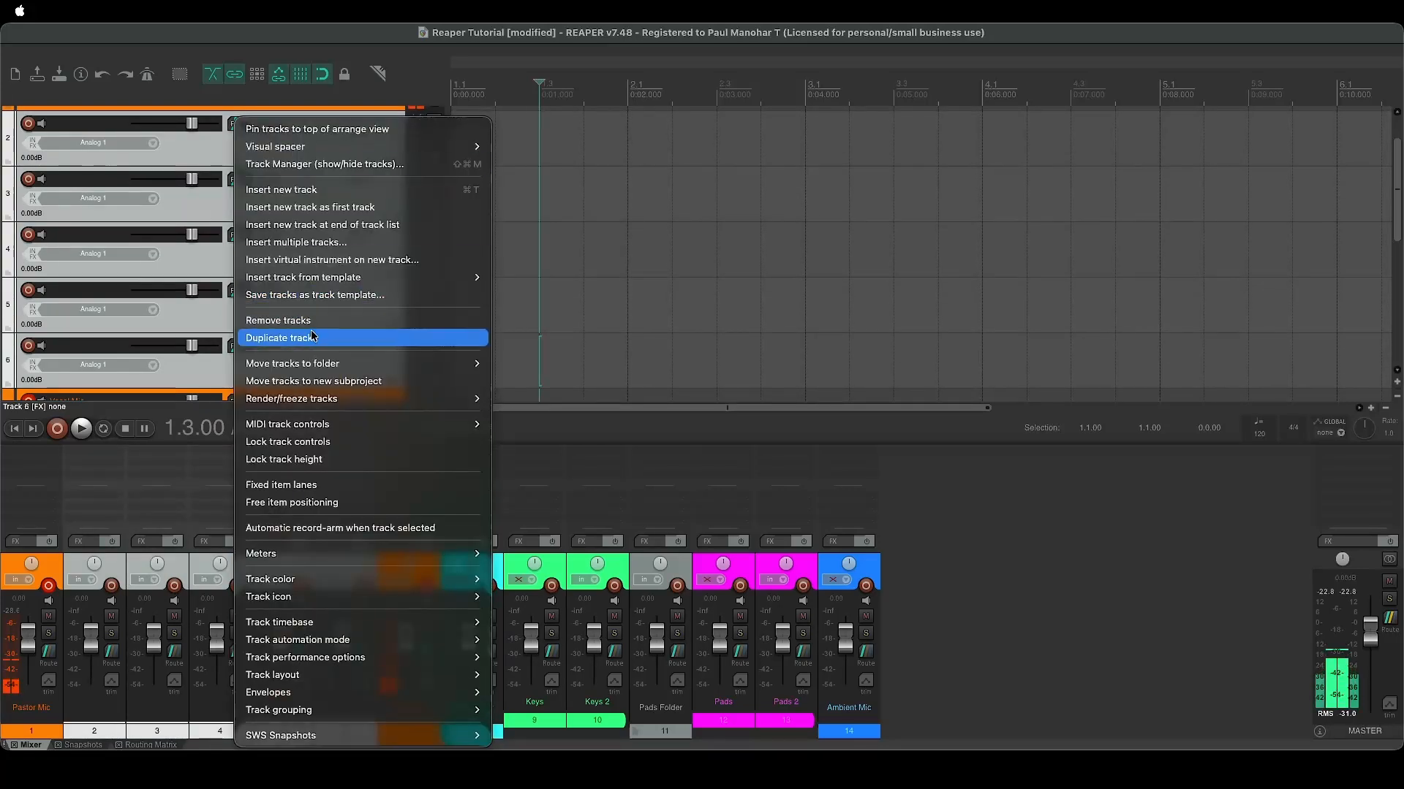
{"action": "mouse_move", "coordinate": [329, 364]}
{"action": "left_click", "coordinate": [555, 363]}
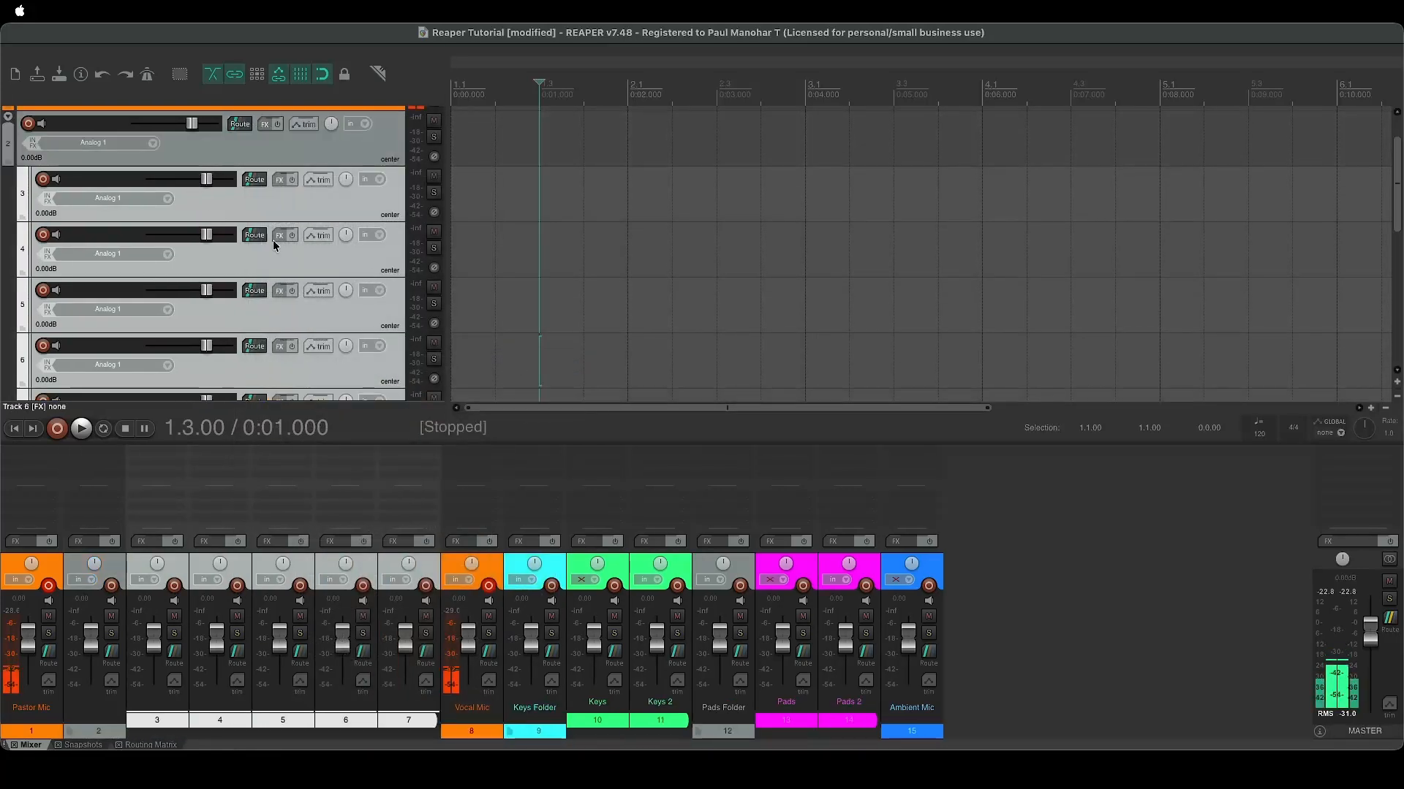
Name the new folder track below Pastor Mic "Chorus" and its first child track "Chorus 1"
{"action": "double_click", "coordinate": [110, 135]}
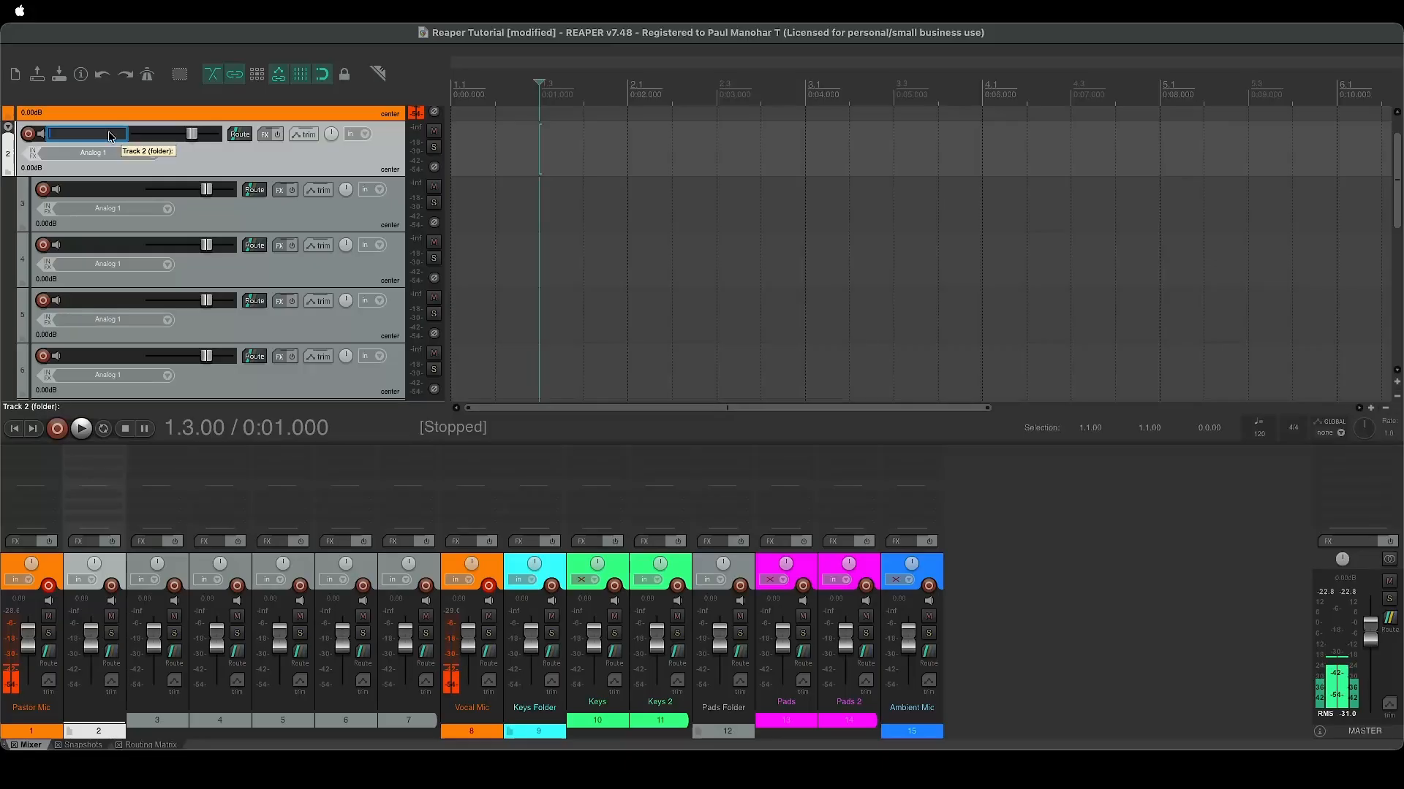
{"action": "type", "text": "Chorus"}
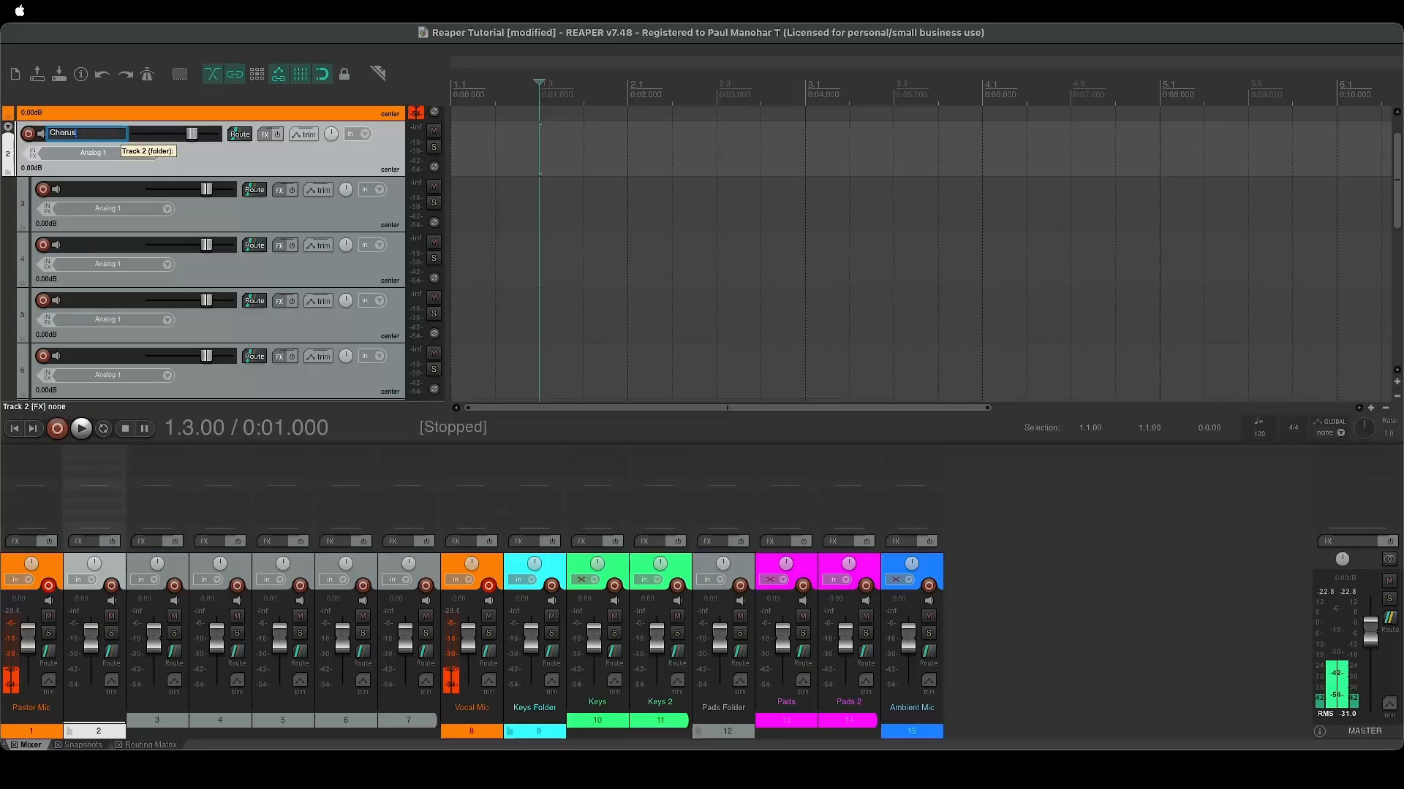
{"action": "key", "text": "Return"}
{"action": "double_click", "coordinate": [88, 192]}
{"action": "type", "text": "Cho"}
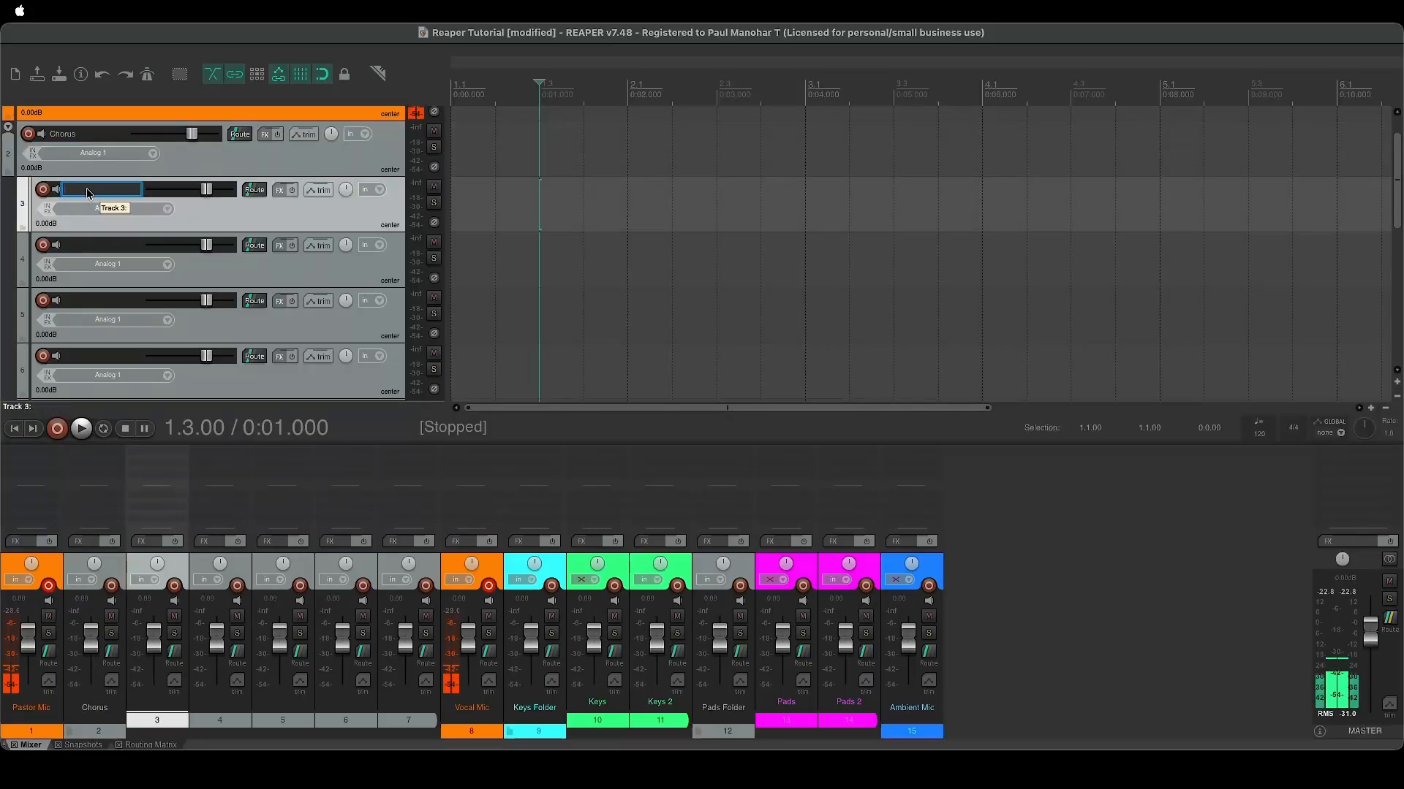
{"action": "type", "text": "rus"}
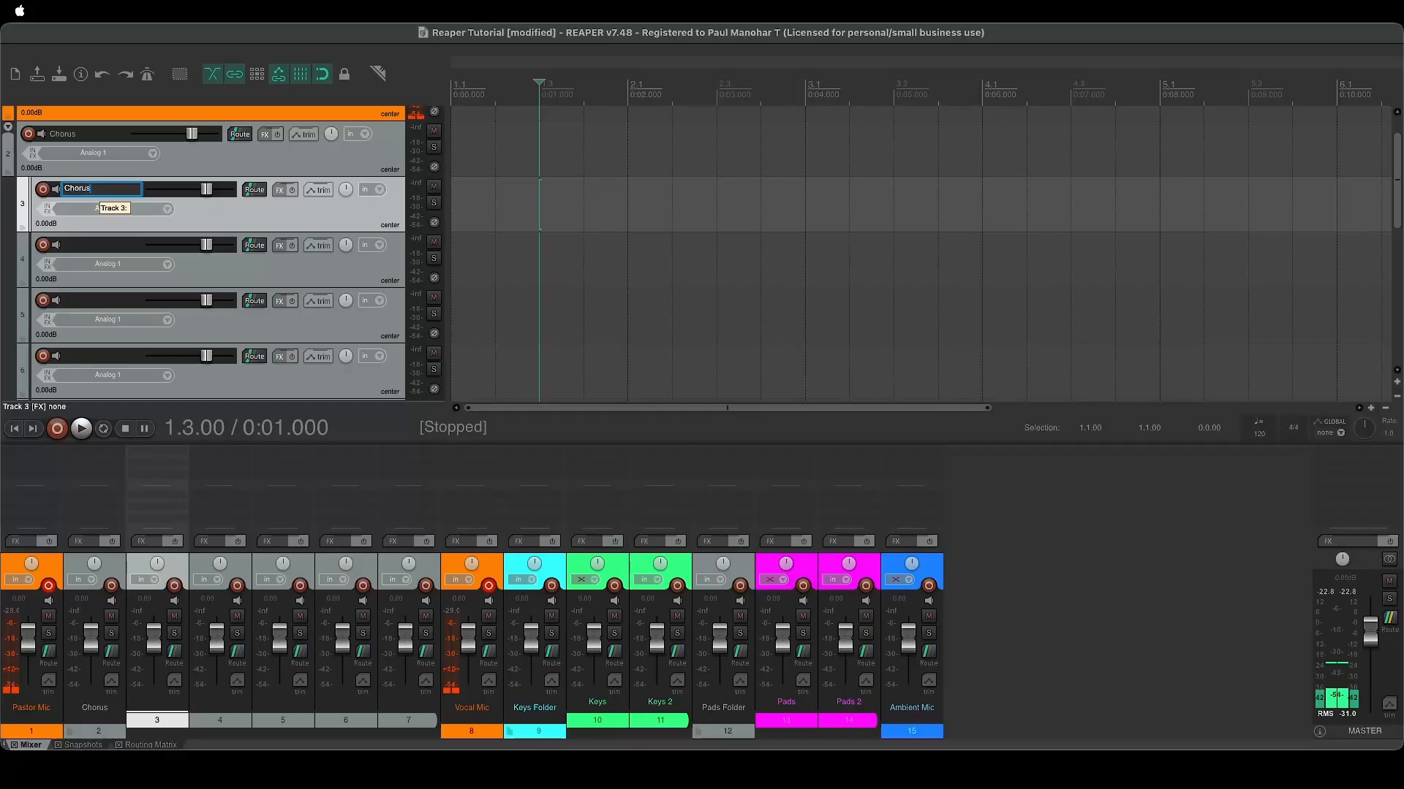
{"action": "type", "text": " 1"}
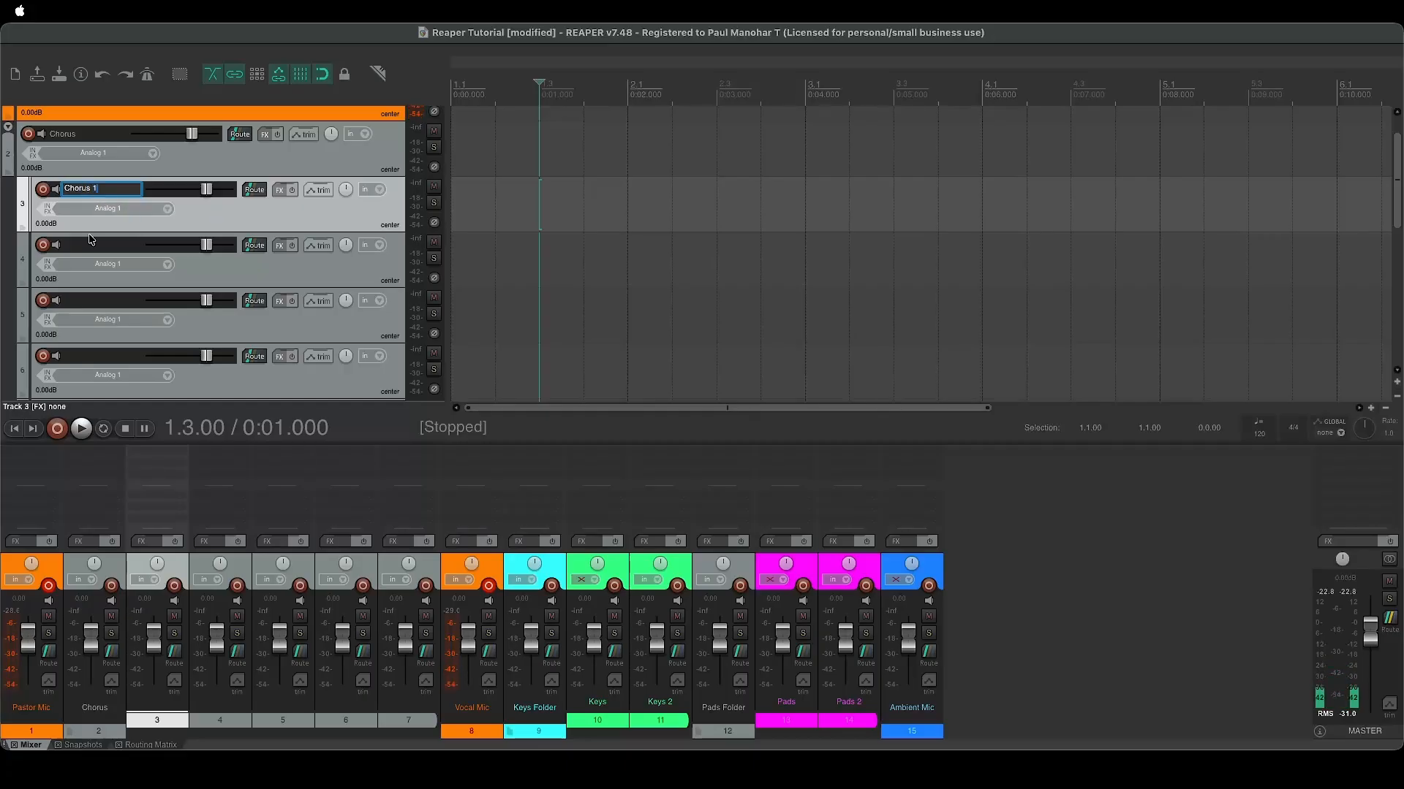
Name the second and third child tracks of the Chorus folder "Chorus 2" and "Chorus 3"
{"action": "key", "text": "Tab"}
{"action": "type", "text": "Chorus 2"}
{"action": "key", "text": "Return"}
{"action": "double_click", "coordinate": [87, 301]}
{"action": "type", "text": "Chorus 3"}
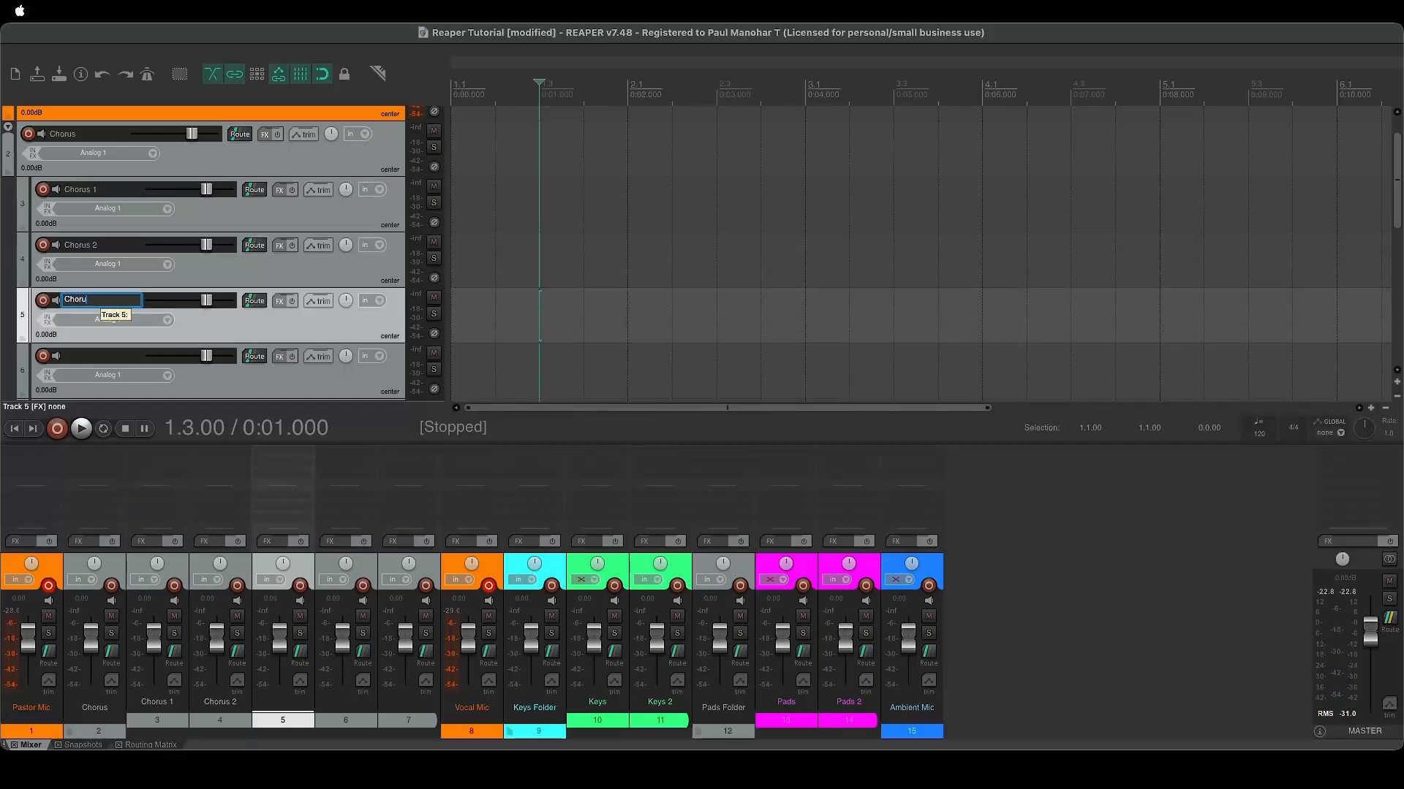
{"action": "key", "text": "Return"}
Name the last two child tracks of the Chorus folder "Chorus 4" and "Chorus 5"
{"action": "double_click", "coordinate": [86, 358]}
{"action": "type", "text": "chro"}
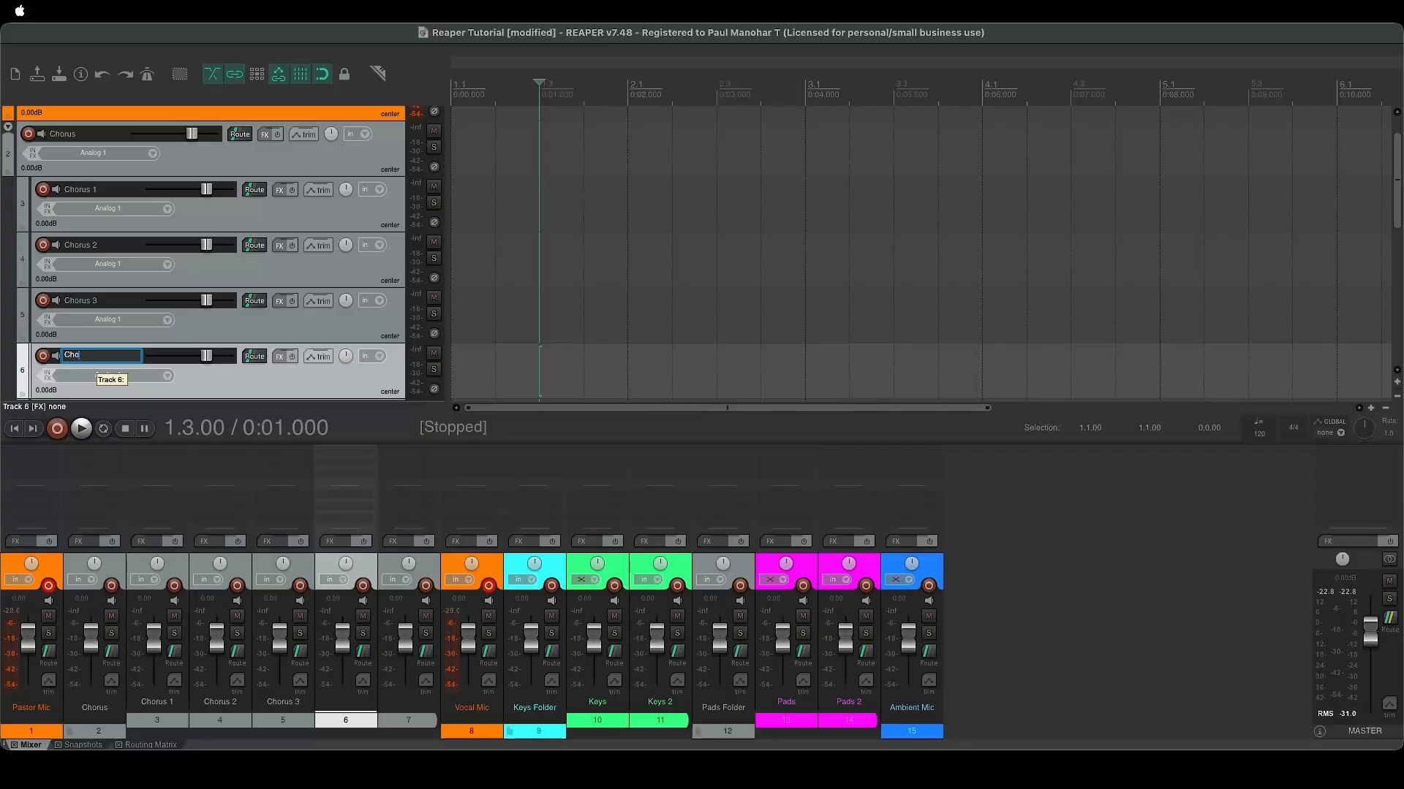
{"action": "type", "text": "us 4"}
{"action": "key", "text": "Tab"}
{"action": "type", "text": "Ch"}
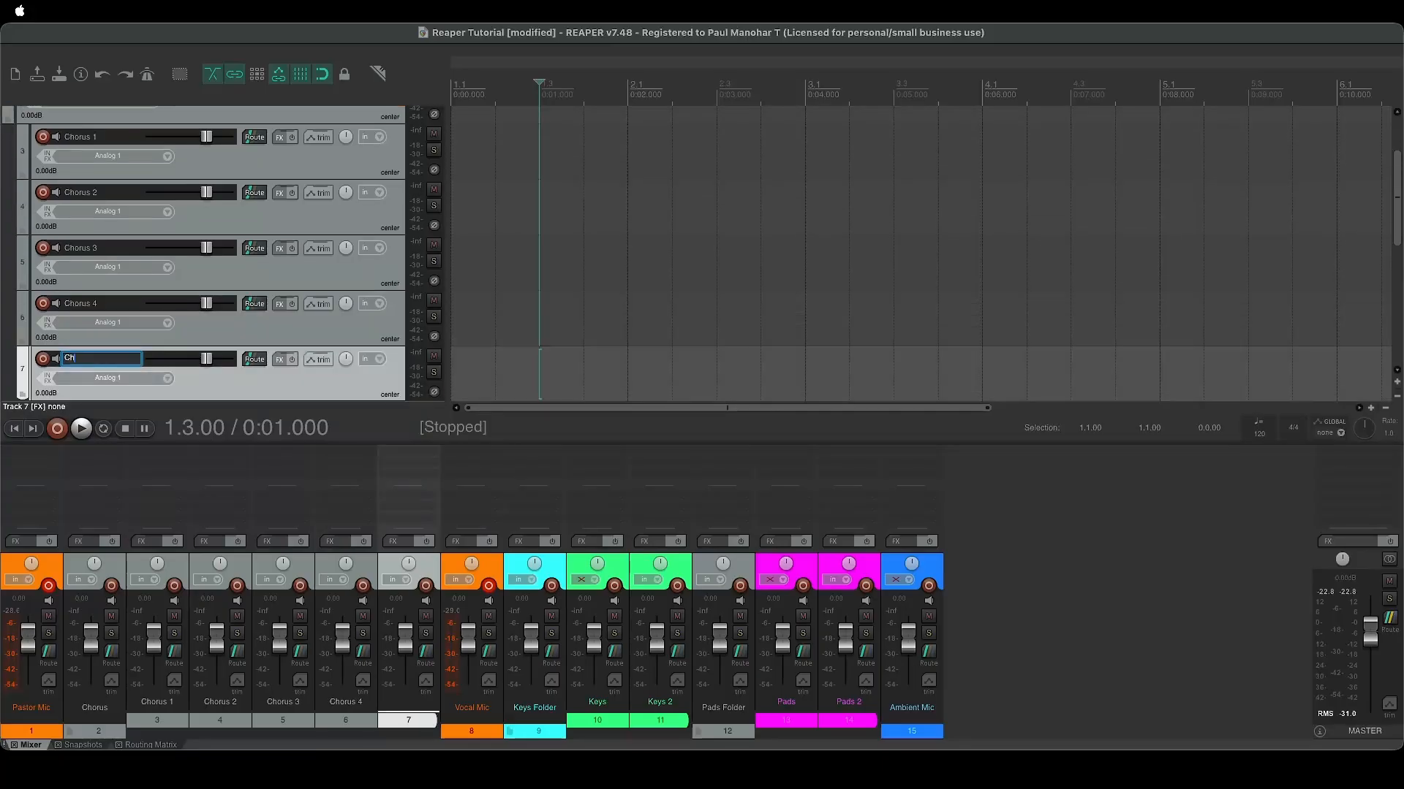
{"action": "type", "text": "orus 5"}
{"action": "key", "text": "Return"}
Color the Chorus folder and its five child tracks Lemon, and shrink the child tracks to the compact height
{"action": "scroll", "coordinate": [262, 139], "scroll_direction": "up", "scroll_amount": 2}
{"action": "left_click", "coordinate": [260, 129]}
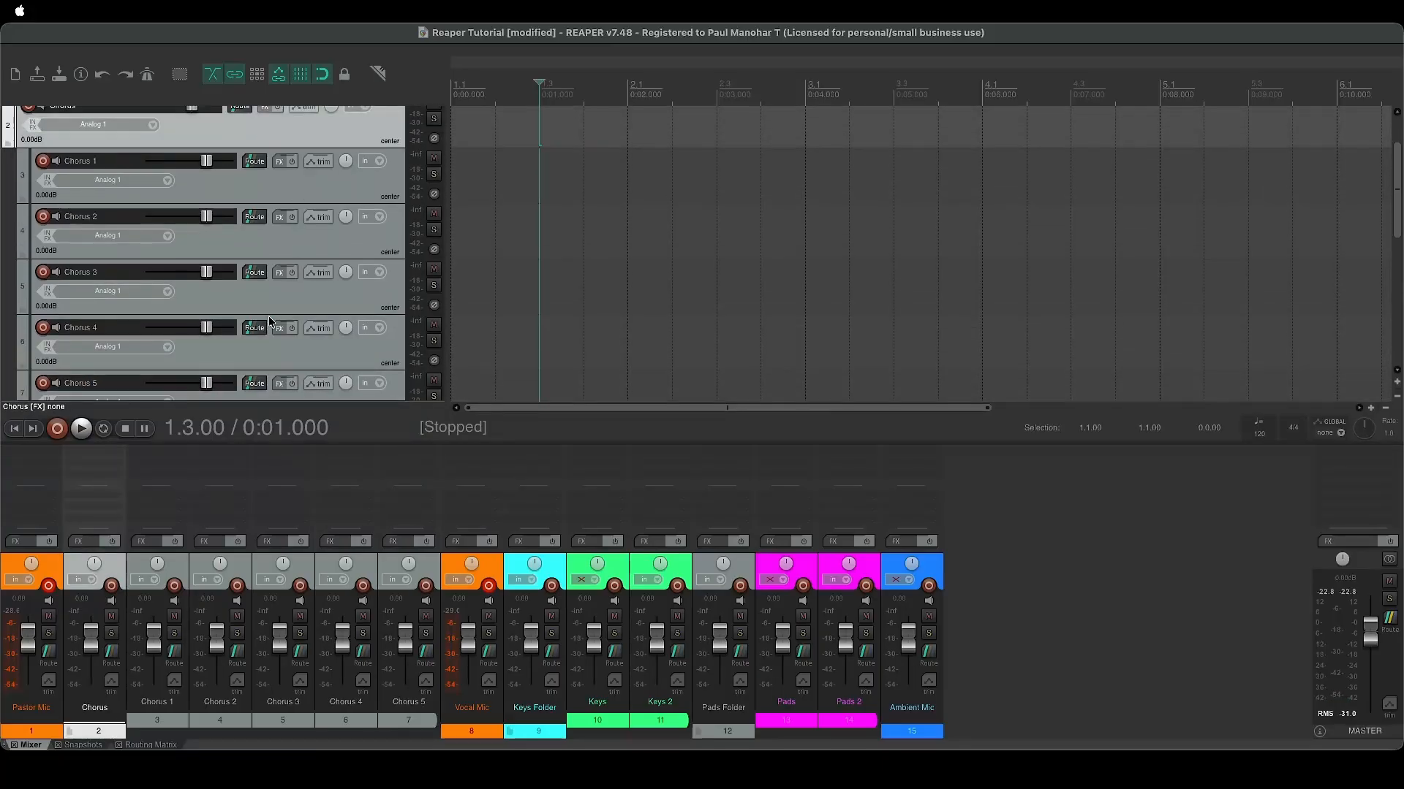
{"action": "scroll", "coordinate": [271, 325], "scroll_direction": "down", "scroll_amount": 5}
{"action": "left_click", "coordinate": [294, 315], "text": "shift"}
{"action": "right_click", "coordinate": [295, 315]}
{"action": "left_click", "coordinate": [629, 577]}
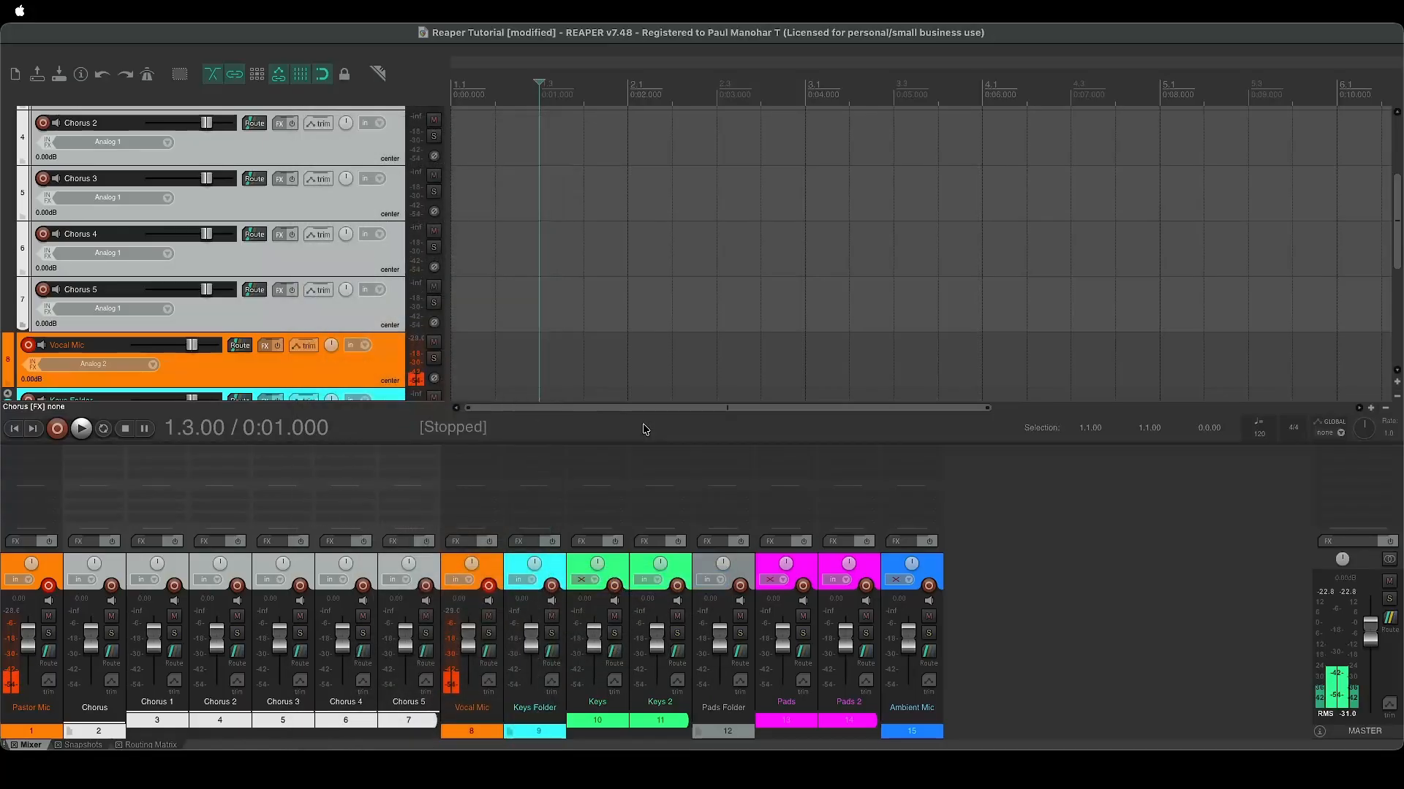
{"action": "left_click", "coordinate": [652, 287]}
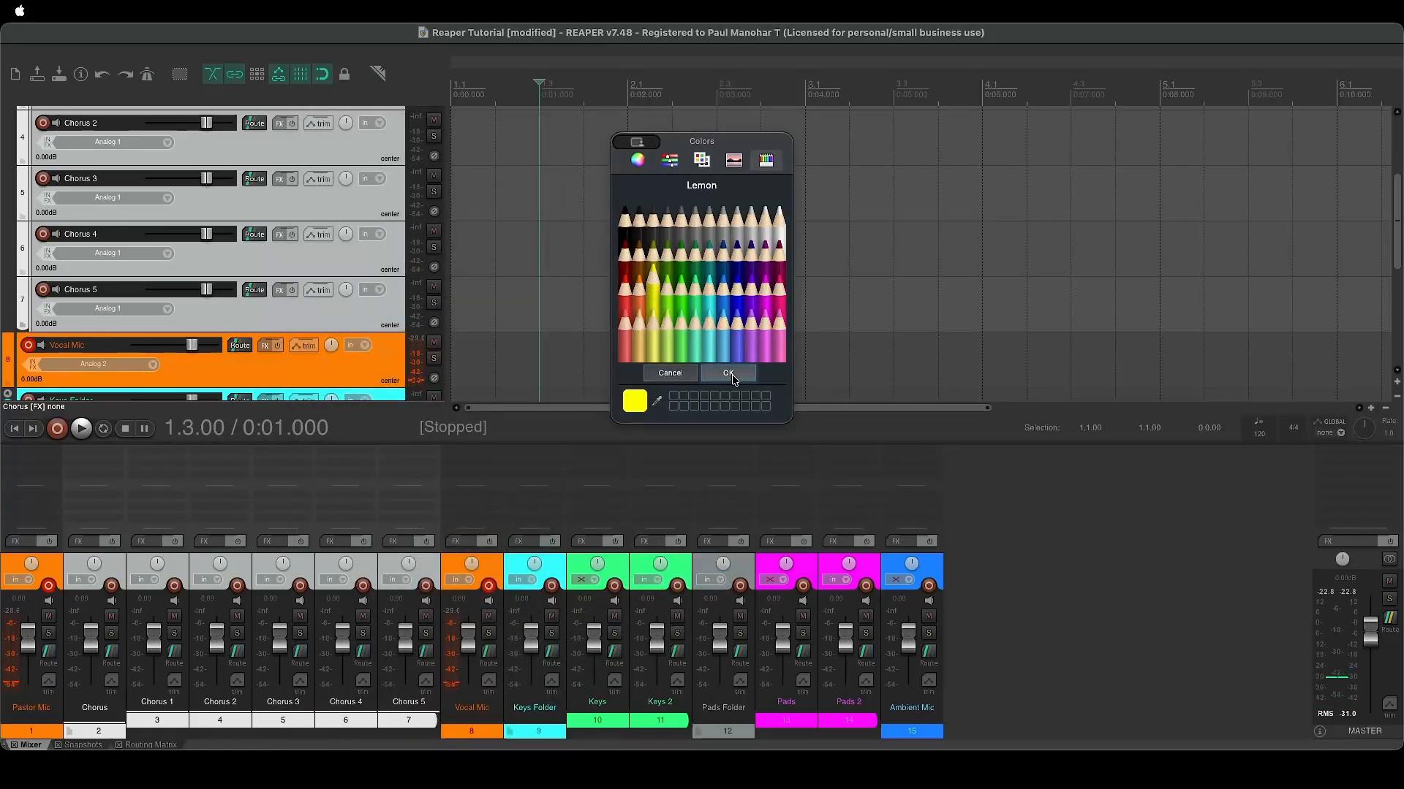
{"action": "left_click", "coordinate": [729, 373]}
{"action": "scroll", "coordinate": [282, 262], "scroll_direction": "up", "scroll_amount": 4}
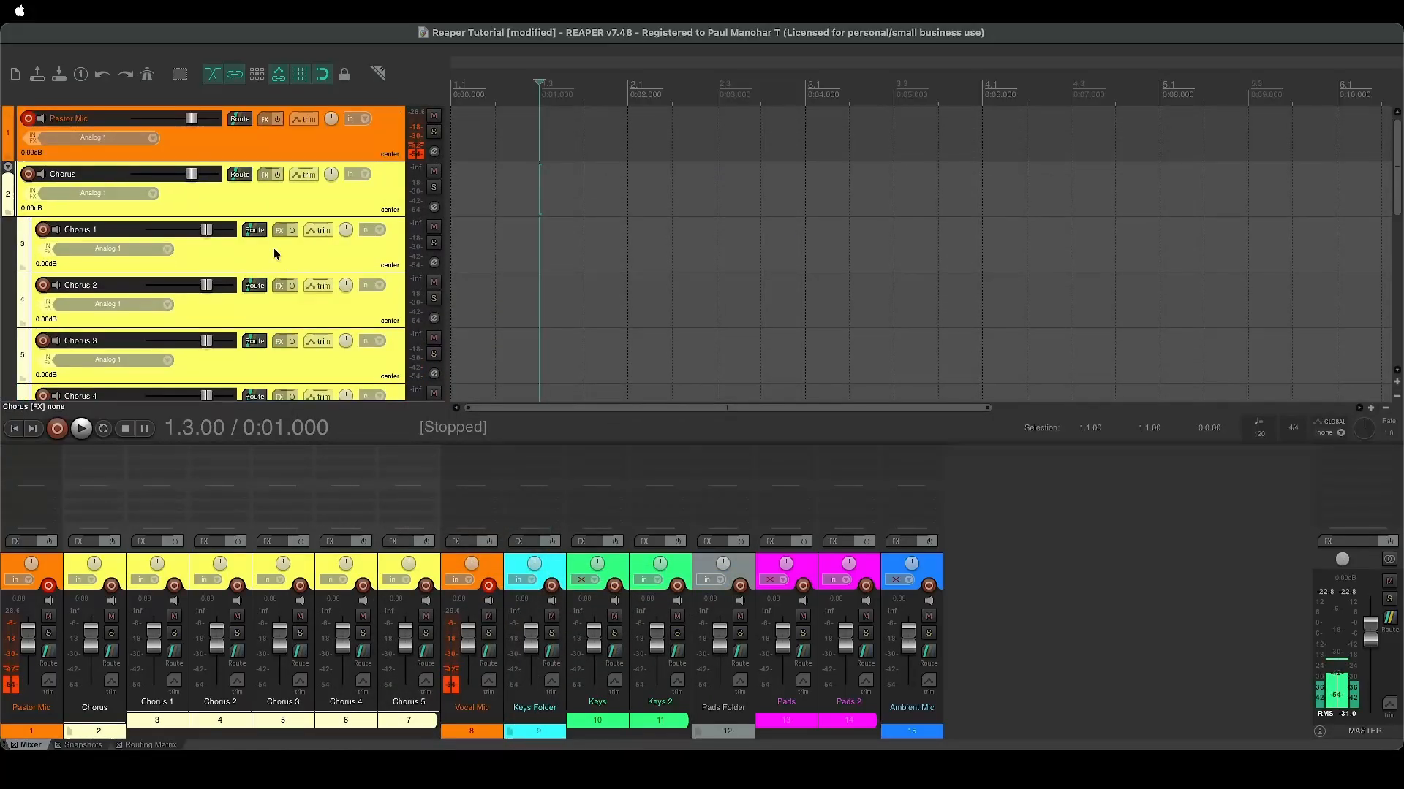
{"action": "left_click", "coordinate": [7, 168]}
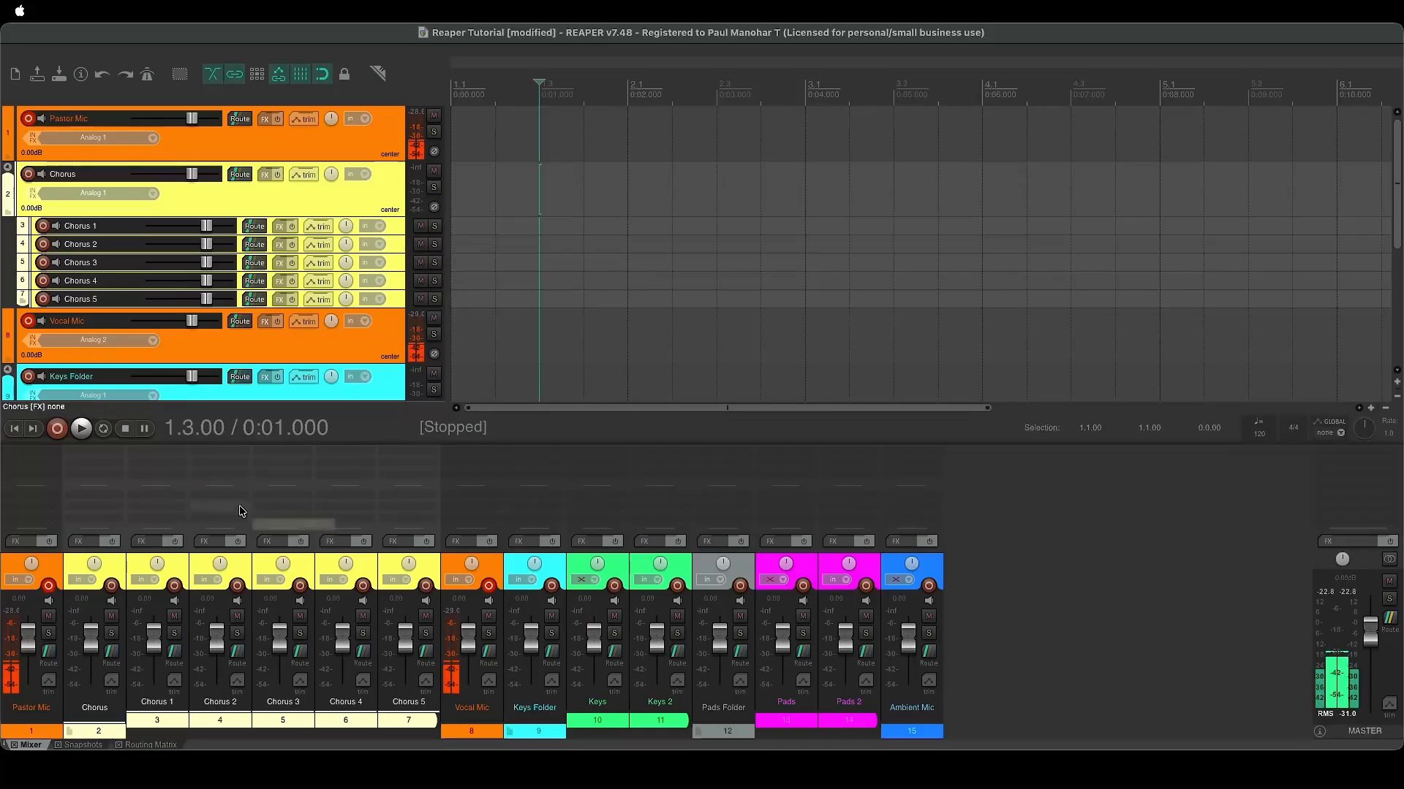
Turn off the parent send of Chorus 1 and add a send from it to the Chorus folder track
{"action": "left_click", "coordinate": [254, 227]}
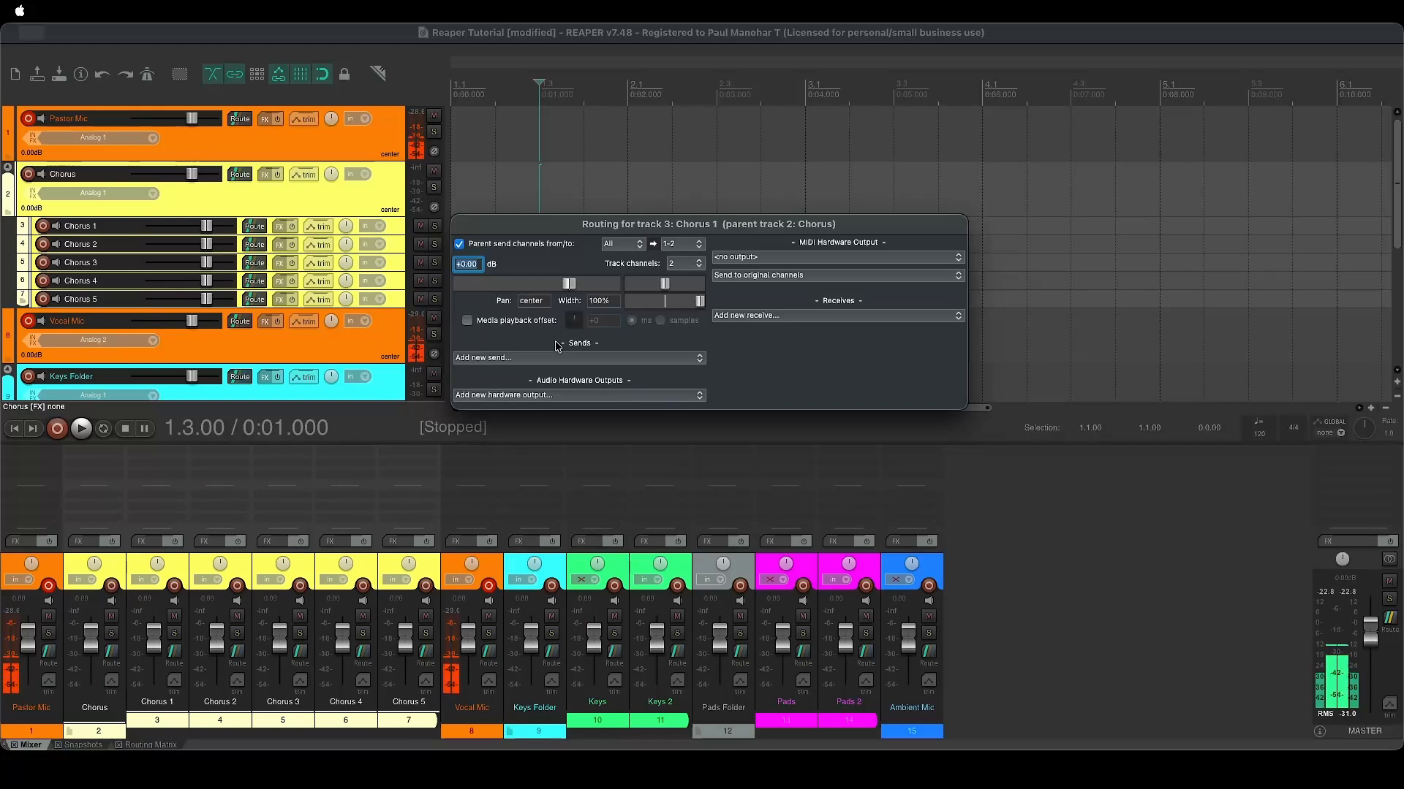
{"action": "left_click", "coordinate": [459, 244]}
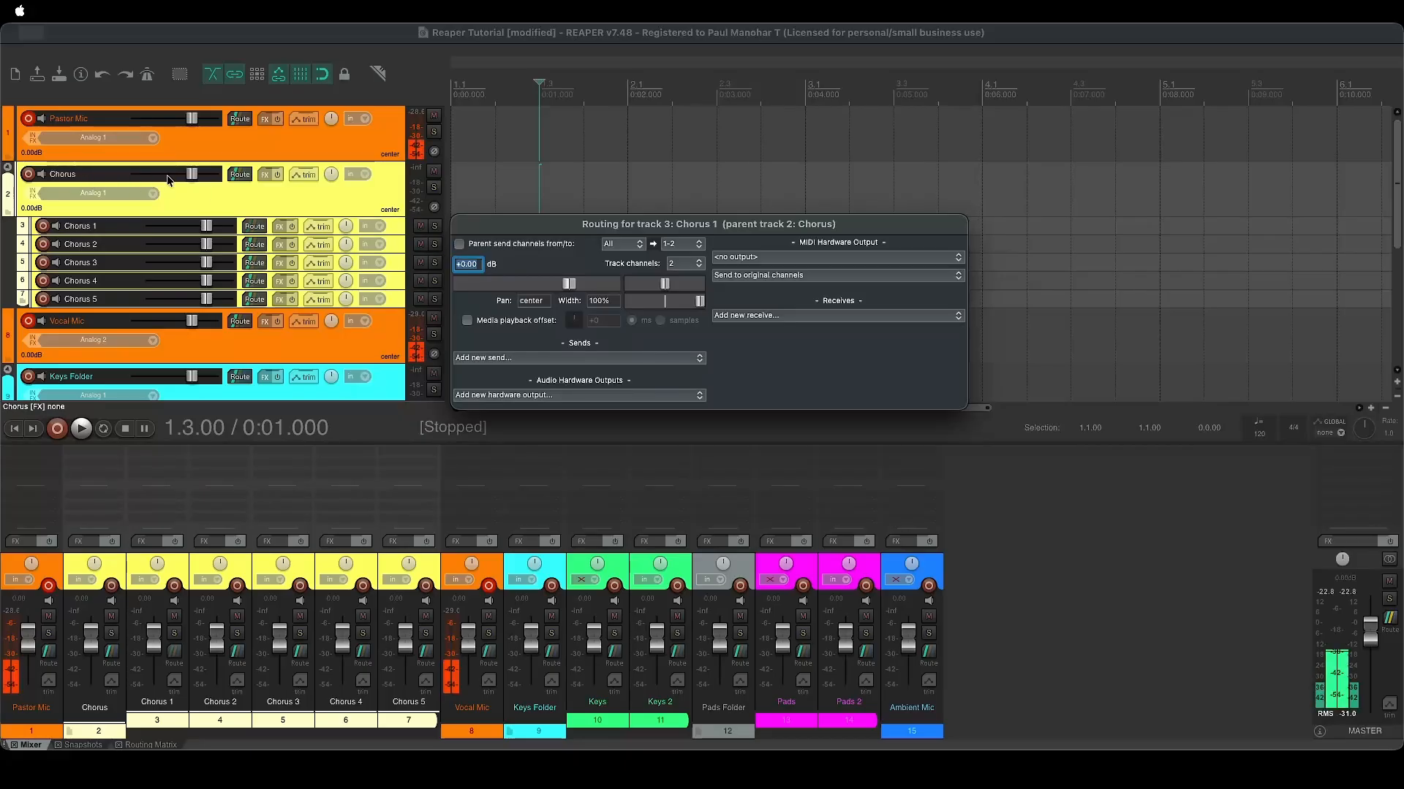
{"action": "left_click", "coordinate": [619, 363]}
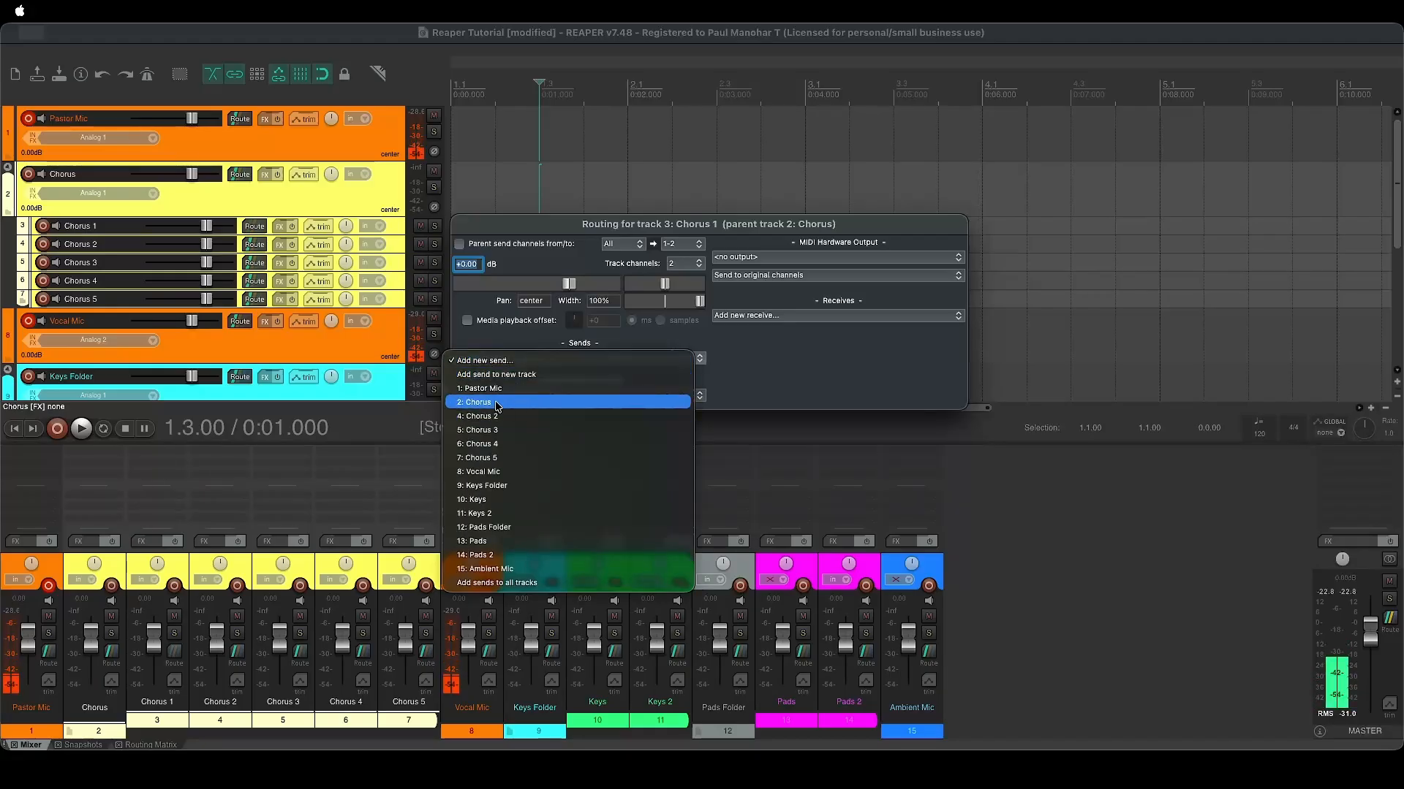
{"action": "left_click", "coordinate": [486, 403]}
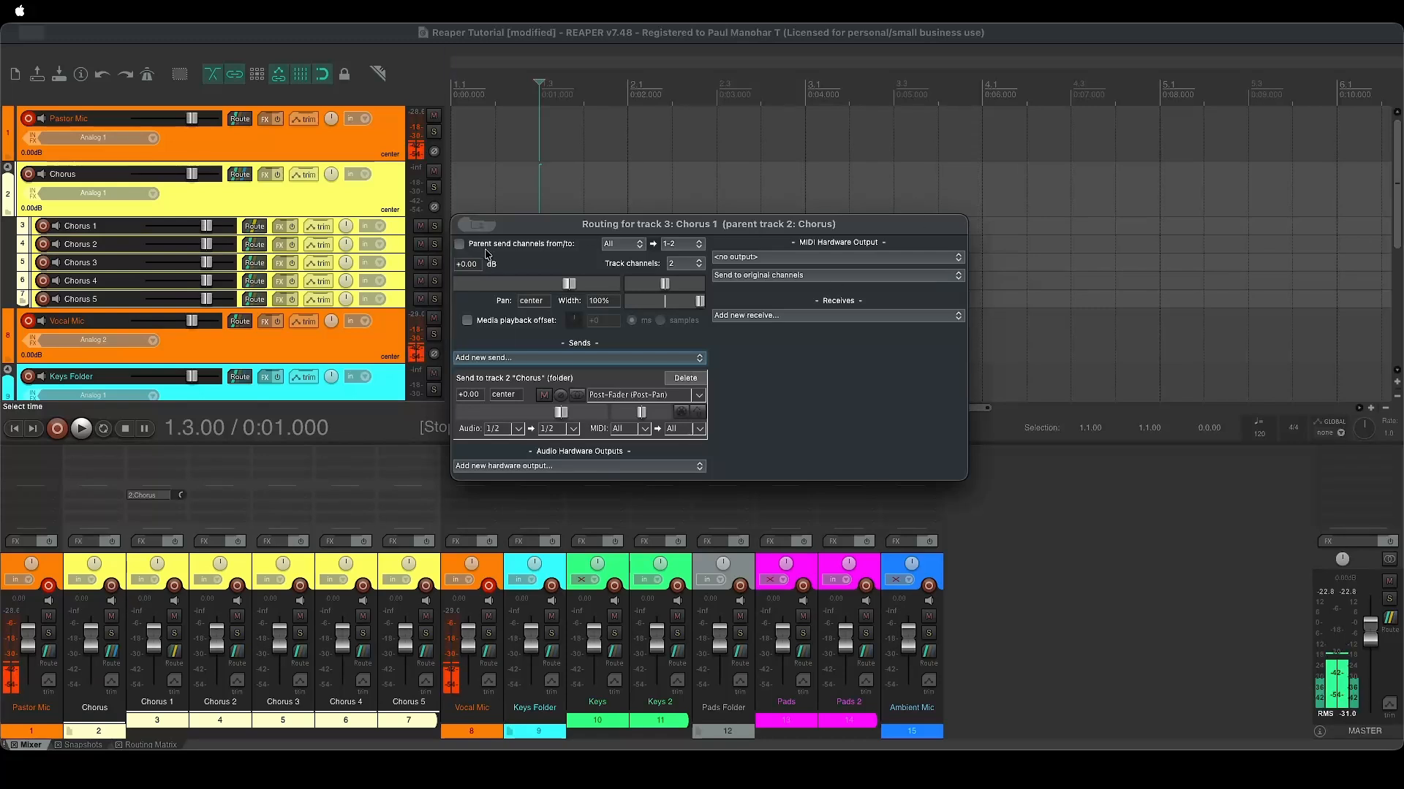
{"action": "left_click", "coordinate": [1009, 479]}
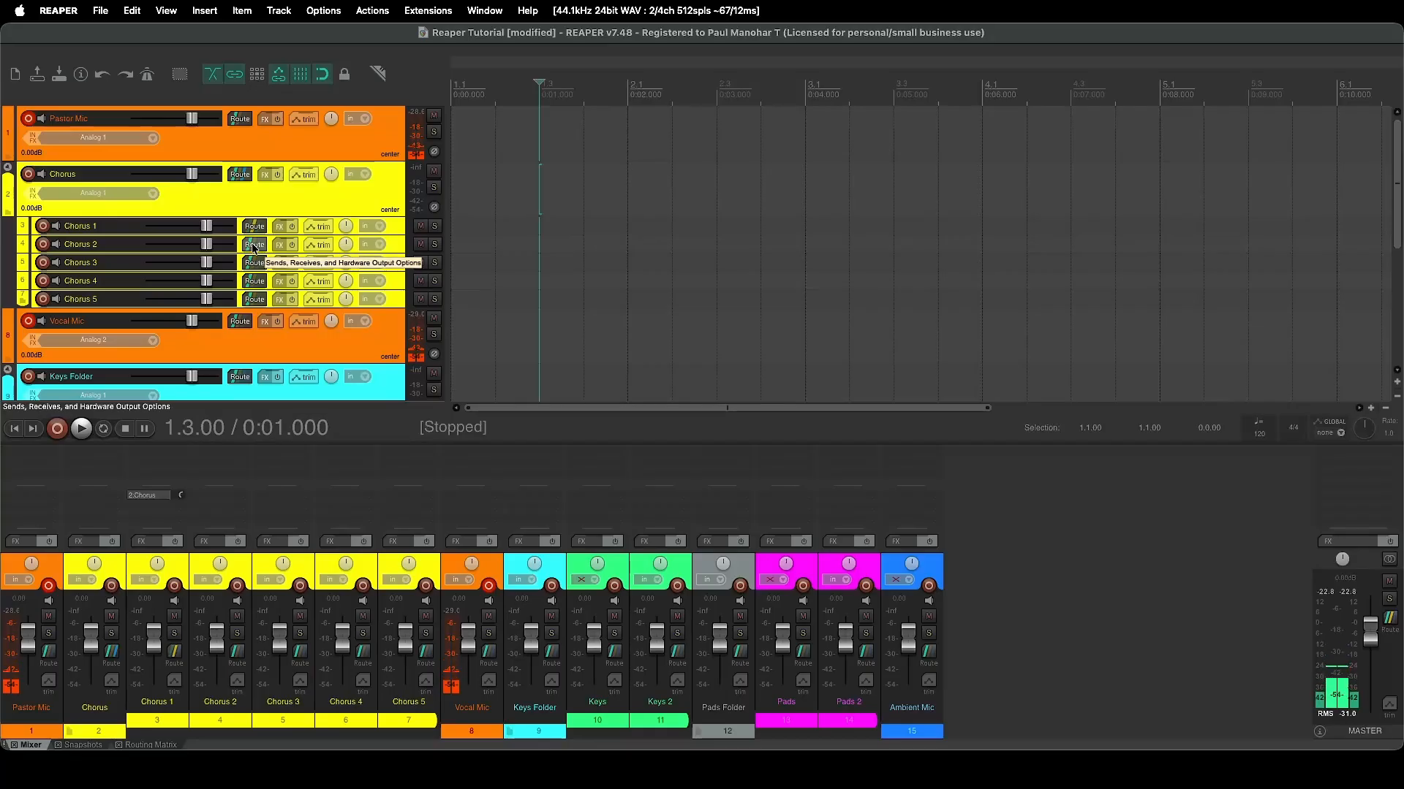
Add a send from Chorus 2 to the Chorus folder track and turn off its parent send
{"action": "left_click", "coordinate": [254, 244]}
{"action": "left_click", "coordinate": [515, 375]}
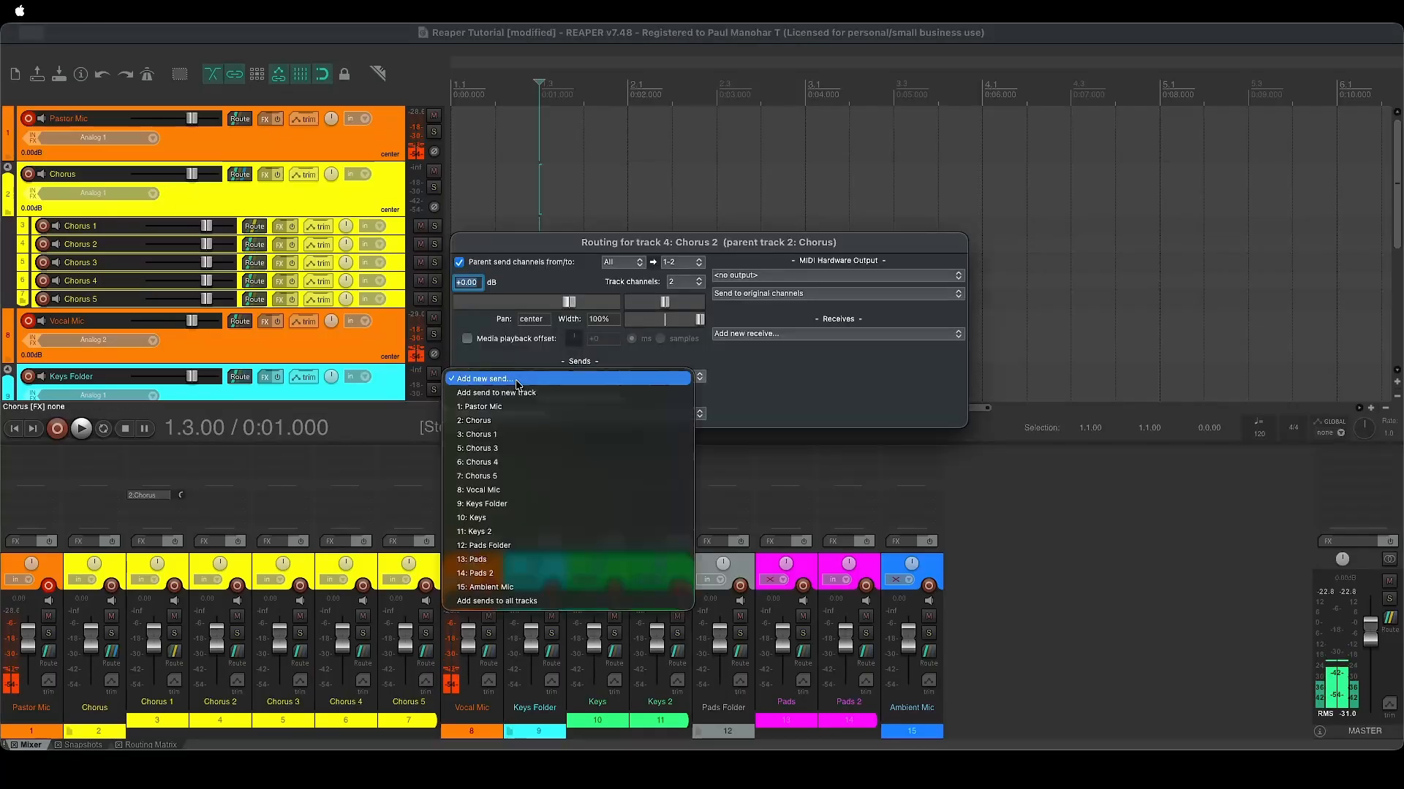
{"action": "left_click", "coordinate": [515, 417]}
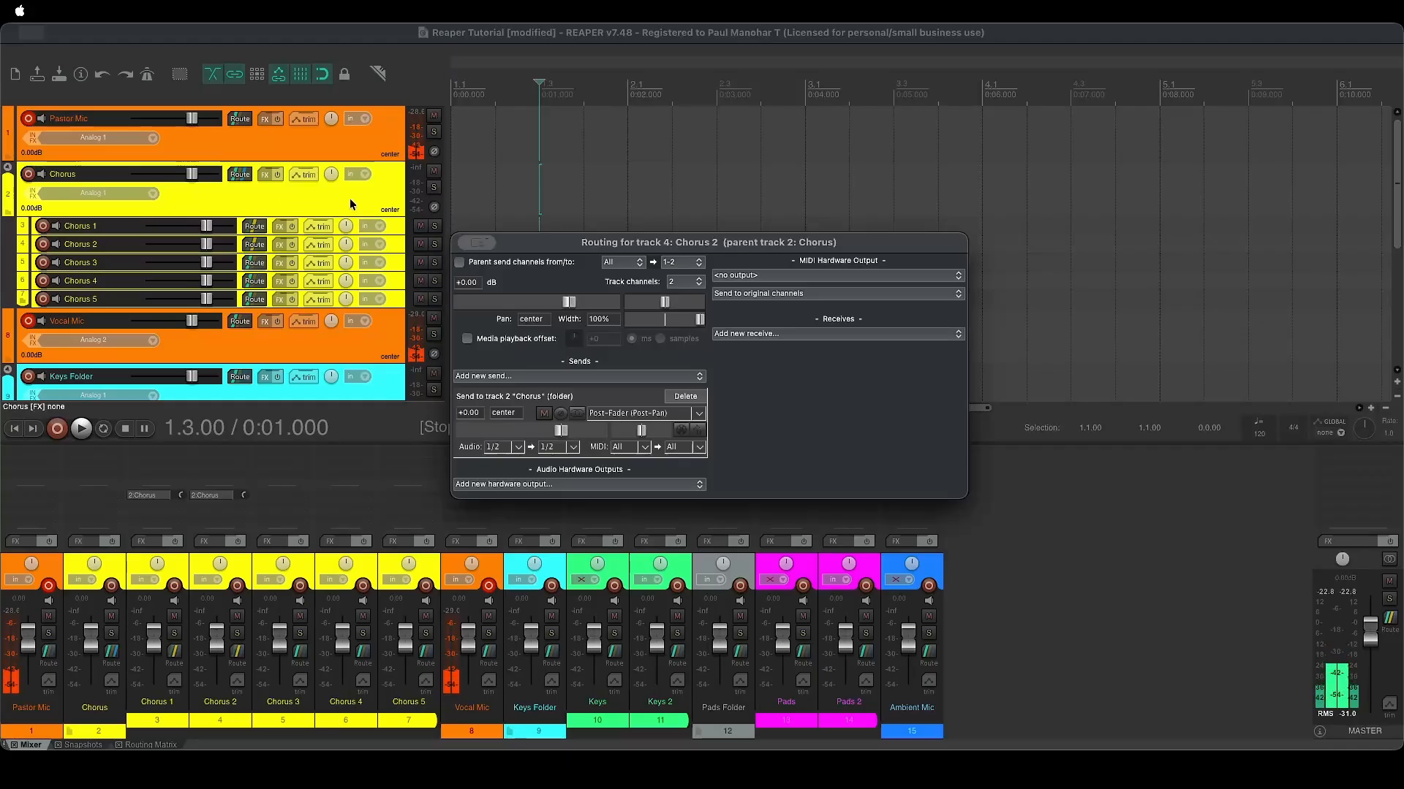
{"action": "left_click", "coordinate": [376, 198]}
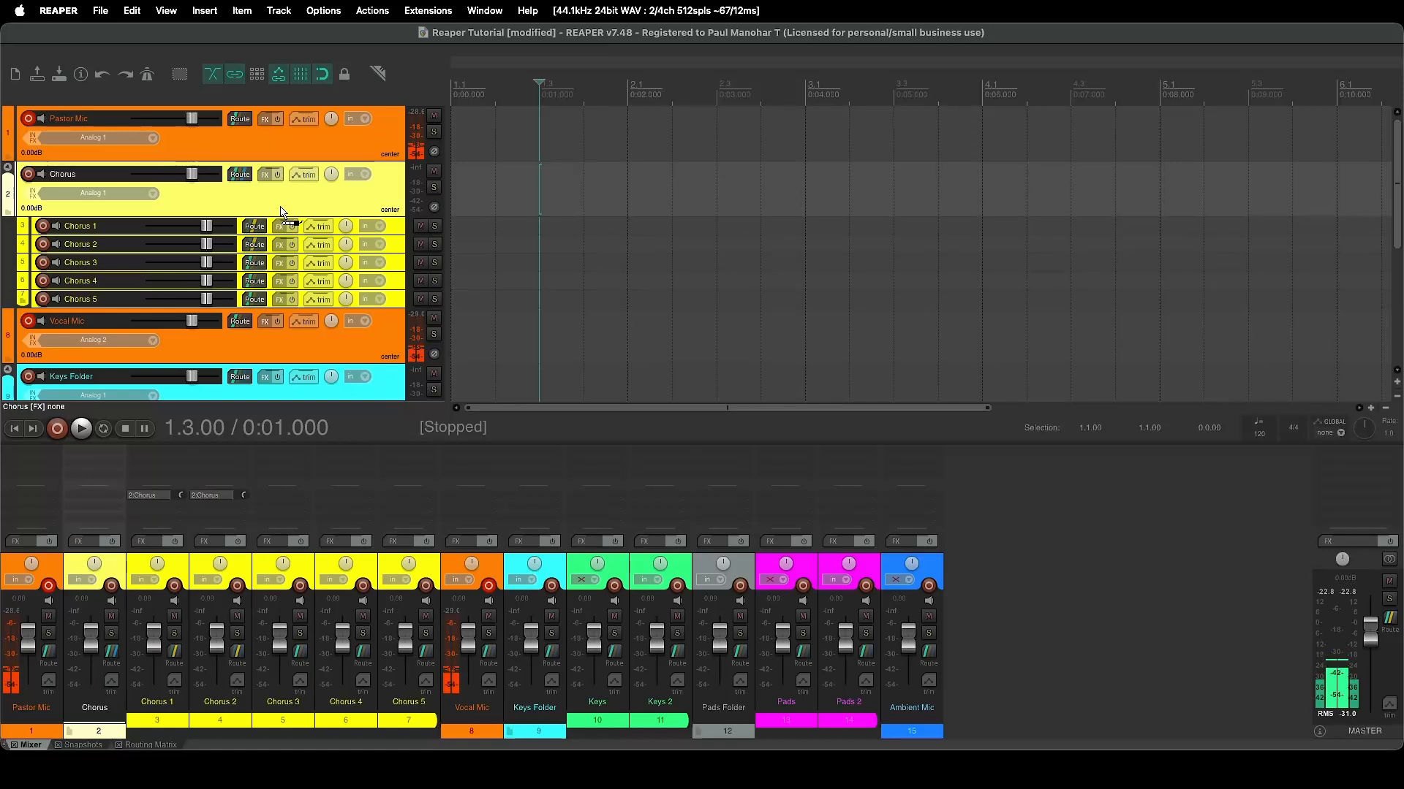
Create sends from Chorus 3, Chorus 4 and Chorus 5 directly to the Chorus folder track
{"action": "left_click_drag", "start_coordinate": [281, 212], "coordinate": [282, 214]}
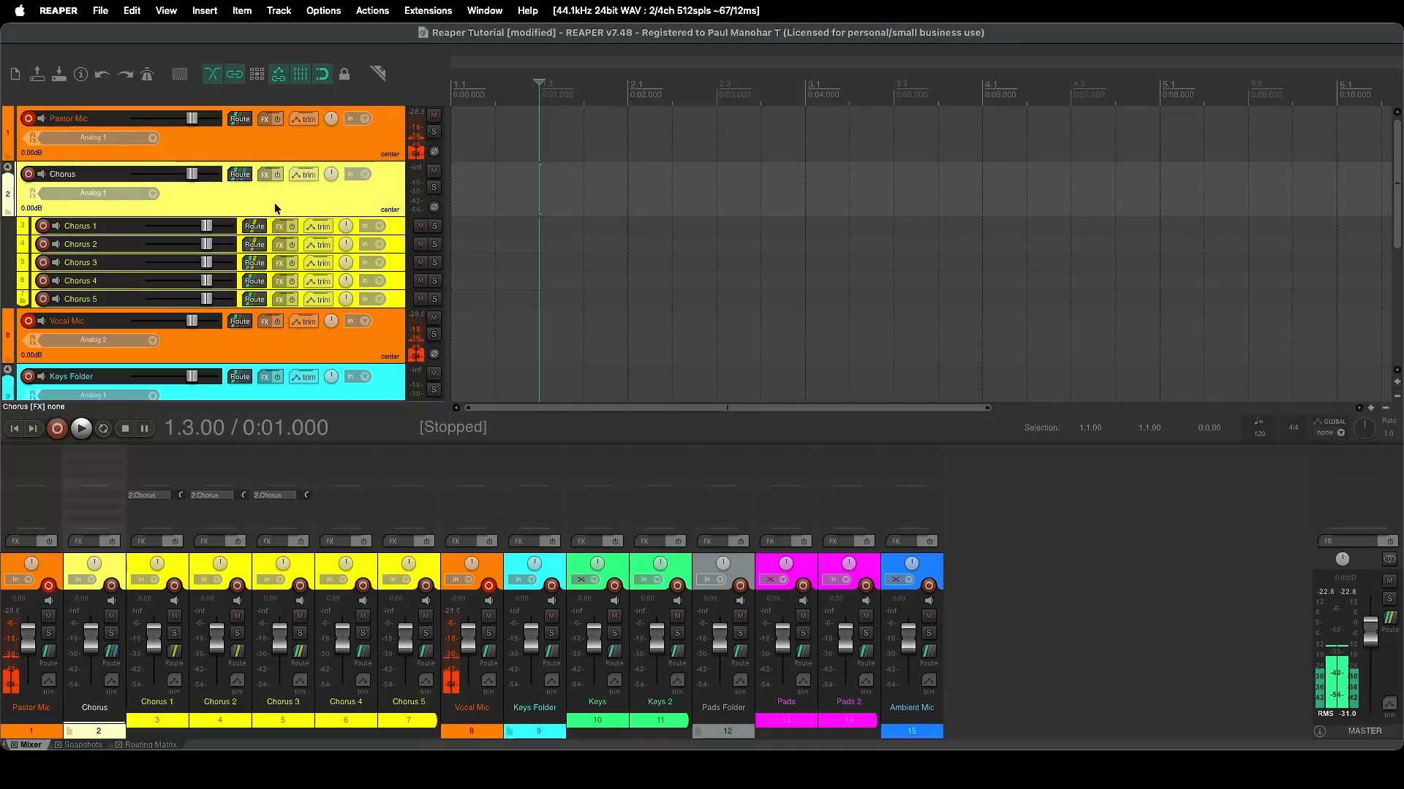
{"action": "left_click_drag", "start_coordinate": [260, 283], "coordinate": [313, 210]}
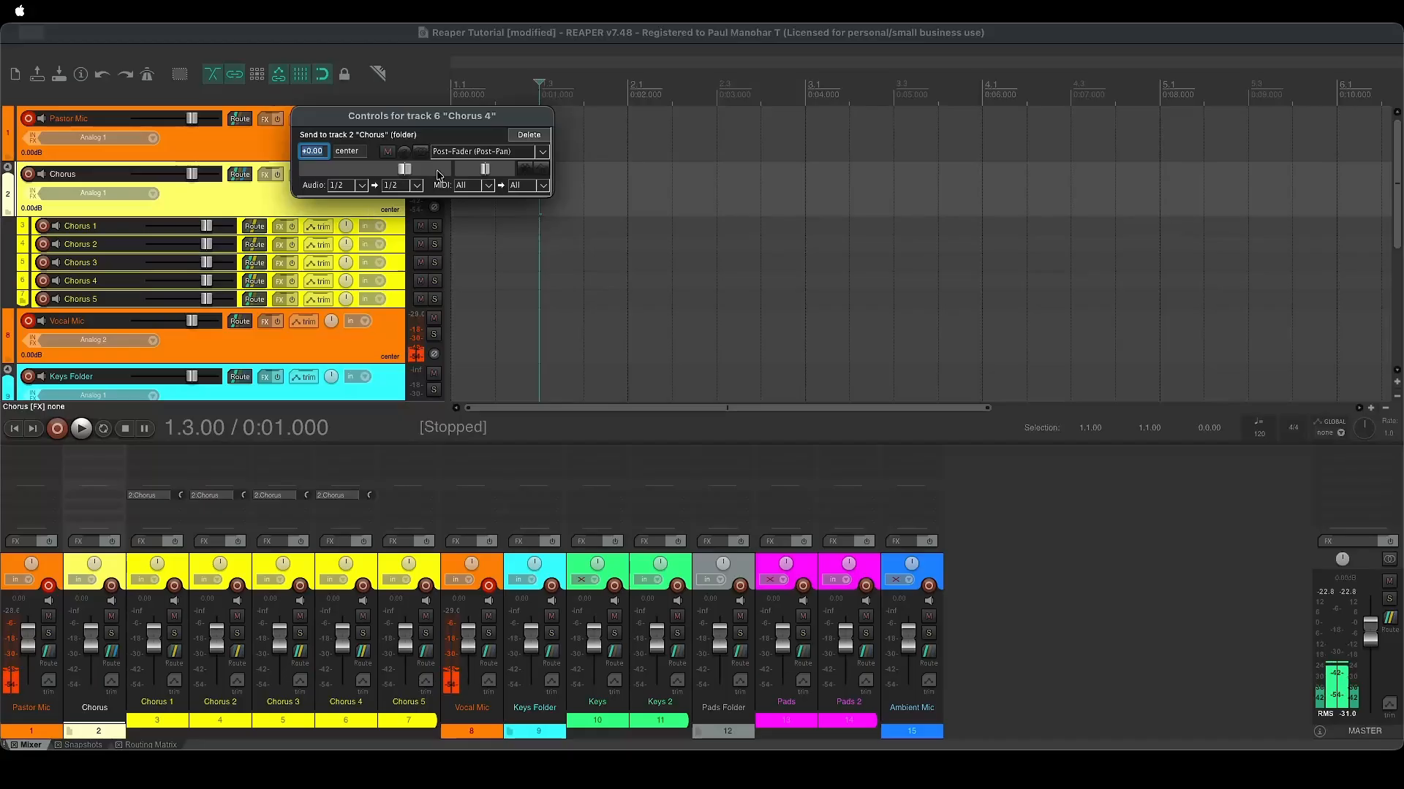
{"action": "left_click_drag", "start_coordinate": [254, 299], "coordinate": [308, 196]}
{"action": "left_click", "coordinate": [272, 212]}
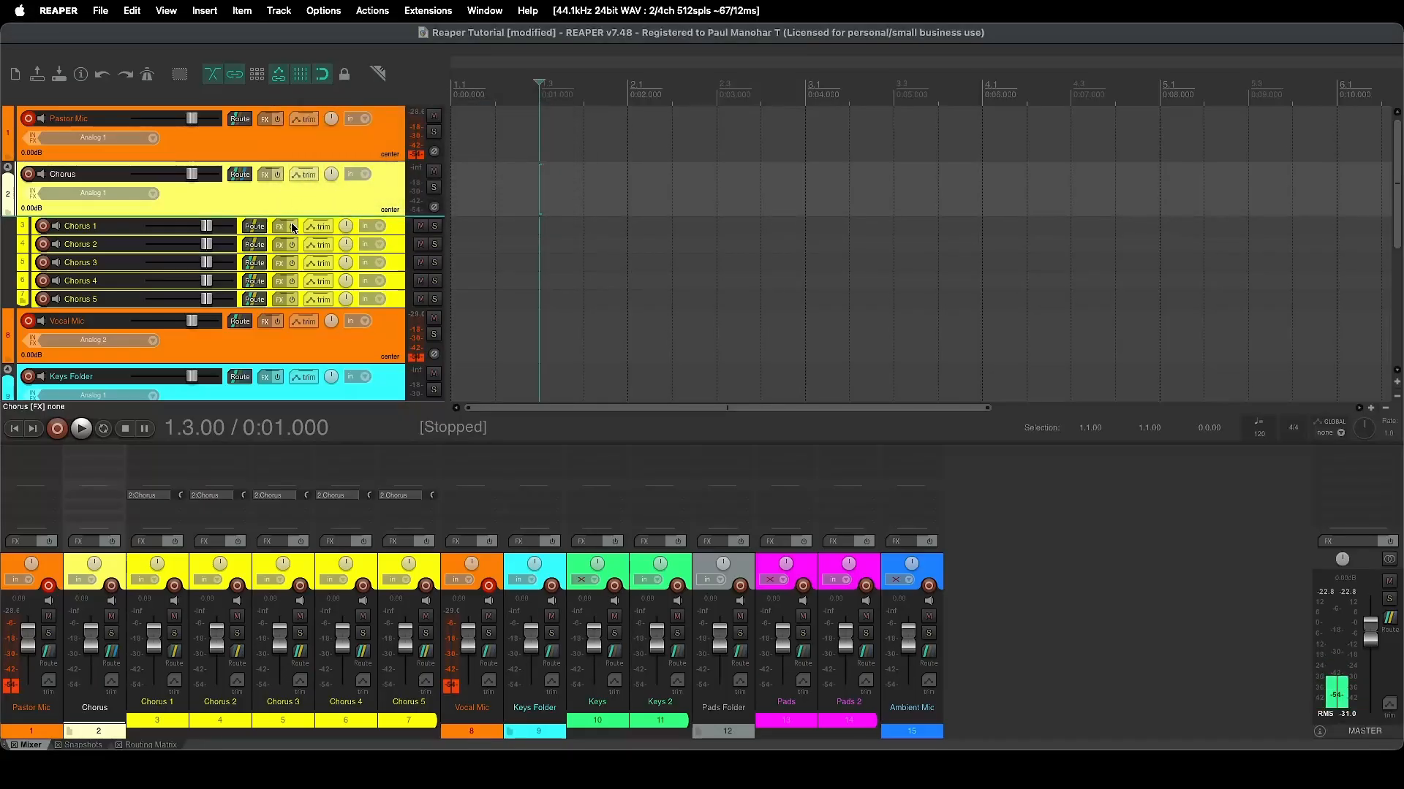
Turn off the parent send of Chorus 3, Chorus 5 and Chorus 4
{"action": "left_click", "coordinate": [255, 264]}
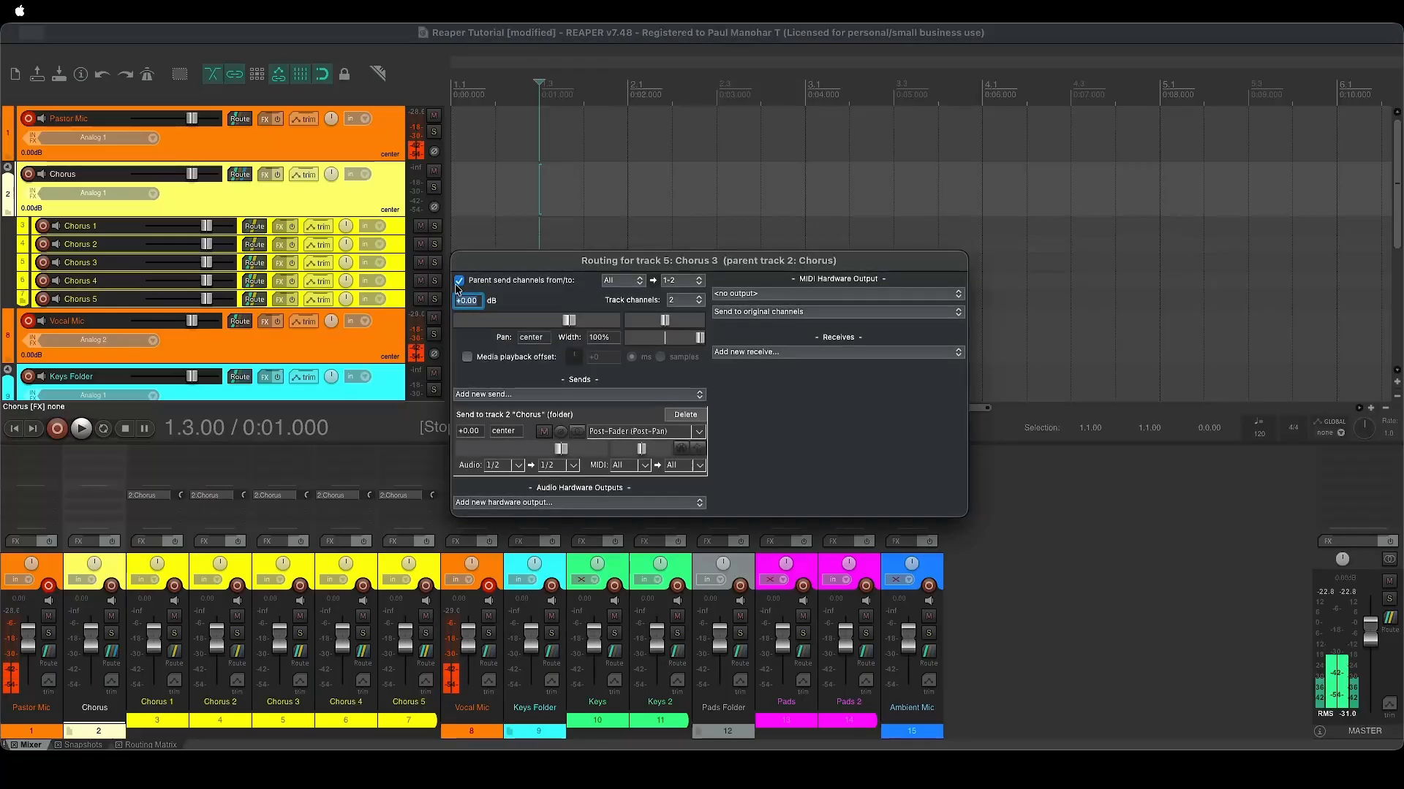
{"action": "left_click", "coordinate": [254, 299]}
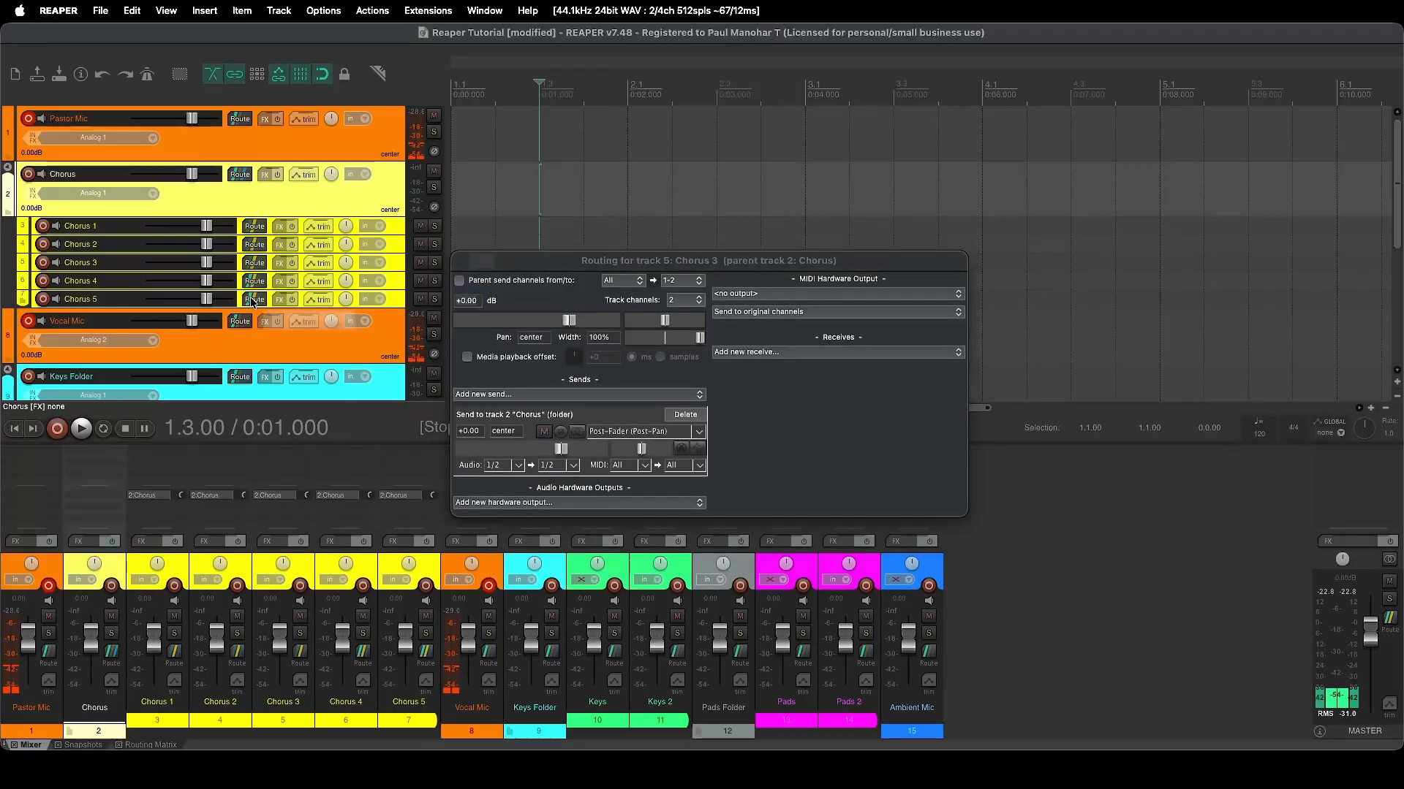
{"action": "left_click", "coordinate": [460, 317]}
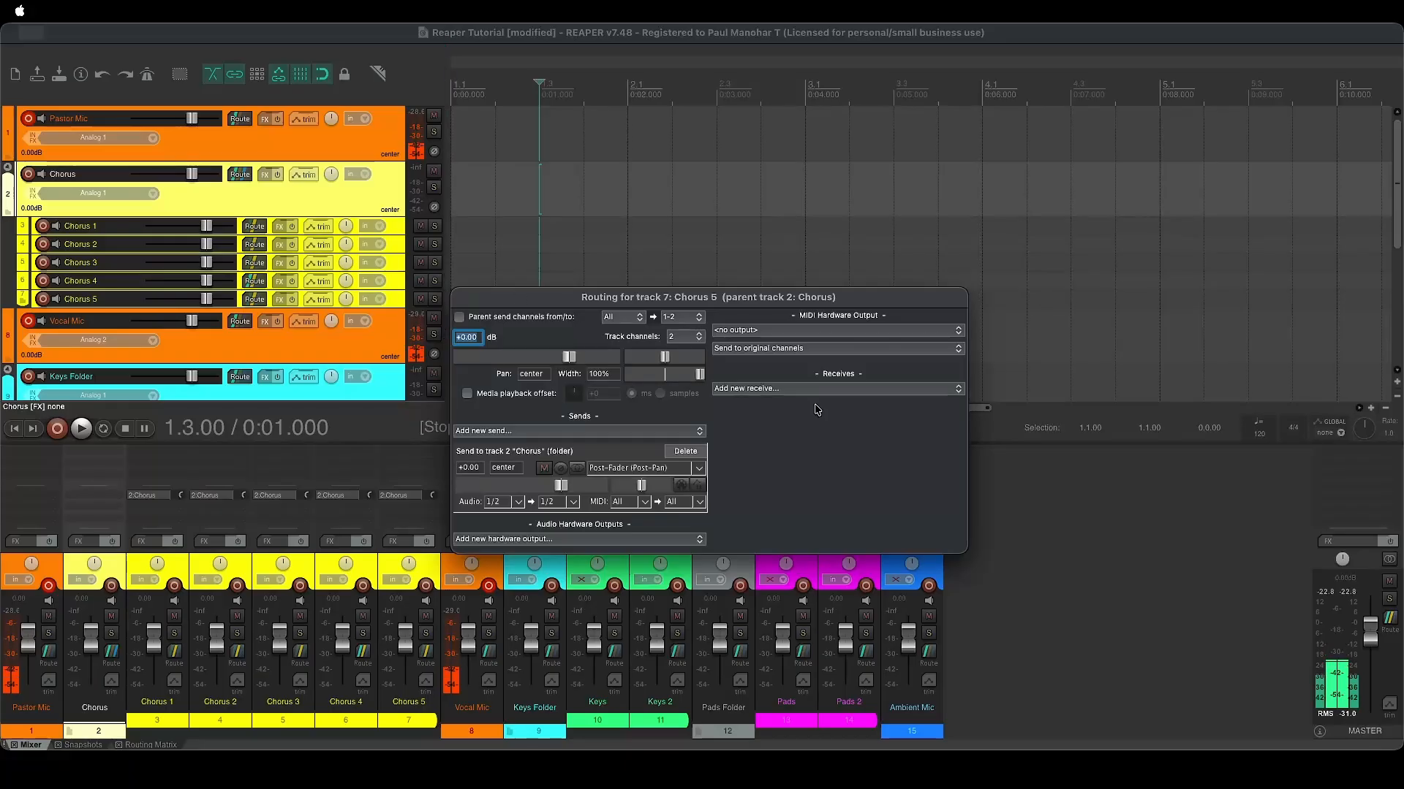
{"action": "left_click", "coordinate": [1049, 510]}
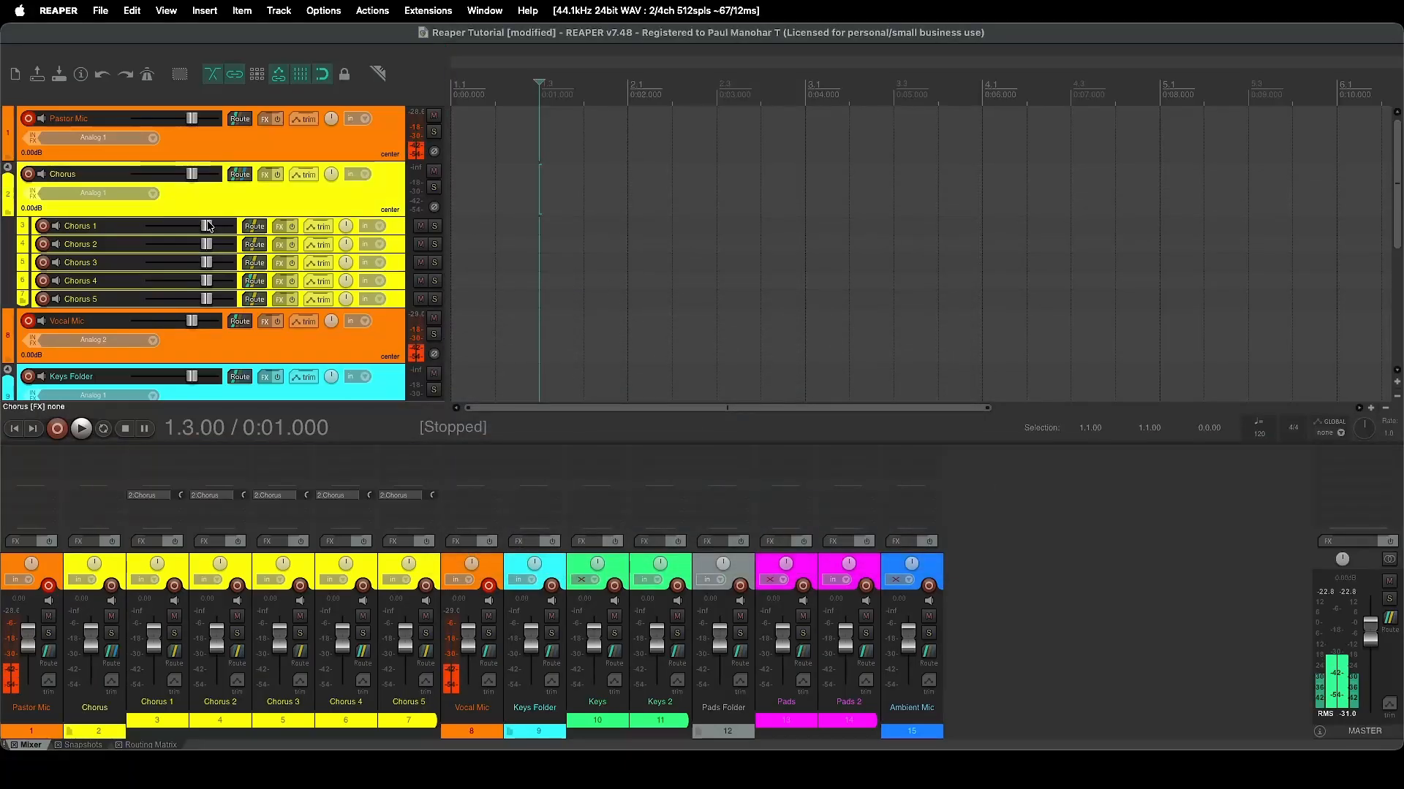
{"action": "left_click", "coordinate": [265, 281]}
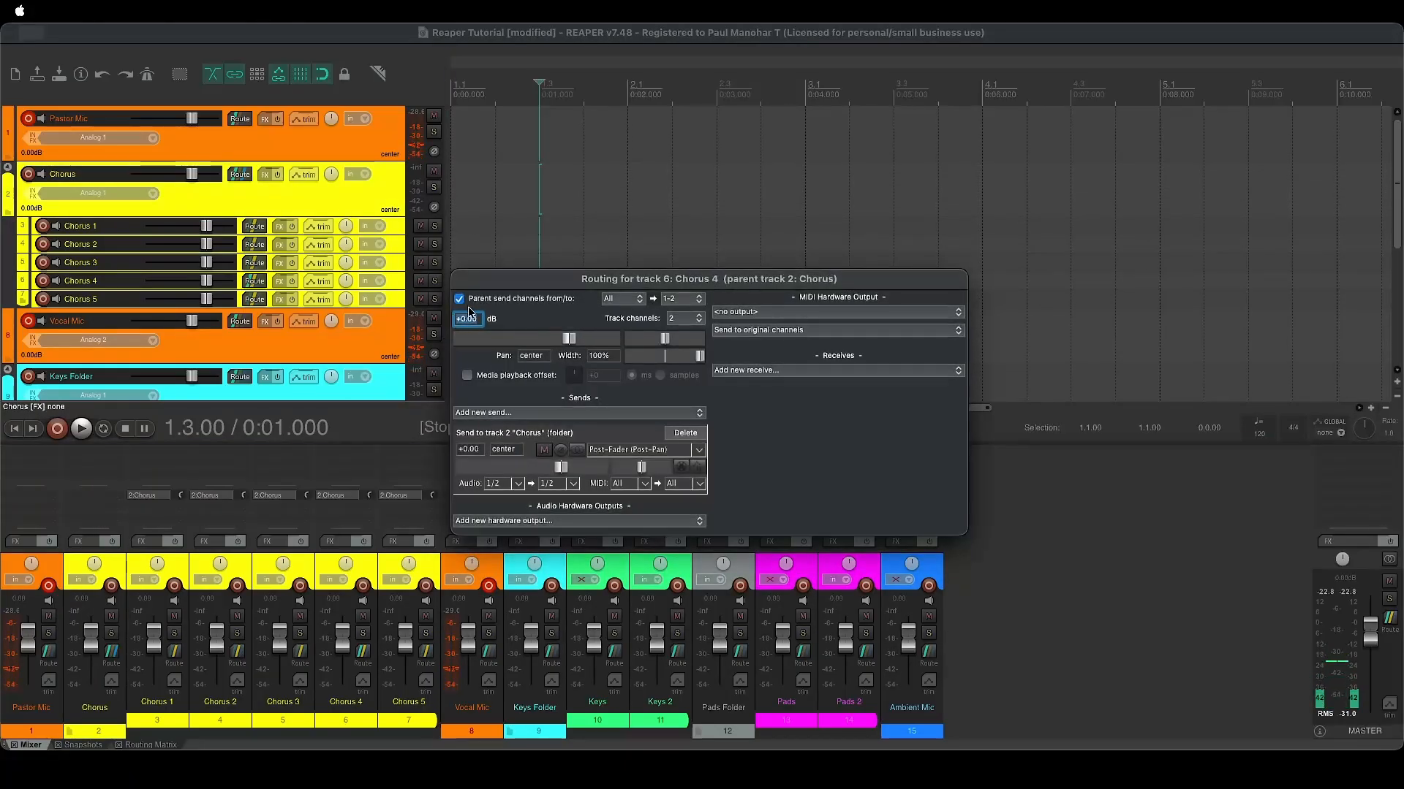
{"action": "left_click", "coordinate": [322, 209]}
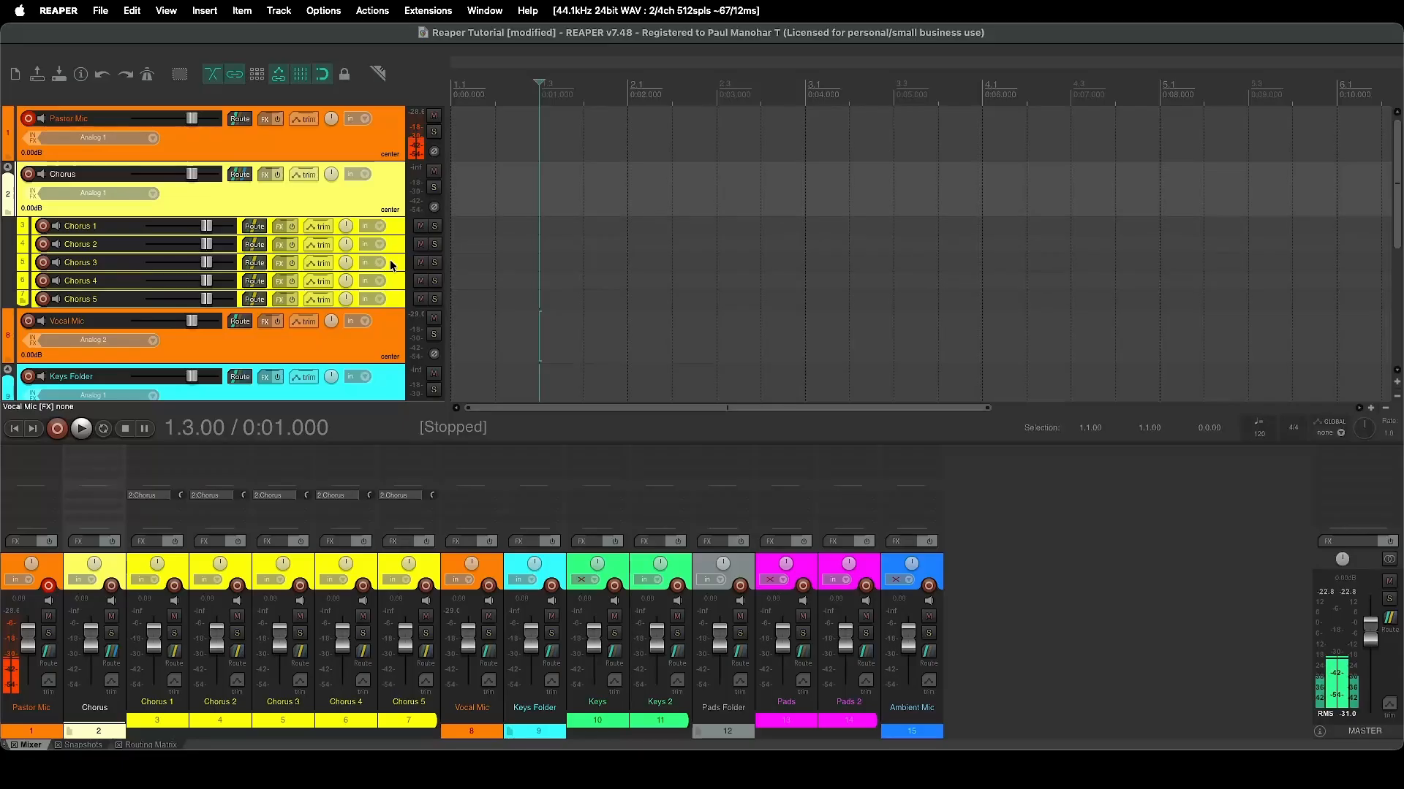
Examine the Chorus folder track's routing for its receives from the child tracks and its master send
{"action": "left_click_drag", "start_coordinate": [156, 310], "coordinate": [163, 247]}
{"action": "left_click", "coordinate": [241, 174]}
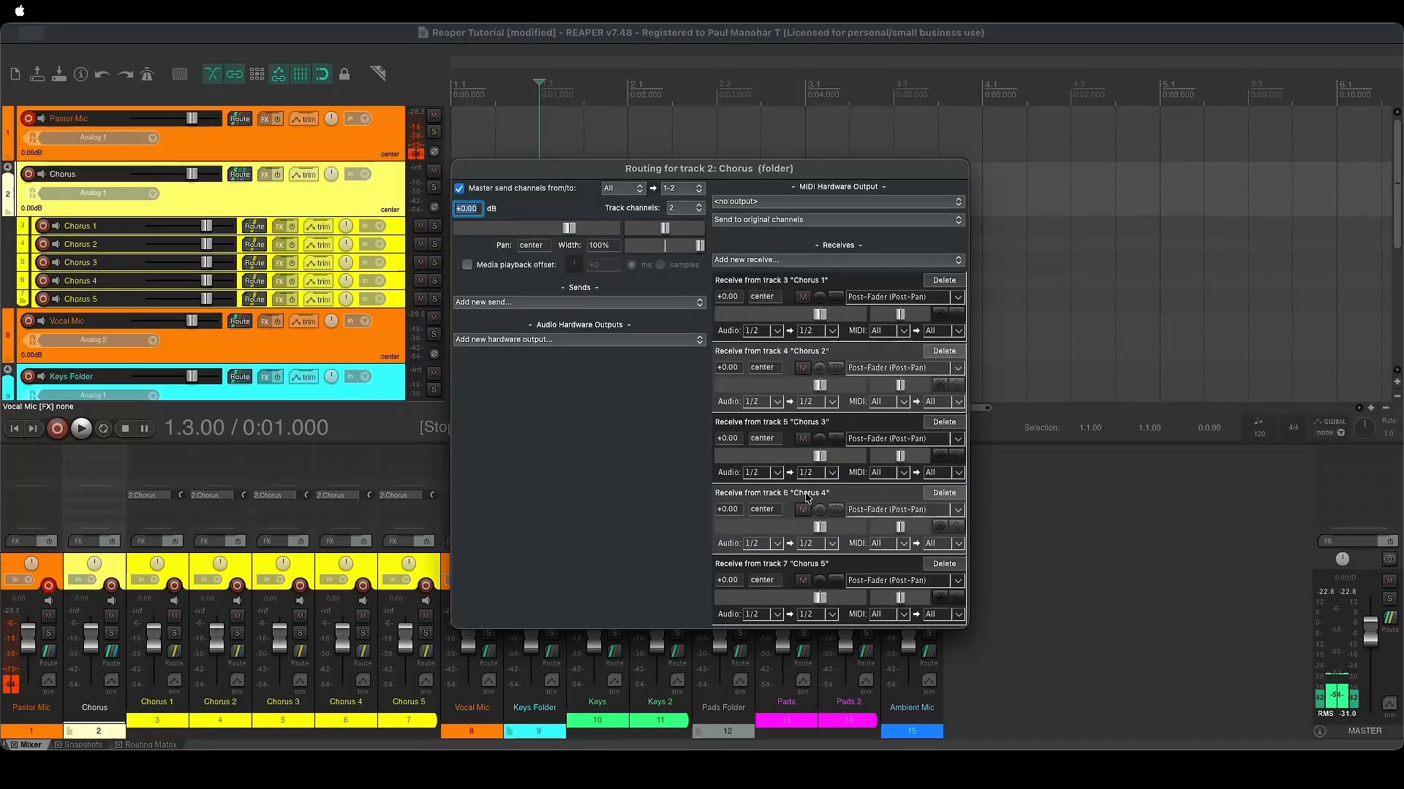
{"action": "key", "text": "Escape"}
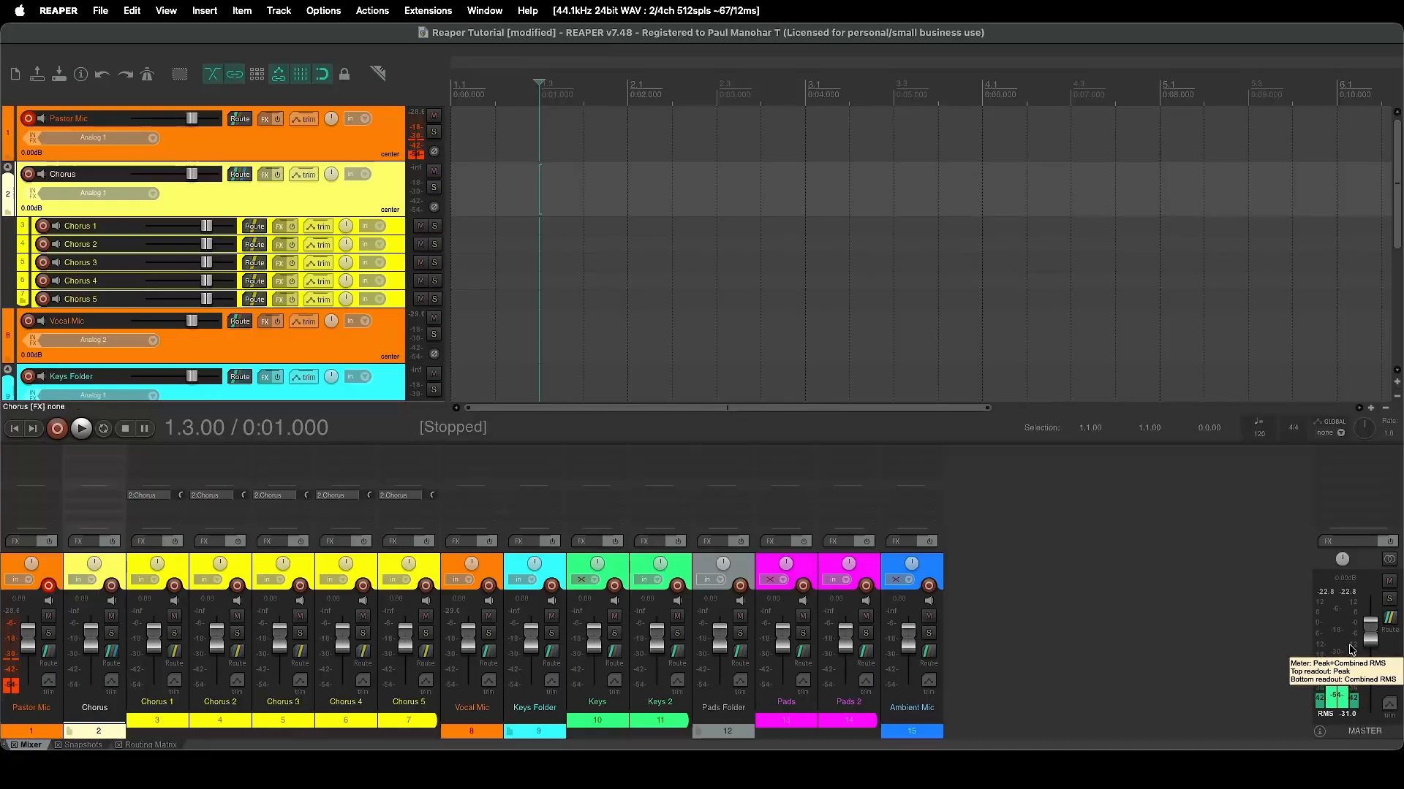
Display the routing matrix and enlarge its area to check the sends of all tracks
{"action": "left_click", "coordinate": [154, 745]}
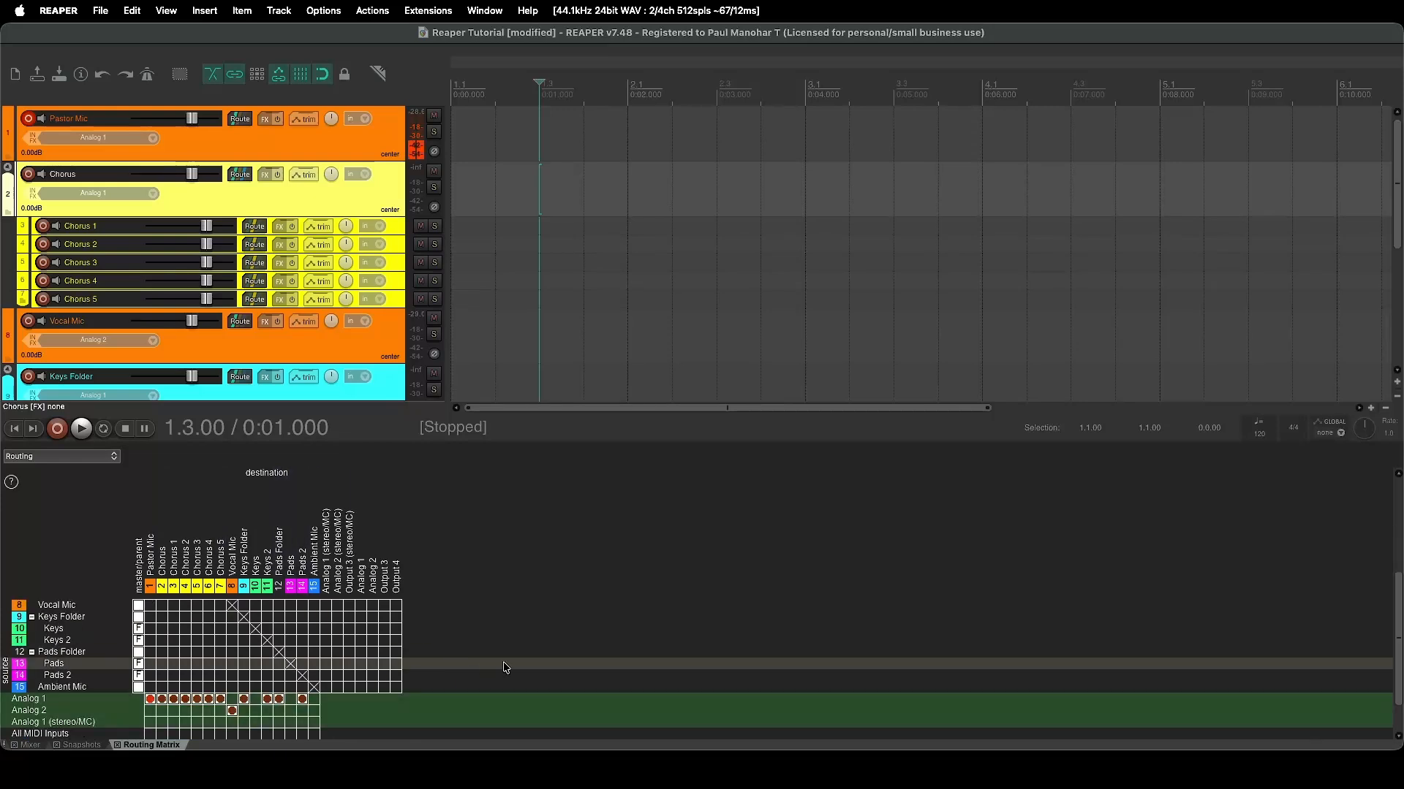
{"action": "left_click_drag", "start_coordinate": [373, 443], "coordinate": [390, 341]}
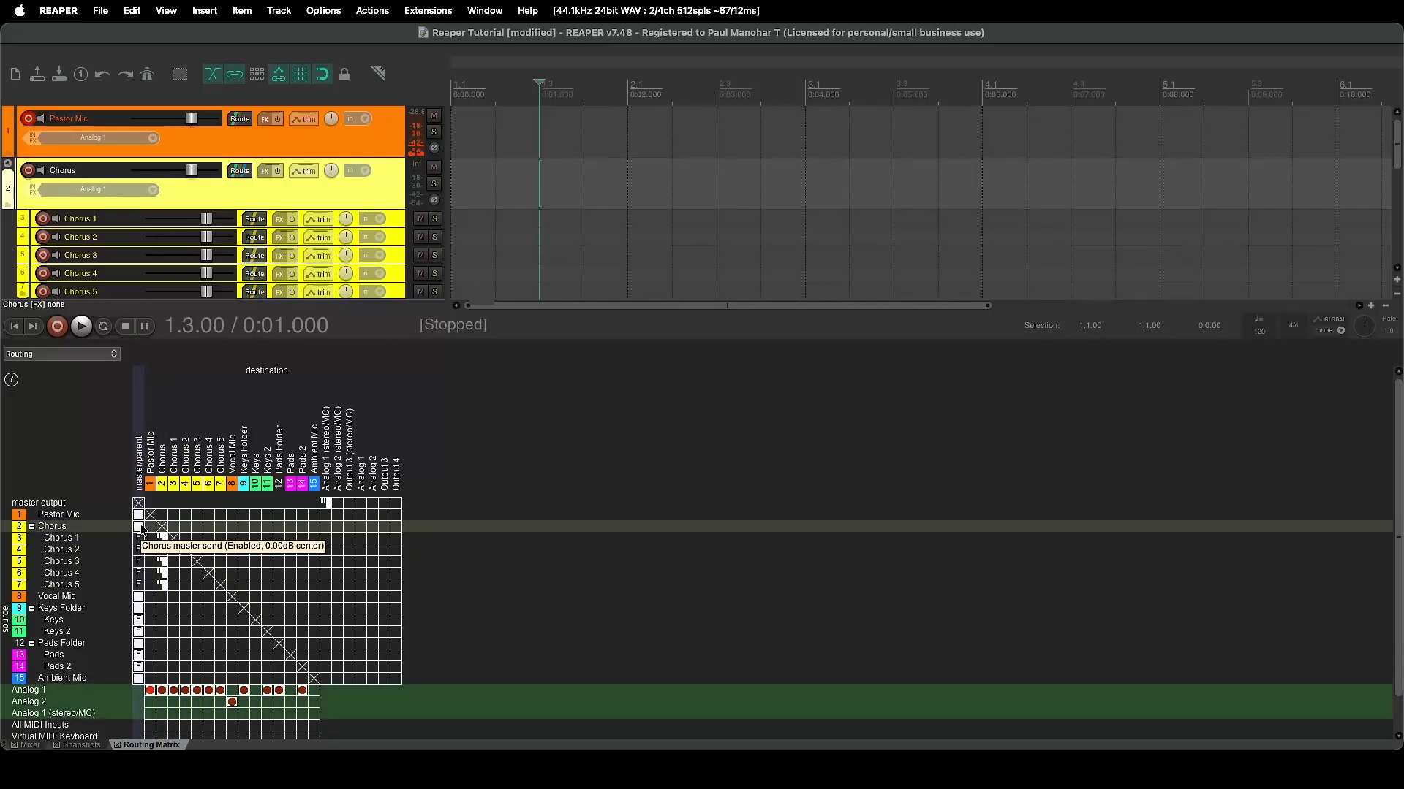
Rename the Chorus folder track to Chorus Bus
{"action": "double_click", "coordinate": [99, 172]}
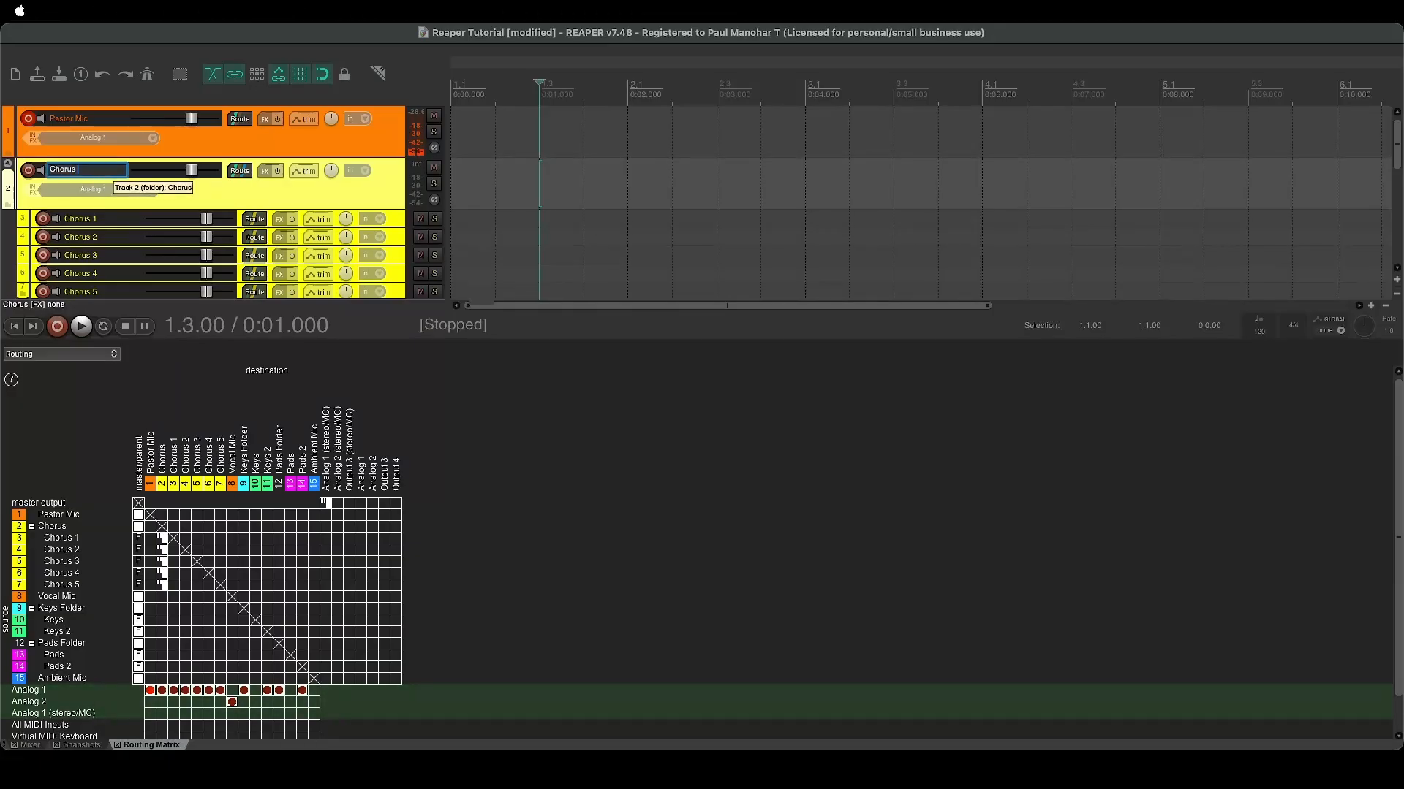
{"action": "type", "text": "Main"}
{"action": "key", "text": "BackSpace"}
{"action": "key", "text": "BackSpace"}
{"action": "type", "text": "Bus"}
{"action": "key", "text": "Return"}
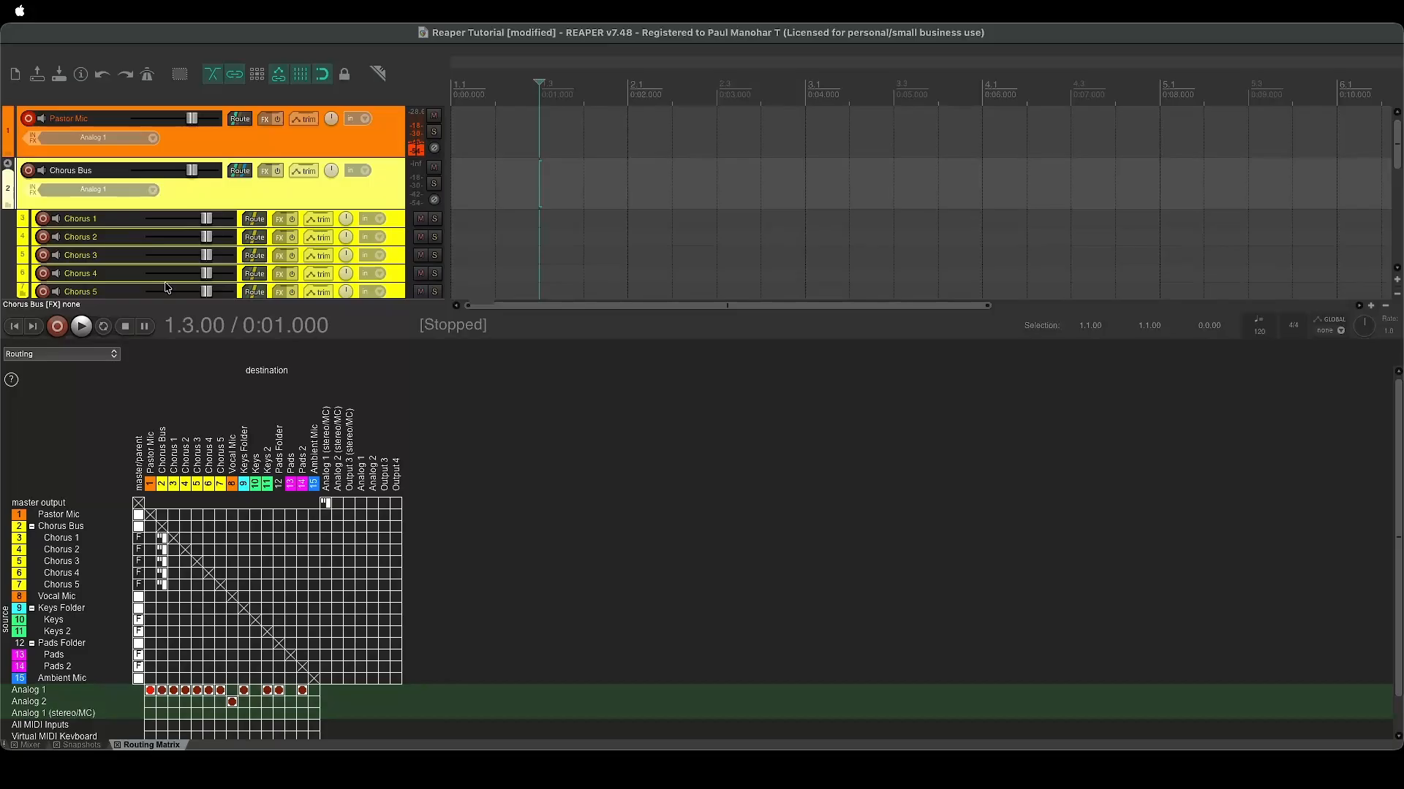
Display the mixer and set the Chorus 1 track's volume to -25 dB in its routing settings
{"action": "left_click", "coordinate": [26, 746]}
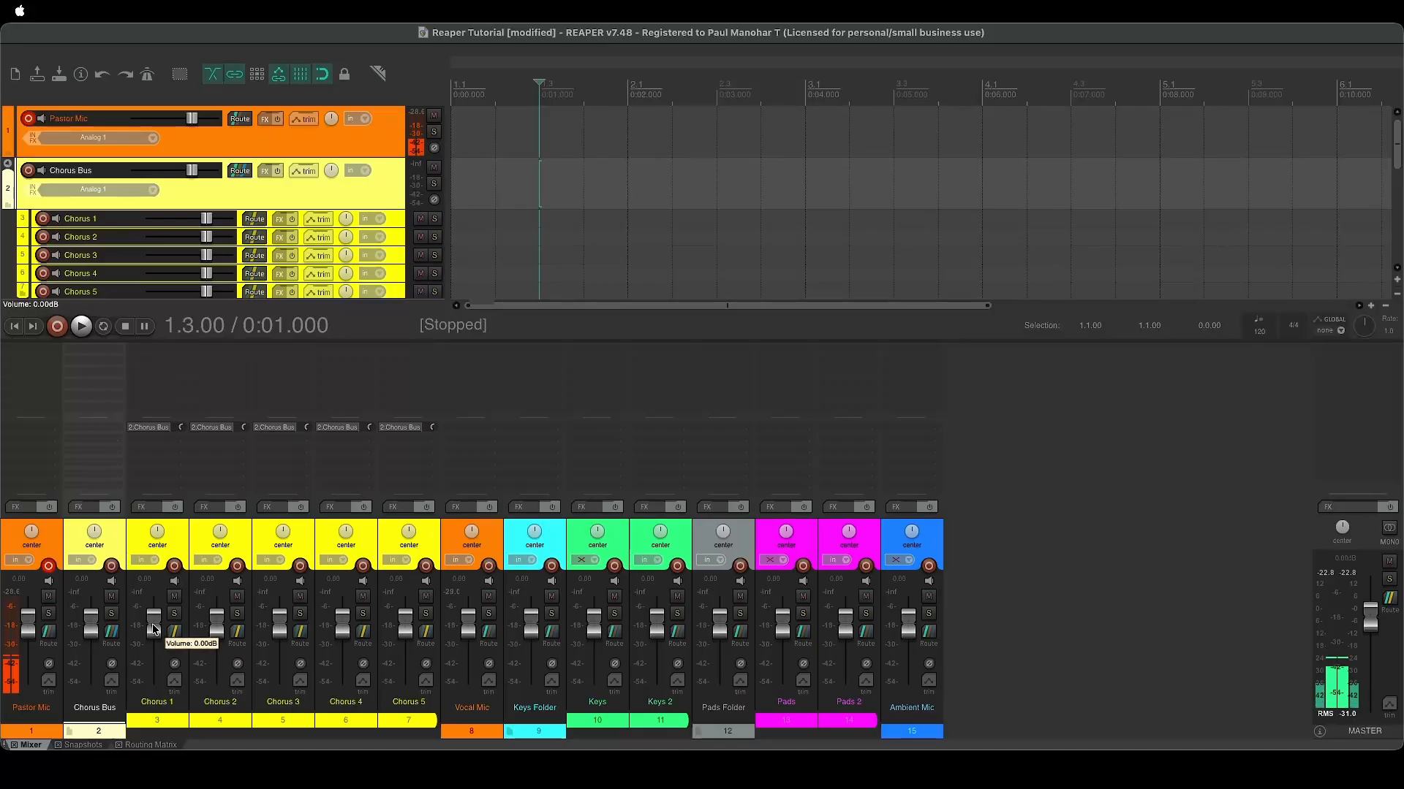
{"action": "left_click", "coordinate": [174, 632]}
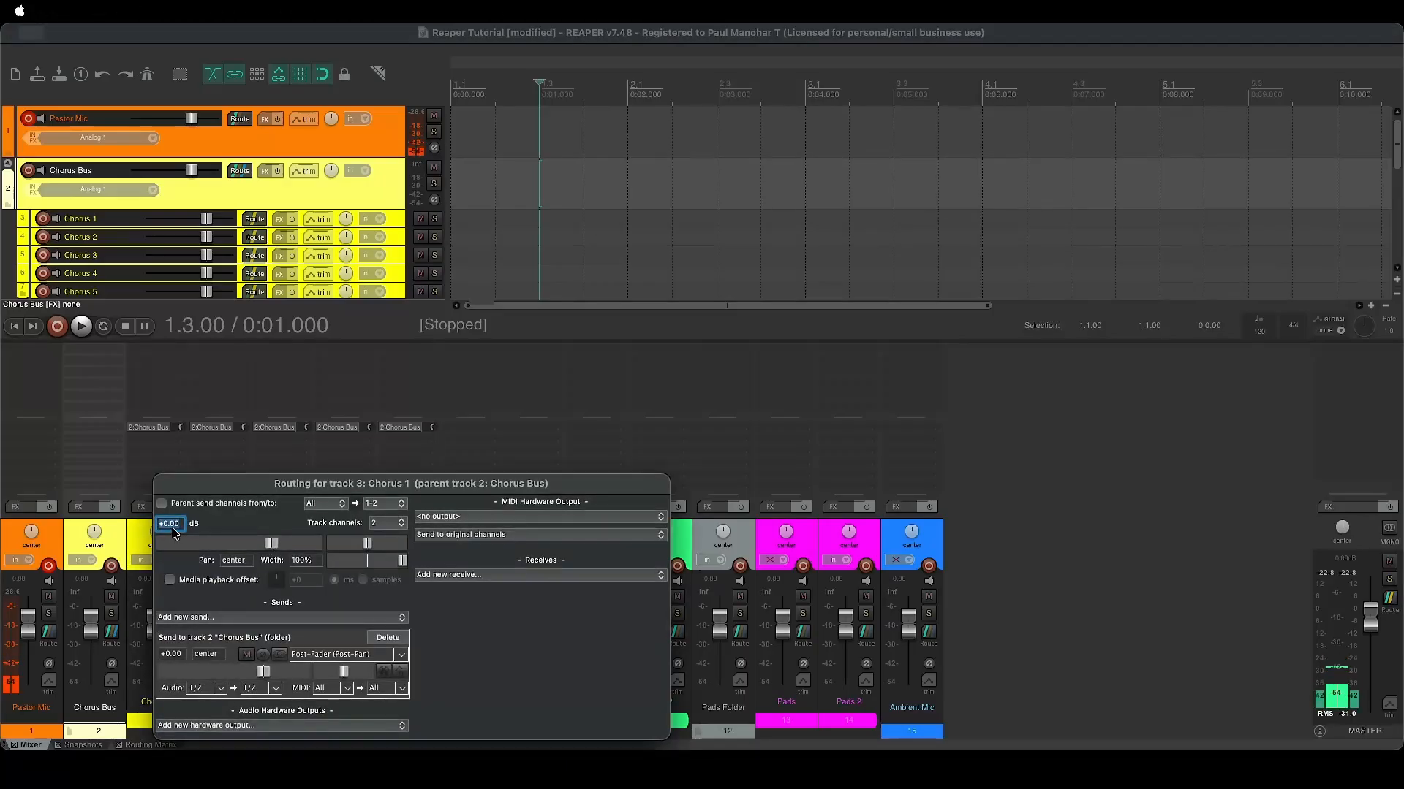
{"action": "type", "text": "-25"}
{"action": "key", "text": "Return"}
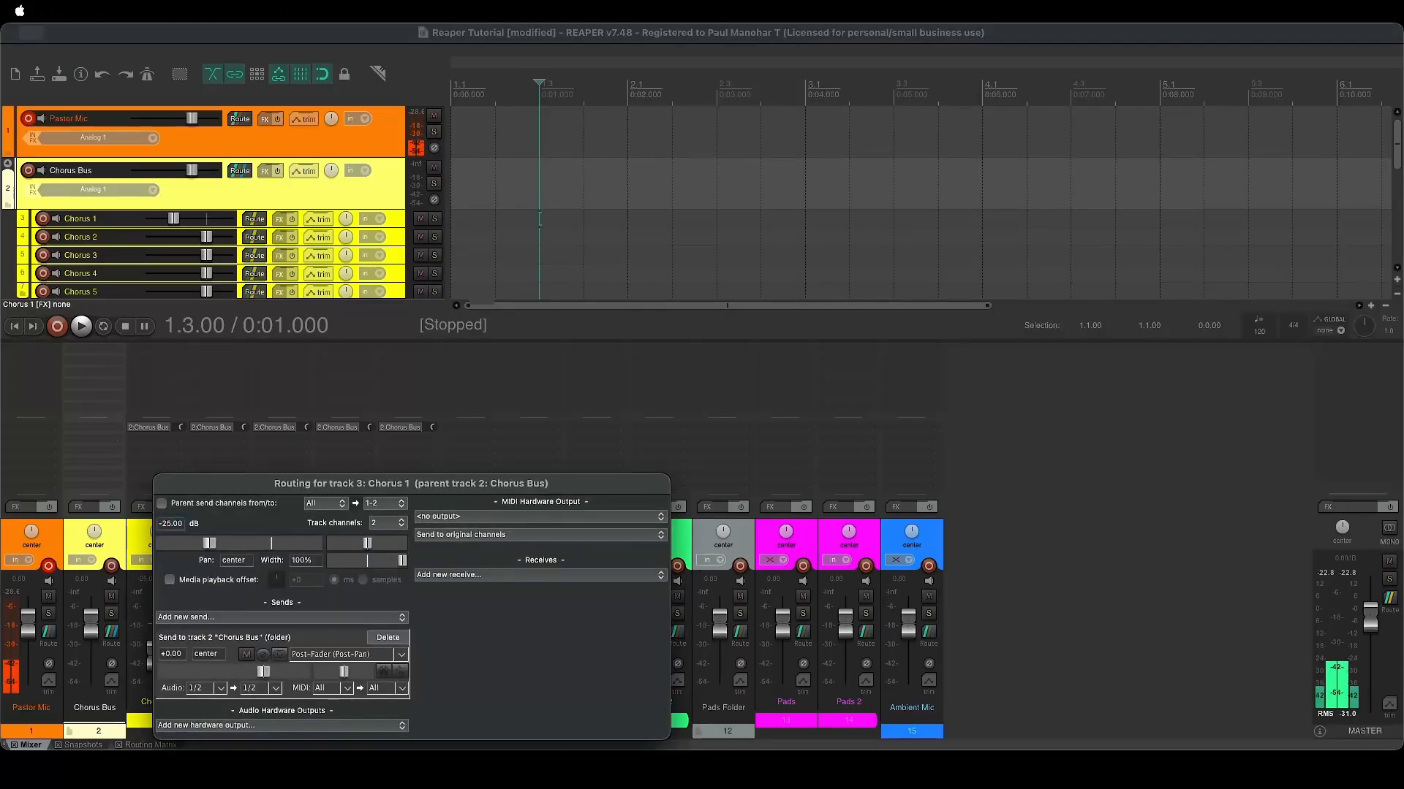
{"action": "left_click", "coordinate": [1043, 599]}
Set the volume of Chorus 2 and Chorus 3 to -25 dB each in their routing settings
{"action": "left_click", "coordinate": [237, 643]}
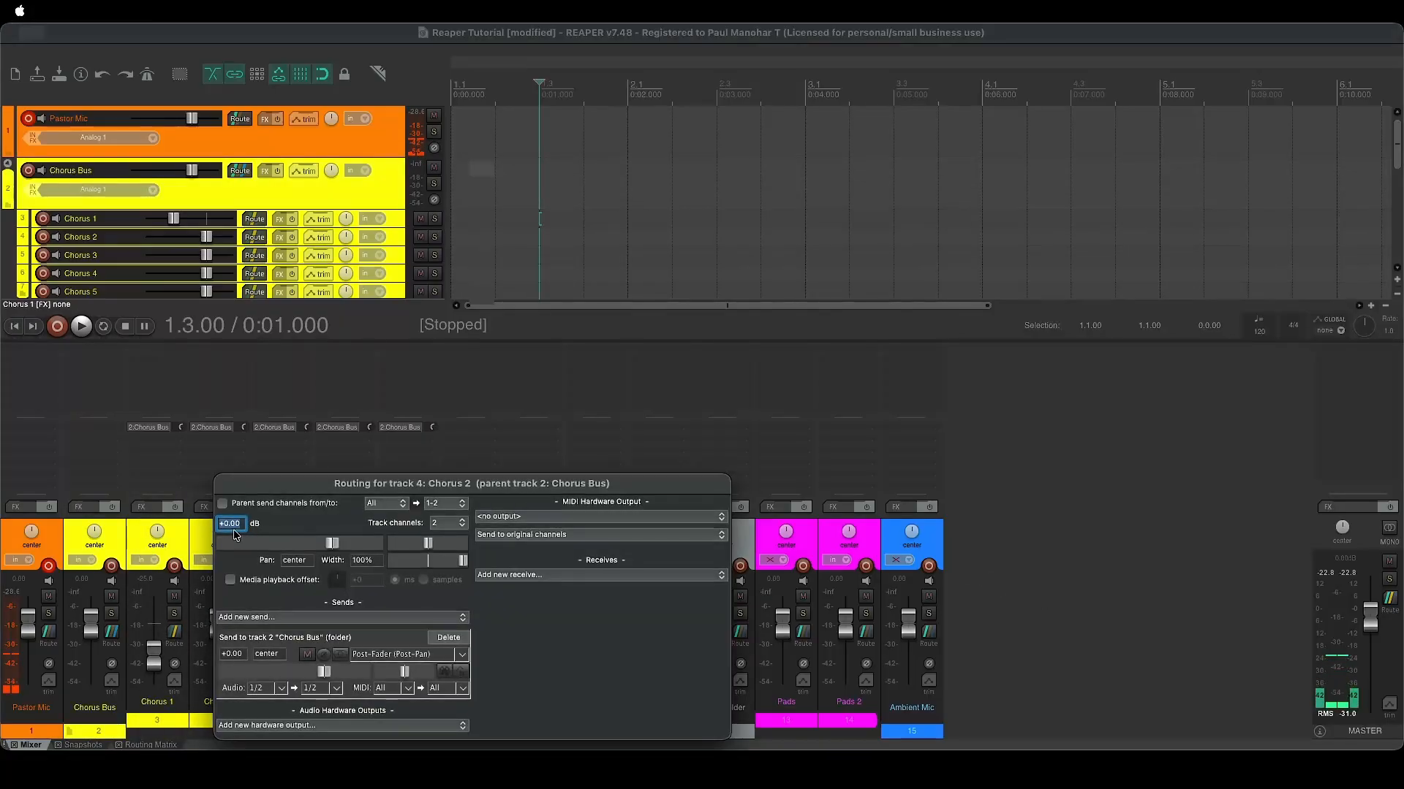
{"action": "type", "text": "-25"}
{"action": "key", "text": "Return"}
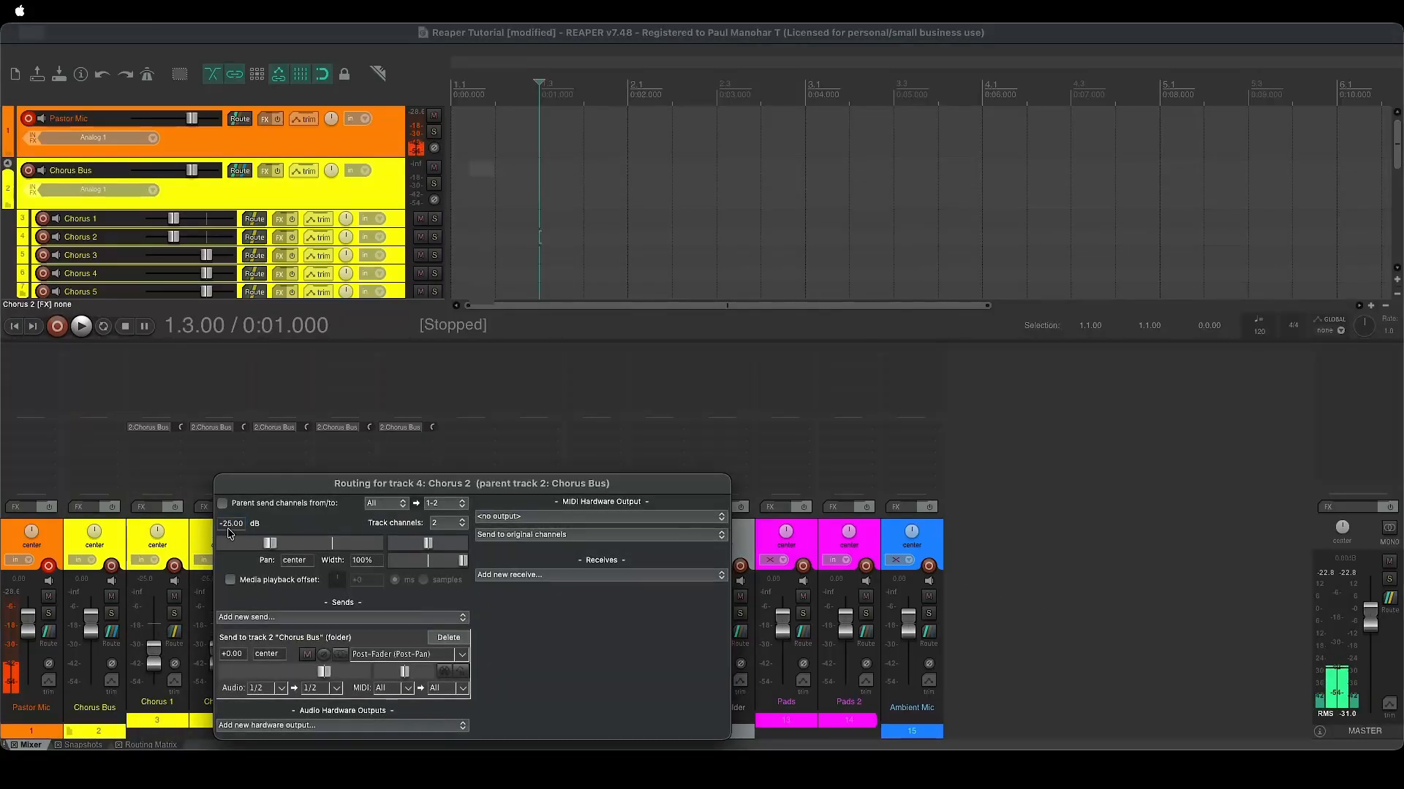
{"action": "left_click", "coordinate": [144, 676]}
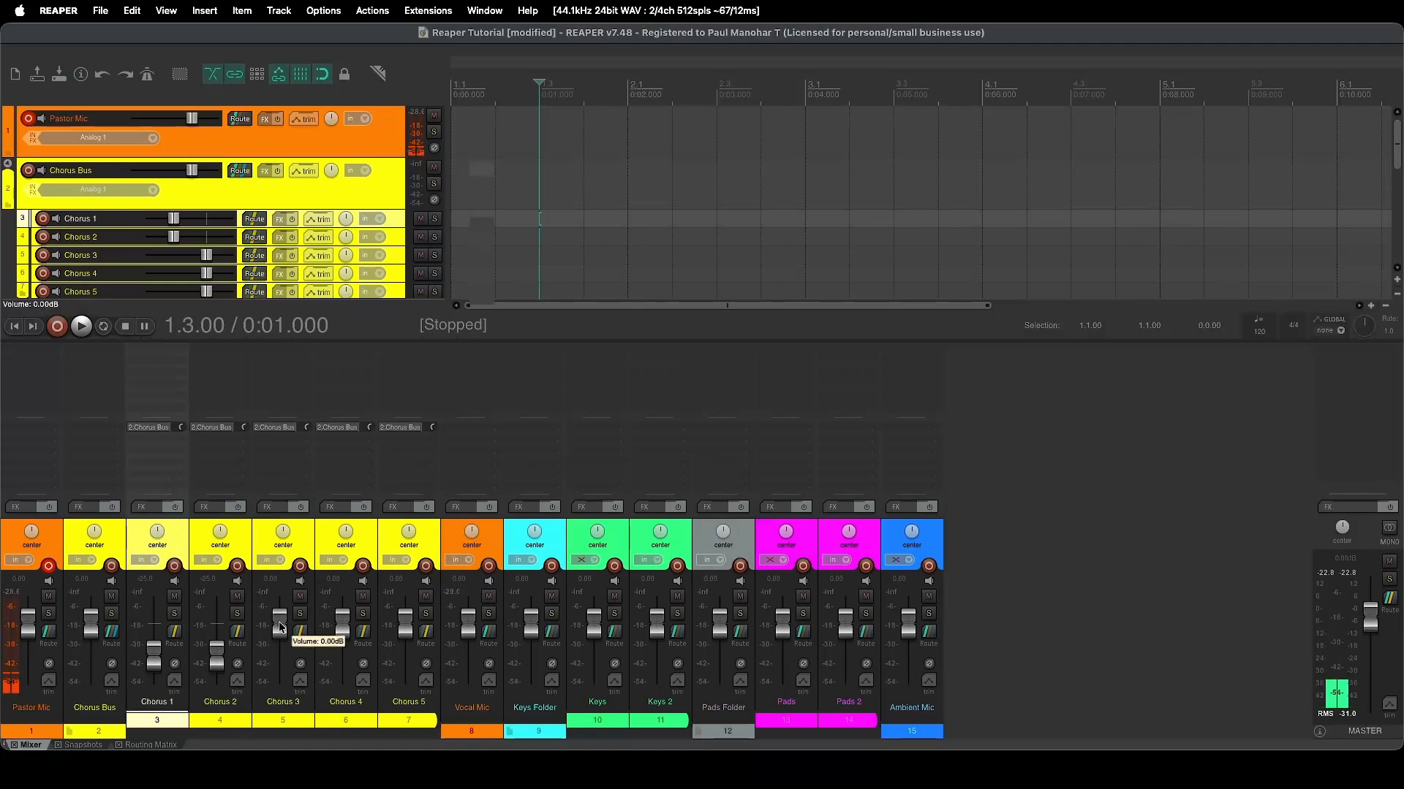
{"action": "left_click", "coordinate": [299, 643]}
{"action": "type", "text": "-25"}
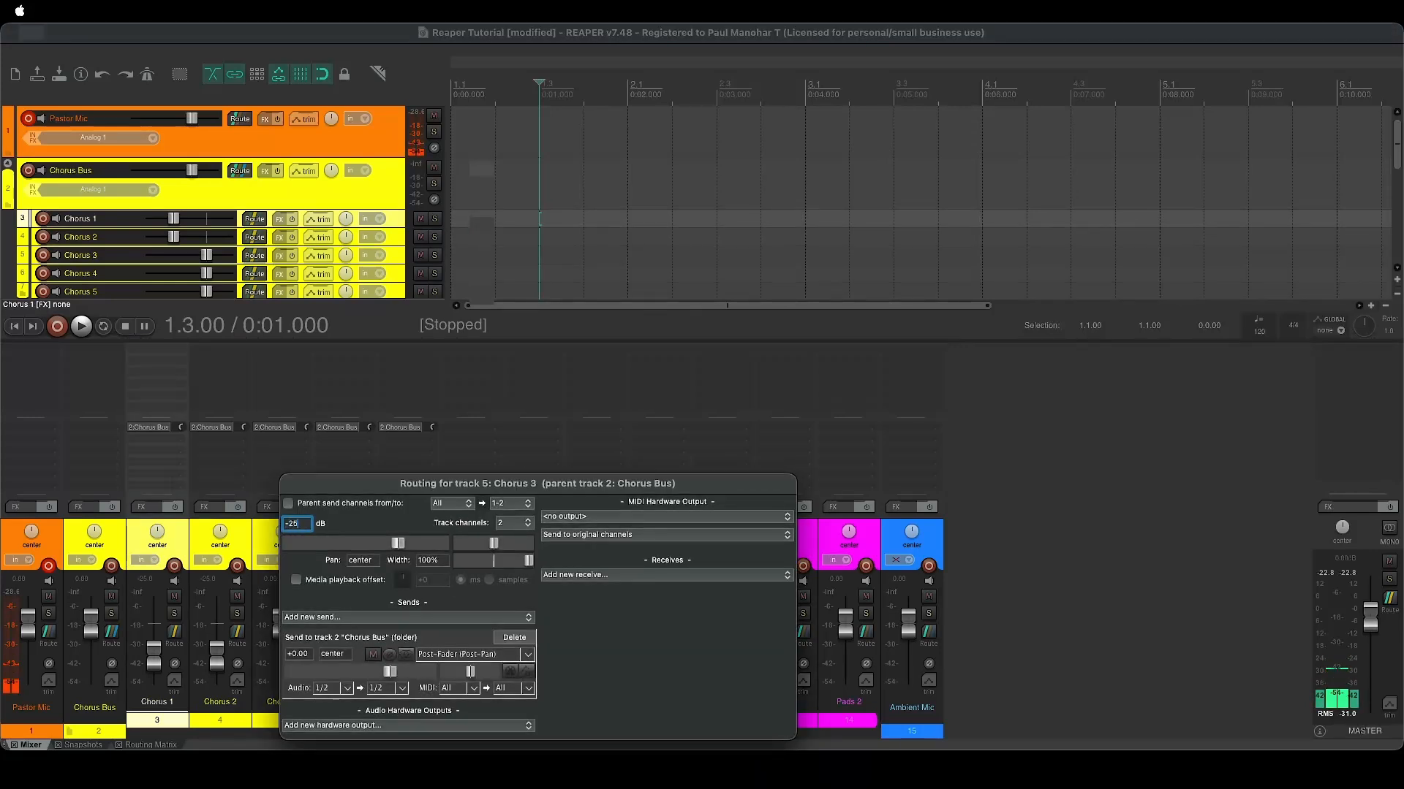
{"action": "key", "text": "Return"}
{"action": "left_click", "coordinate": [247, 643]}
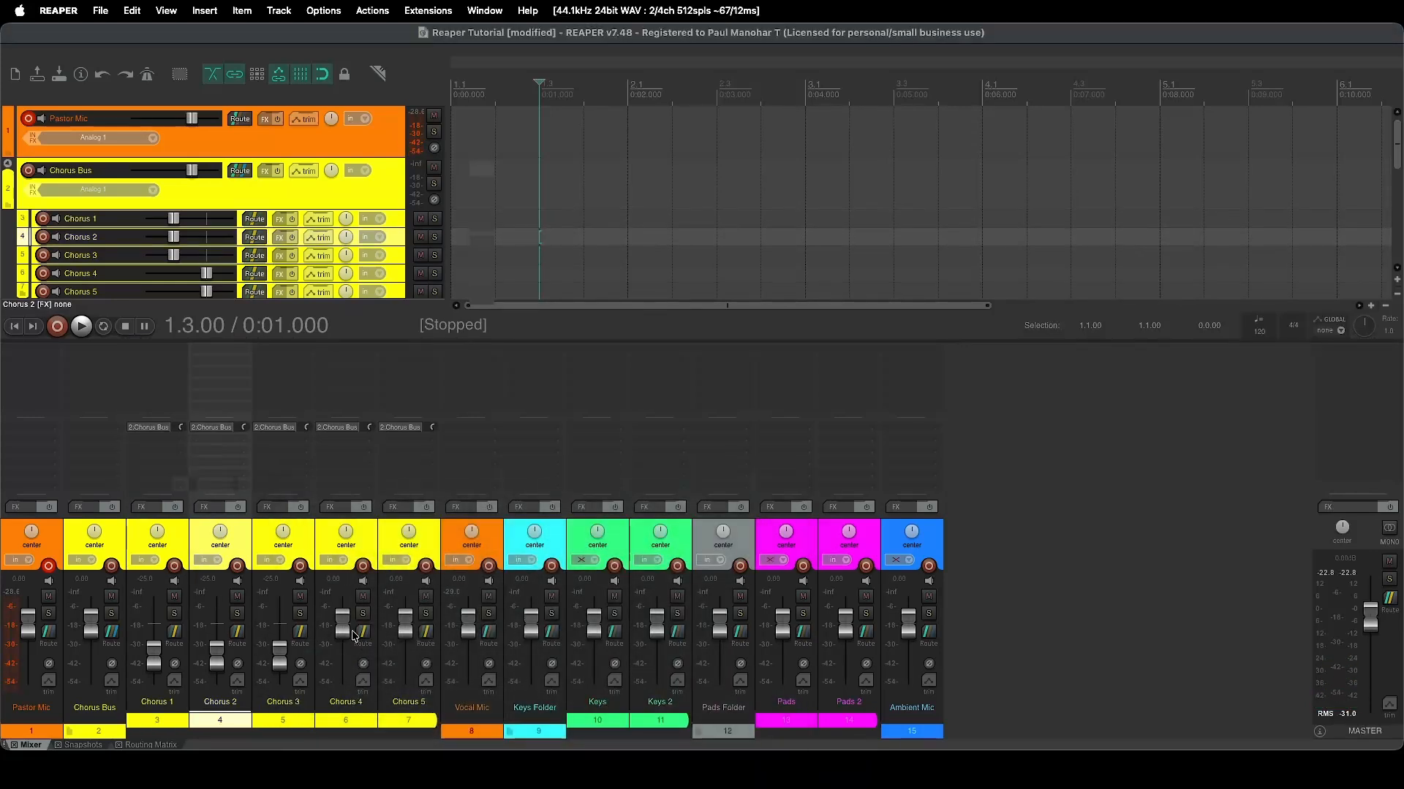
Set the volume of Chorus 4 and Chorus 5 to -20 dB each in their routing settings
{"action": "left_click", "coordinate": [362, 643]}
{"action": "type", "text": "-2"}
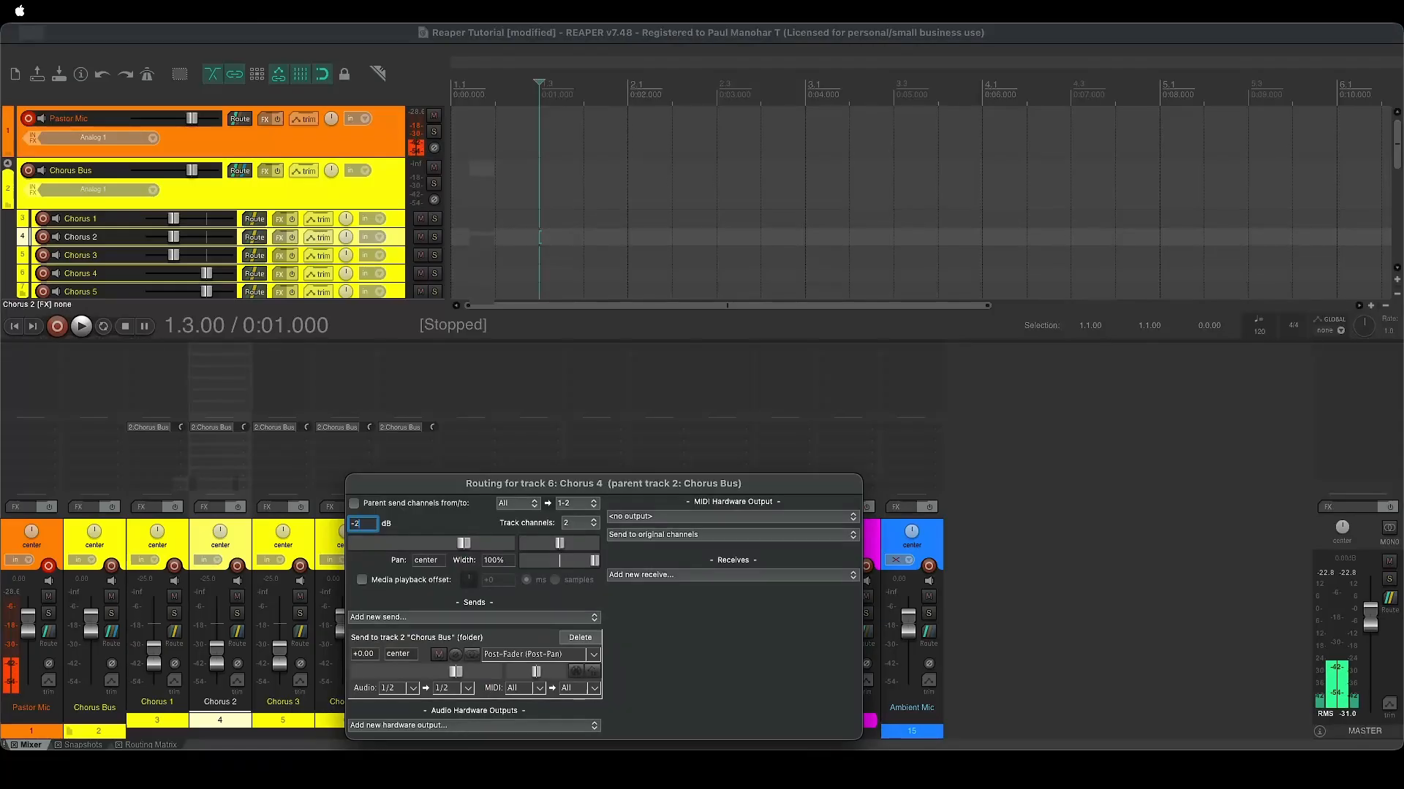
{"action": "type", "text": "0"}
{"action": "key", "text": "Return"}
{"action": "key", "text": "Escape"}
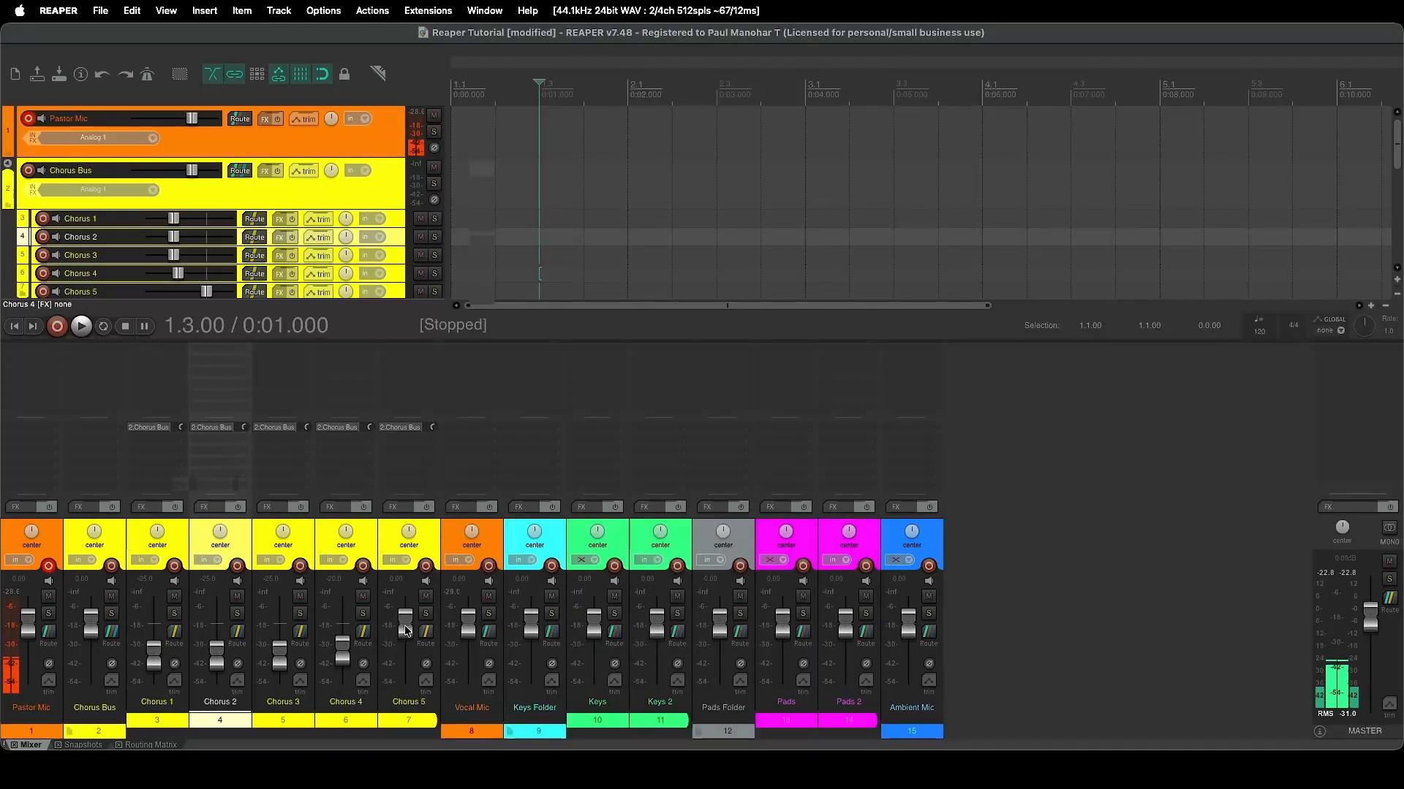
{"action": "left_click", "coordinate": [426, 633]}
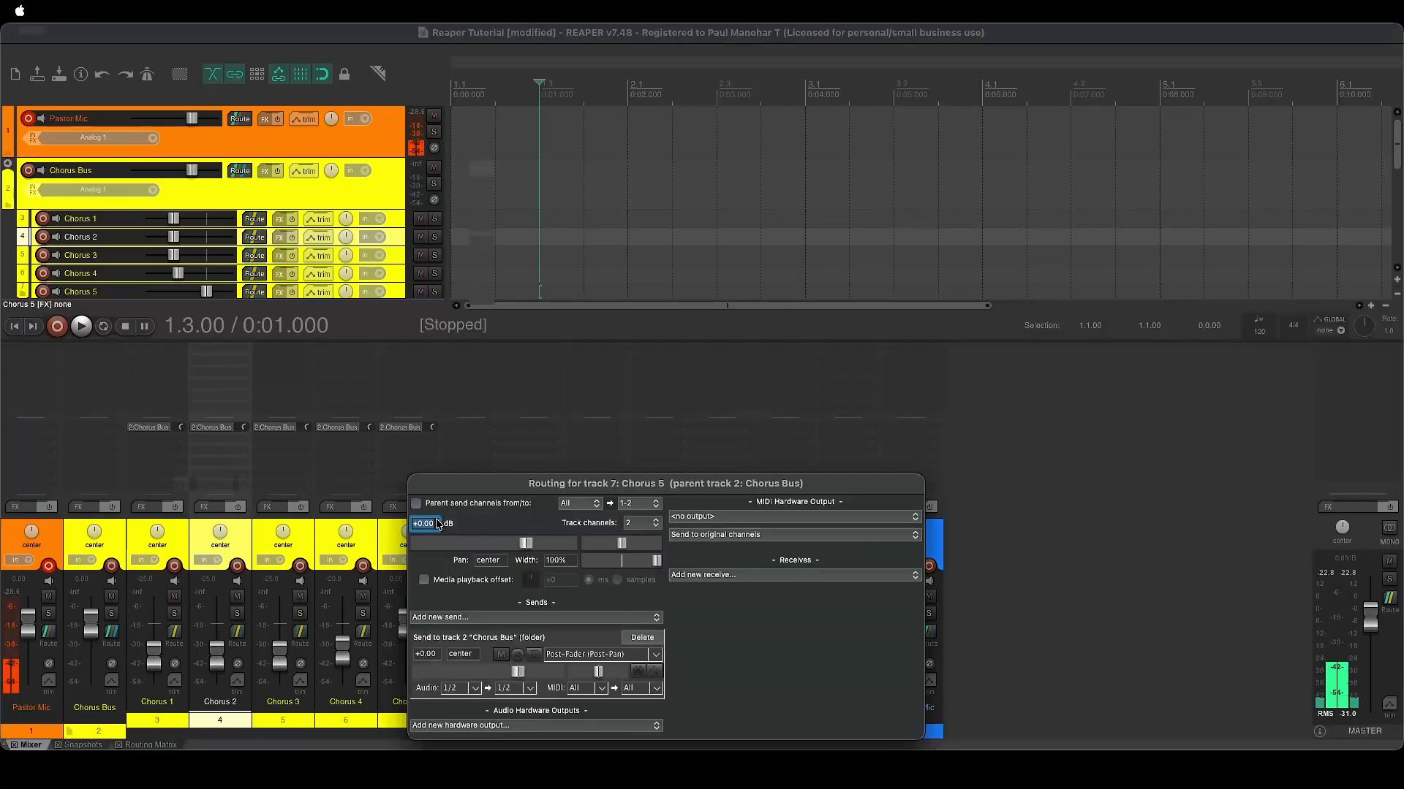
{"action": "left_click", "coordinate": [427, 523]}
{"action": "type", "text": "-20"}
{"action": "key", "text": "Return"}
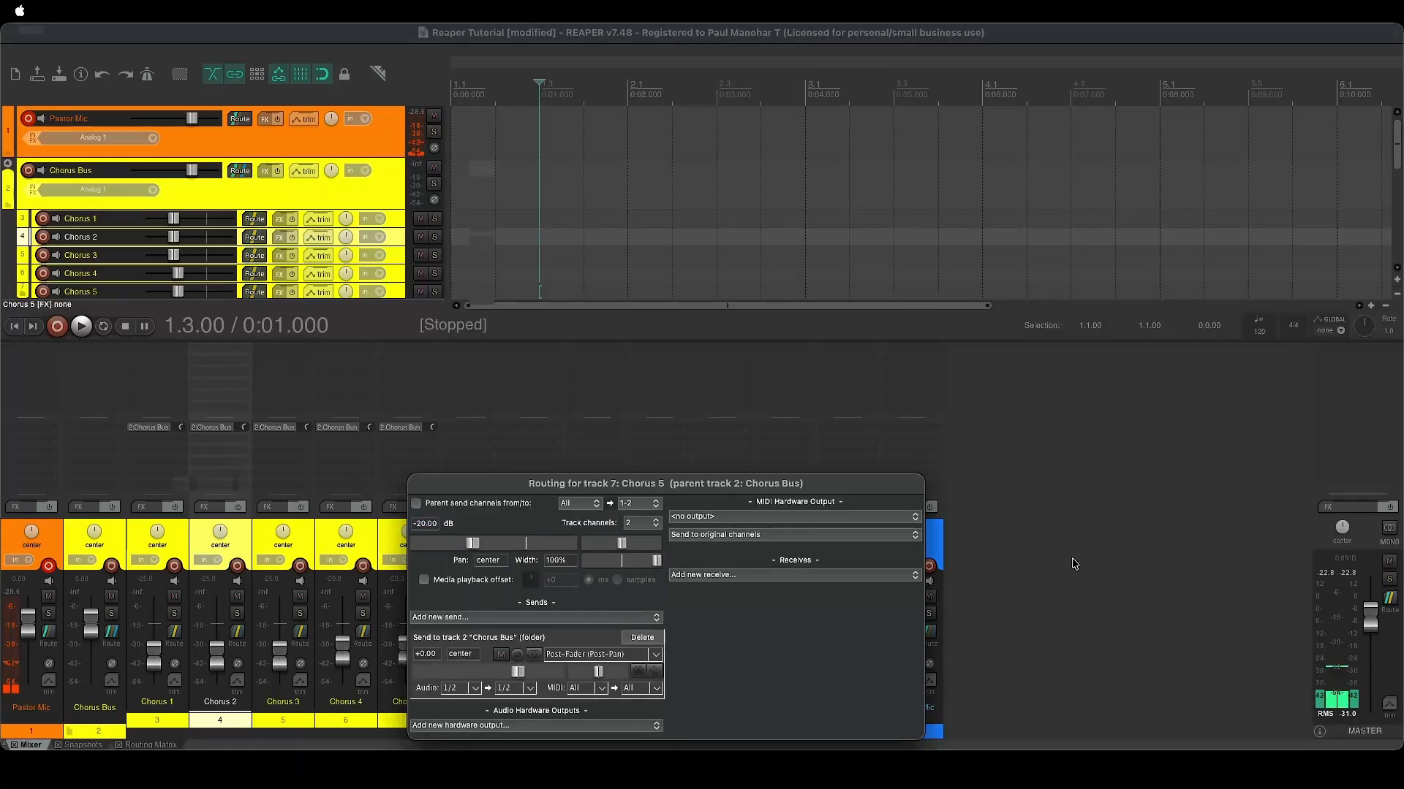
{"action": "left_click", "coordinate": [1006, 589]}
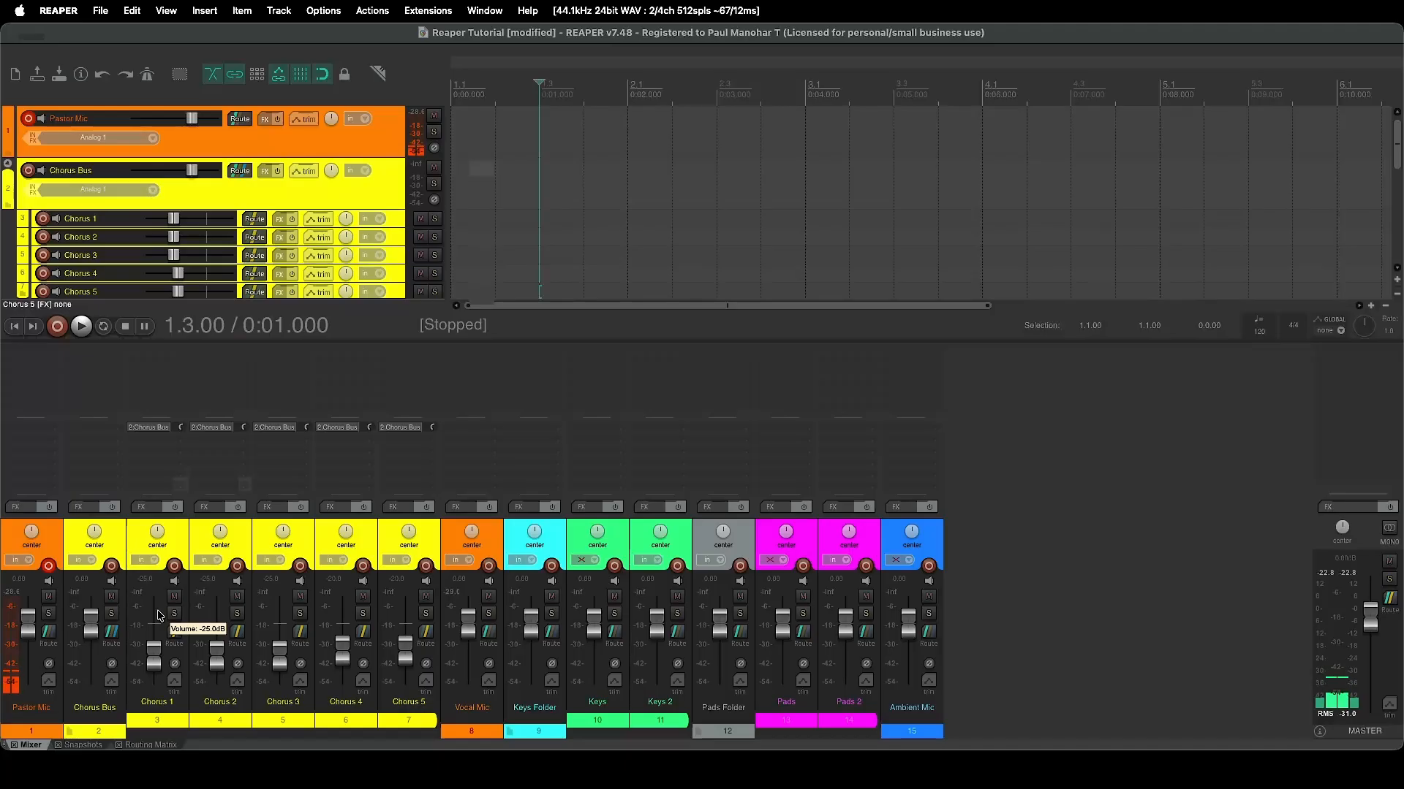
Set the Chorus Bus volume to -10 dB in its routing settings and collapse its child tracks in the track list
{"action": "left_click", "coordinate": [111, 633]}
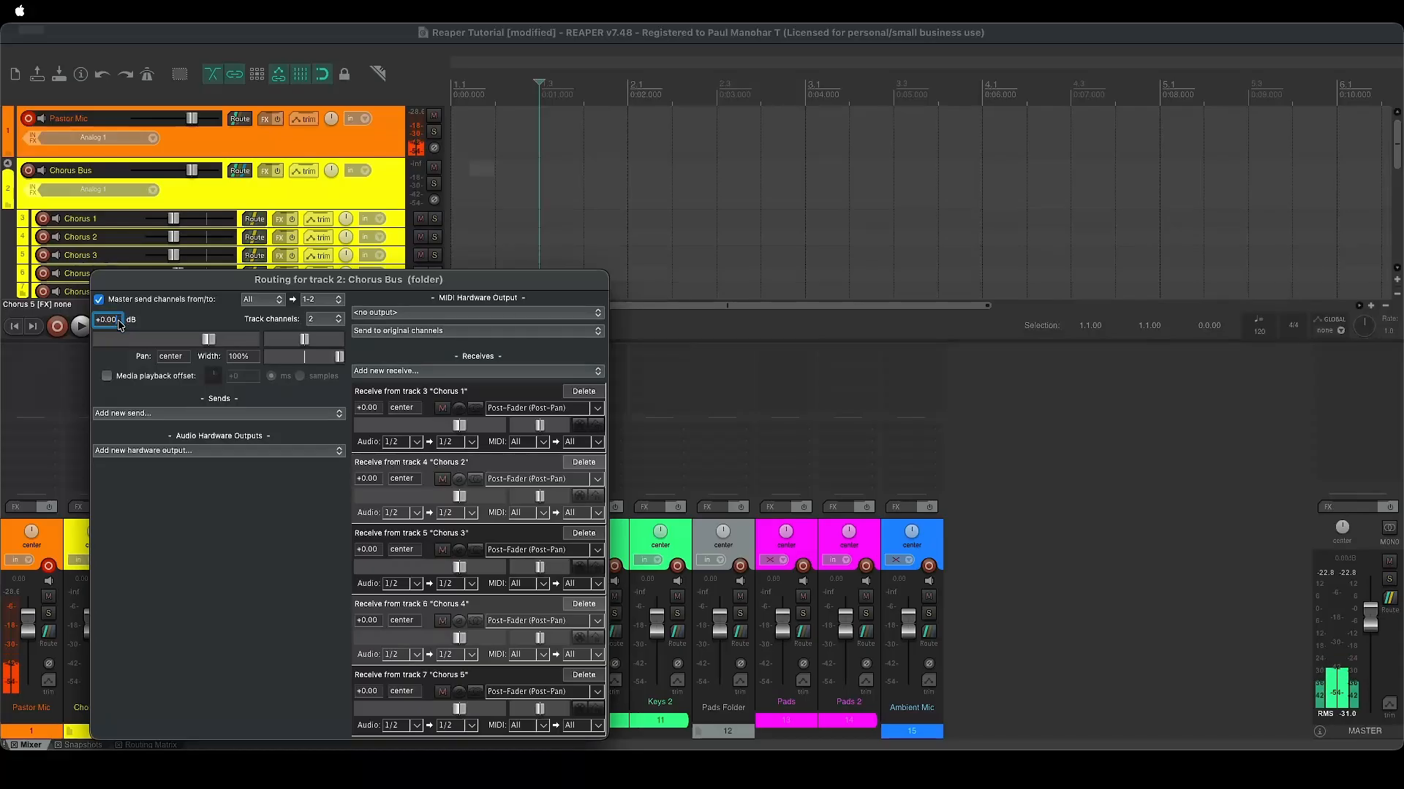
{"action": "left_click_drag", "start_coordinate": [121, 325], "coordinate": [92, 326]}
{"action": "type", "text": "-10"}
{"action": "key", "text": "Return"}
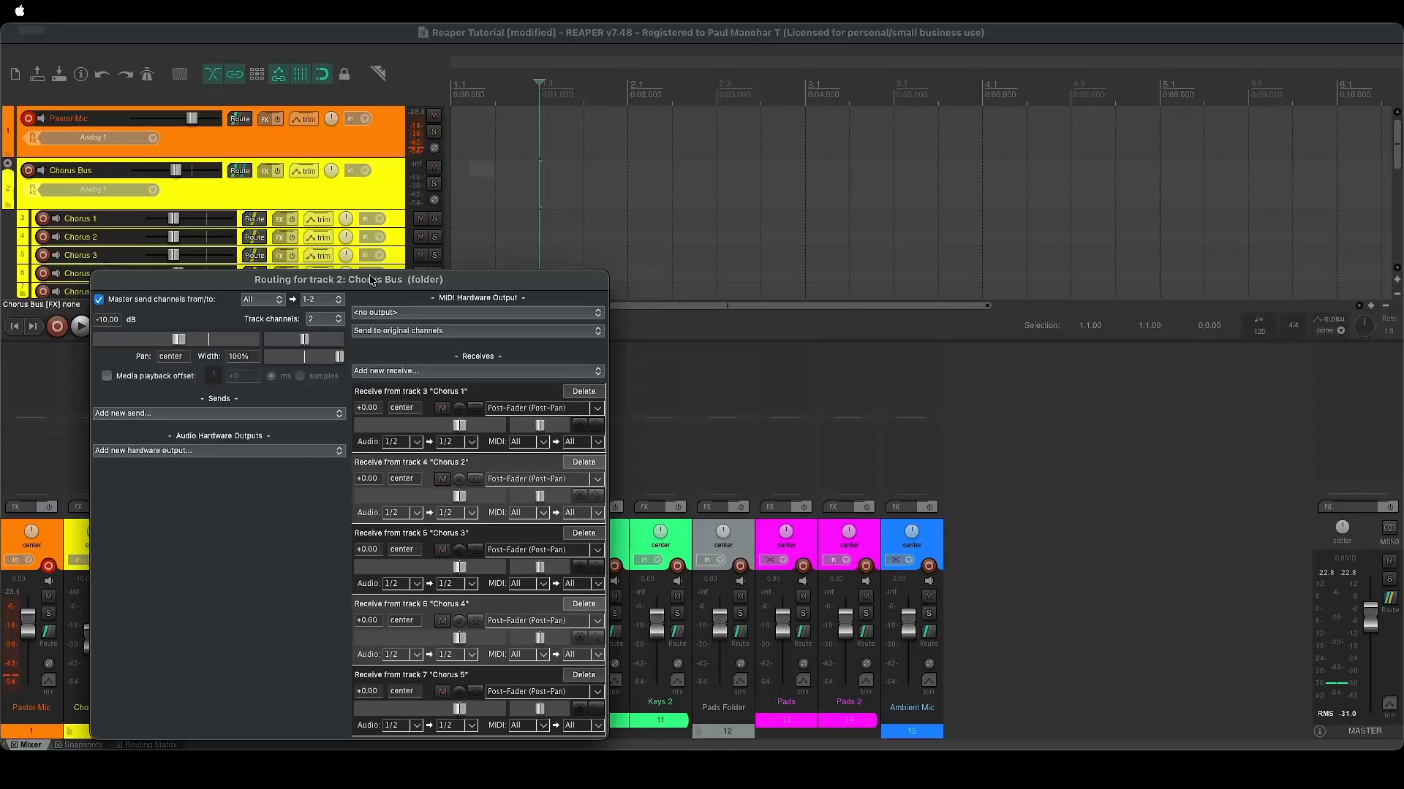
{"action": "left_click_drag", "start_coordinate": [385, 278], "coordinate": [753, 209]}
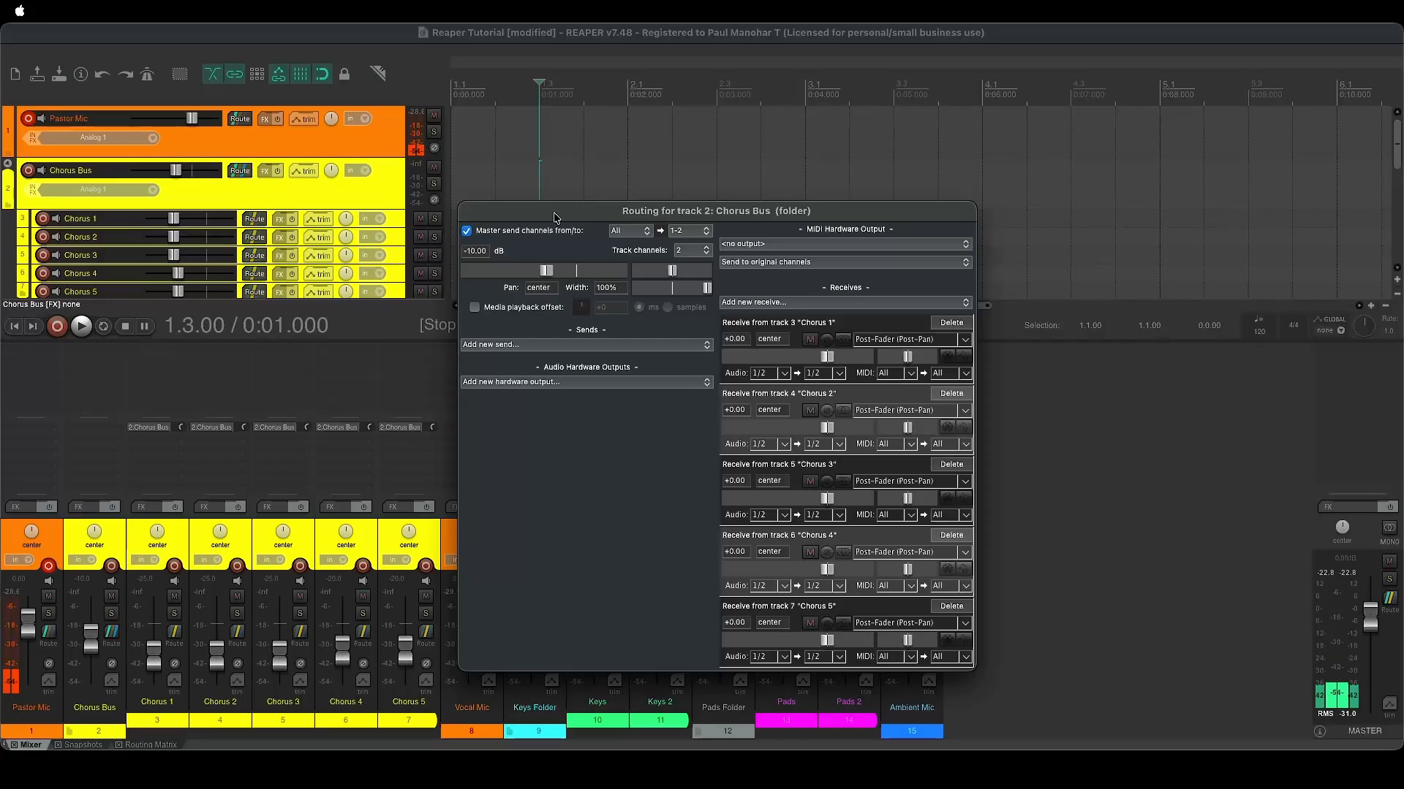
{"action": "left_click", "coordinate": [1065, 462]}
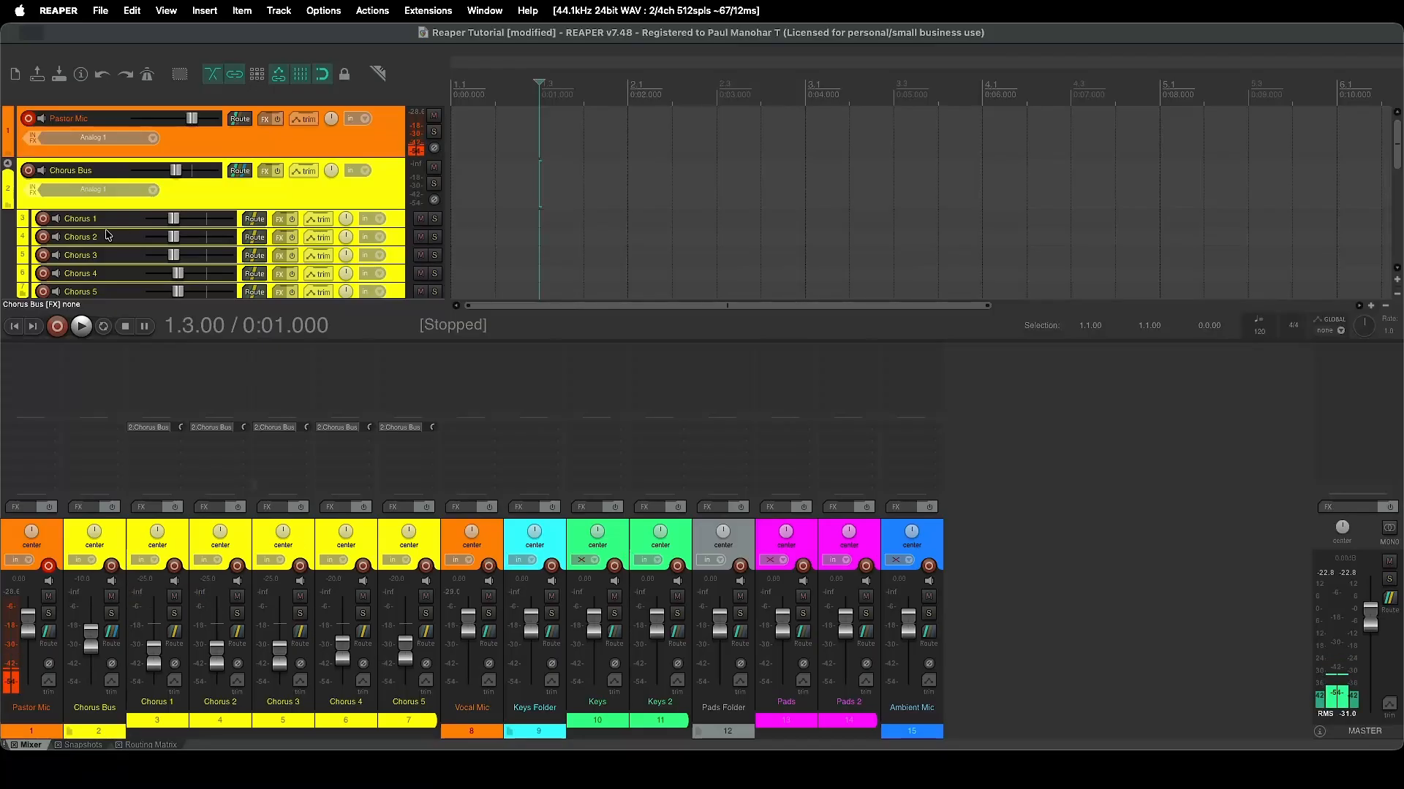
{"action": "left_click", "coordinate": [8, 166]}
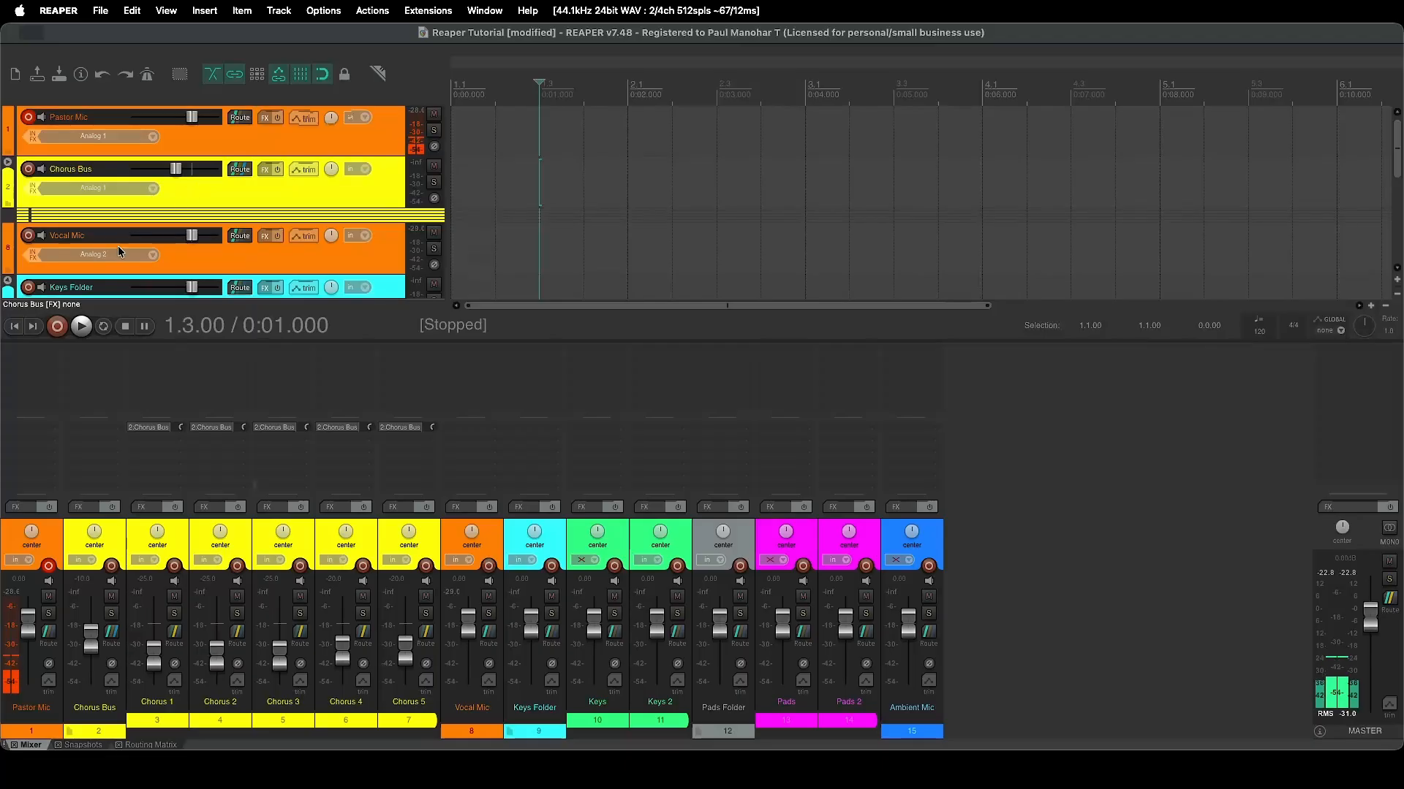
Try to remove the Keys Folder track and undo the removal
{"action": "scroll", "coordinate": [117, 246], "scroll_direction": "down", "scroll_amount": 3}
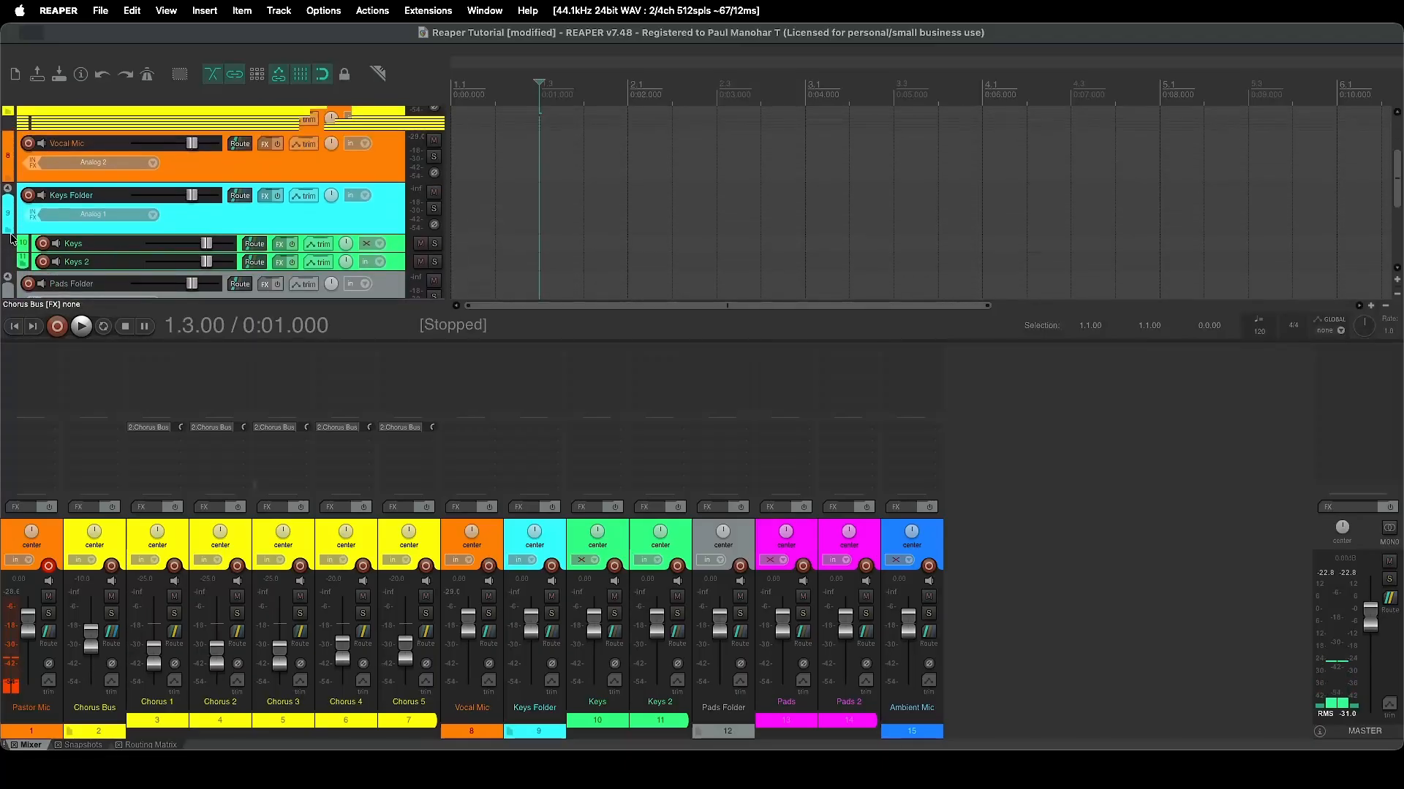
{"action": "left_click", "coordinate": [199, 212]}
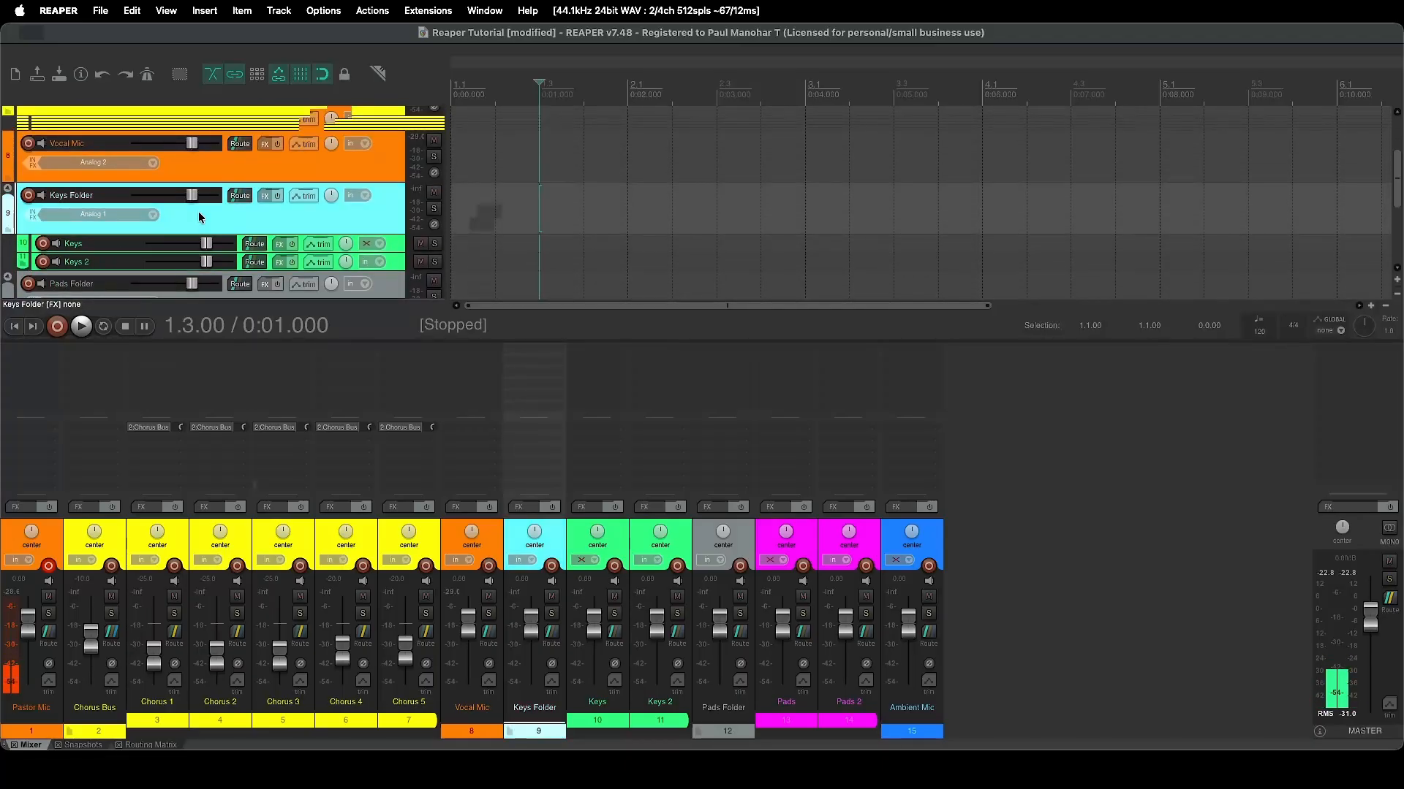
{"action": "right_click", "coordinate": [199, 212]}
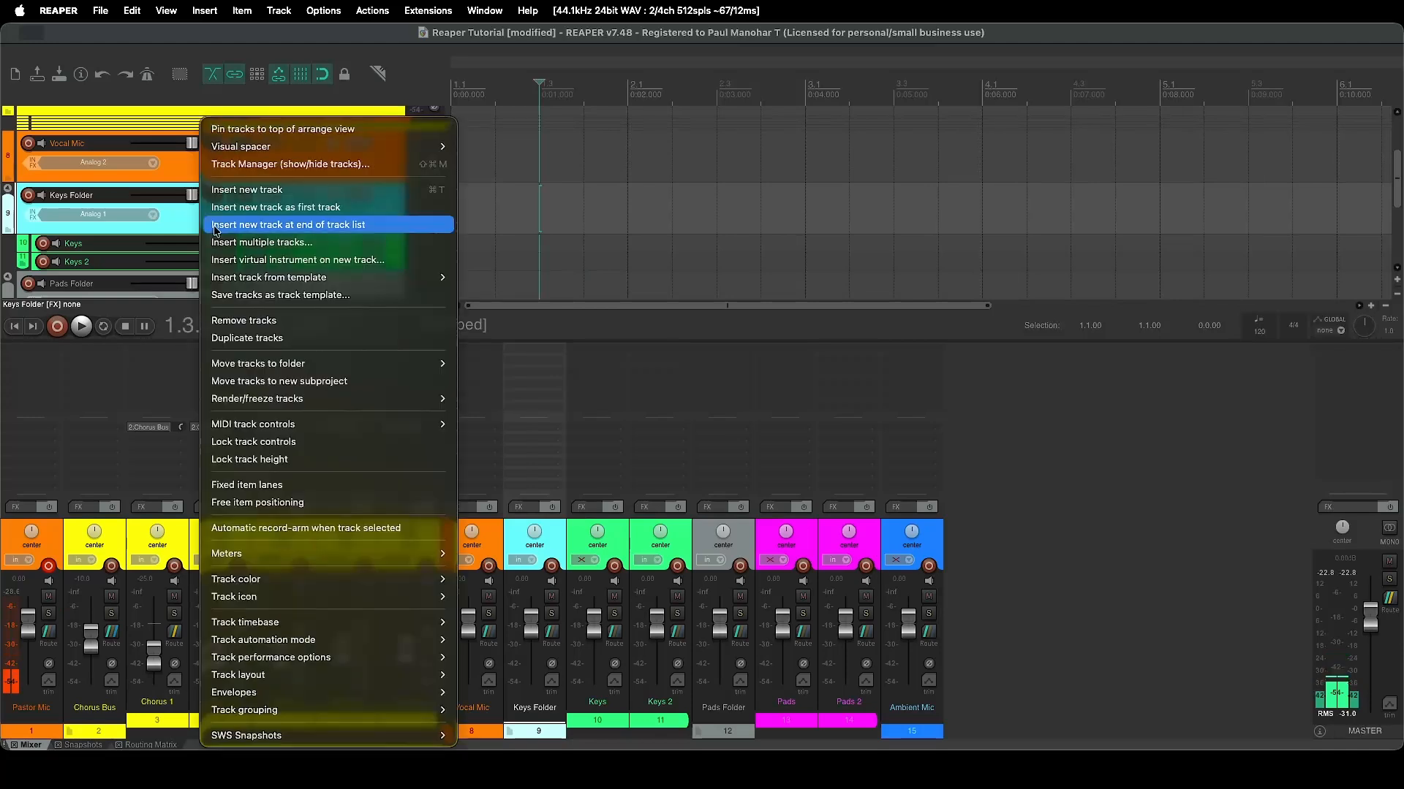
{"action": "left_click", "coordinate": [249, 320]}
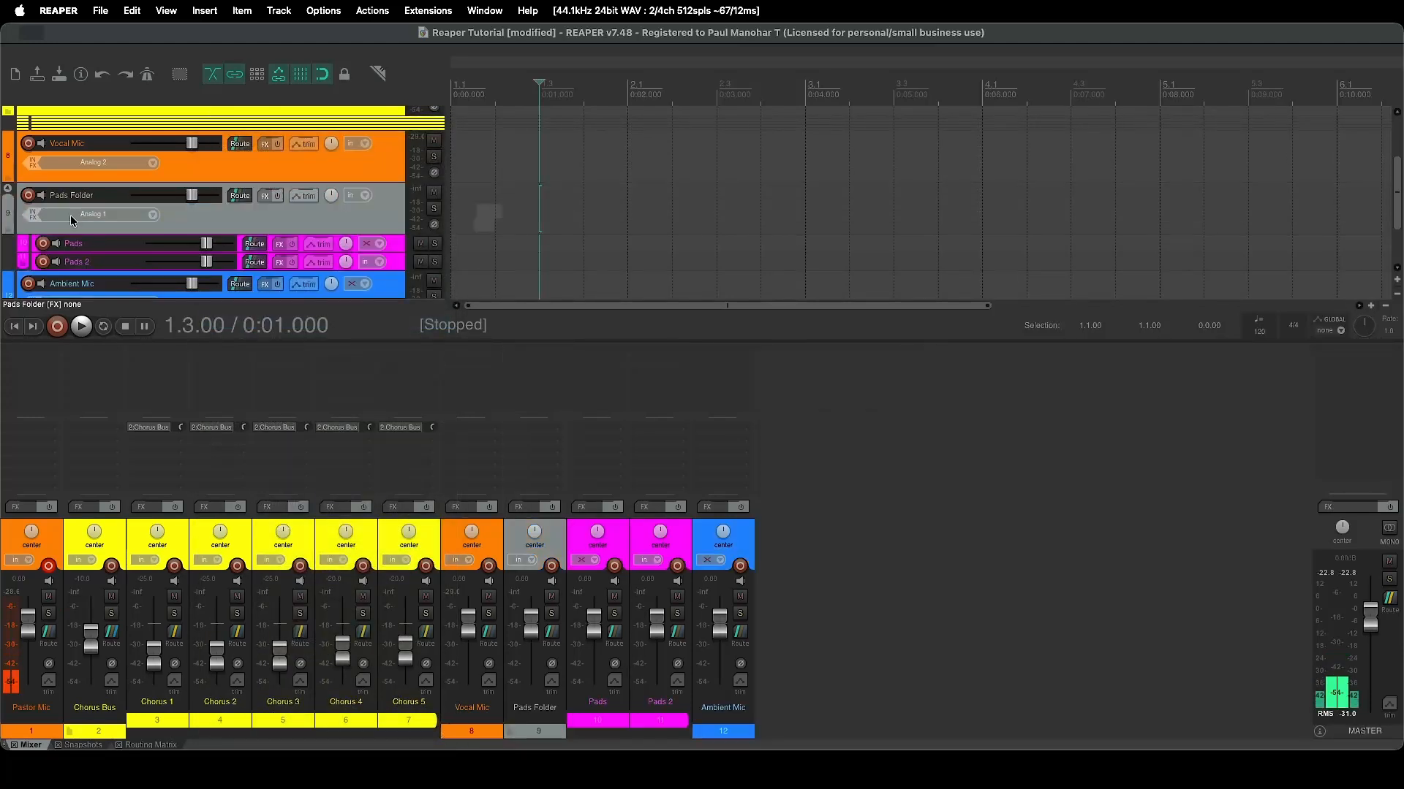
{"action": "key", "text": "super+z"}
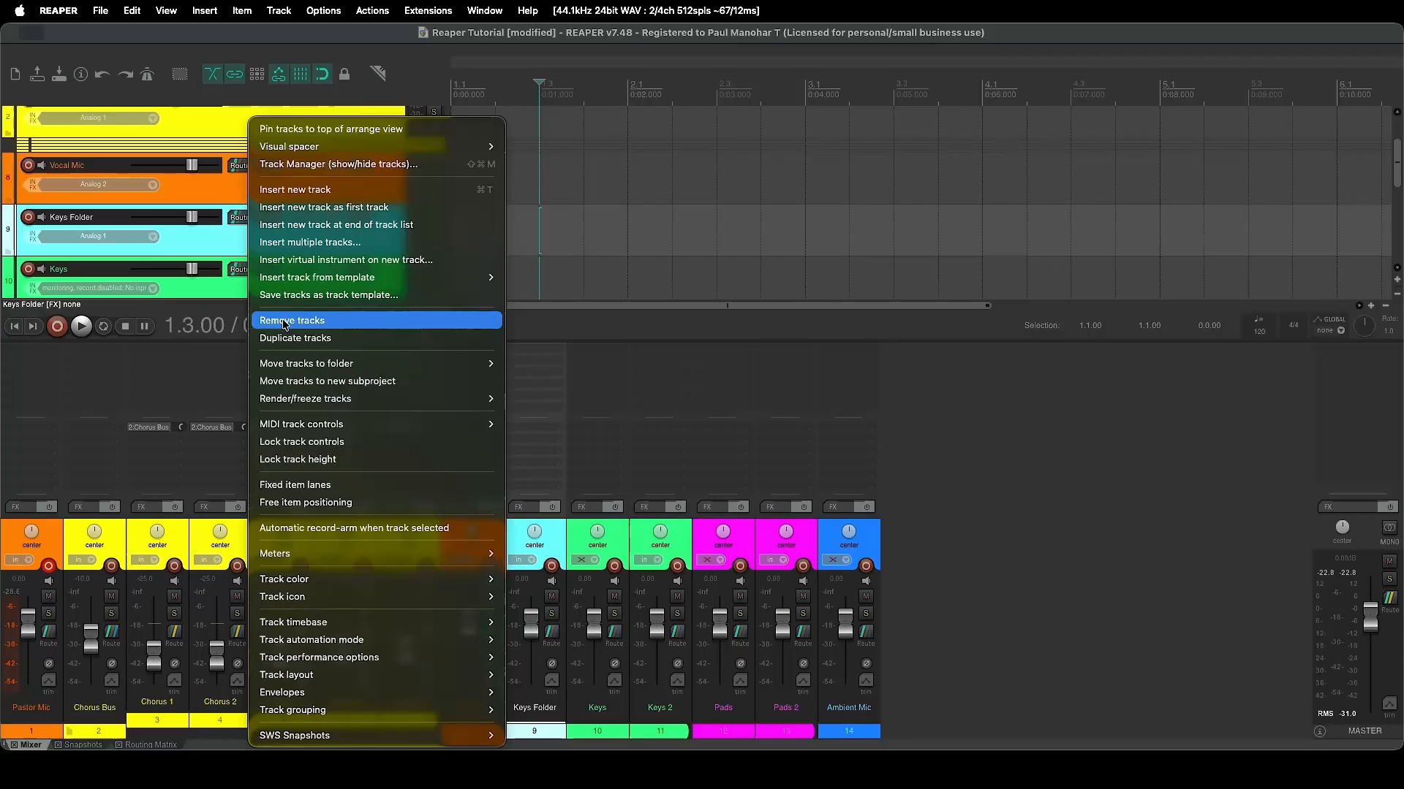
Remove only the Keys Folder track and keep the Keys and Keys 2 tracks
{"action": "left_click", "coordinate": [286, 320]}
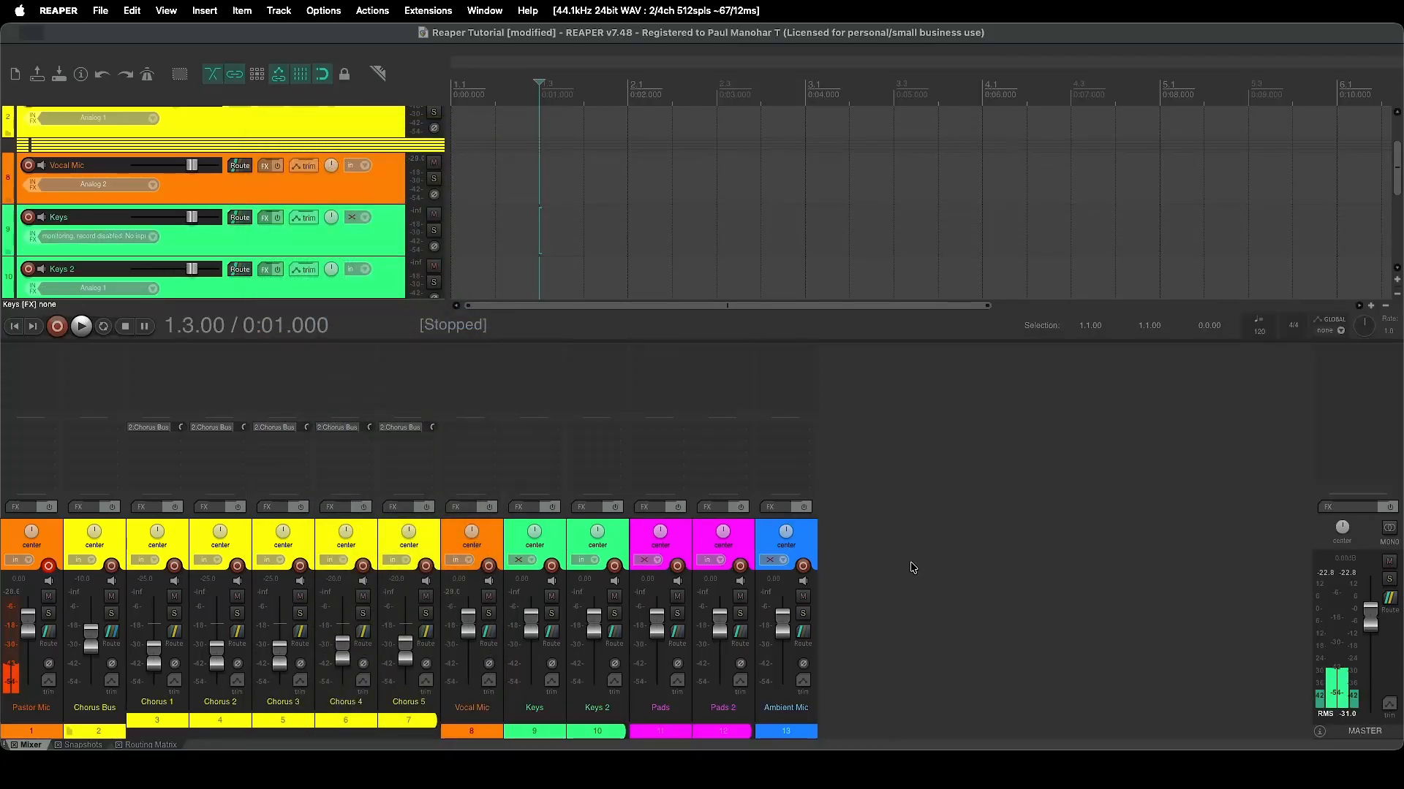
Look up the option for moving the Pads 2 track to a folder, leaving the track where it is
{"action": "scroll", "coordinate": [78, 235], "scroll_direction": "down", "scroll_amount": 3}
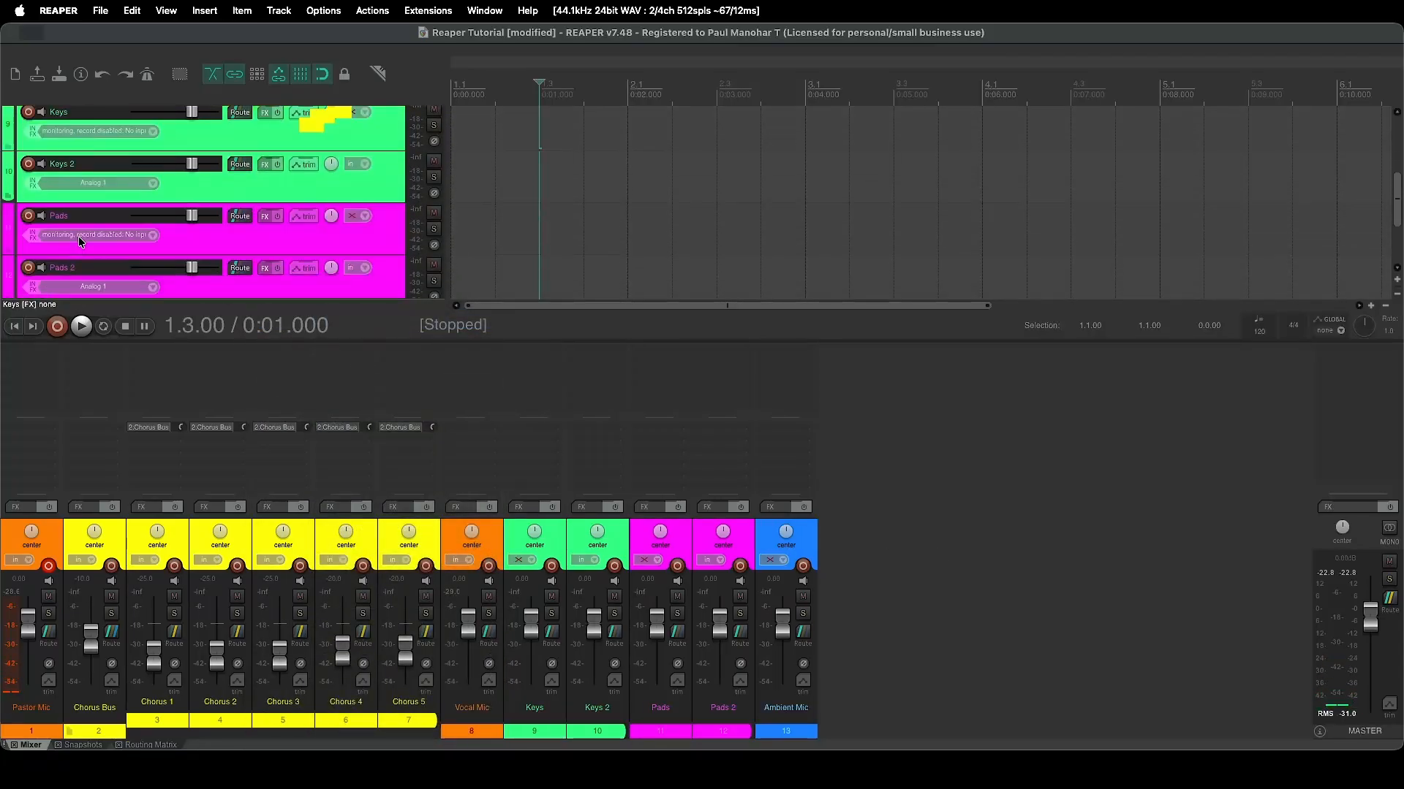
{"action": "scroll", "coordinate": [150, 251], "scroll_direction": "down", "scroll_amount": 1}
{"action": "left_click", "coordinate": [191, 247]}
{"action": "right_click", "coordinate": [191, 249]}
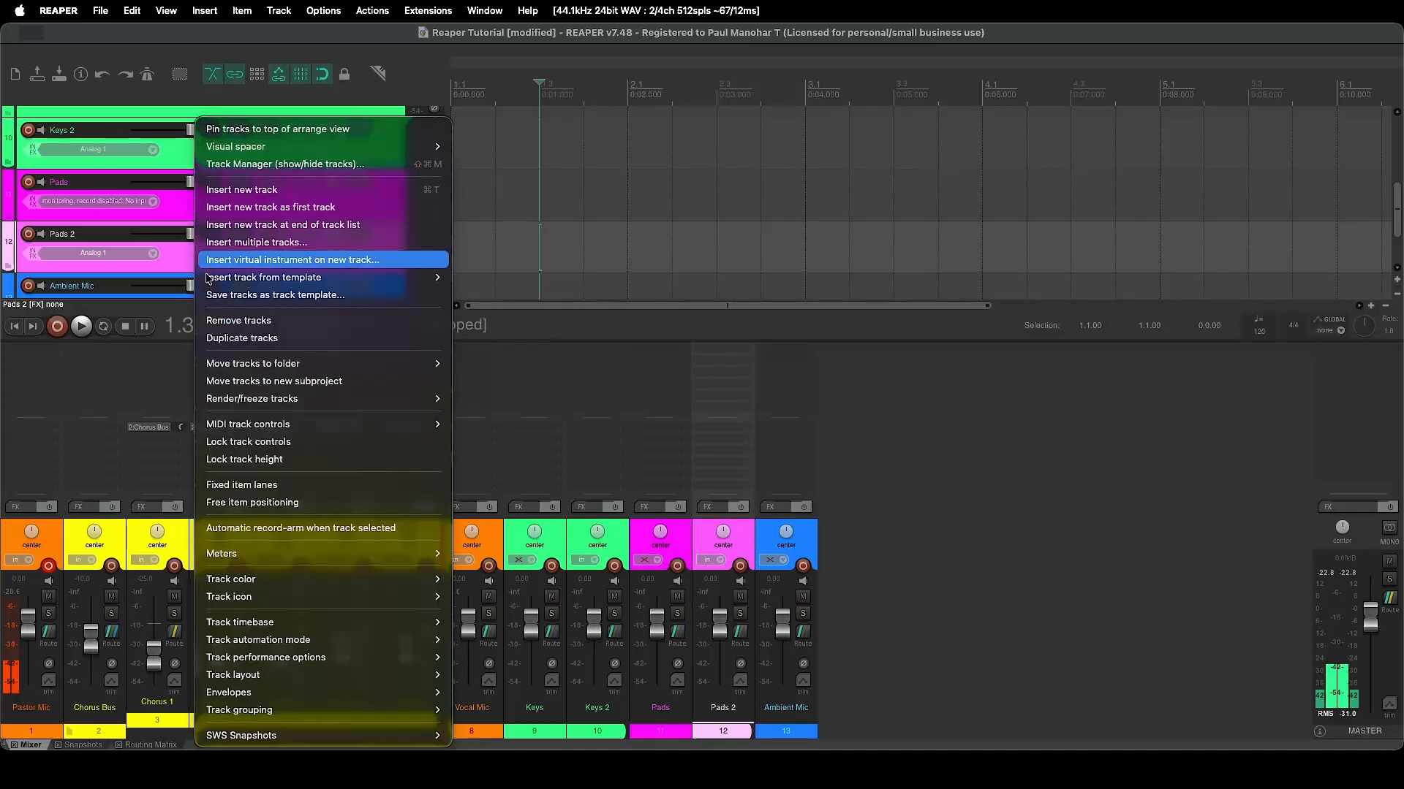
{"action": "mouse_move", "coordinate": [242, 369]}
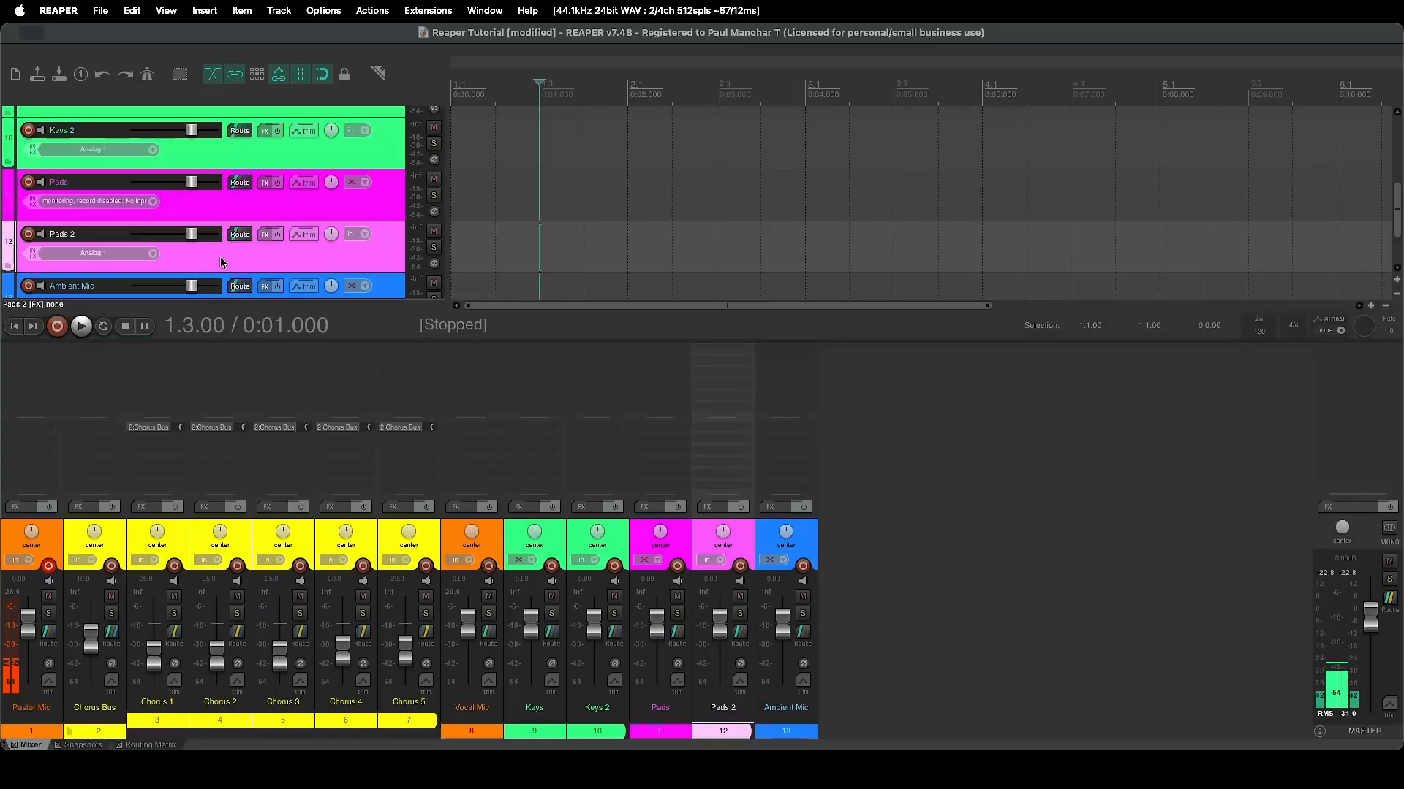
{"action": "scroll", "coordinate": [187, 252], "scroll_direction": "up", "scroll_amount": 5}
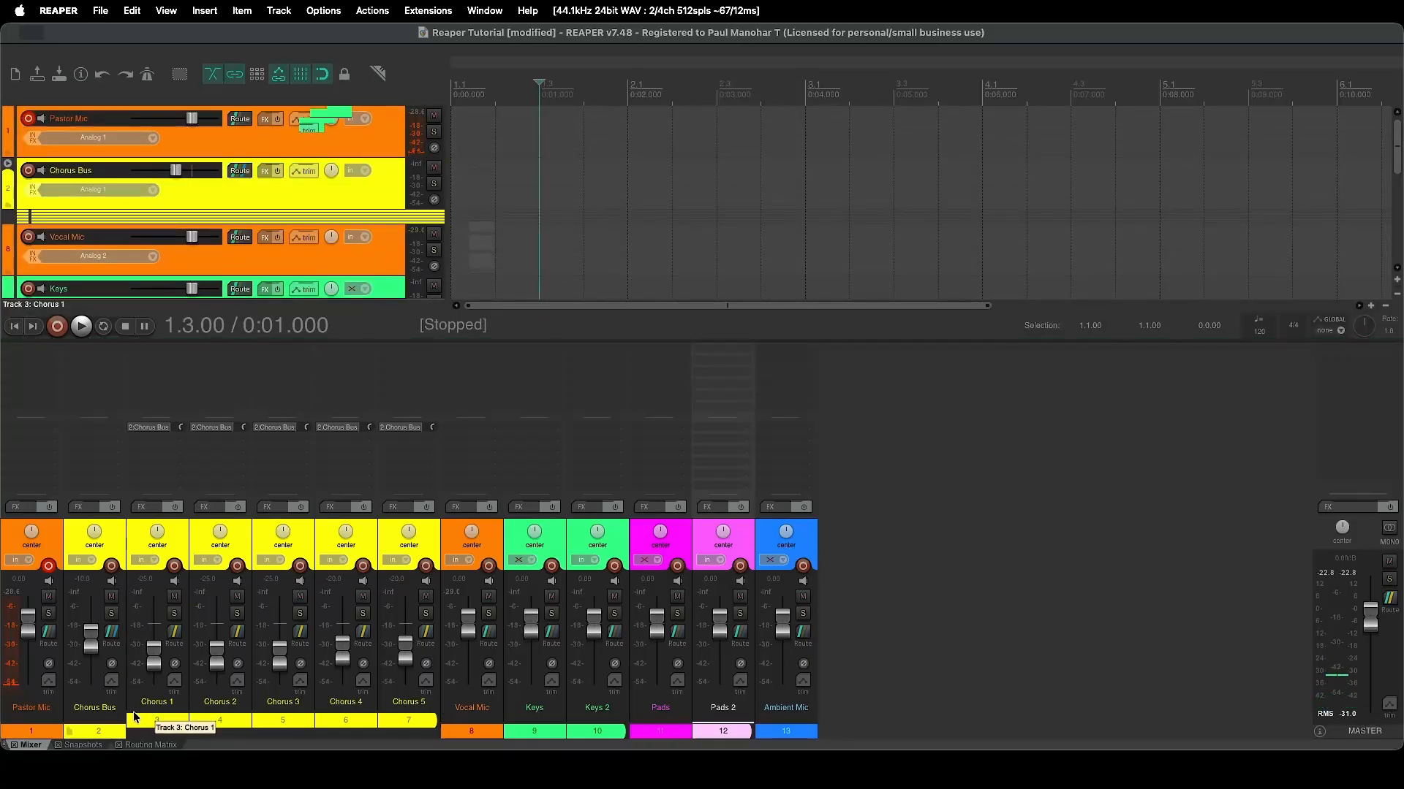
{"action": "left_click", "coordinate": [867, 635]}
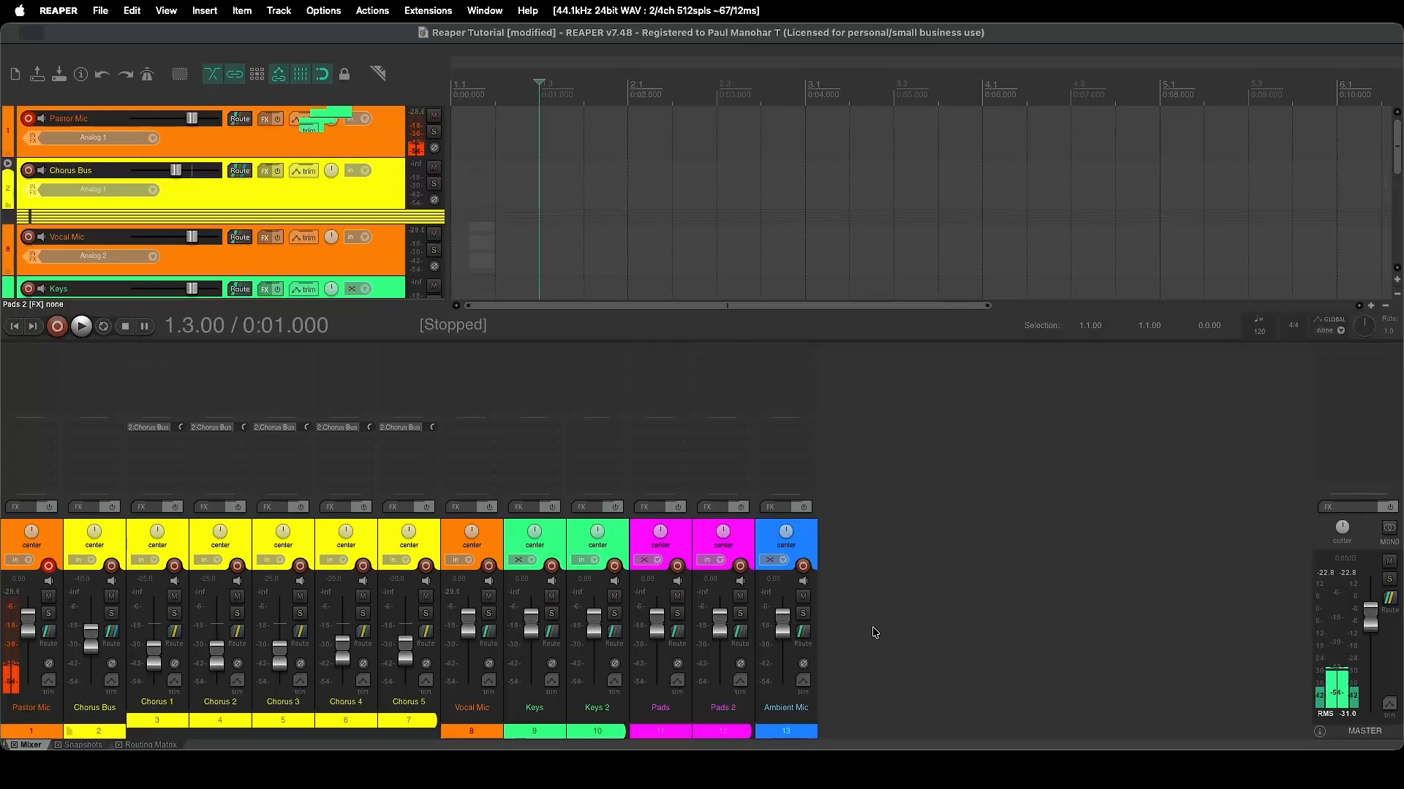
Move the Vocal Mic track directly after Pastor Mic and rename it Worship Lead Mic
{"action": "left_click_drag", "start_coordinate": [471, 731], "coordinate": [55, 726]}
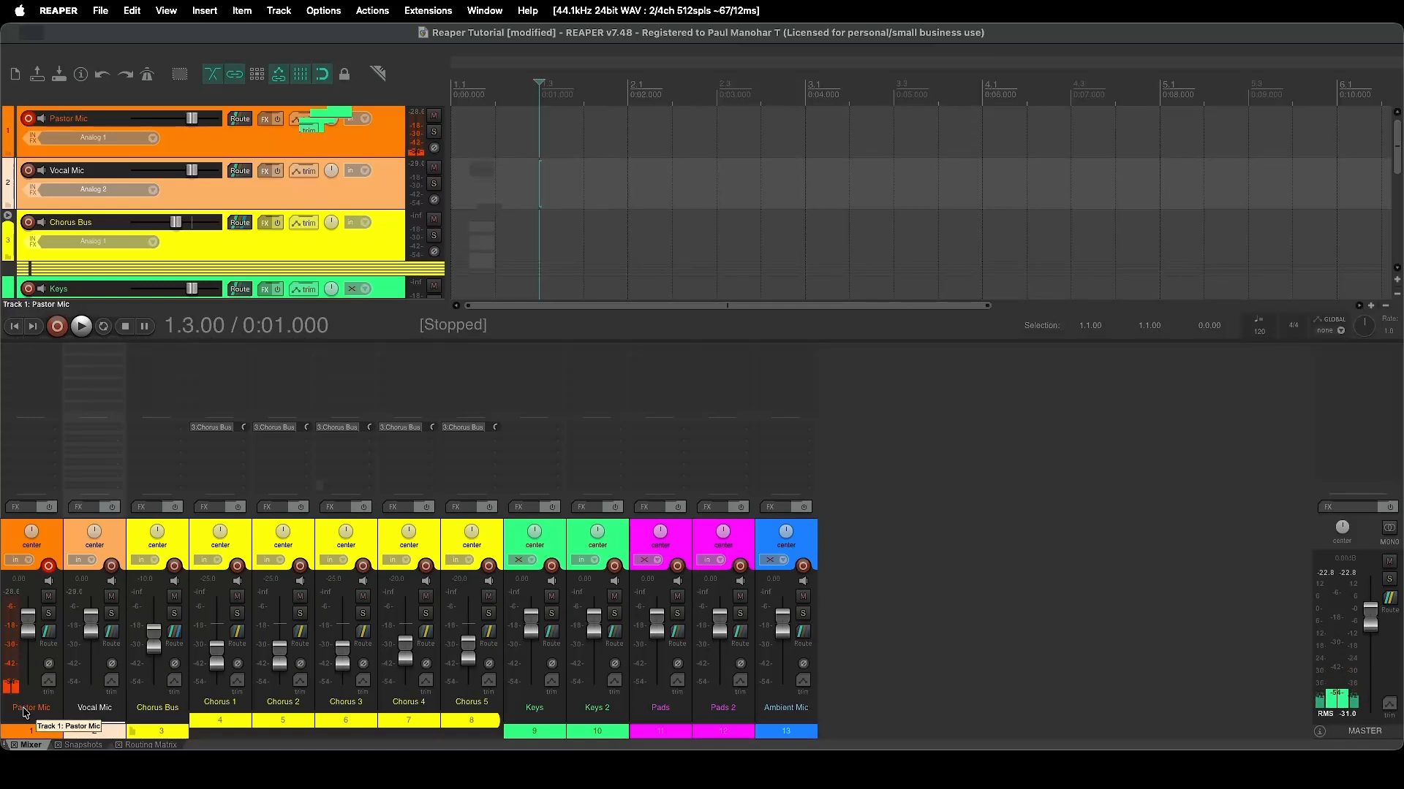
{"action": "double_click", "coordinate": [90, 714]}
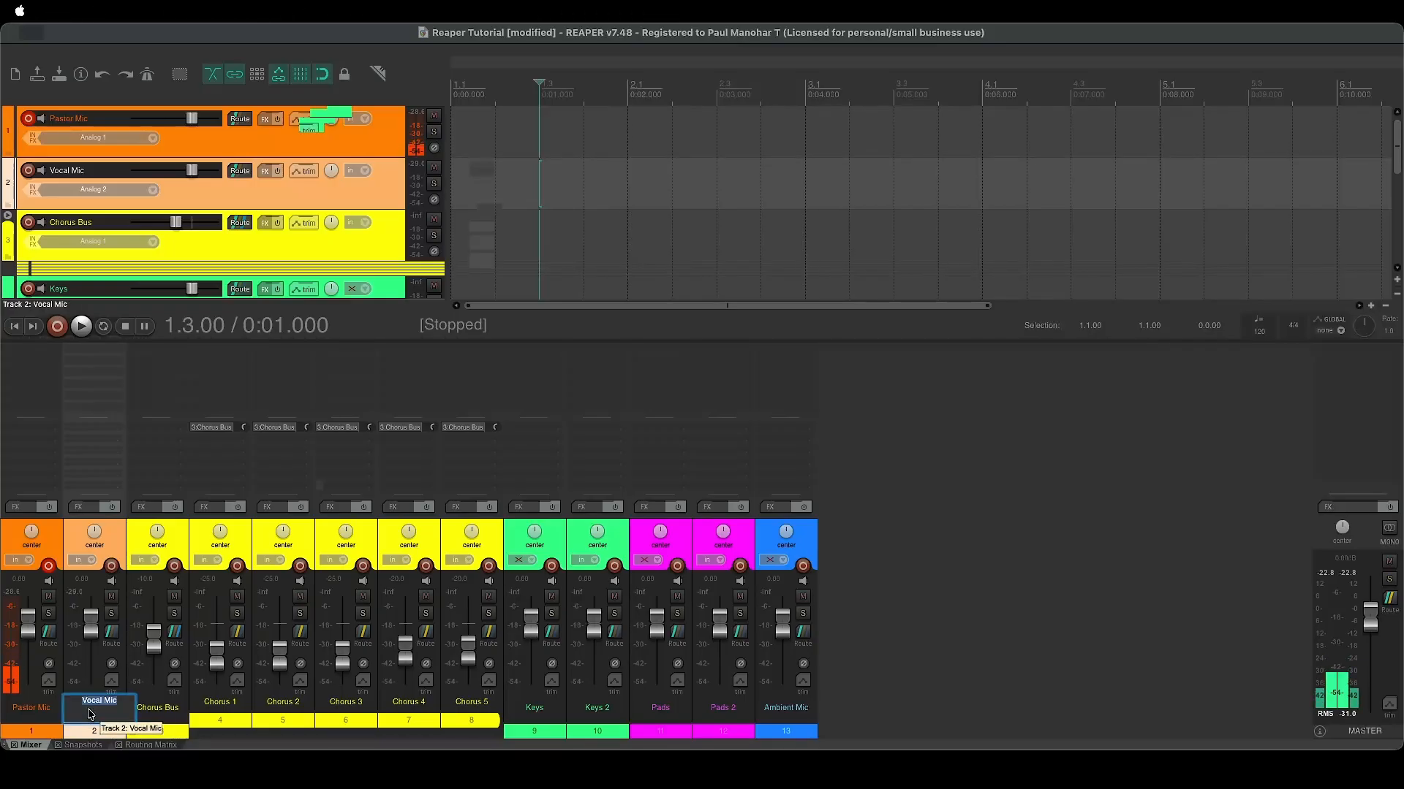
{"action": "type", "text": "Worship L"}
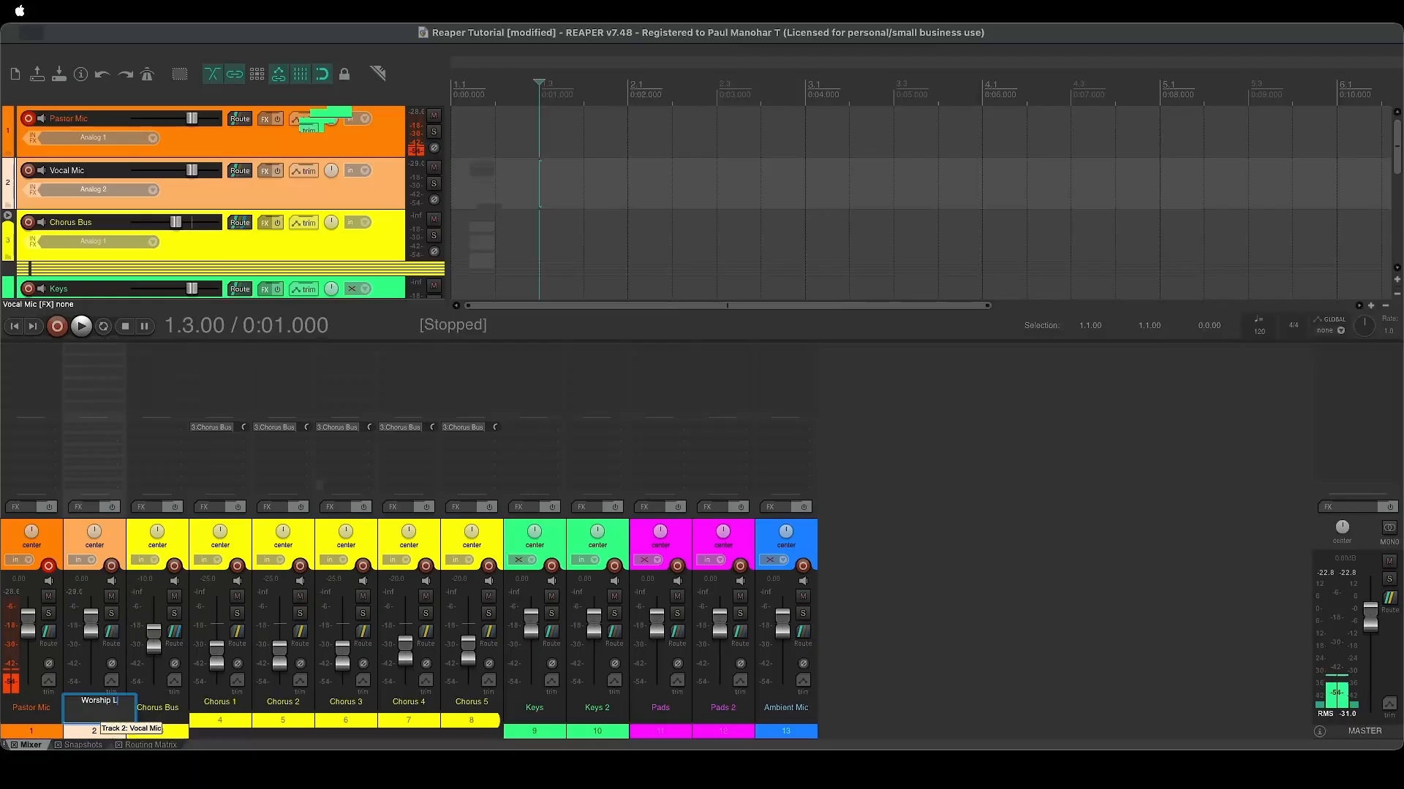
{"action": "type", "text": "ead Mic"}
{"action": "key", "text": "Return"}
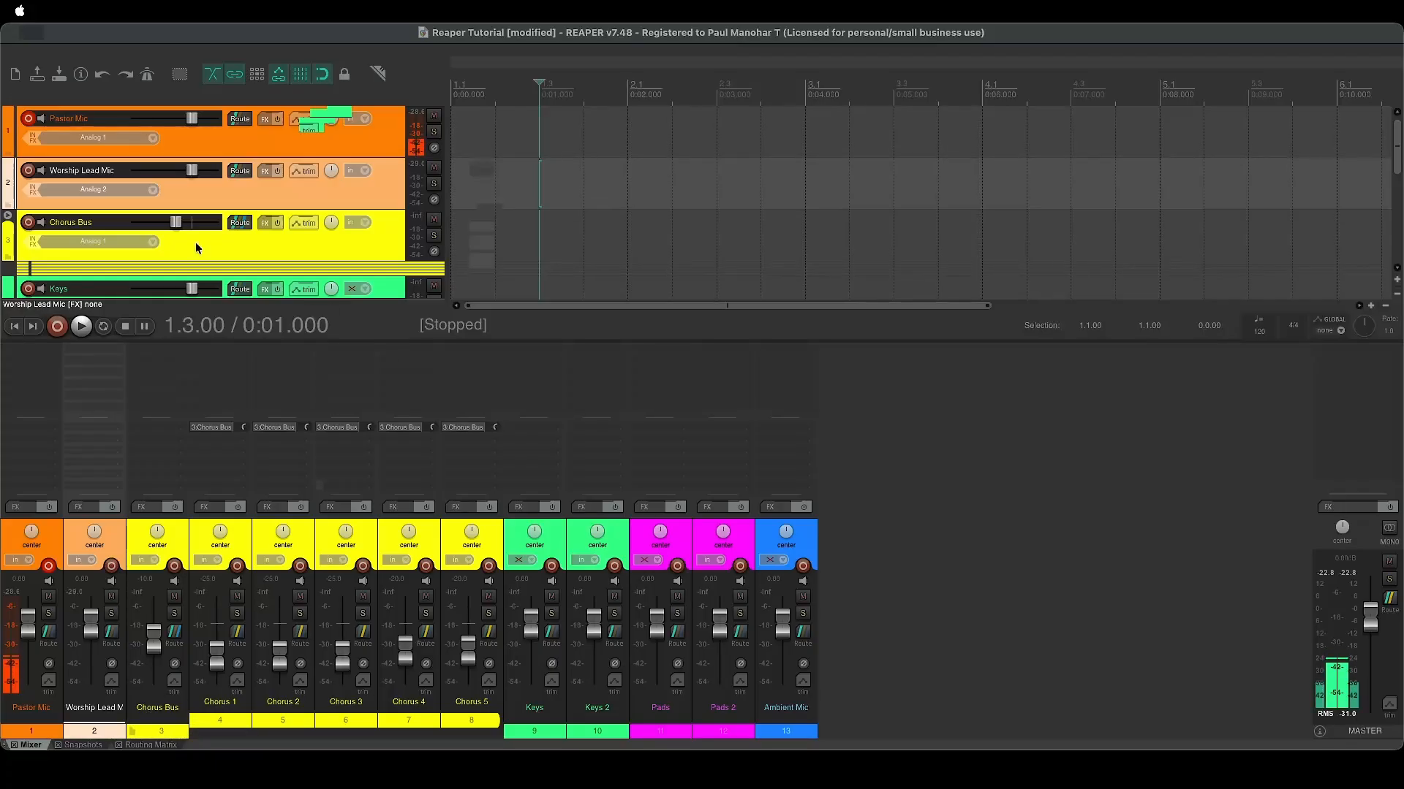
Add two new tracks at the end of the track list, after Ambient Mic
{"action": "scroll", "coordinate": [191, 249], "scroll_direction": "down", "scroll_amount": 10}
{"action": "double_click", "coordinate": [222, 274]}
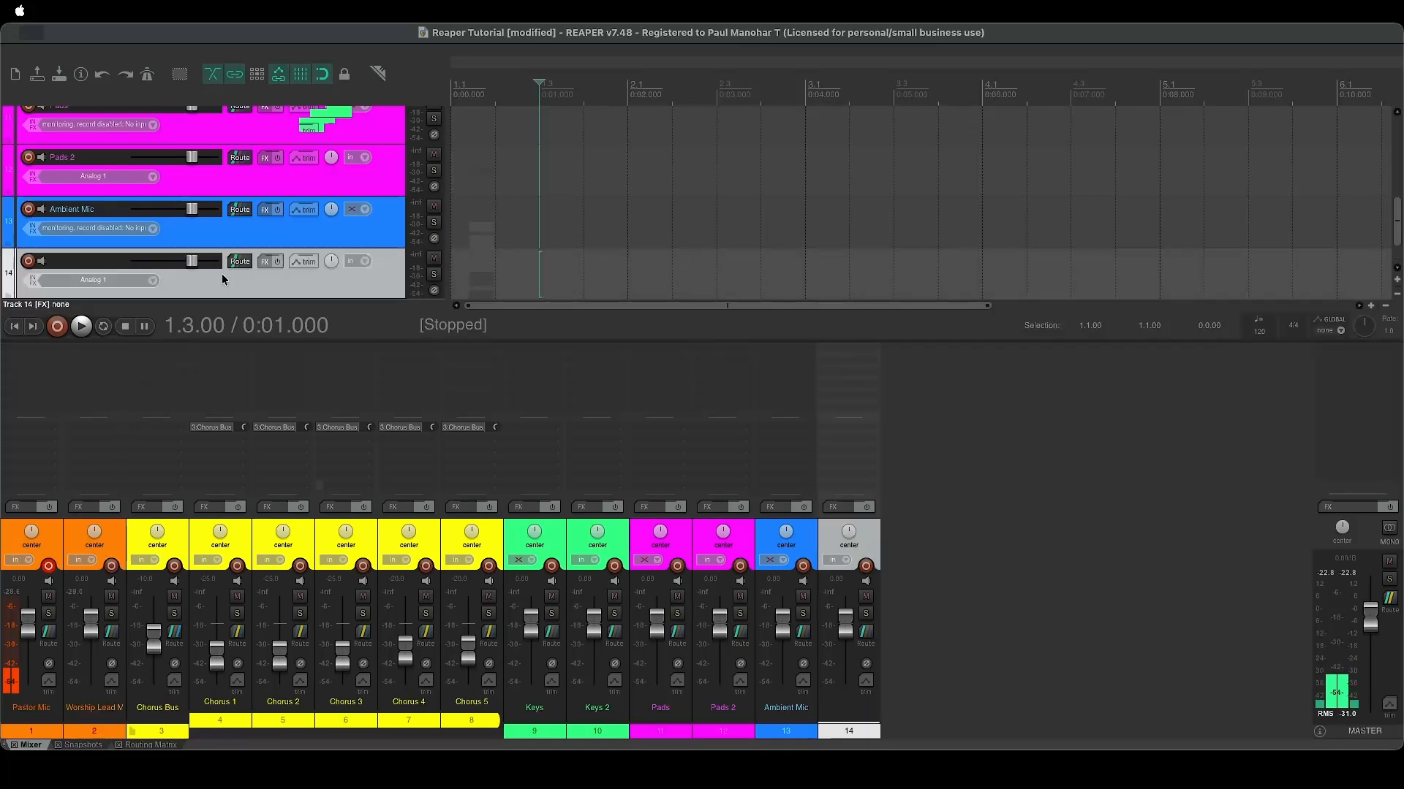
{"action": "double_click", "coordinate": [222, 274]}
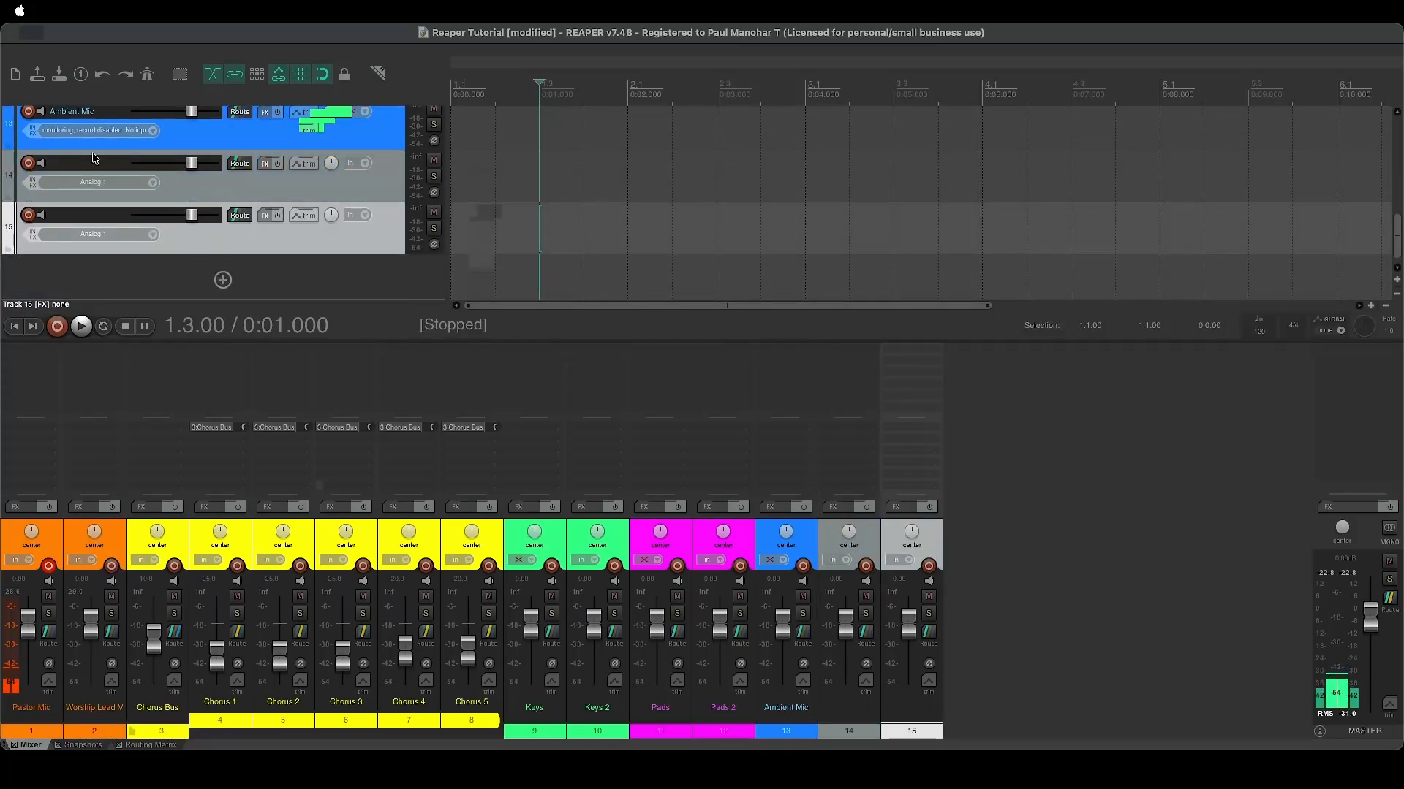
Name the first new track Reverb-FX and the second new track Chorus-FX
{"action": "double_click", "coordinate": [93, 157]}
{"action": "type", "text": "Reverb-Fx"}
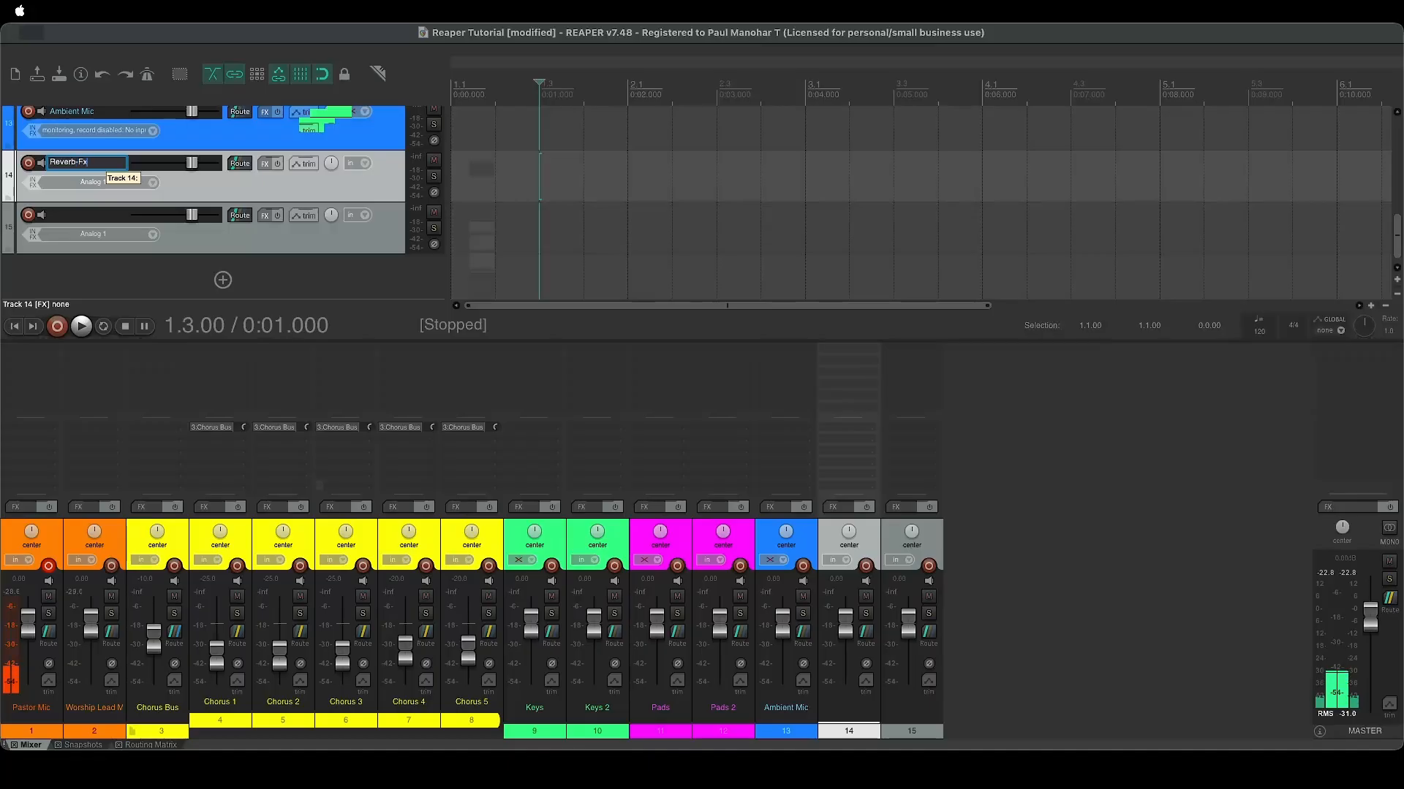
{"action": "key", "text": "Return"}
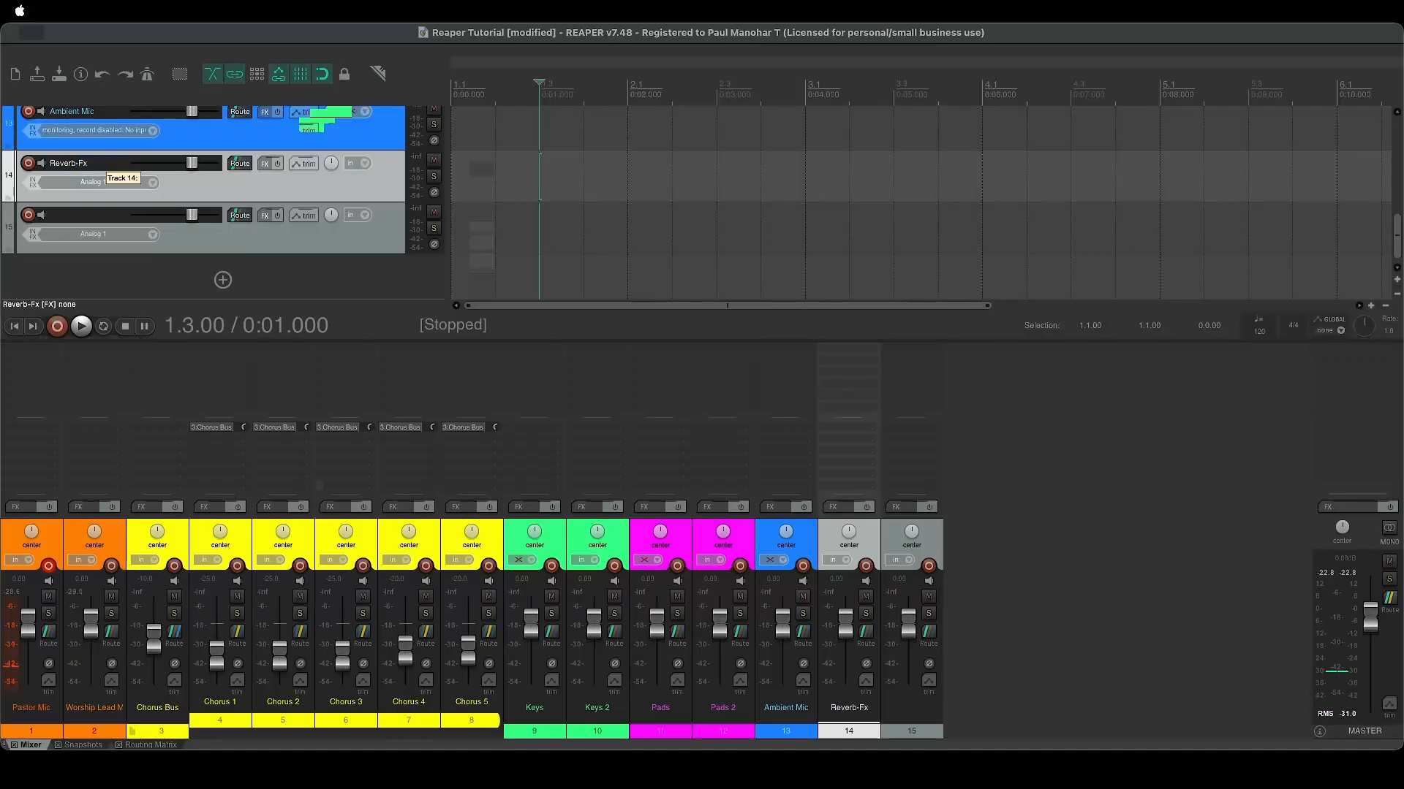
{"action": "double_click", "coordinate": [100, 165]}
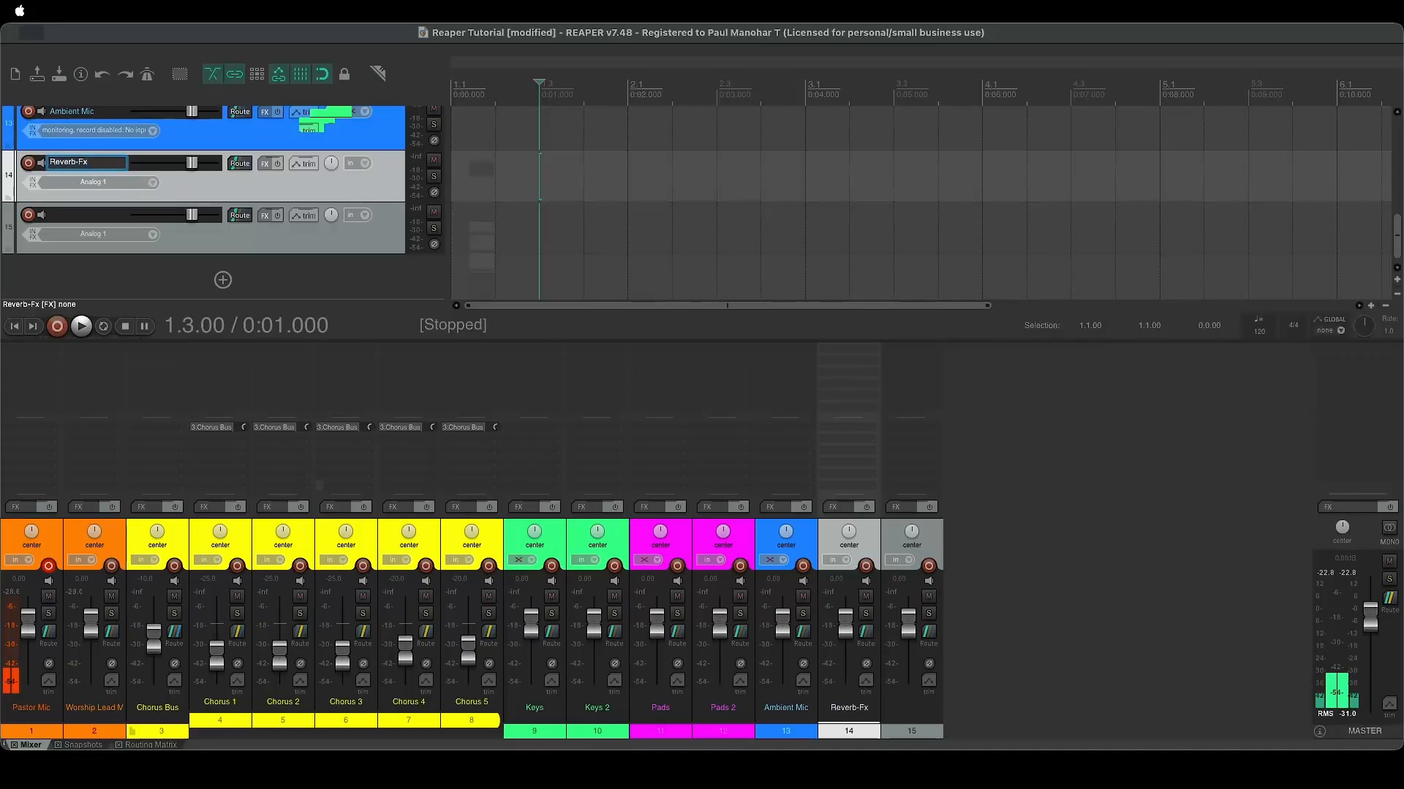
{"action": "type", "text": "X"}
{"action": "key", "text": "Return"}
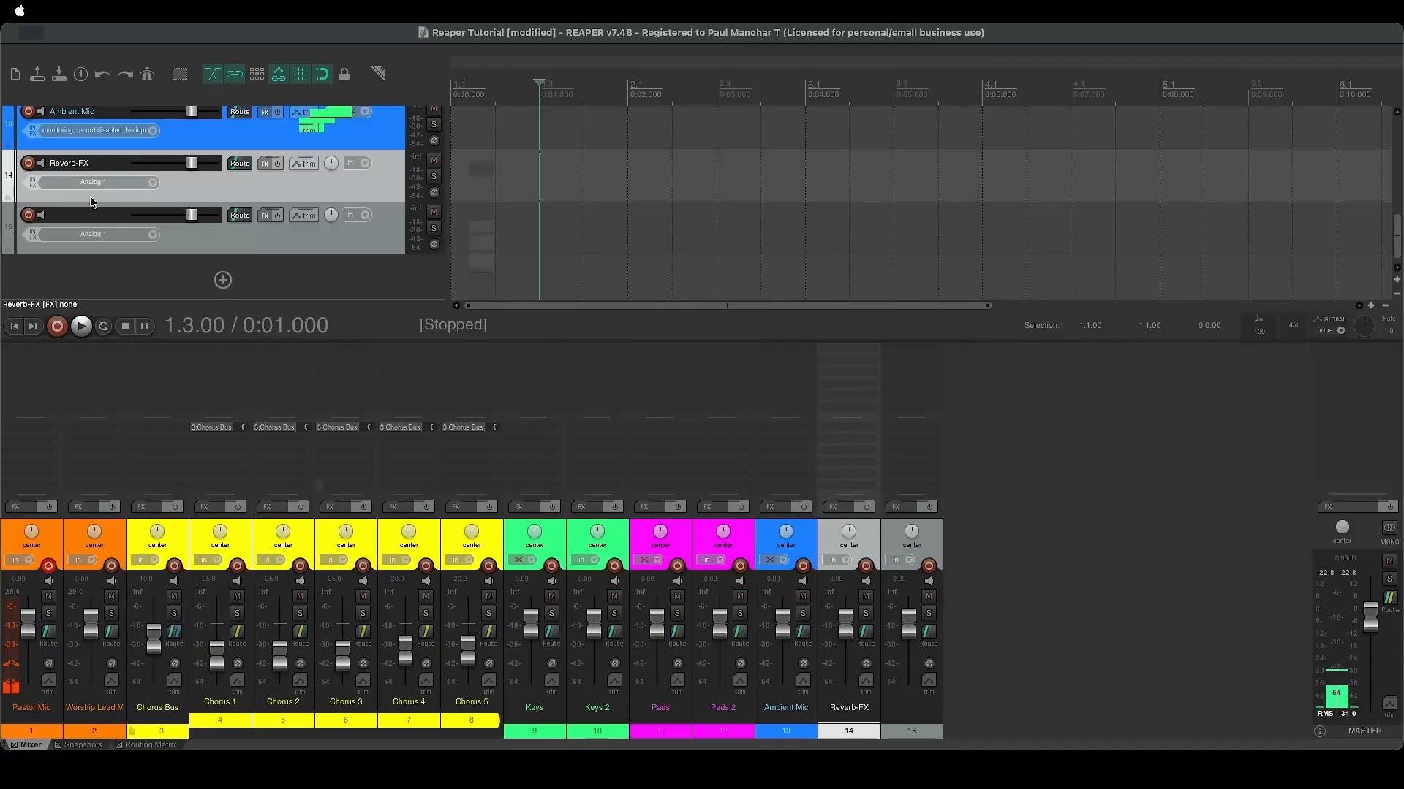
{"action": "double_click", "coordinate": [84, 219]}
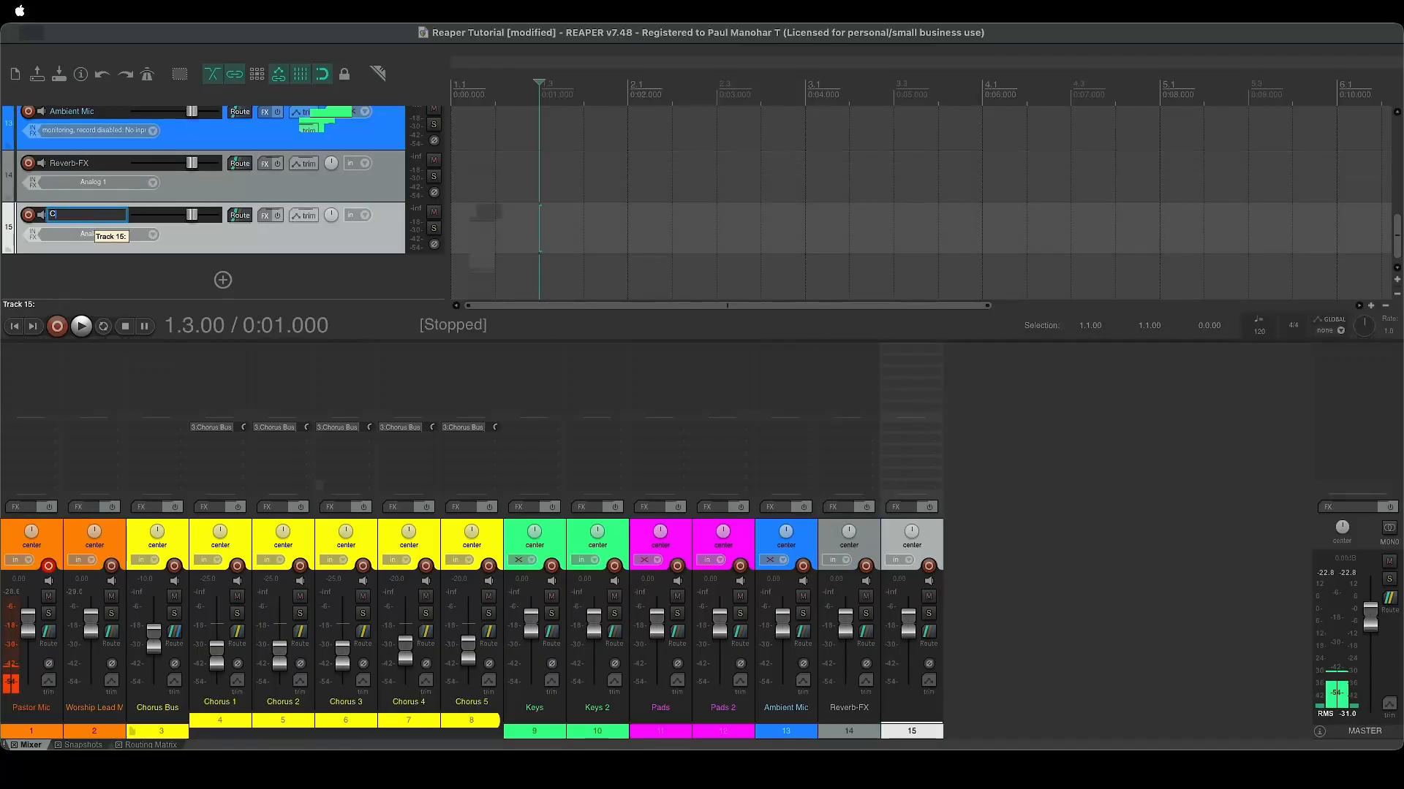
{"action": "type", "text": "Chorus-FX"}
{"action": "key", "text": "Return"}
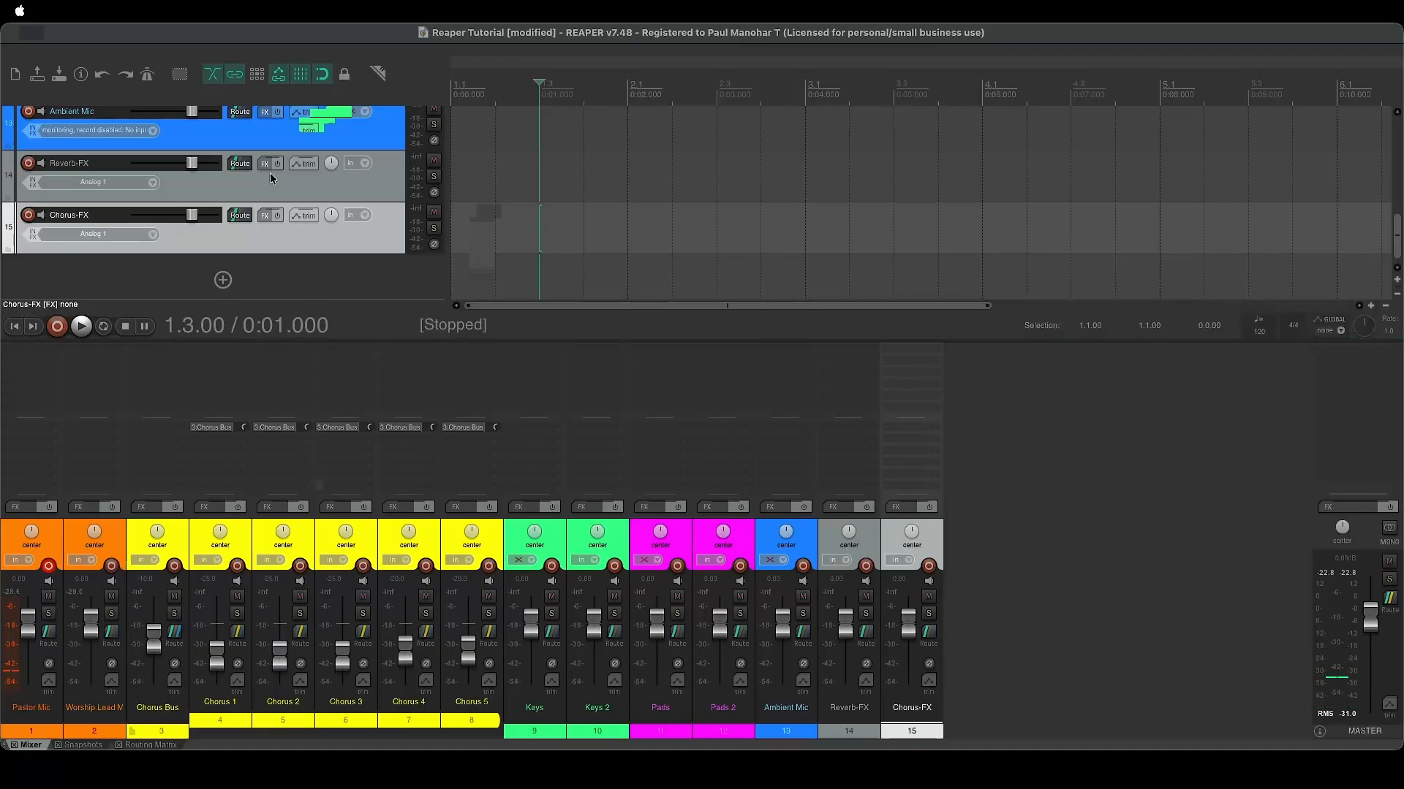
Set the Reverb-FX track's color to Maroon
{"action": "right_click", "coordinate": [304, 189]}
{"action": "mouse_move", "coordinate": [370, 563]}
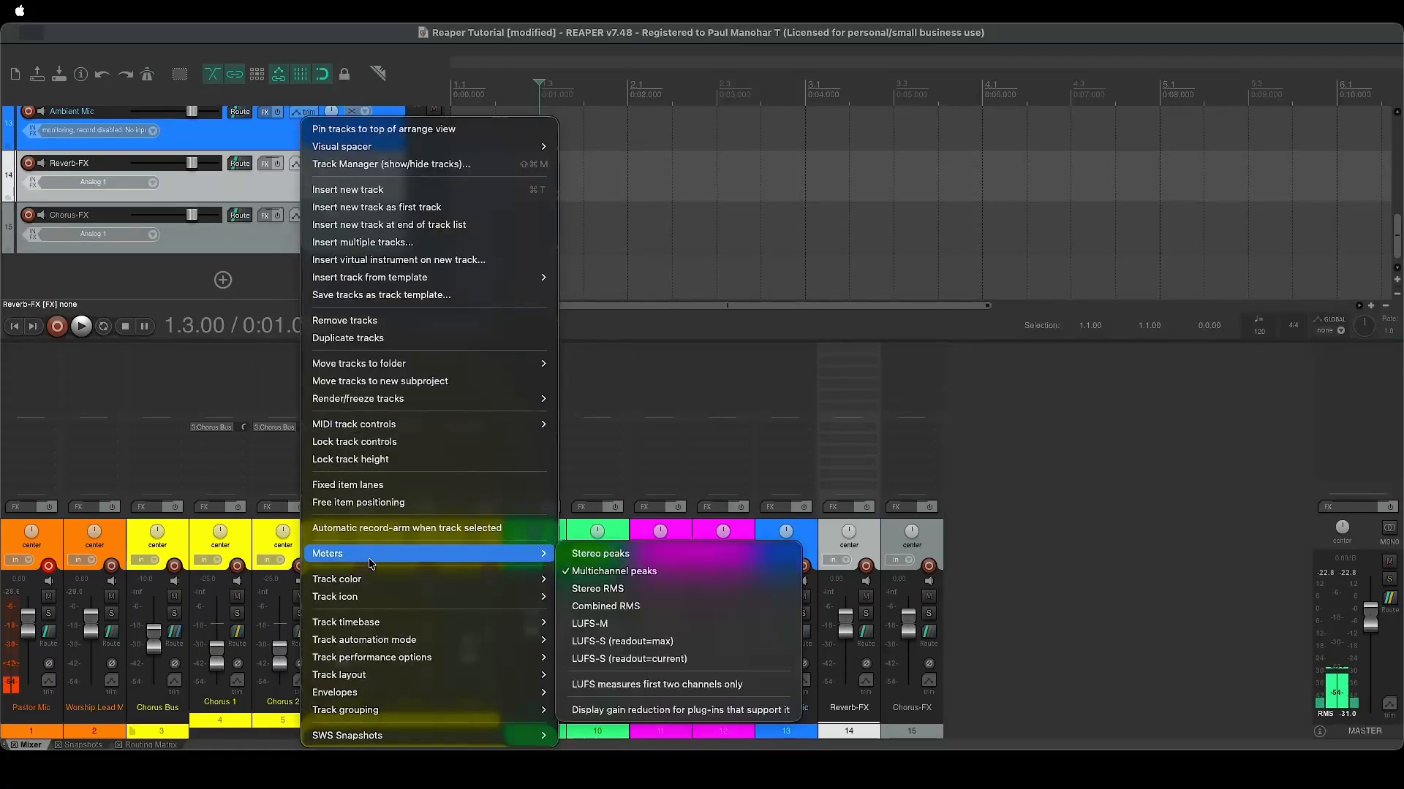
{"action": "left_click", "coordinate": [617, 588]}
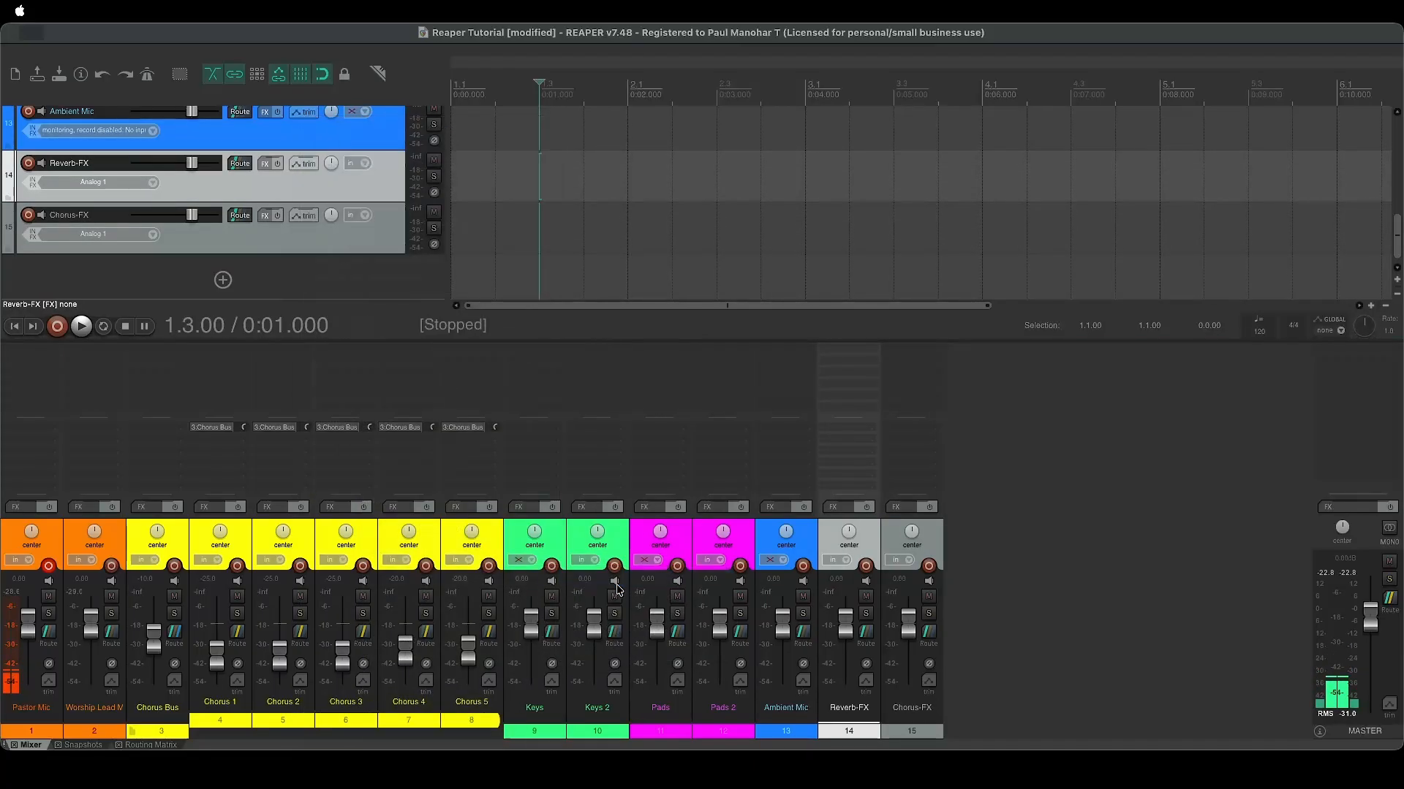
{"action": "left_click", "coordinate": [779, 238]}
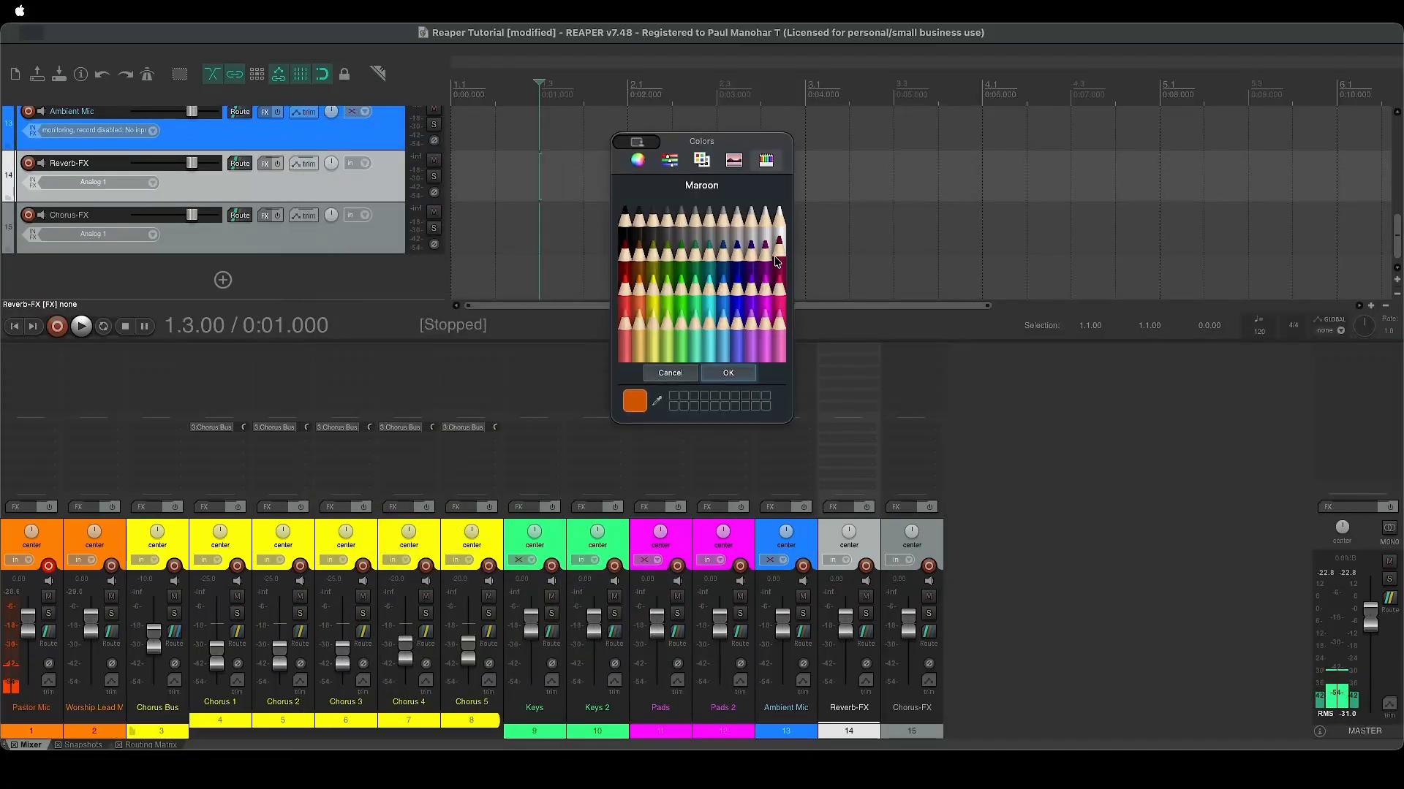
{"action": "left_click", "coordinate": [725, 373]}
Set the Chorus-FX track's color to Carnation pink
{"action": "left_click", "coordinate": [369, 241]}
{"action": "right_click", "coordinate": [369, 241]}
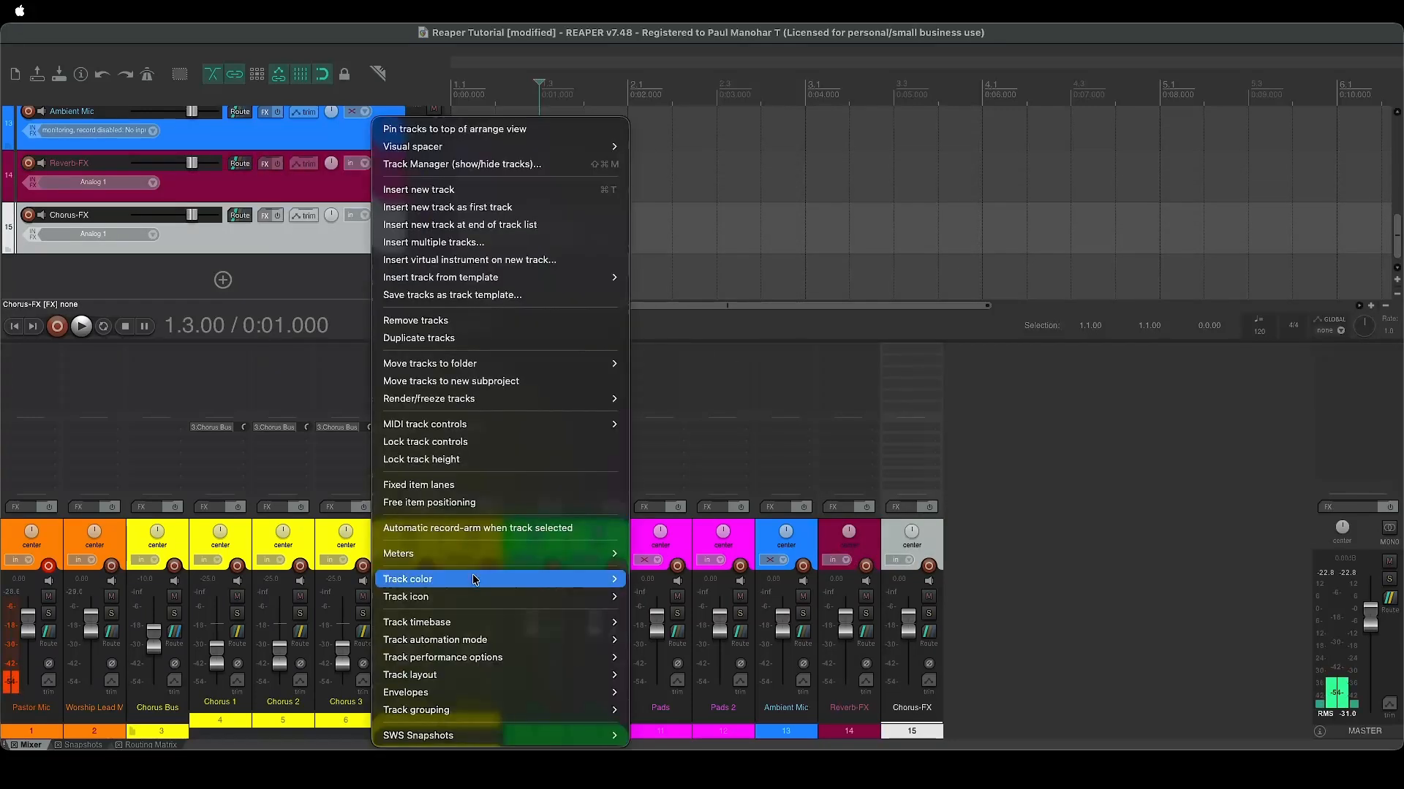
{"action": "mouse_move", "coordinate": [475, 579]}
{"action": "left_click", "coordinate": [662, 579]}
{"action": "left_click", "coordinate": [780, 314]}
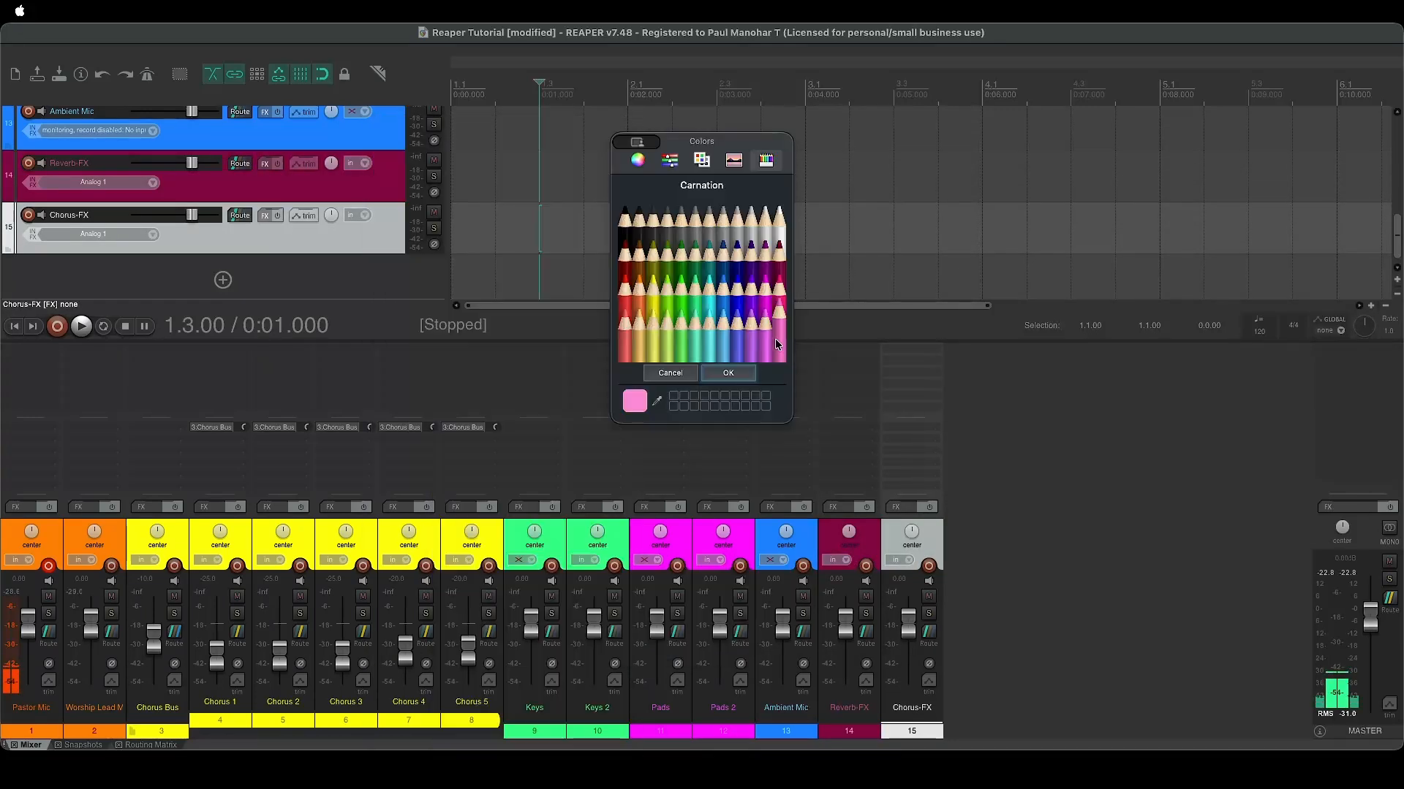
{"action": "left_click", "coordinate": [728, 374]}
{"action": "left_click", "coordinate": [262, 265]}
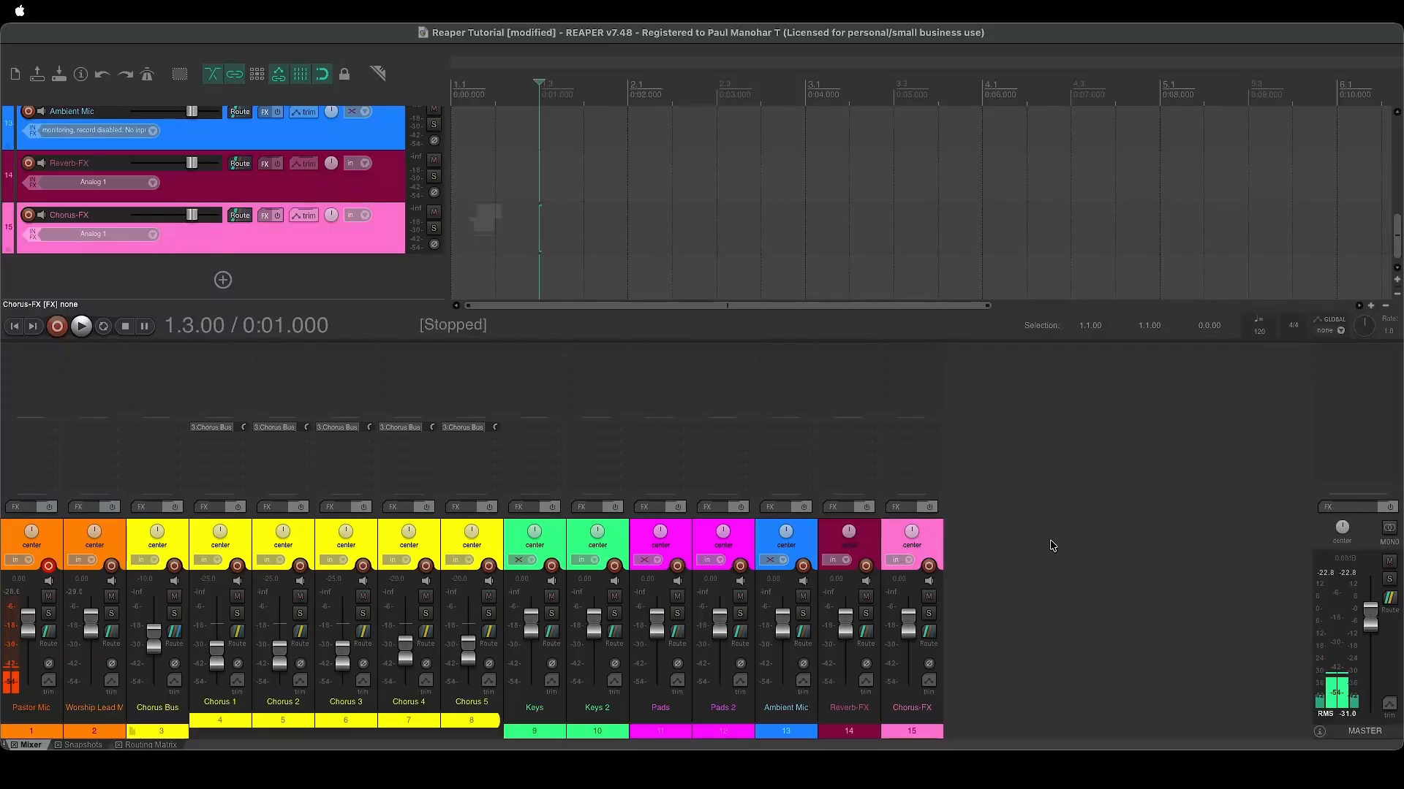
Add sends from Chorus Bus to Reverb-FX and Chorus-FX, and delete the Reverb-FX send so only Chorus-FX is fed
{"action": "scroll", "coordinate": [173, 212], "scroll_direction": "up", "scroll_amount": 10}
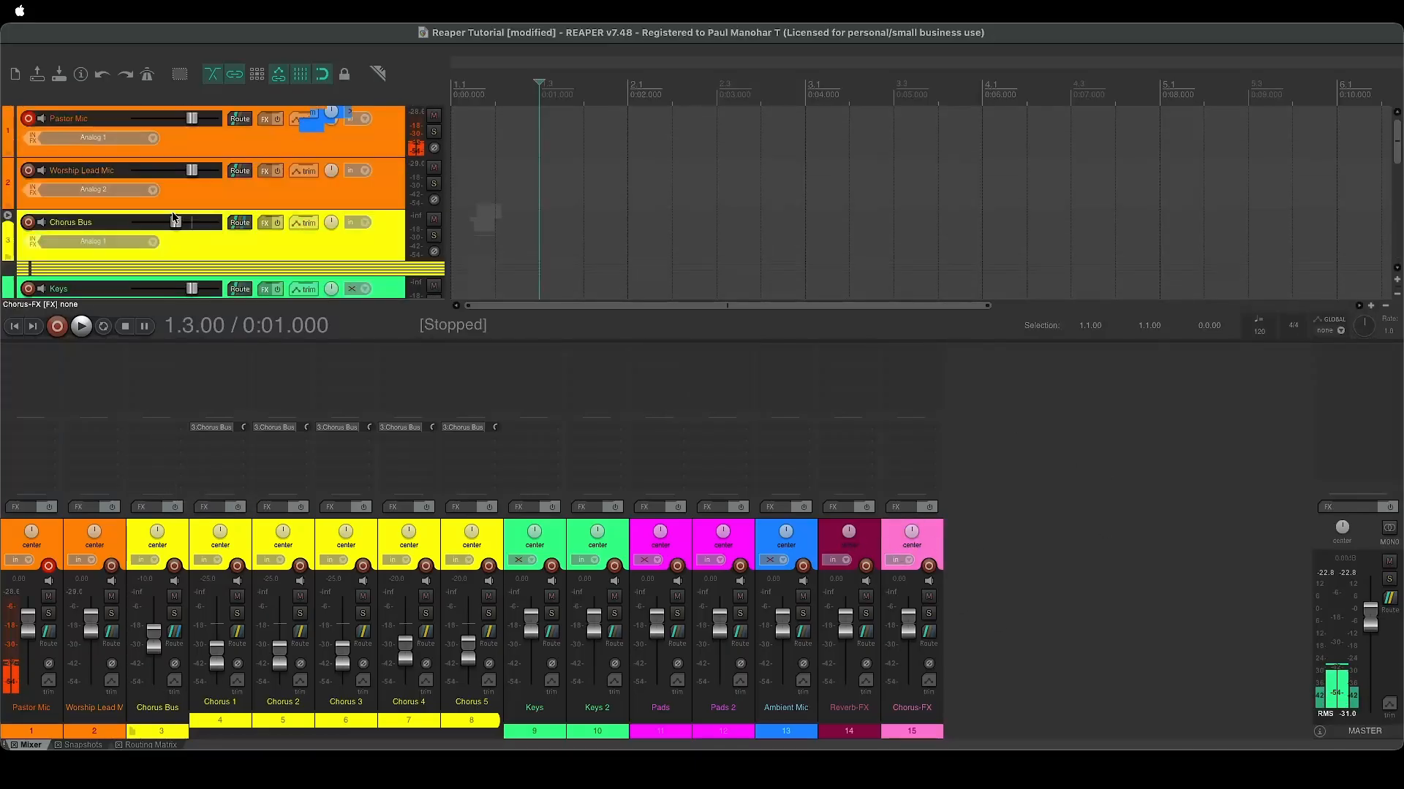
{"action": "scroll", "coordinate": [173, 213], "scroll_direction": "down", "scroll_amount": 1}
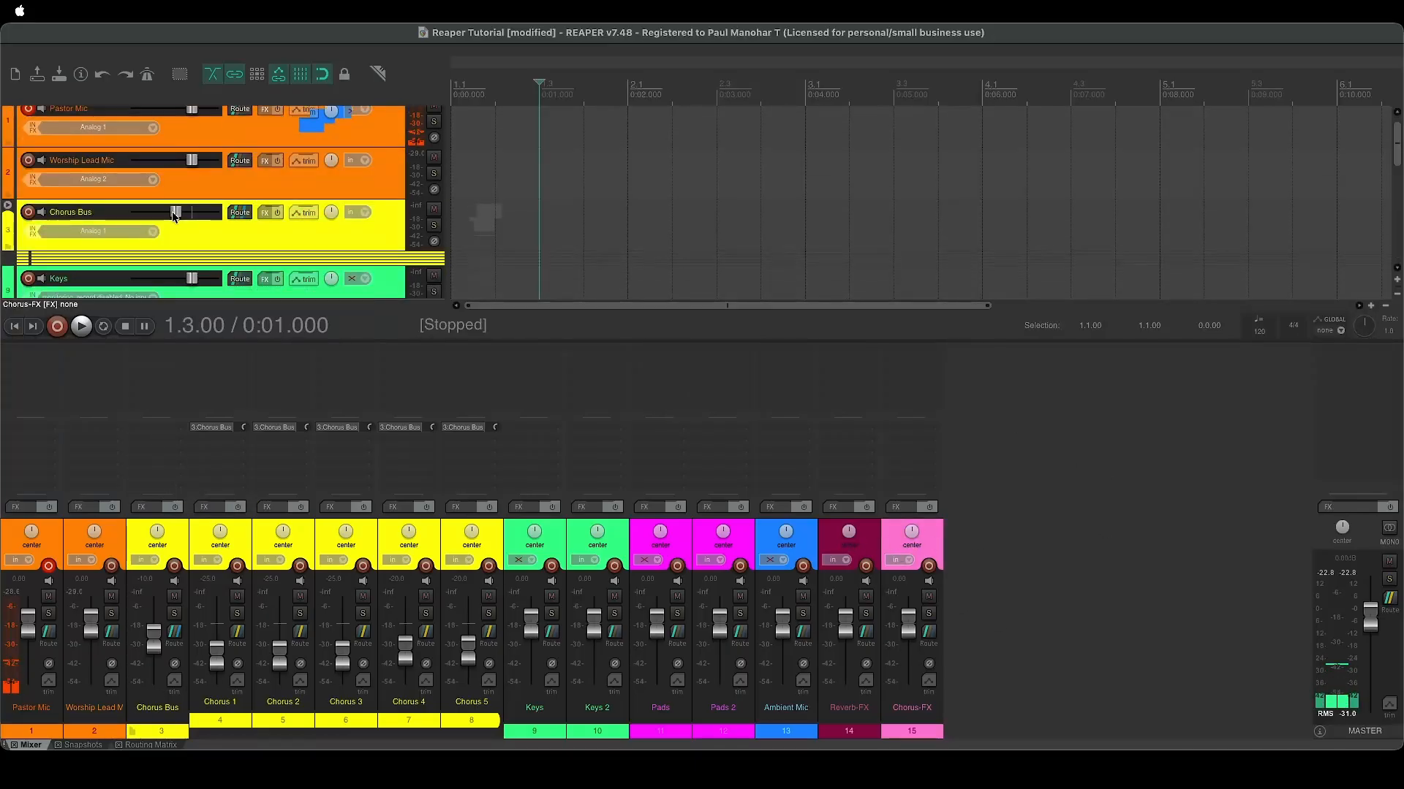
{"action": "left_click", "coordinate": [235, 213]}
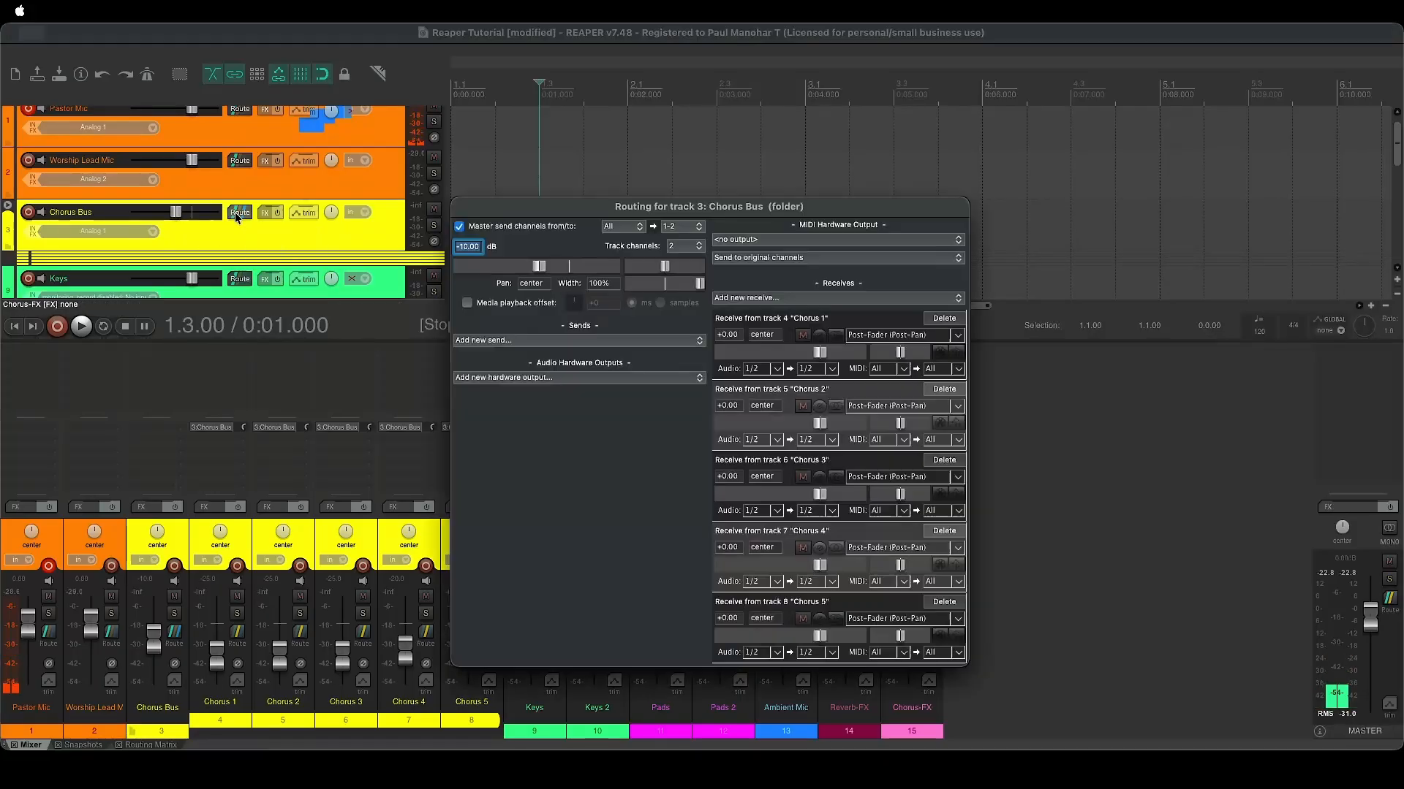
{"action": "left_click", "coordinate": [533, 342]}
{"action": "left_click", "coordinate": [502, 538]}
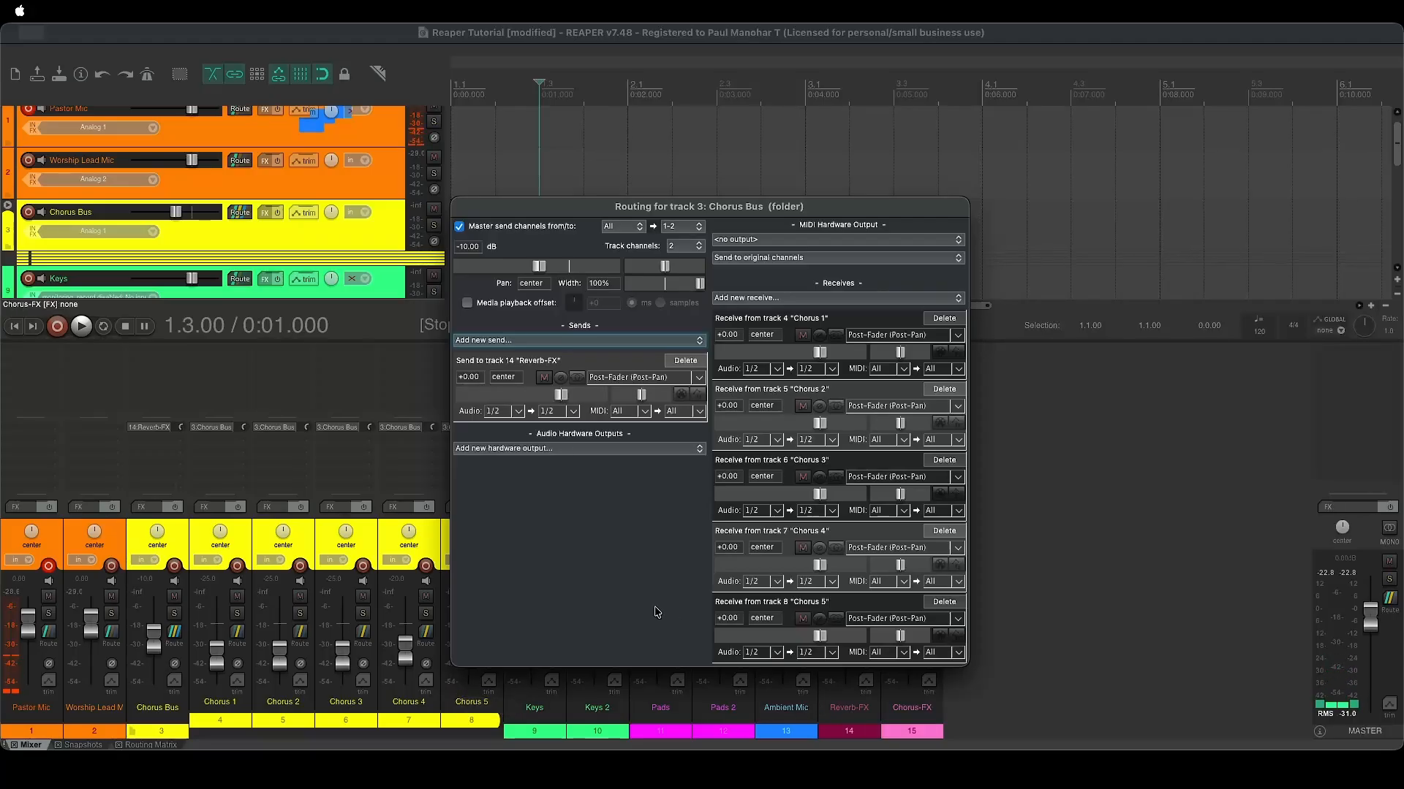
{"action": "left_click", "coordinate": [562, 341]}
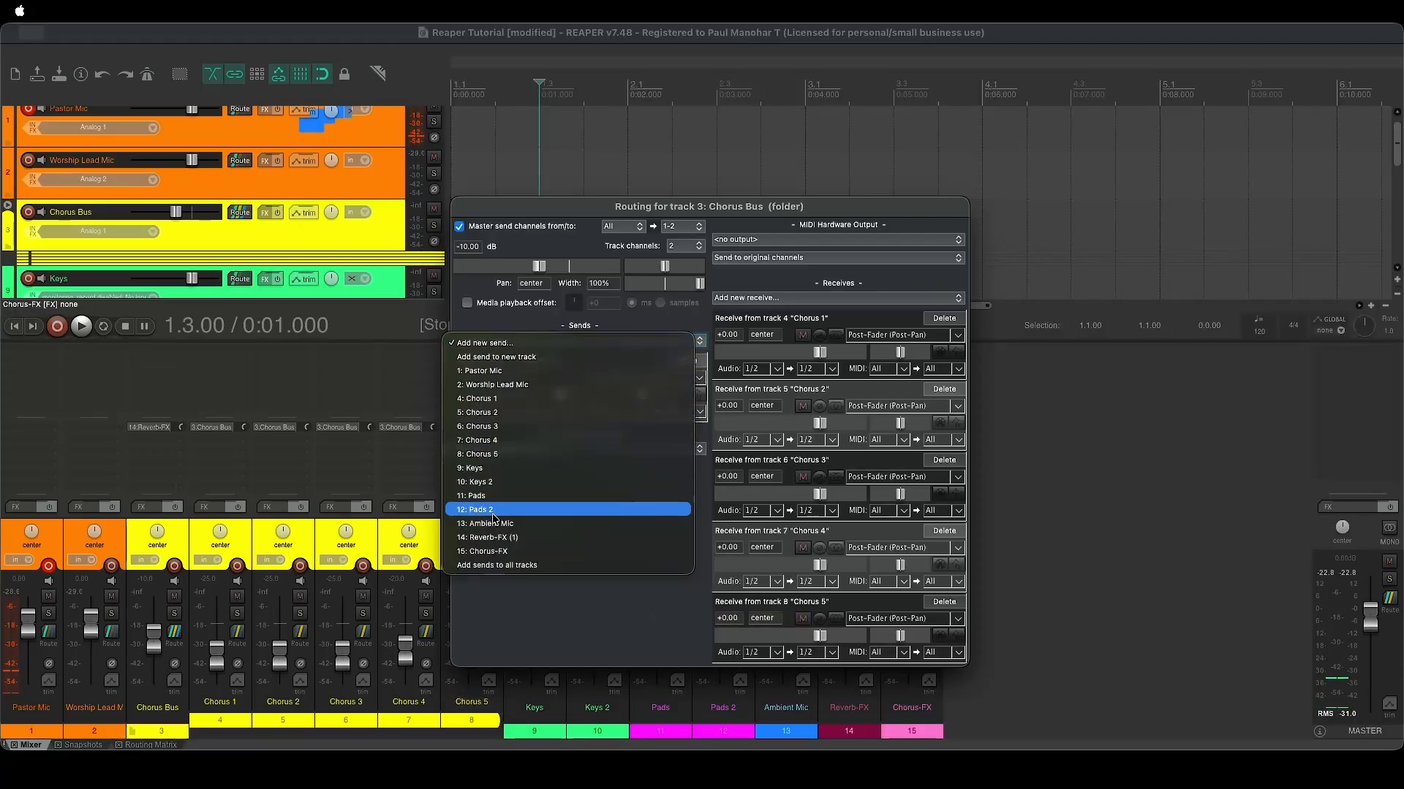
{"action": "left_click", "coordinate": [497, 552]}
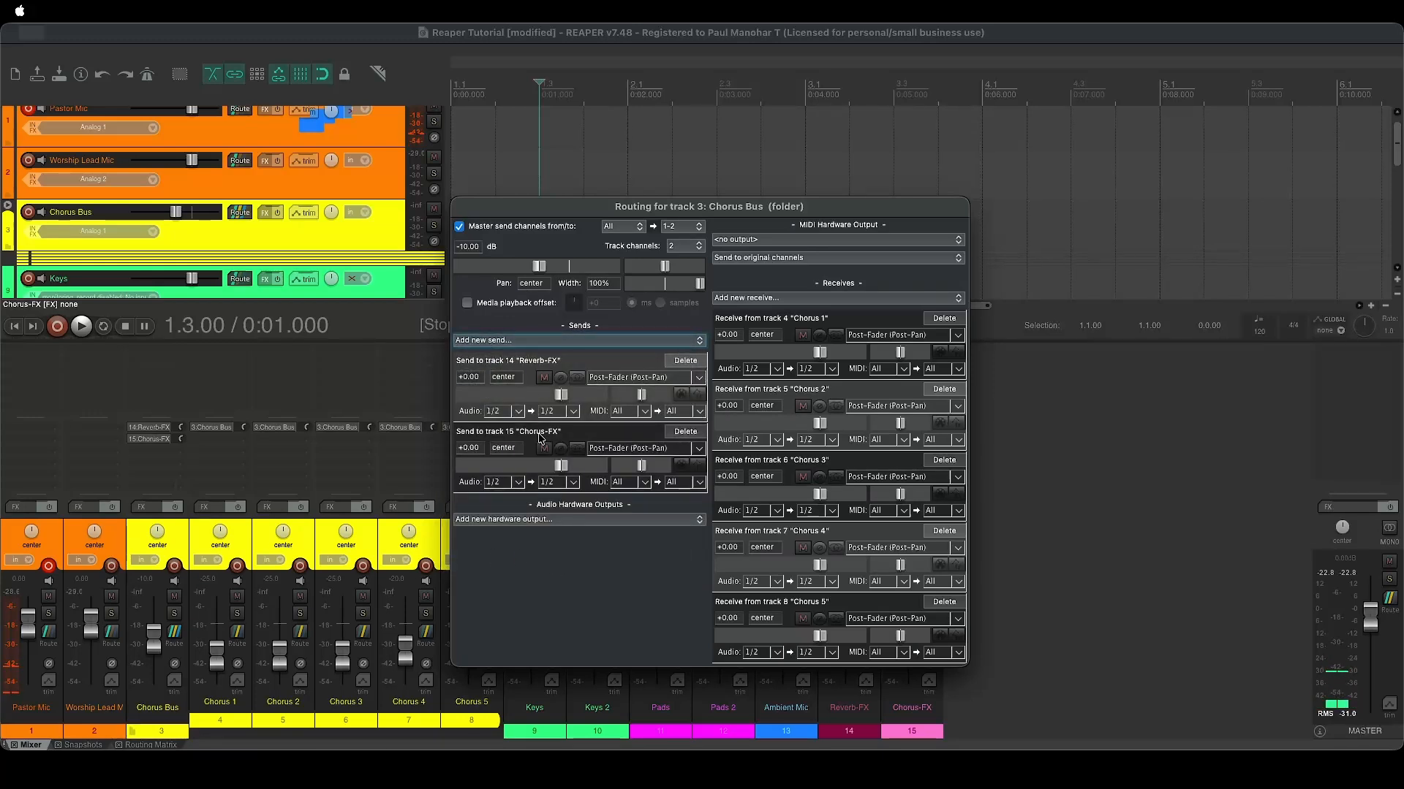
{"action": "left_click", "coordinate": [691, 361]}
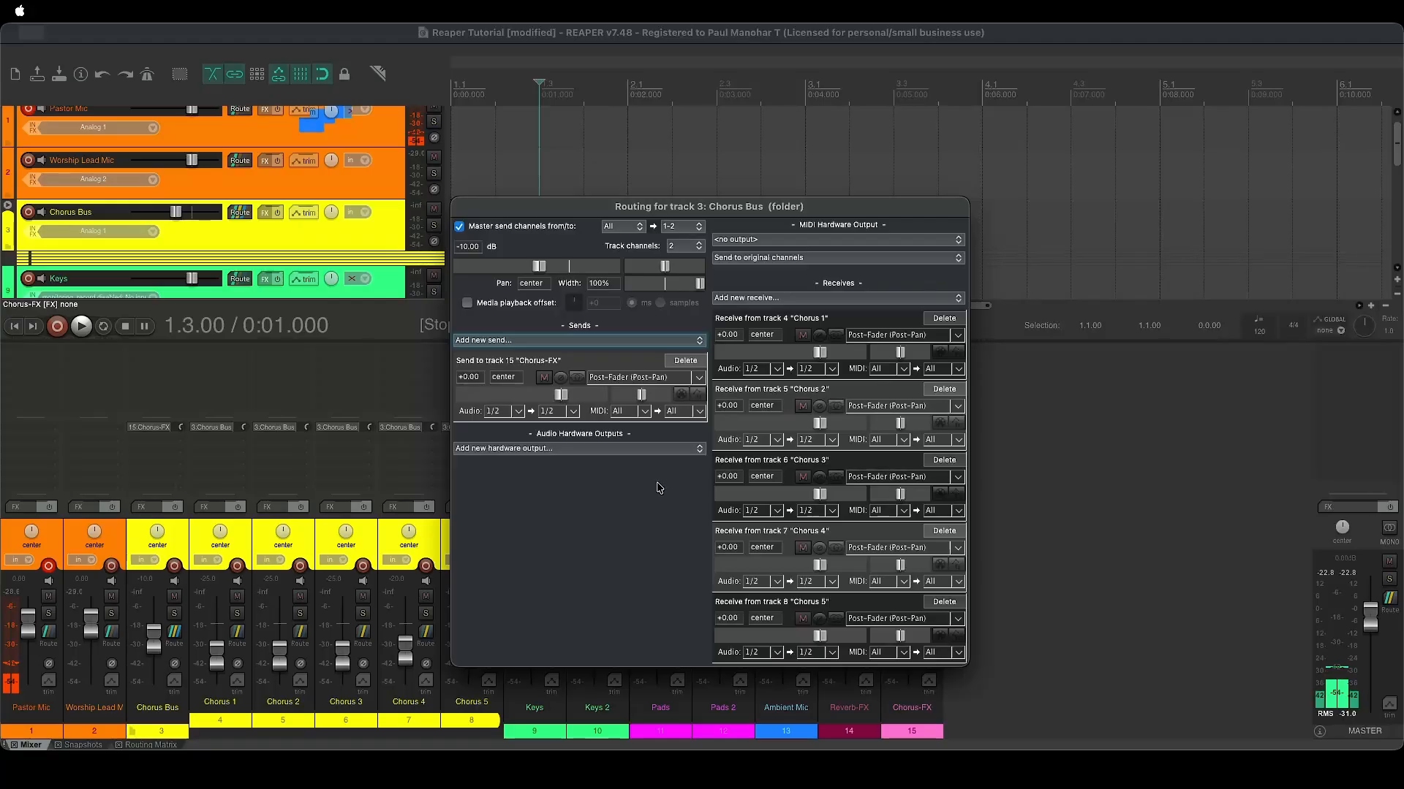
{"action": "left_click", "coordinate": [462, 207]}
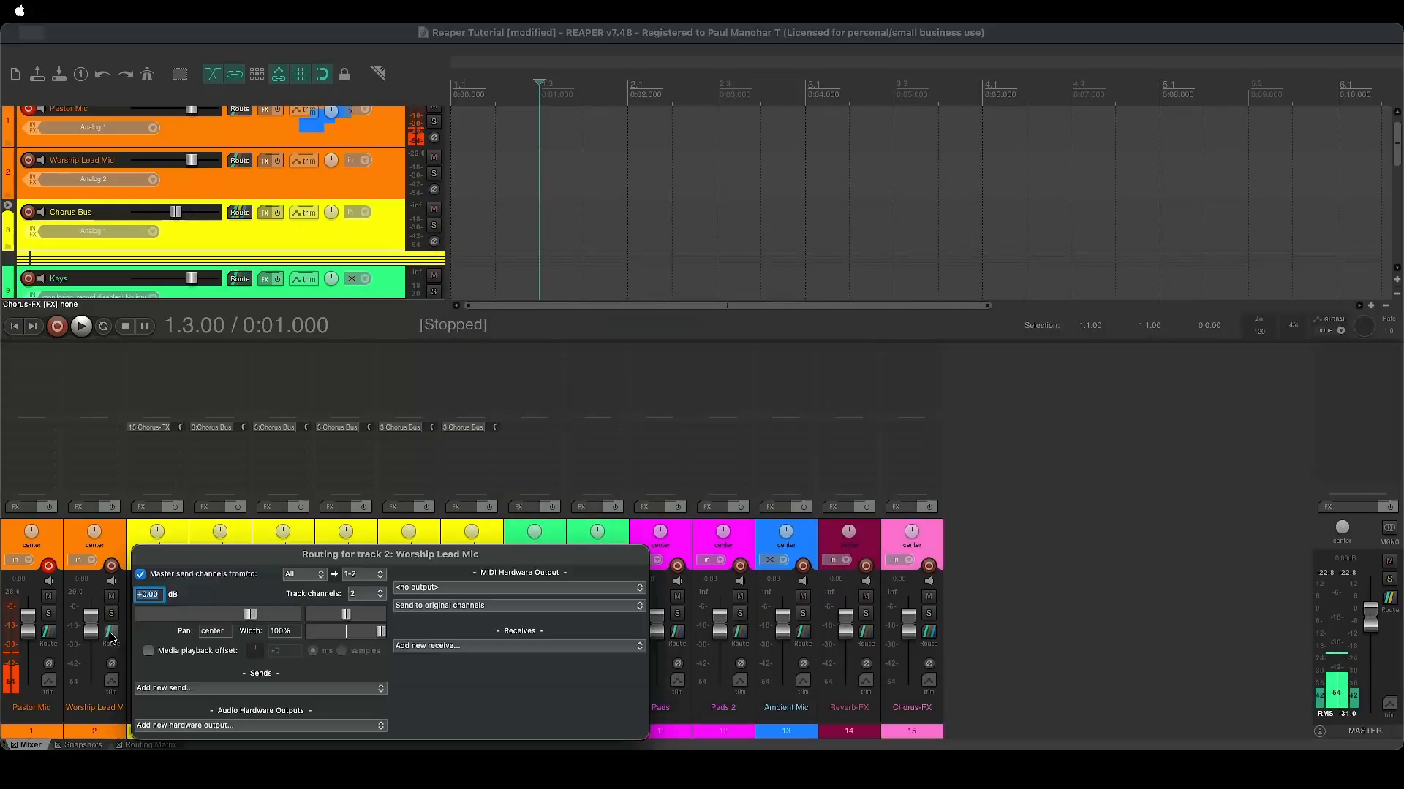
Add a send from the Worship Lead Mic track to Reverb-FX and close its routing window
{"action": "left_click", "coordinate": [111, 631]}
{"action": "left_click_drag", "start_coordinate": [285, 554], "coordinate": [474, 296]}
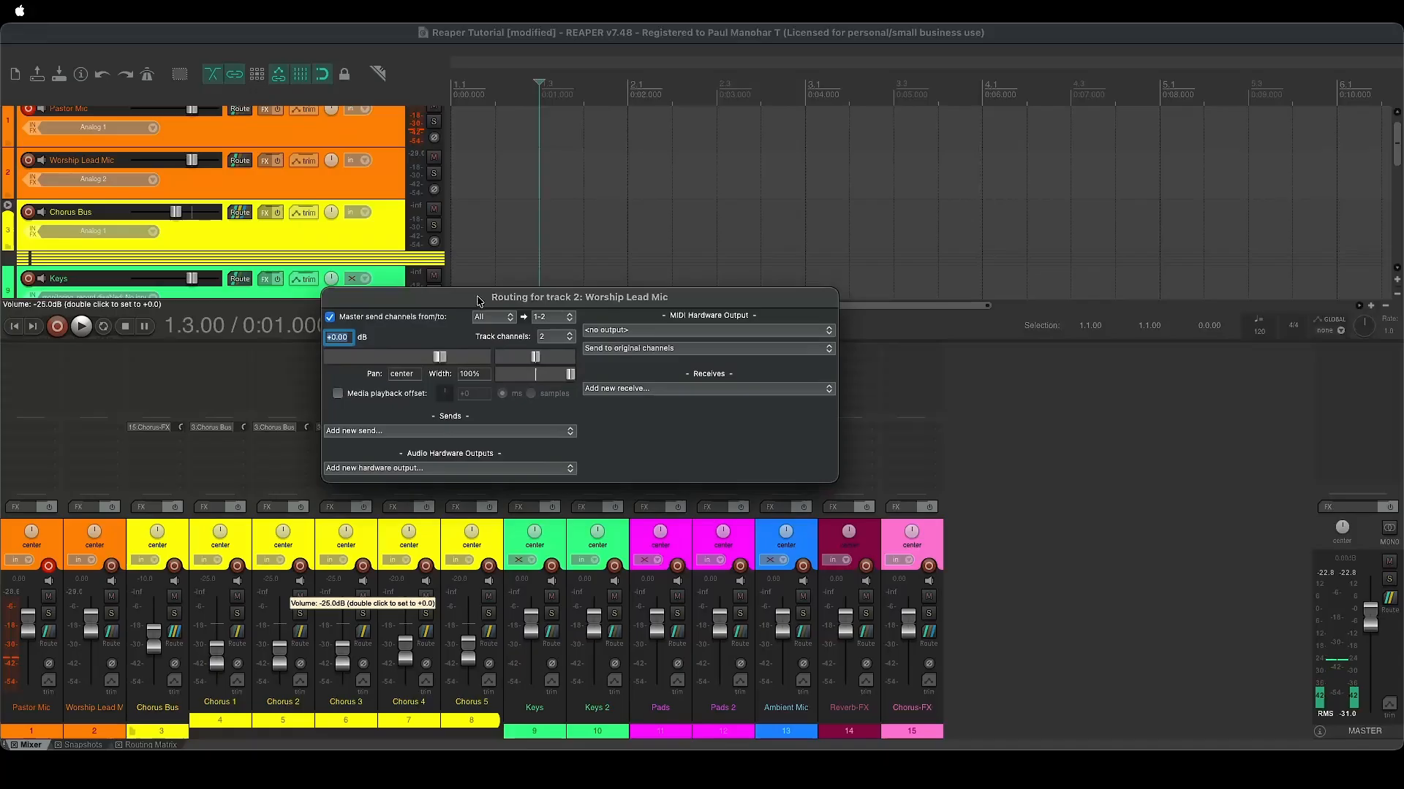
{"action": "left_click", "coordinate": [373, 434]}
{"action": "left_click", "coordinate": [351, 628]}
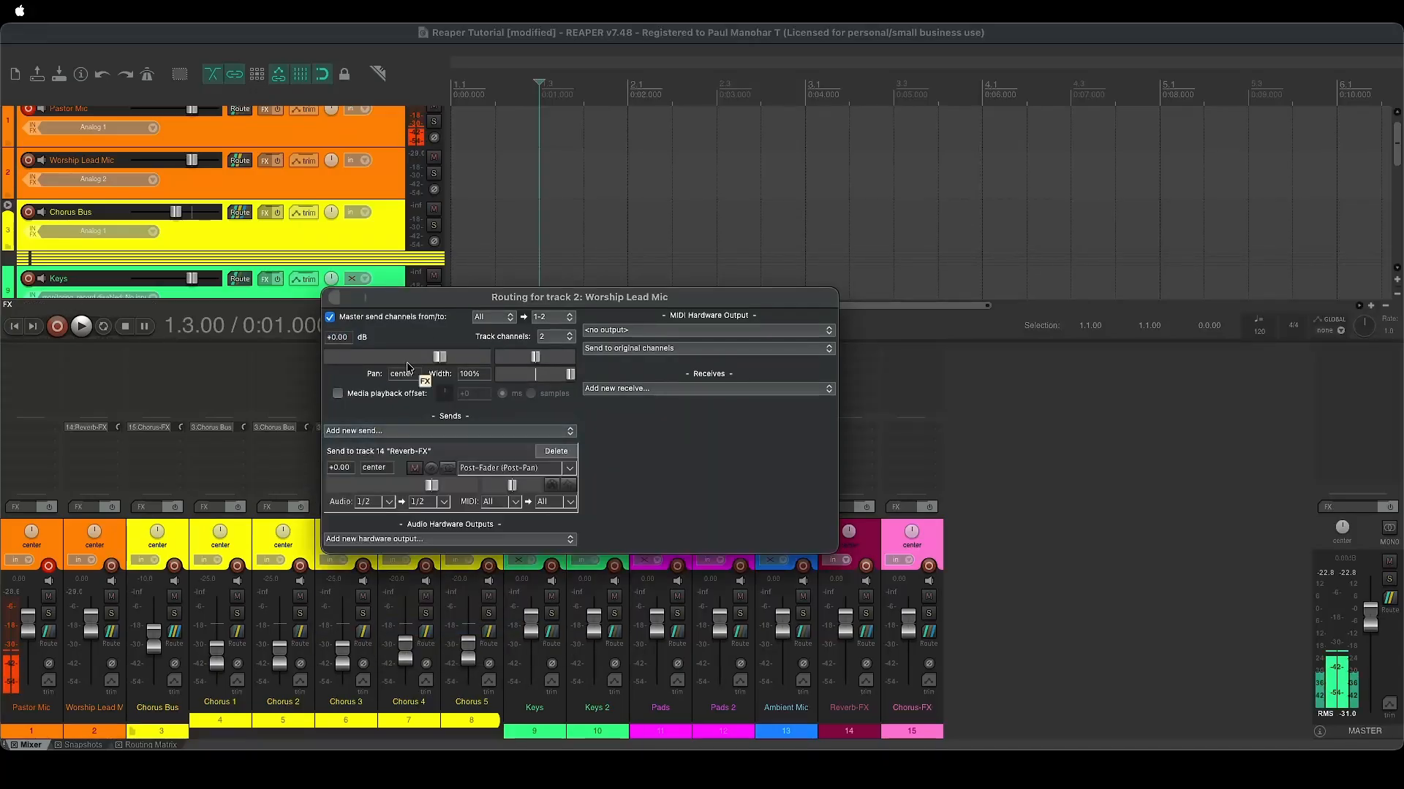
{"action": "left_click", "coordinate": [986, 446]}
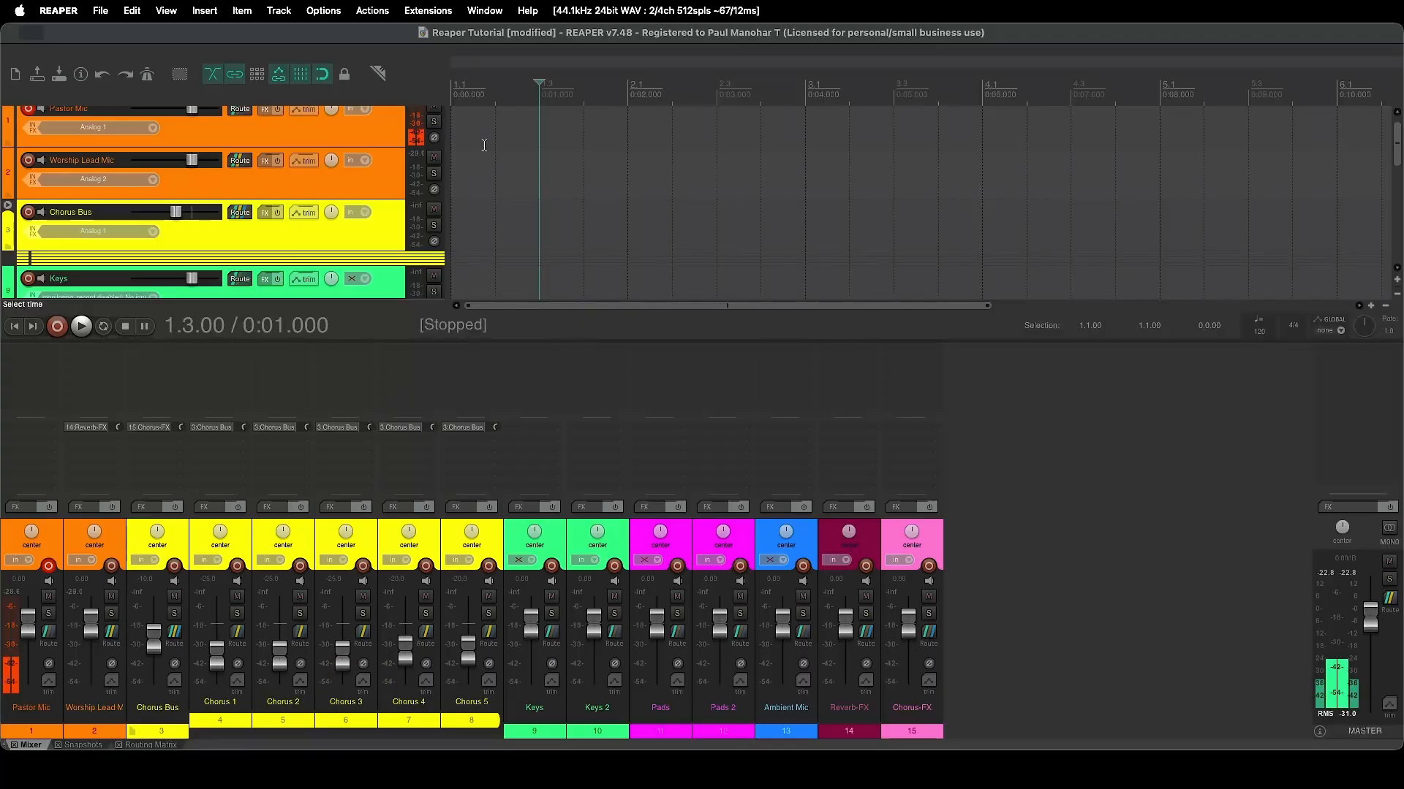
Enlarge the track area above the mixer and remove the Worship Lead Mic track
{"action": "left_click_drag", "start_coordinate": [365, 342], "coordinate": [369, 410]}
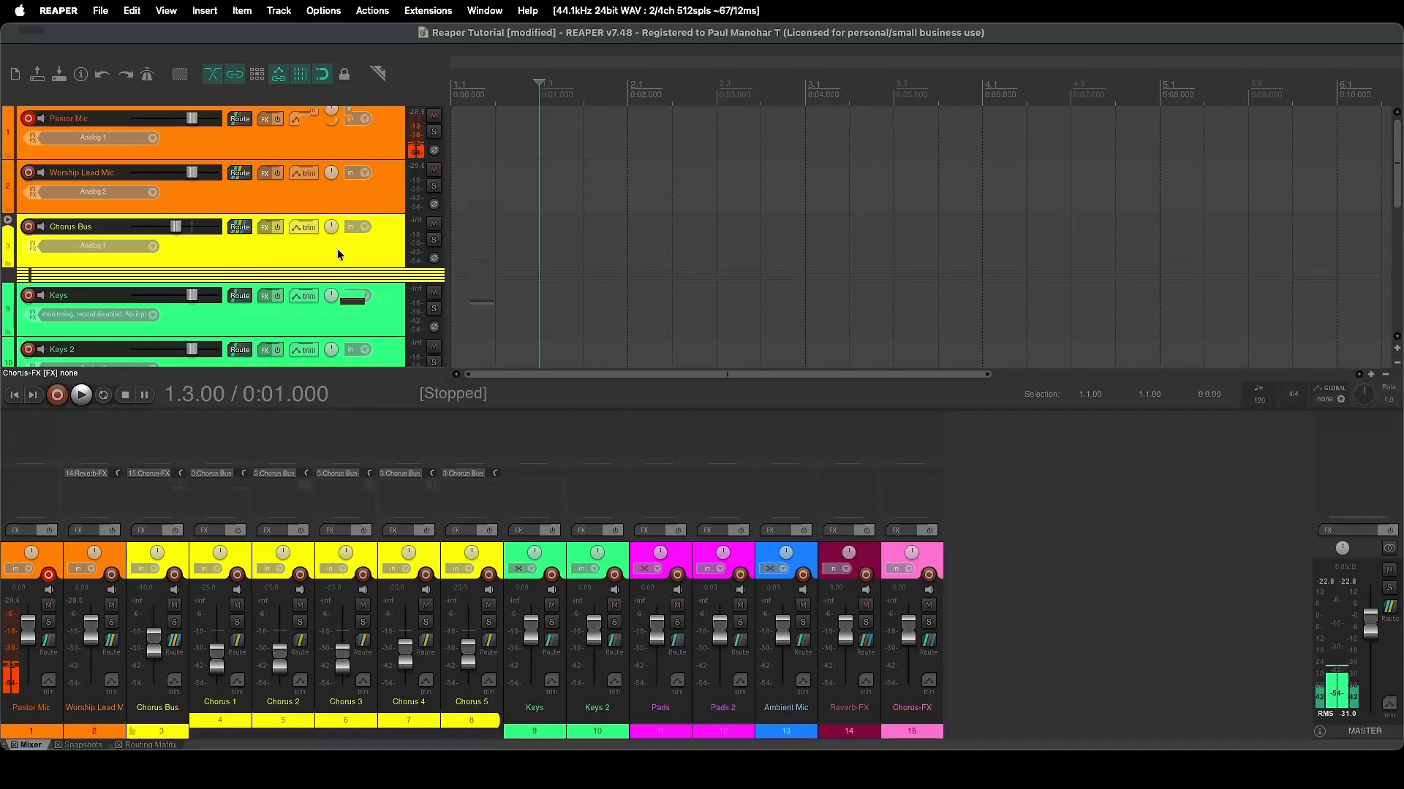
{"action": "left_click", "coordinate": [268, 196]}
{"action": "right_click", "coordinate": [268, 196]}
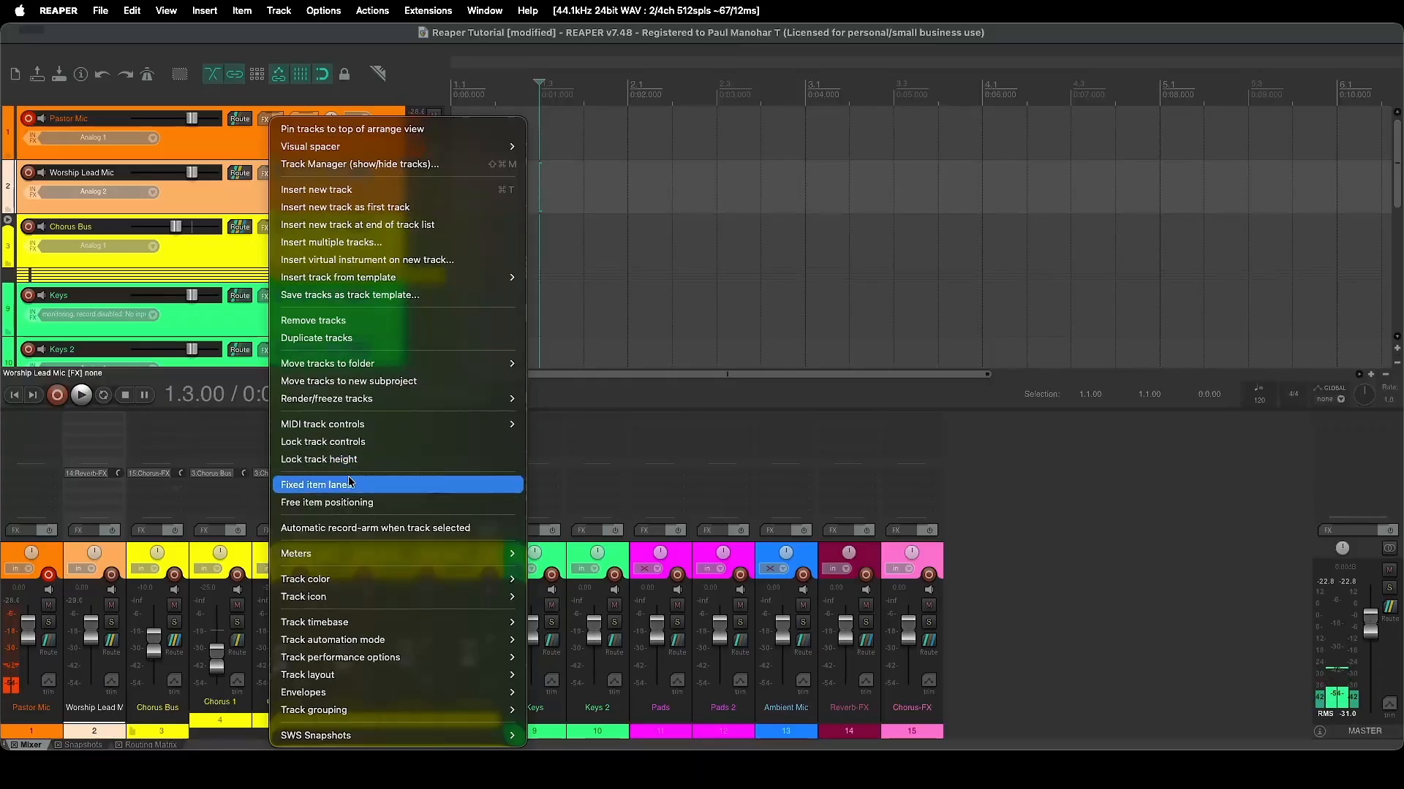
{"action": "key", "text": "Escape"}
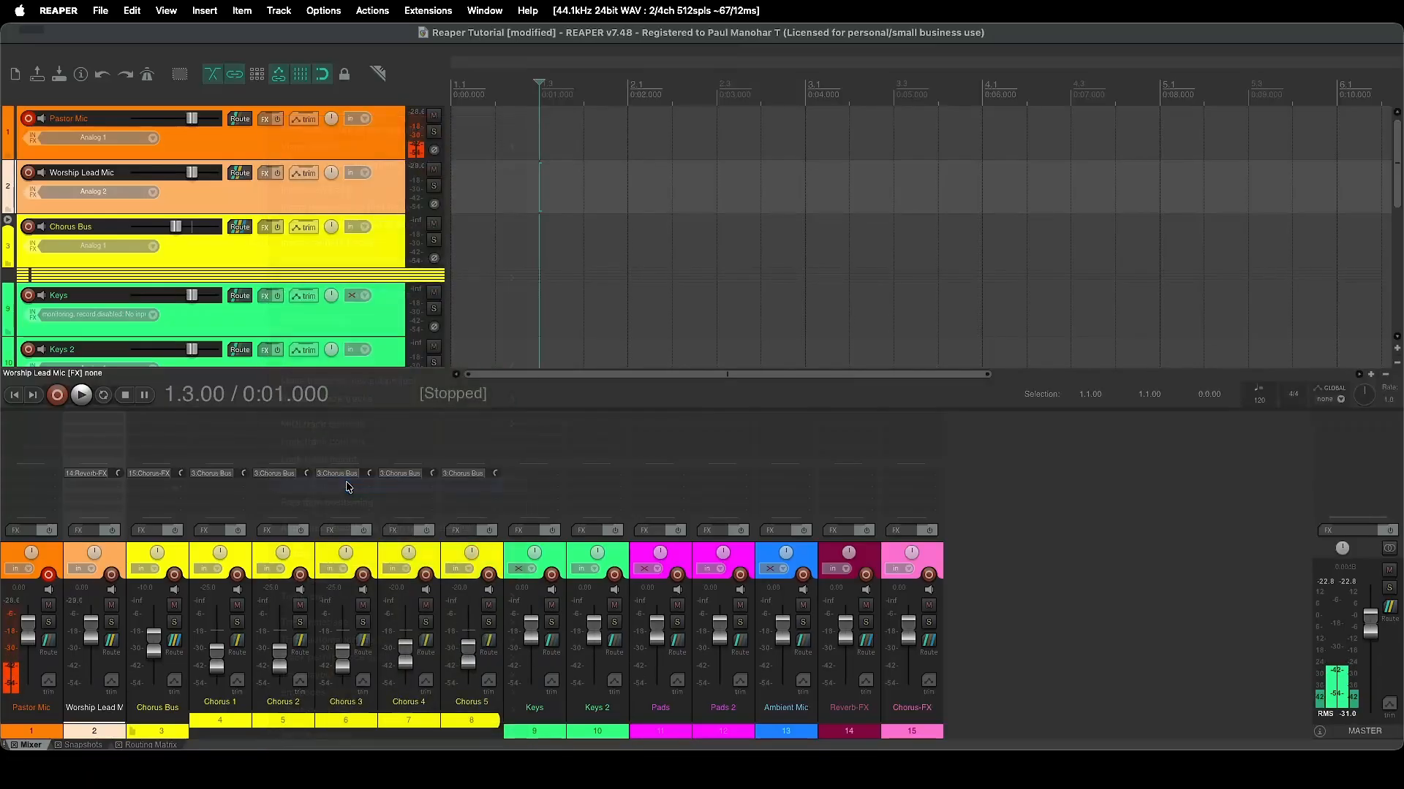
{"action": "key", "text": "Delete"}
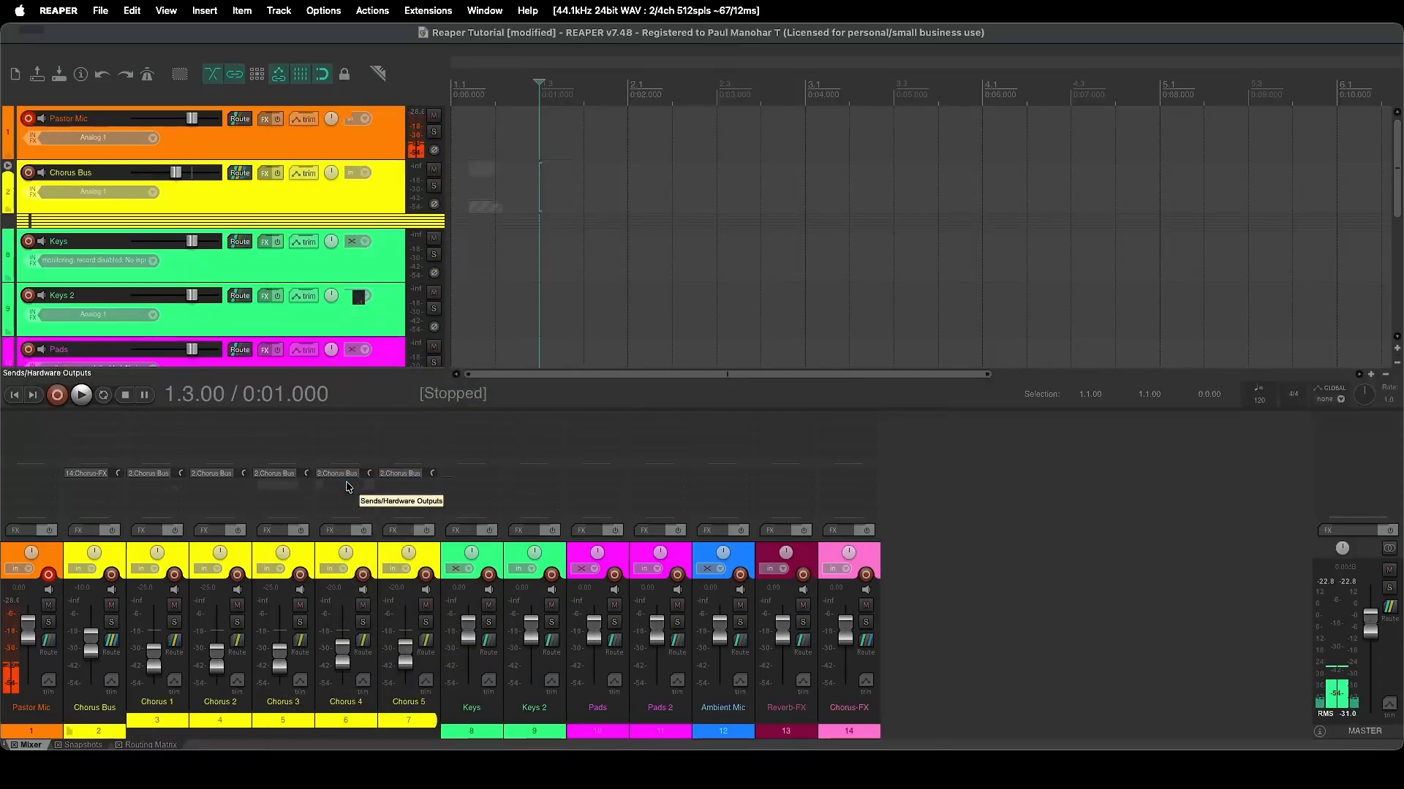
Insert a visual spacer after the Chorus Bus track and another one before the Keys track
{"action": "right_click", "coordinate": [302, 202]}
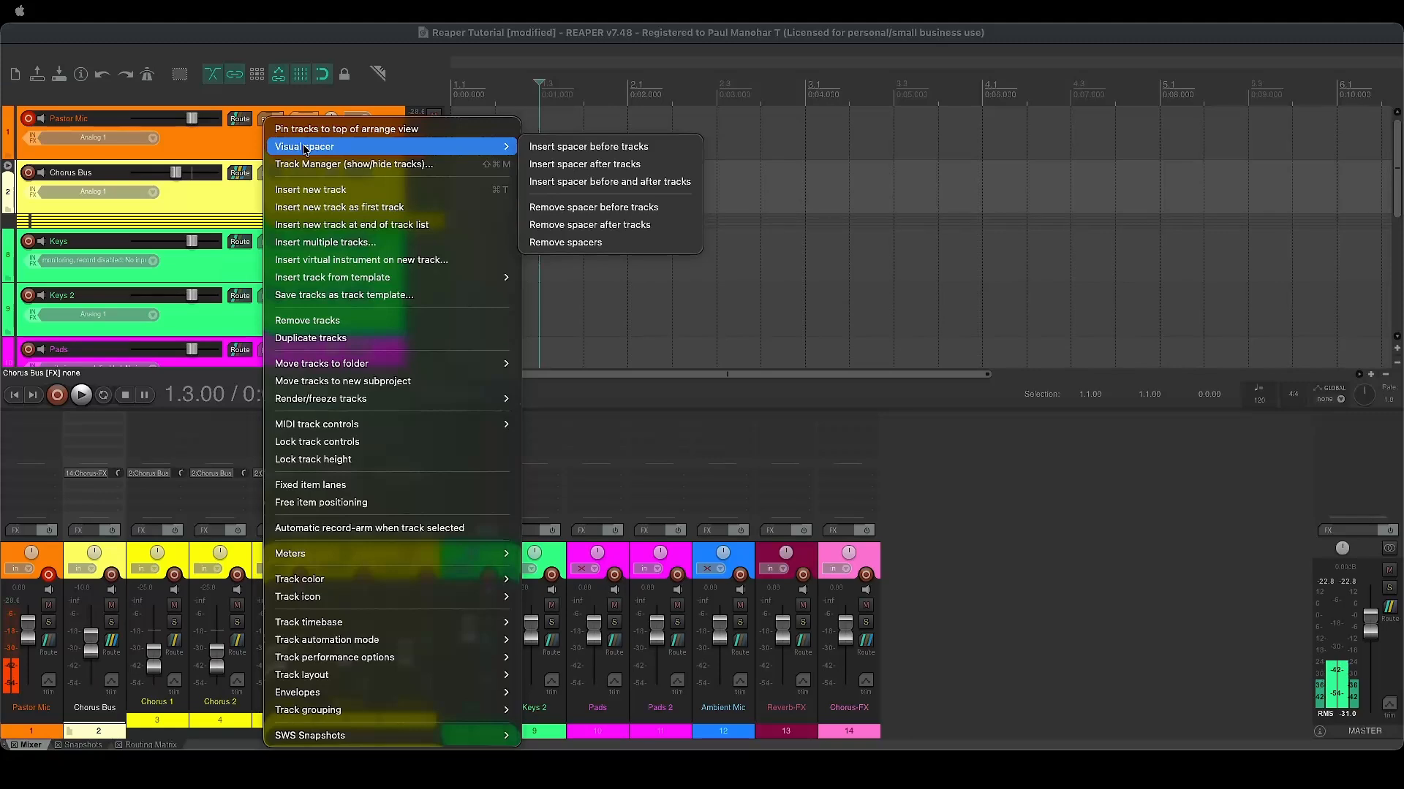
{"action": "left_click", "coordinate": [606, 169]}
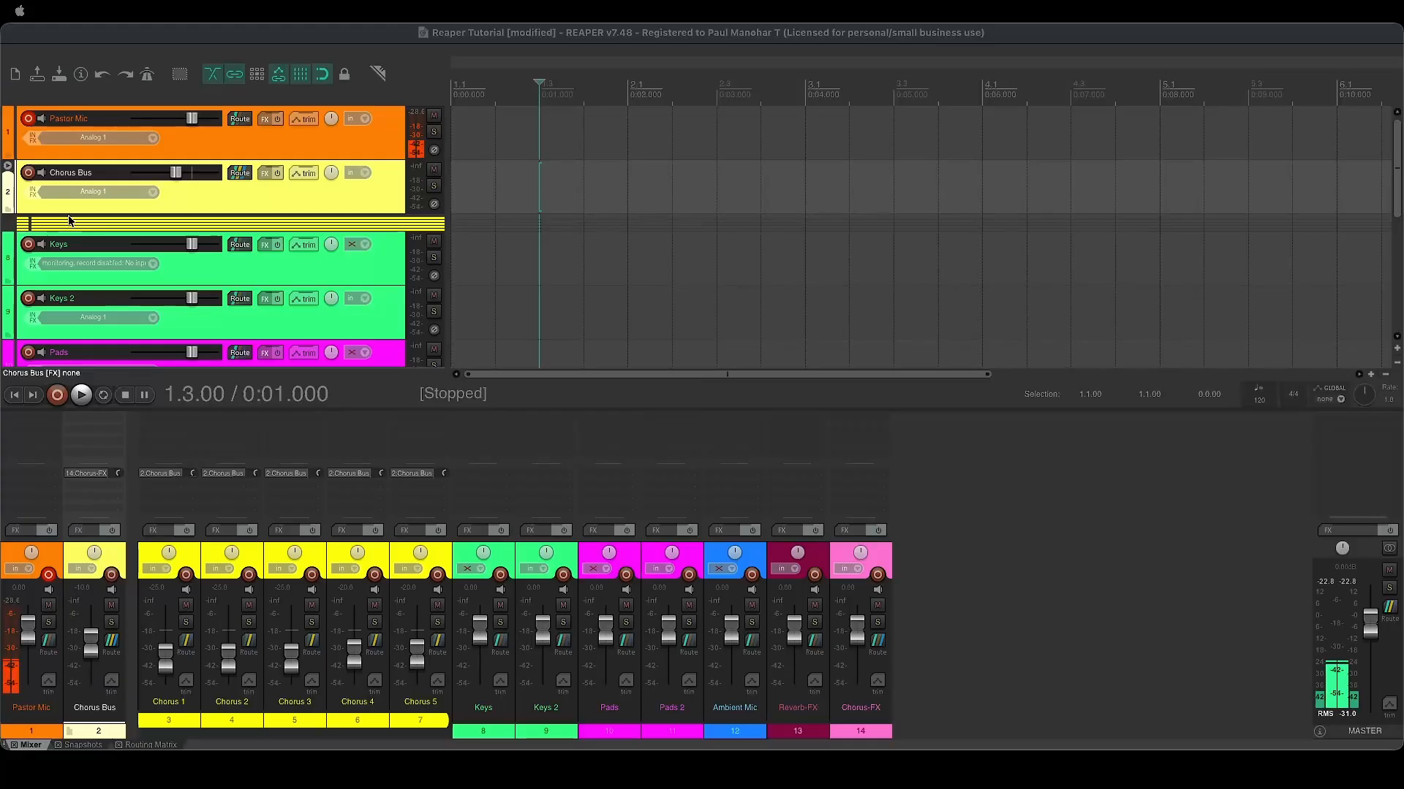
{"action": "left_click", "coordinate": [228, 274]}
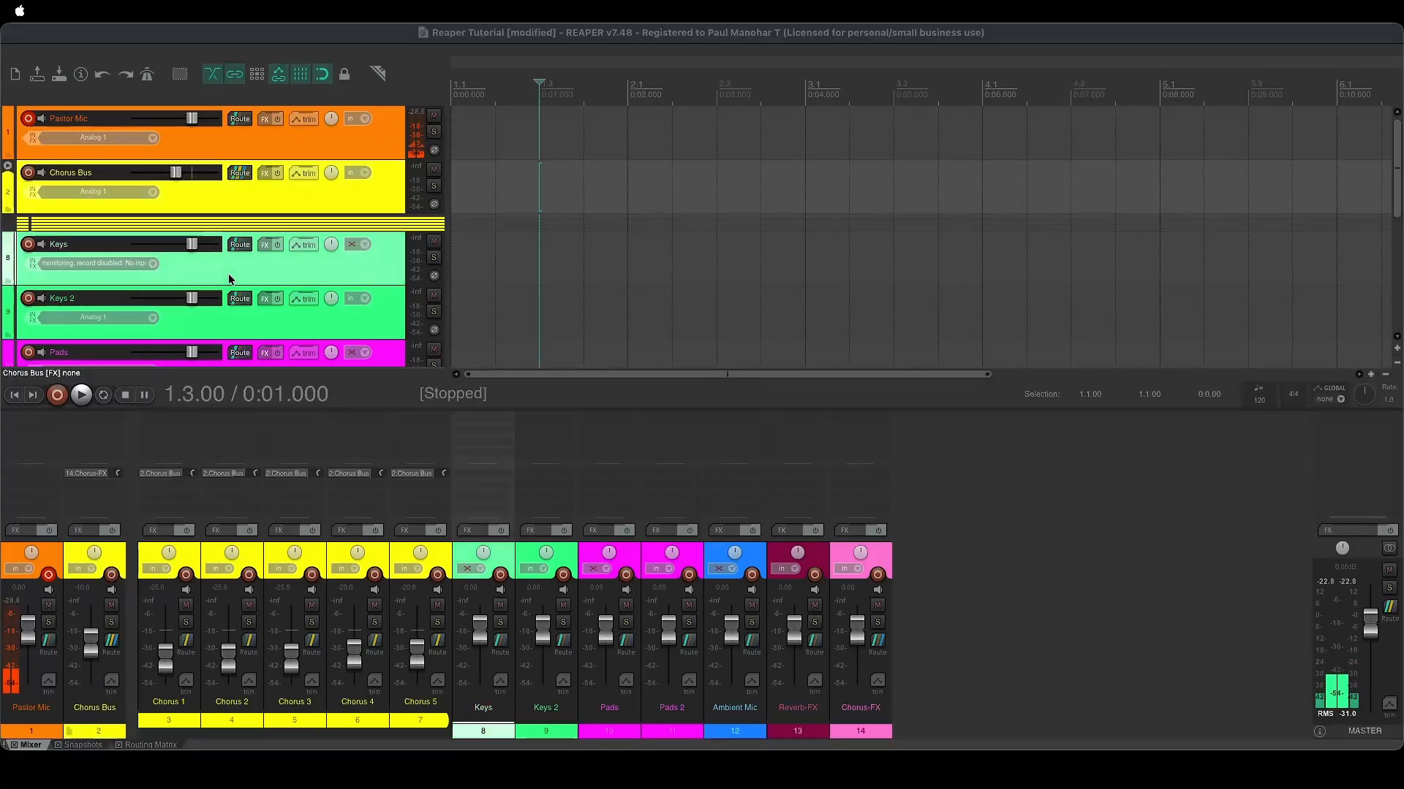
{"action": "right_click", "coordinate": [228, 271]}
{"action": "mouse_move", "coordinate": [336, 152]}
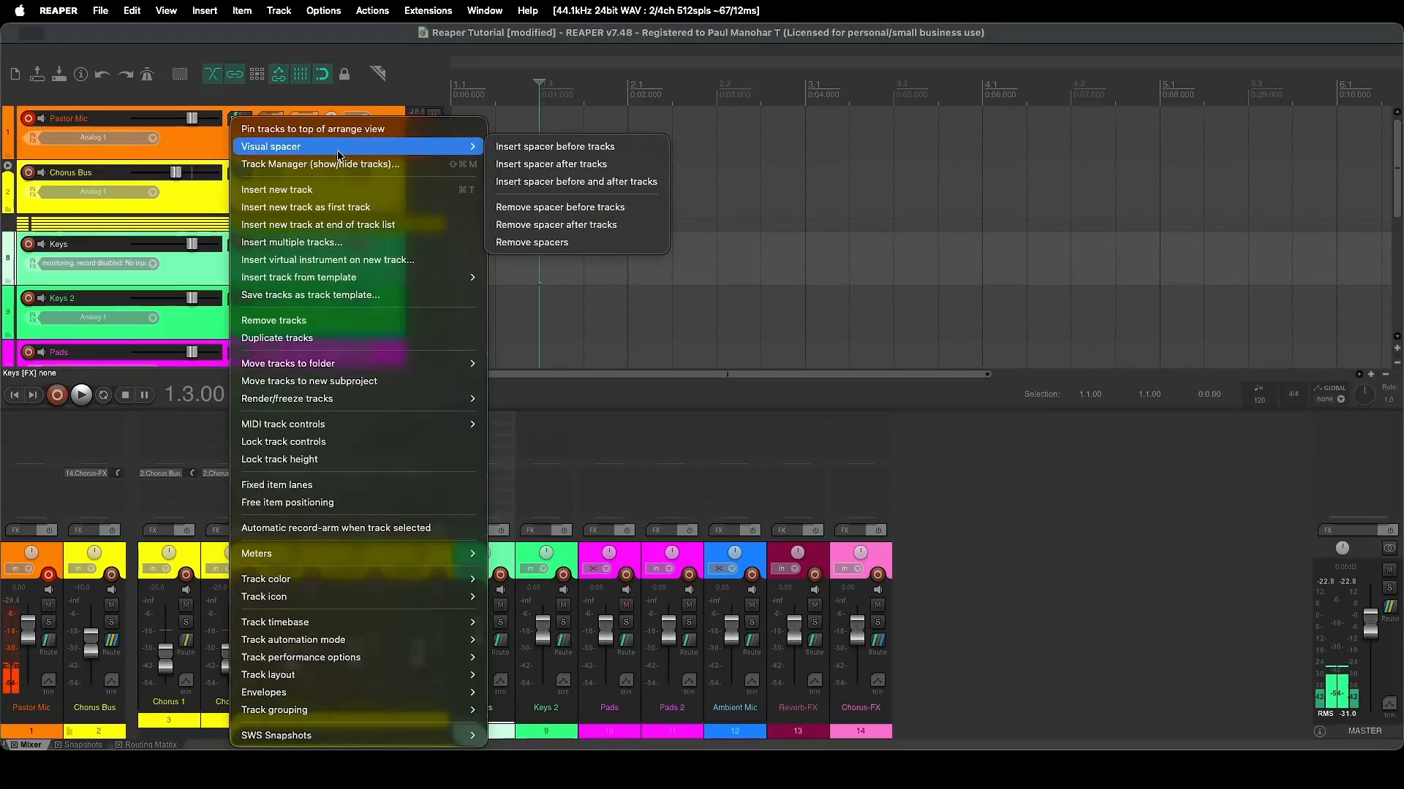
{"action": "left_click", "coordinate": [557, 146]}
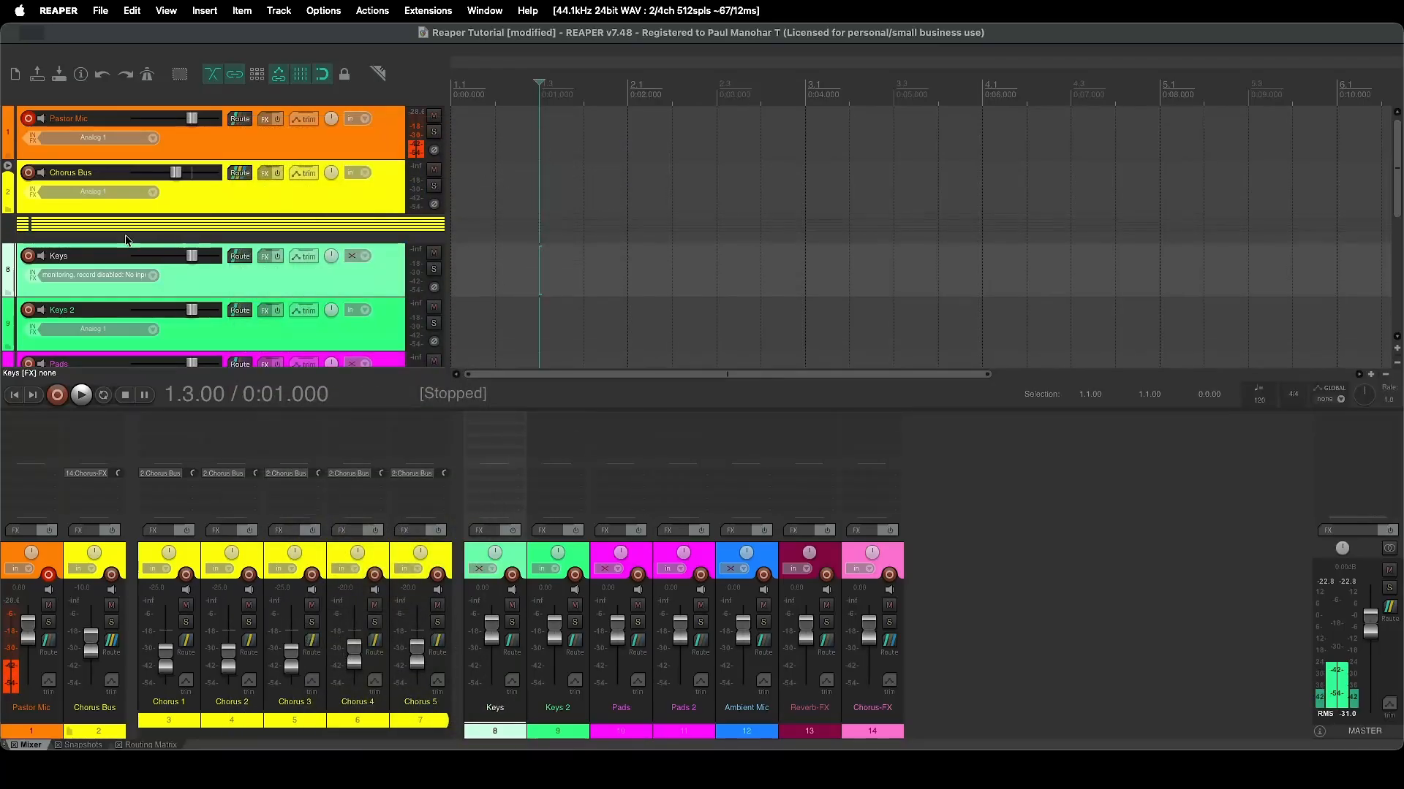
Insert a visual spacer before the Chorus Bus track and remove the one between Chorus Bus and Chorus 1
{"action": "left_click", "coordinate": [216, 181]}
{"action": "right_click", "coordinate": [221, 196]}
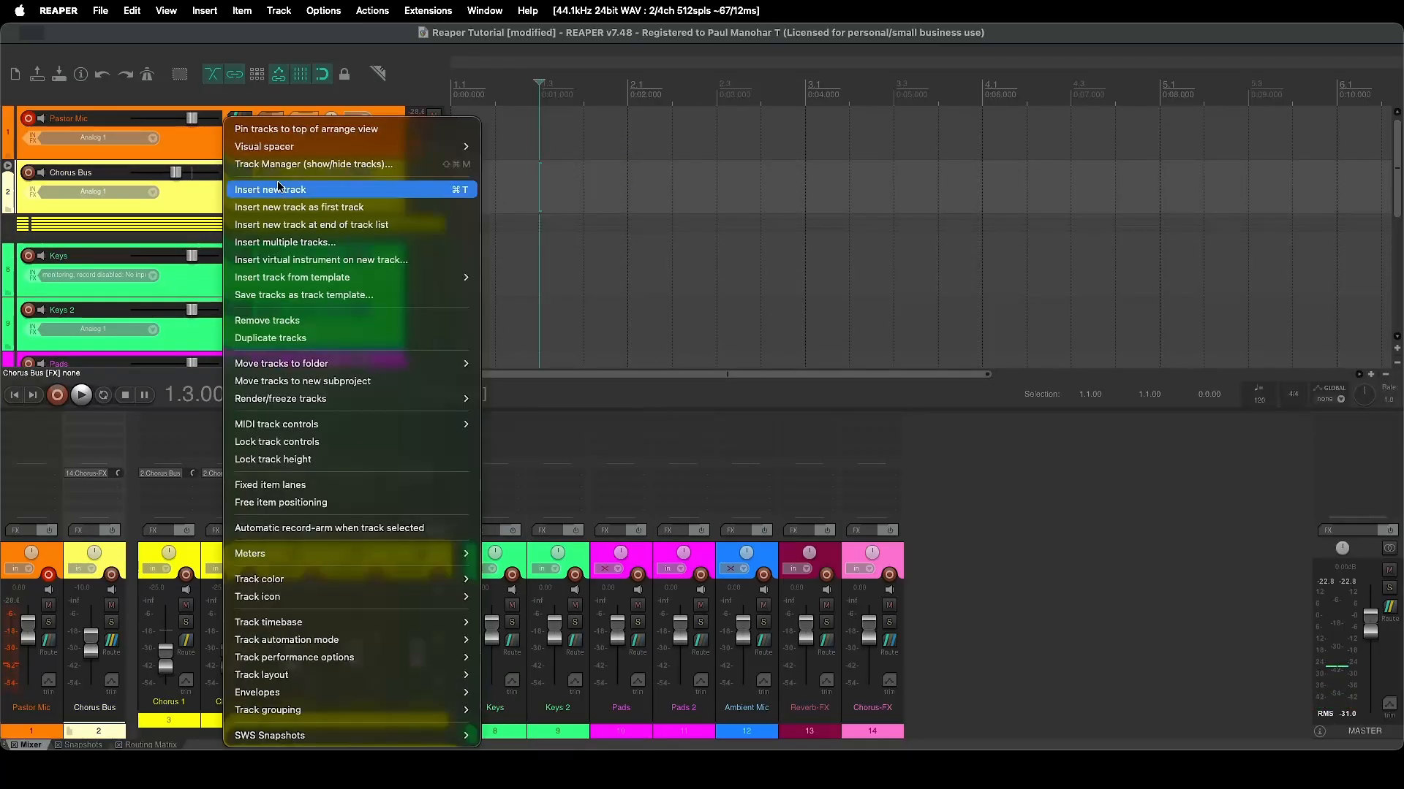
{"action": "mouse_move", "coordinate": [305, 147]}
{"action": "left_click", "coordinate": [485, 147]}
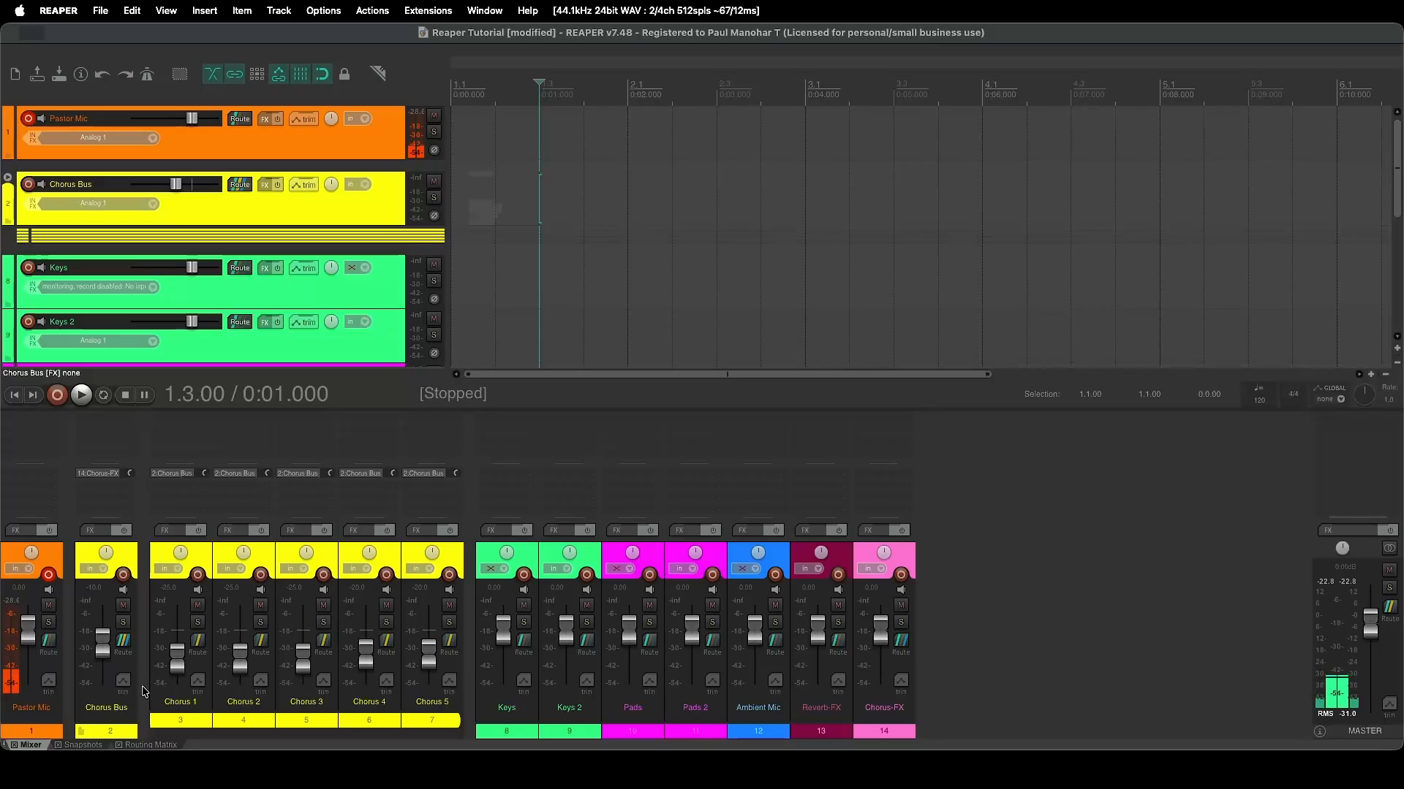
{"action": "right_click", "coordinate": [146, 630]}
{"action": "left_click", "coordinate": [180, 642]}
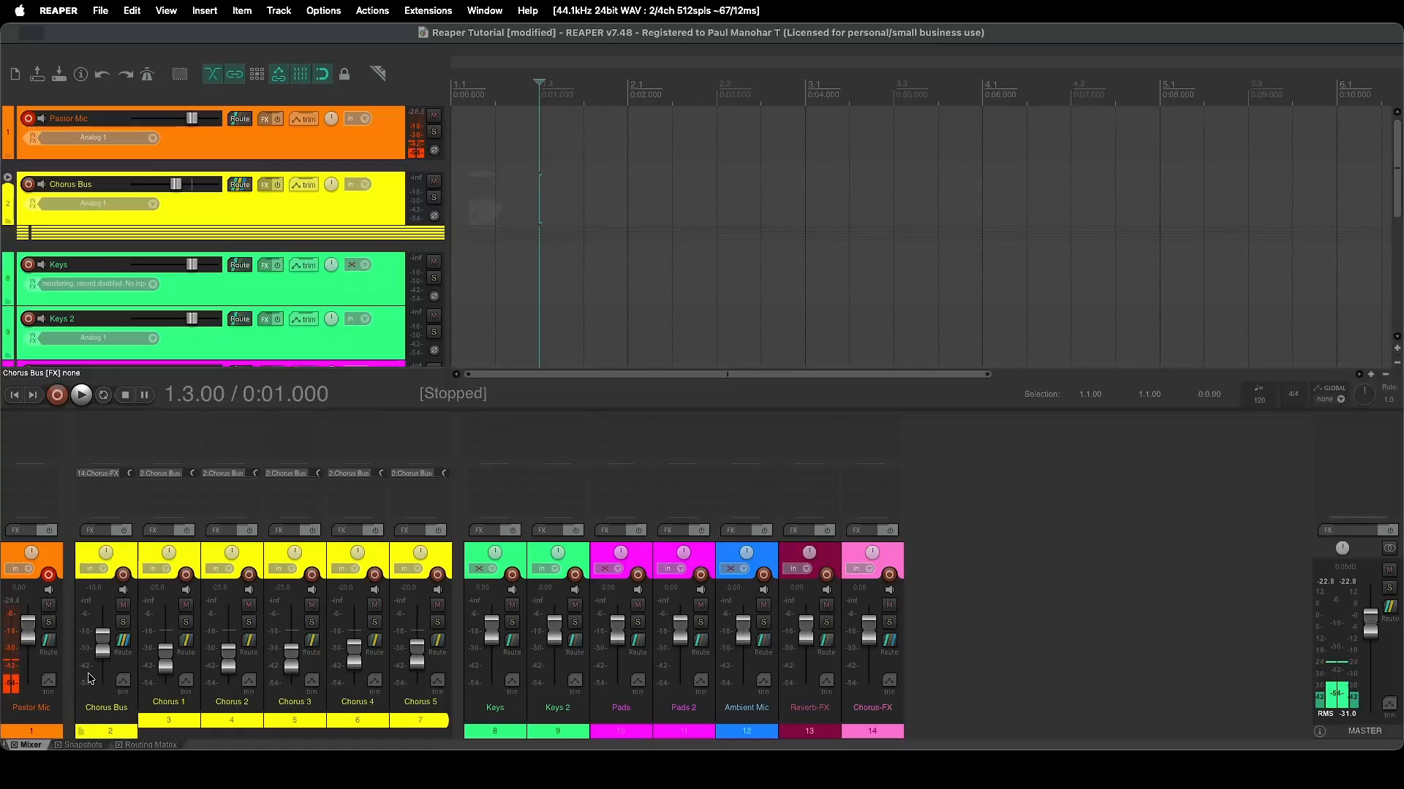
Insert a visual spacer before the Reverb-FX track to separate the FX tracks from Ambient Mic
{"action": "left_click", "coordinate": [809, 727]}
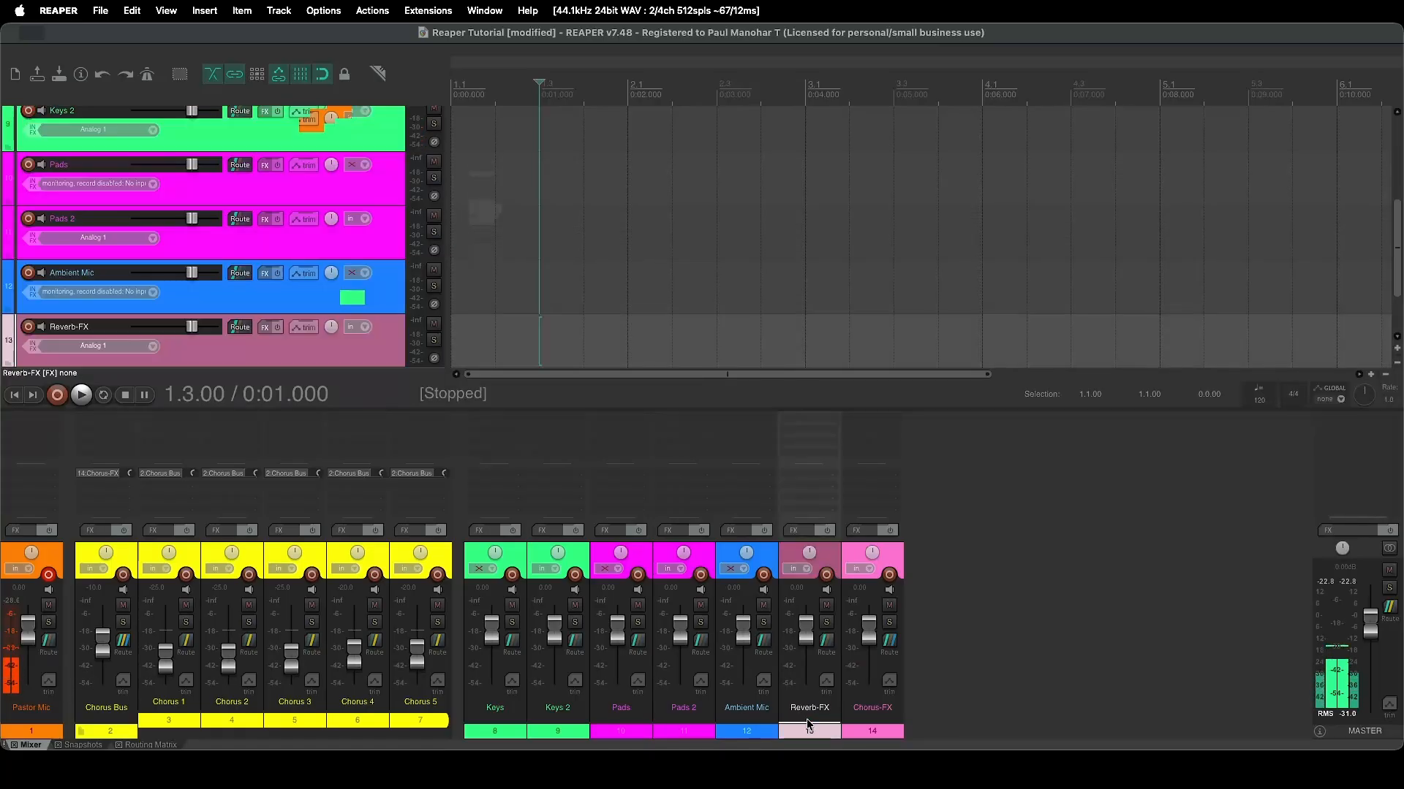
{"action": "right_click", "coordinate": [809, 727]}
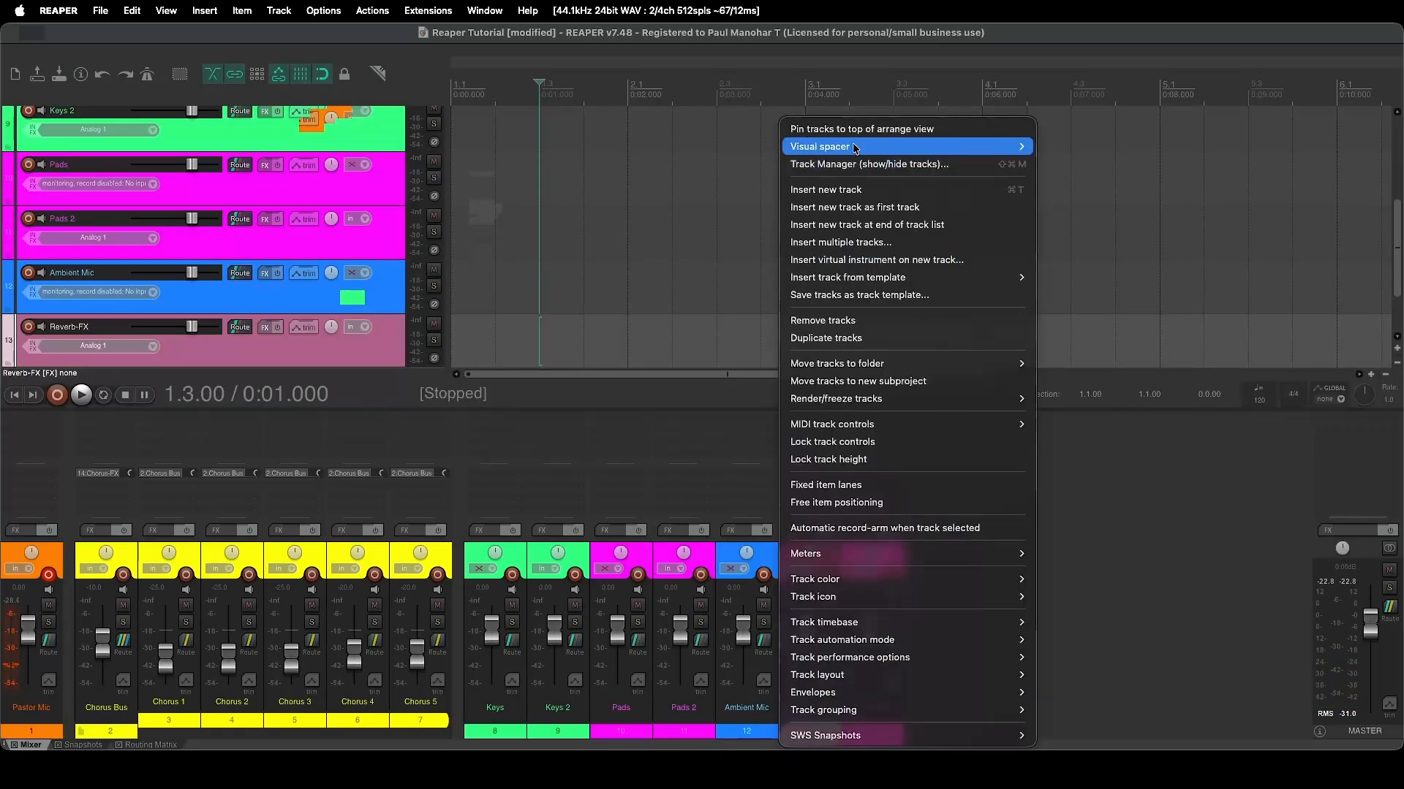
{"action": "mouse_move", "coordinate": [1016, 146]}
{"action": "left_click", "coordinate": [1080, 149]}
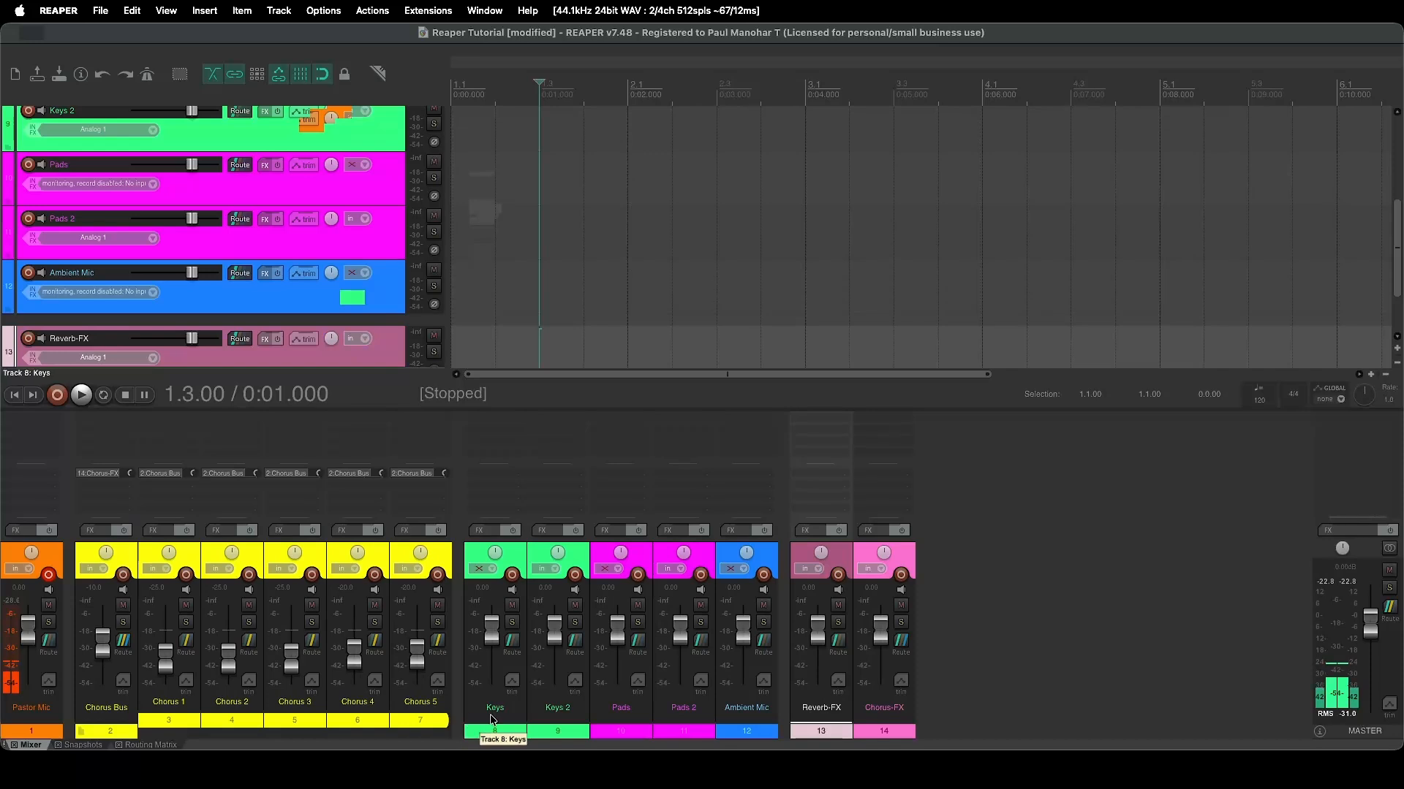
Insert one visual spacer before the Pads track and another before the Ambient Mic track
{"action": "left_click", "coordinate": [616, 727]}
{"action": "right_click", "coordinate": [615, 725]}
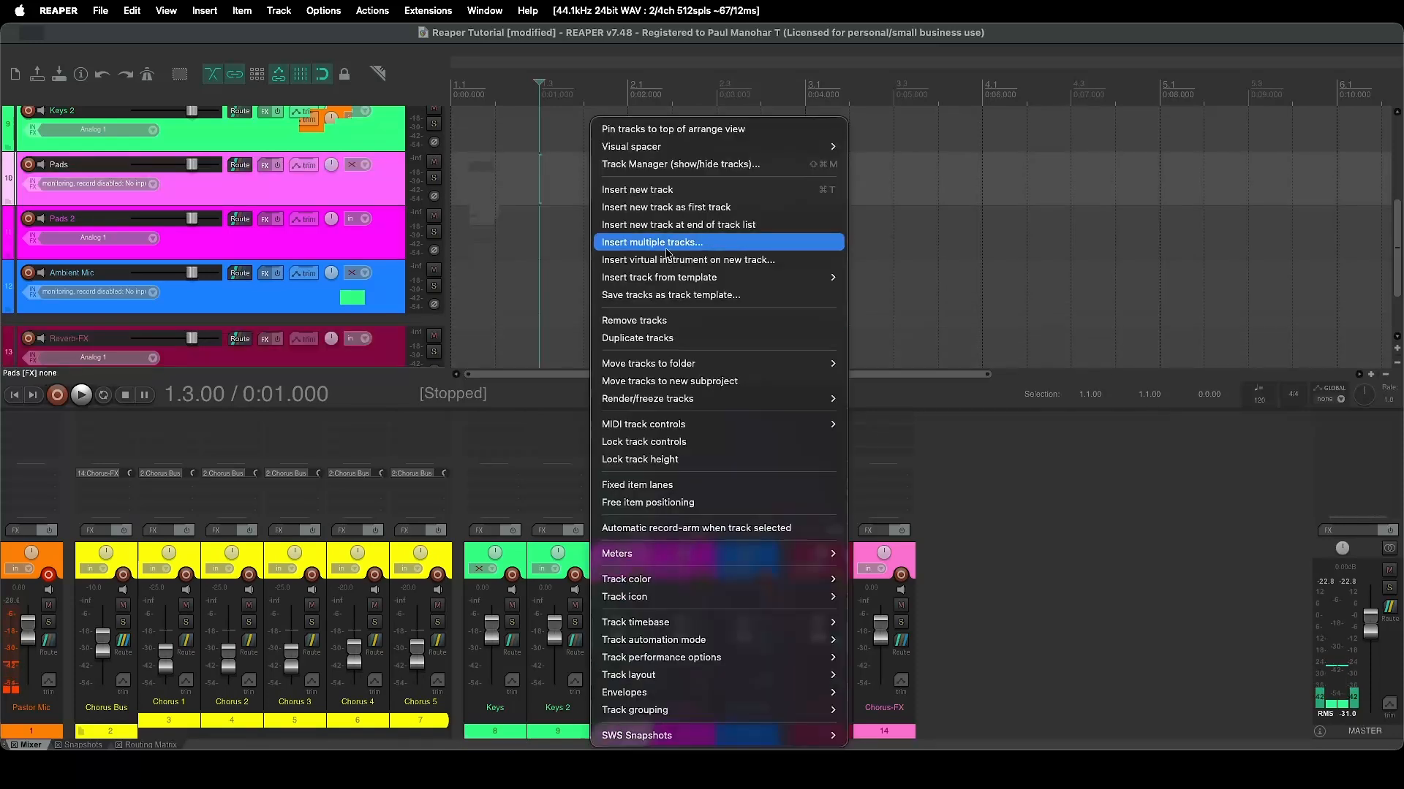
{"action": "mouse_move", "coordinate": [846, 150]}
{"action": "left_click", "coordinate": [901, 147]}
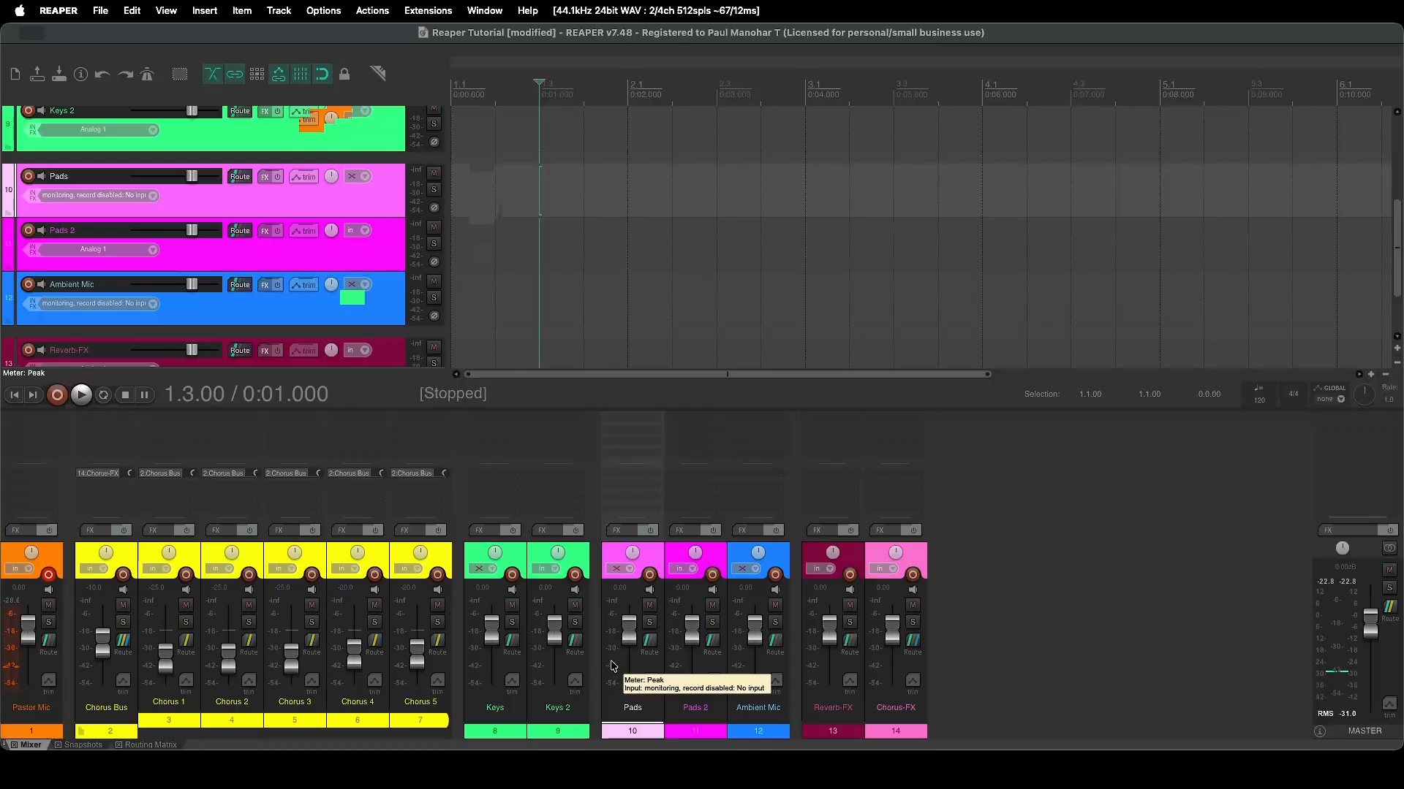
{"action": "right_click", "coordinate": [760, 720]}
{"action": "mouse_move", "coordinate": [981, 149]}
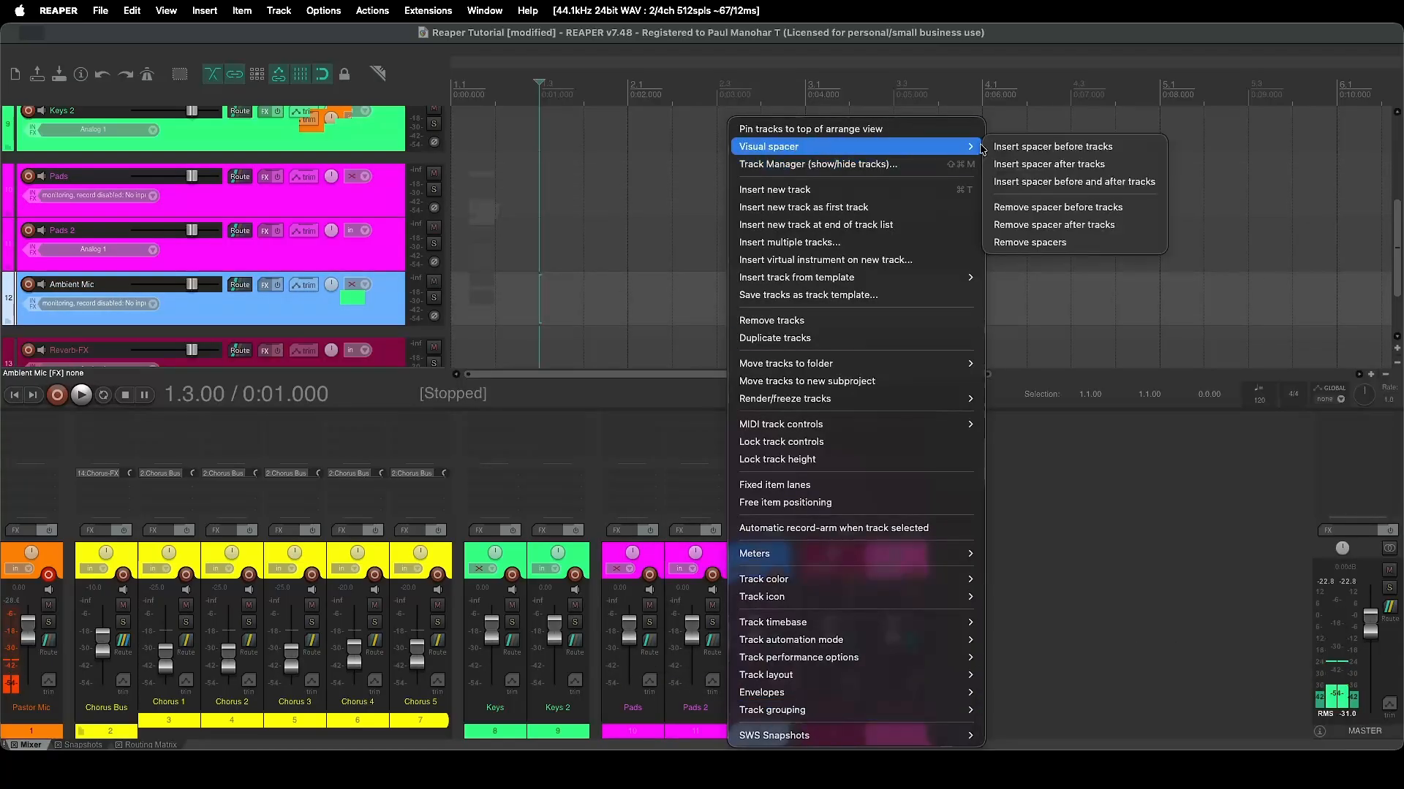
{"action": "left_click", "coordinate": [1038, 146]}
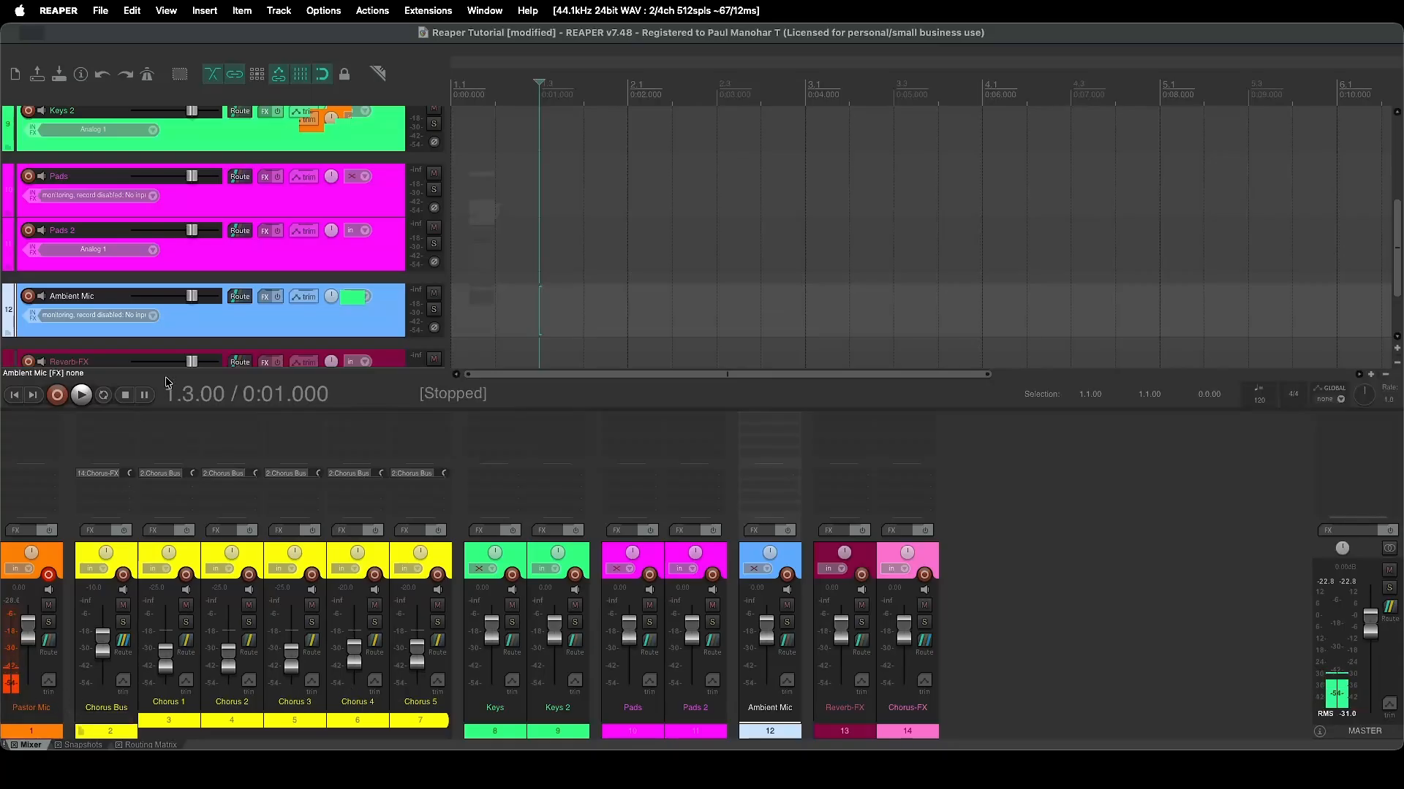
{"action": "scroll", "coordinate": [178, 270], "scroll_direction": "up", "scroll_amount": 5}
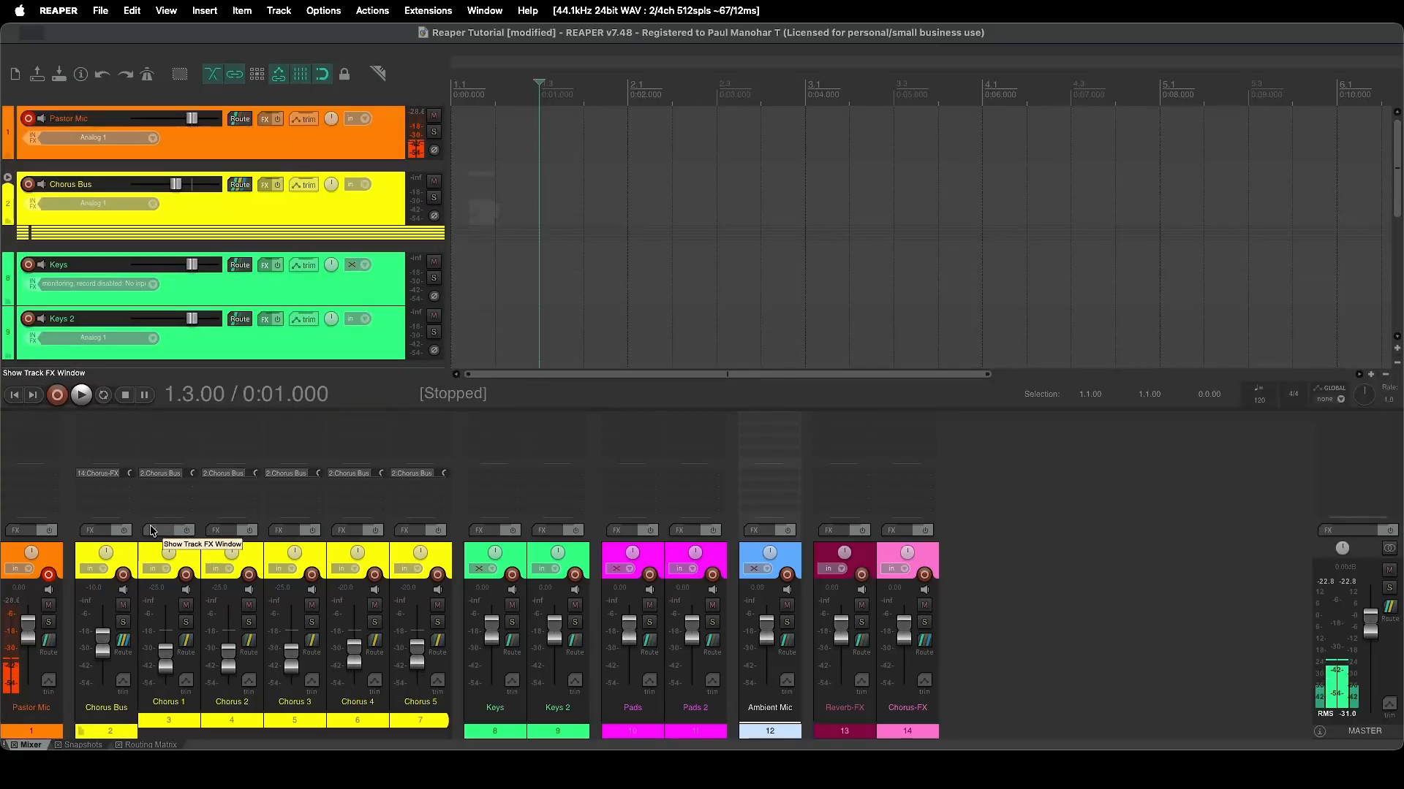